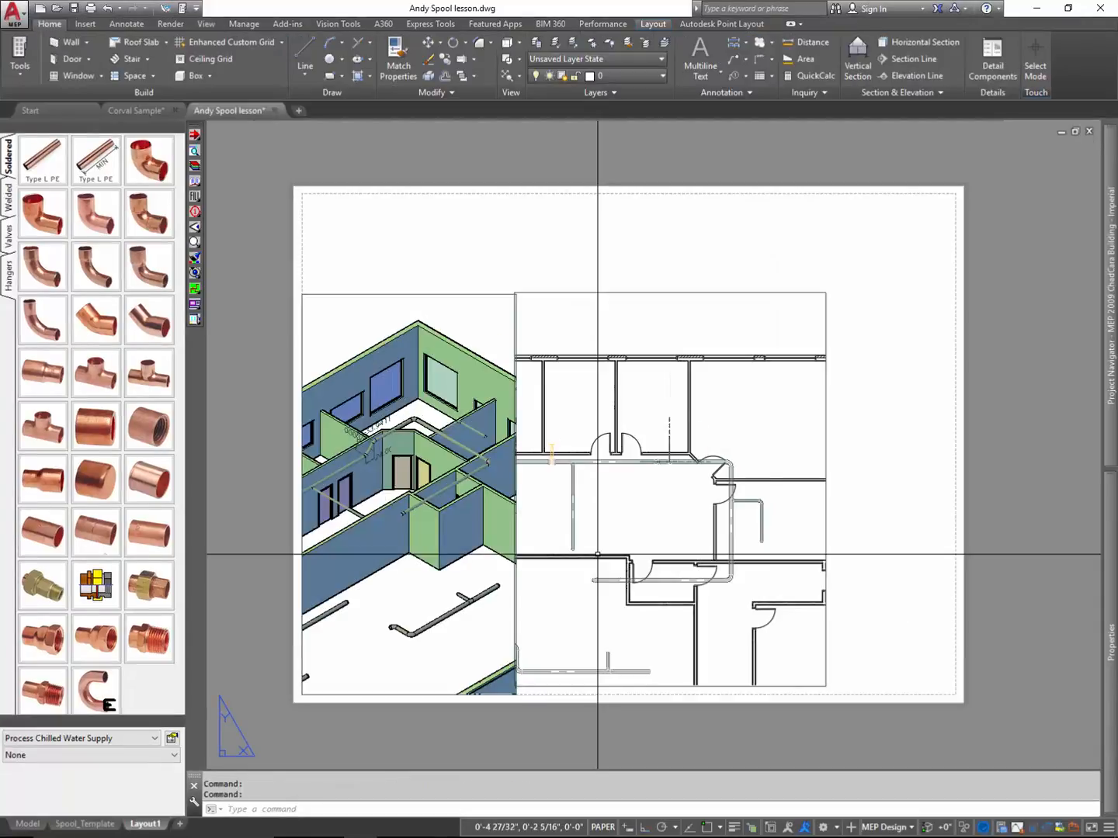
{"action": "key", "text": "ctrl+1"}
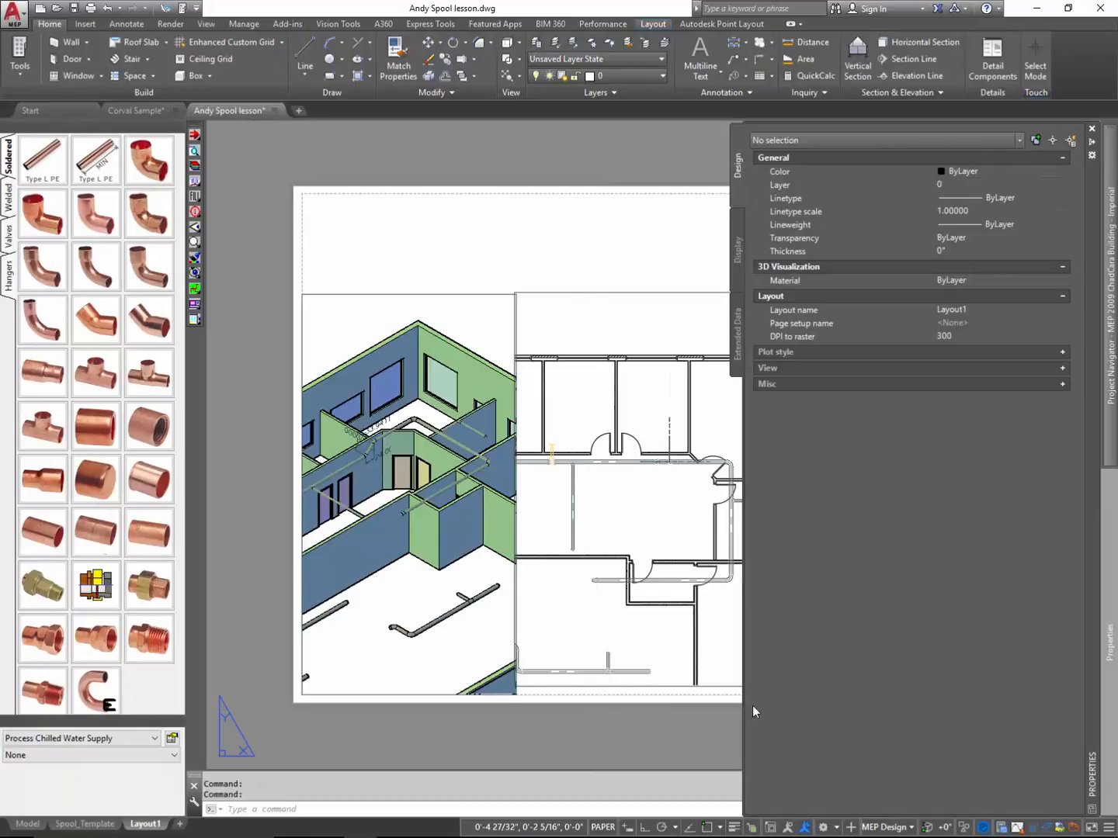
{"action": "key", "text": "ctrl+1"}
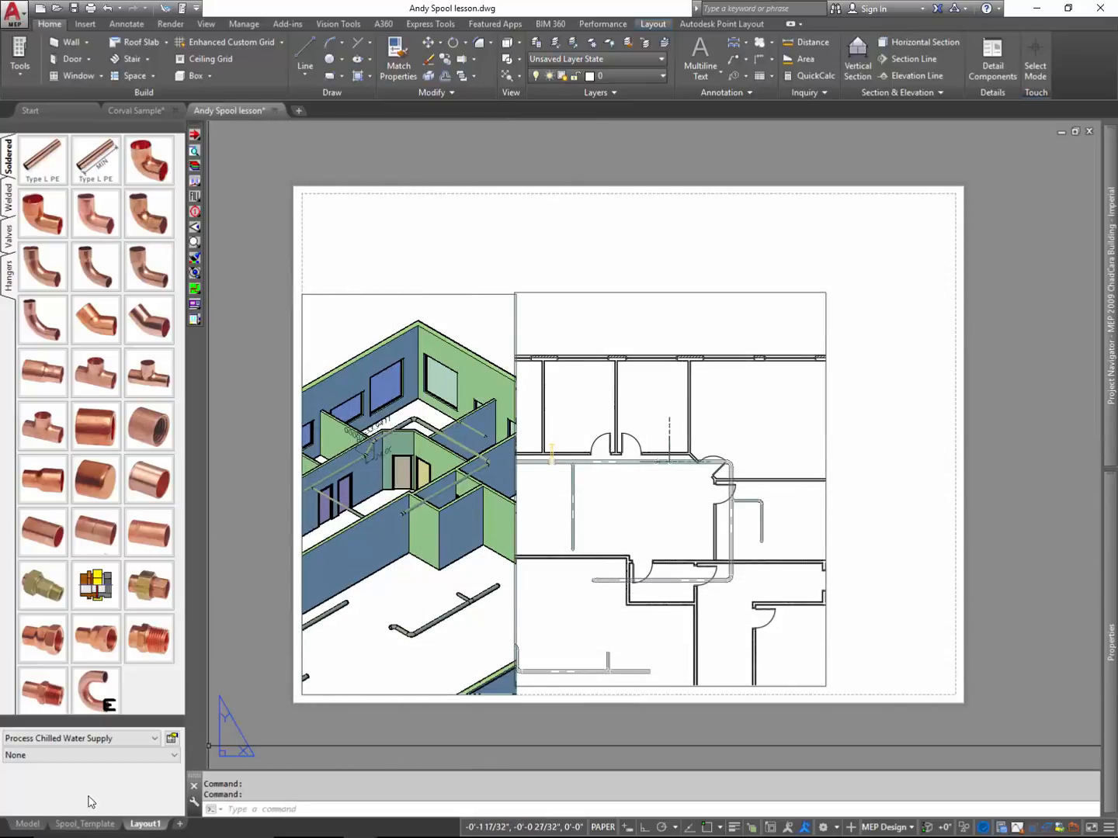
- Switch to model space and examine the building and pipe runs in the Top and SE Isometric viewports
{"action": "left_click", "coordinate": [29, 824]}
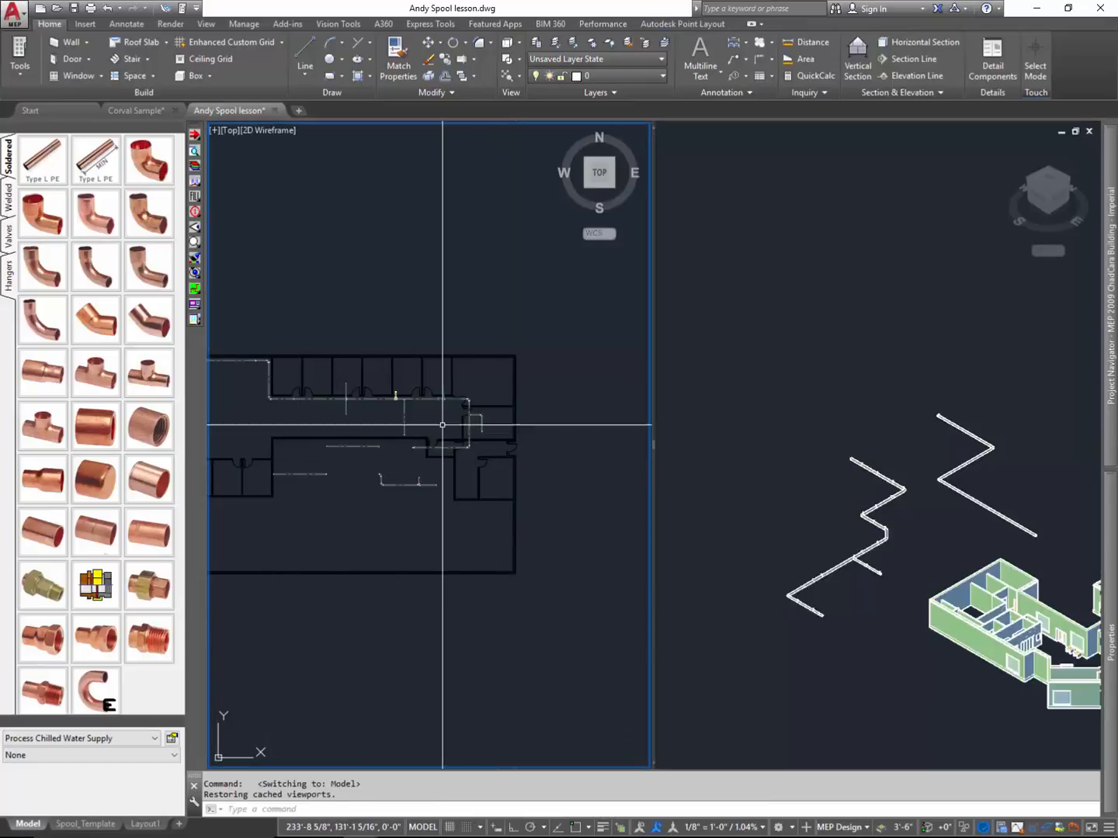
{"action": "scroll", "coordinate": [516, 572], "scroll_direction": "down", "scroll_amount": 3}
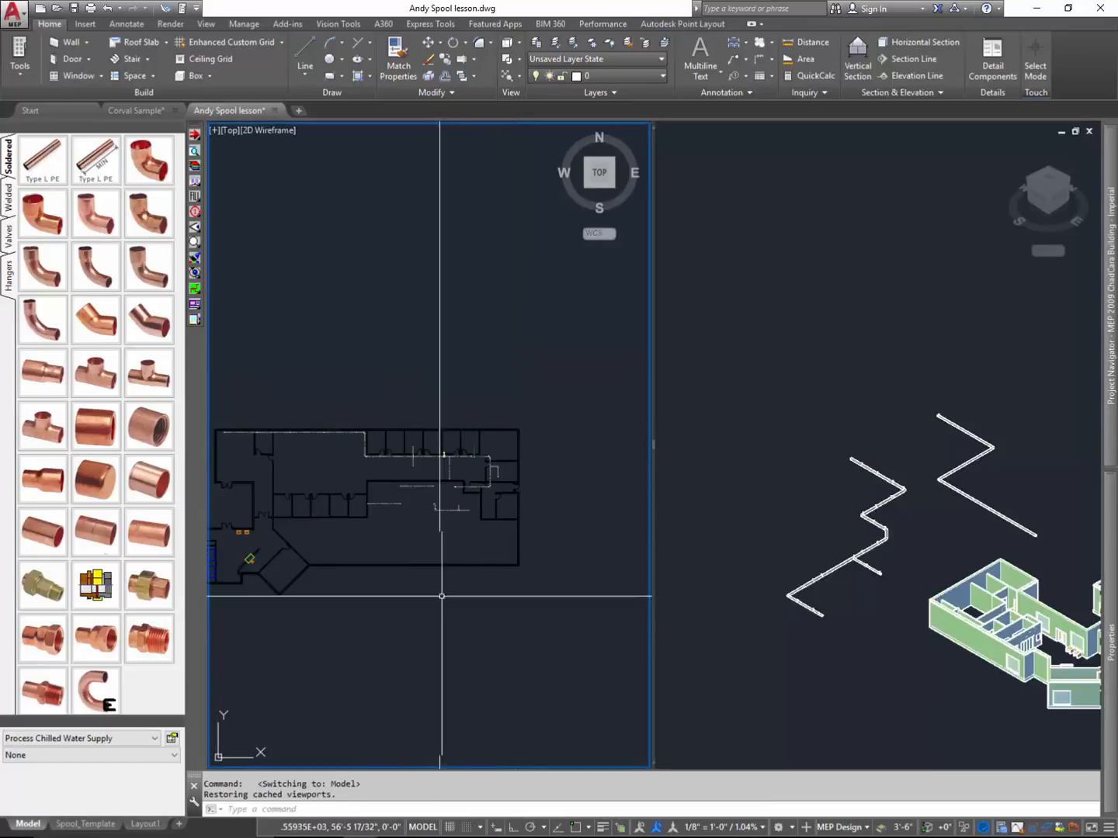
{"action": "left_click", "coordinate": [835, 678]}
{"action": "middle_click_drag", "start_coordinate": [835, 678], "coordinate": [702, 507]}
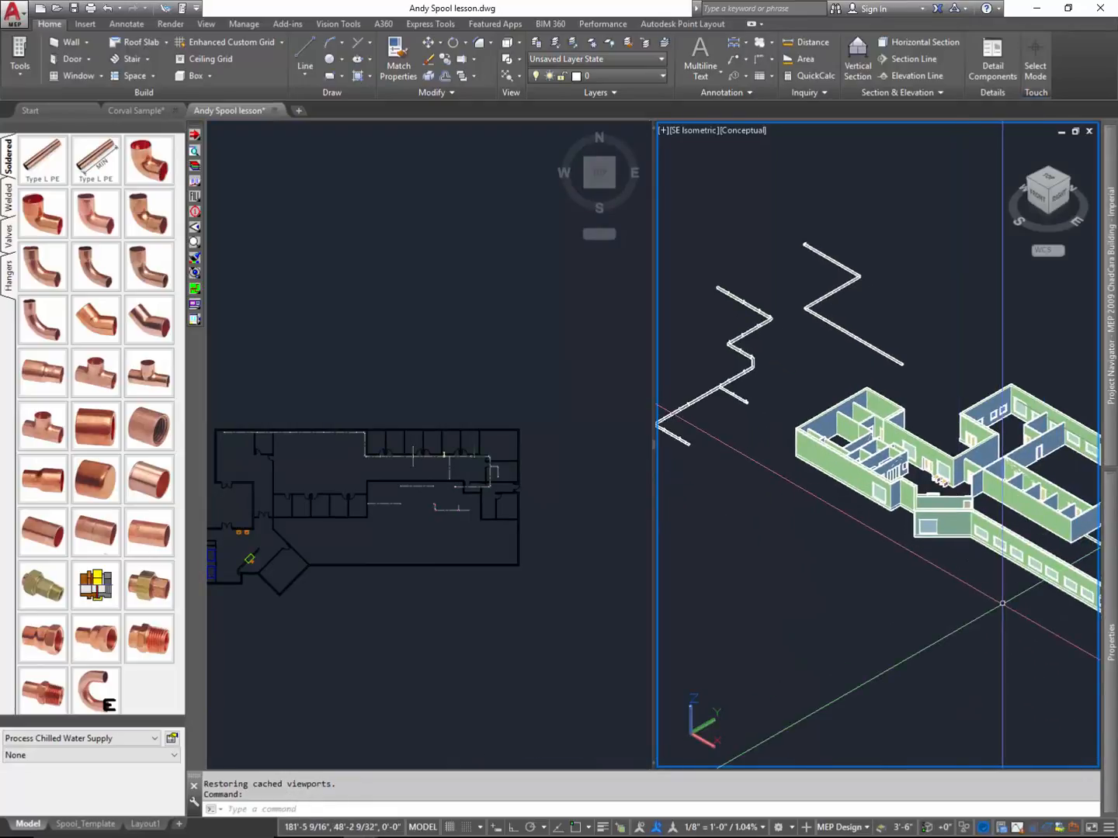
{"action": "scroll", "coordinate": [989, 660], "scroll_direction": "down", "scroll_amount": 2}
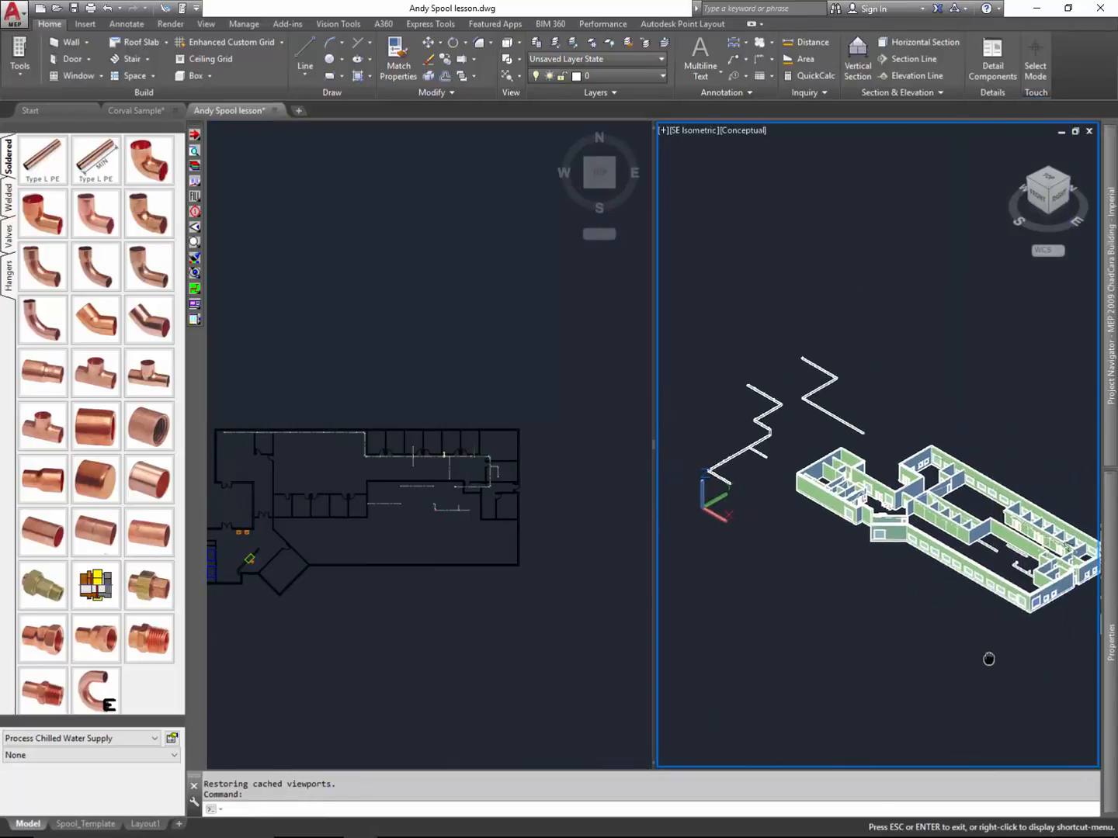
{"action": "scroll", "coordinate": [1010, 495], "scroll_direction": "up", "scroll_amount": 2}
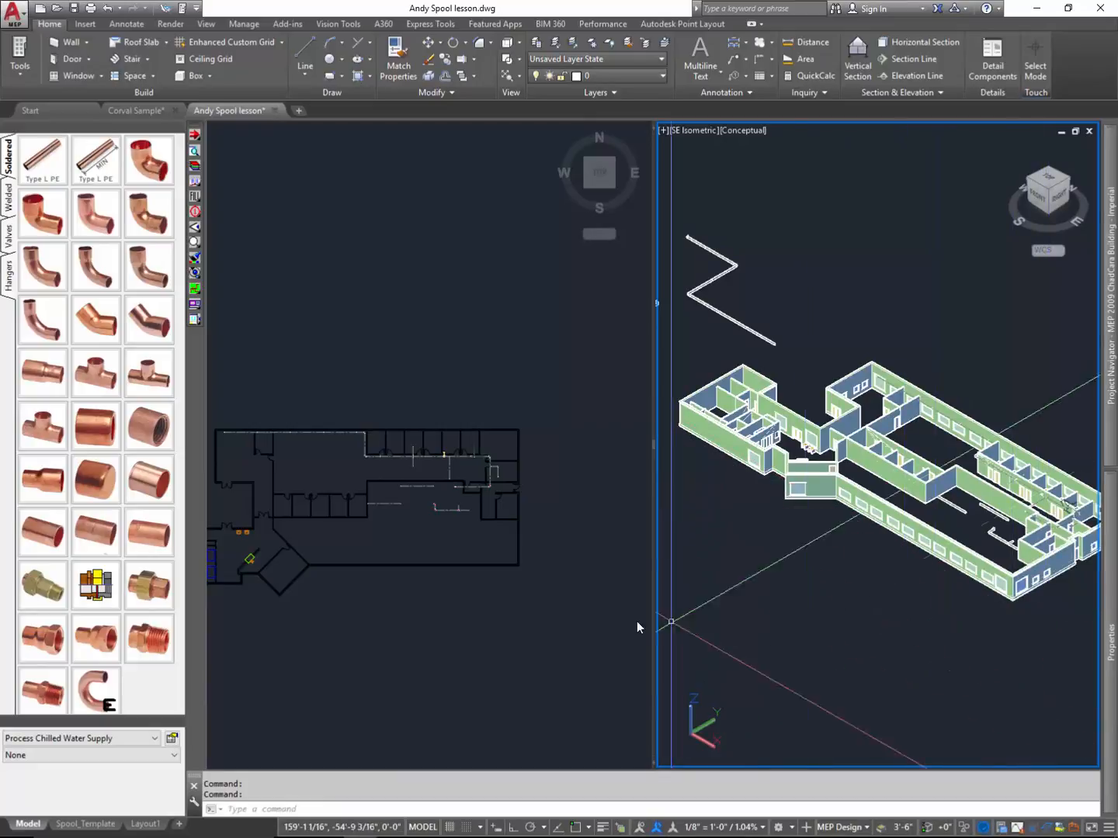
{"action": "left_click", "coordinate": [562, 639]}
{"action": "scroll", "coordinate": [401, 618], "scroll_direction": "up", "scroll_amount": 2}
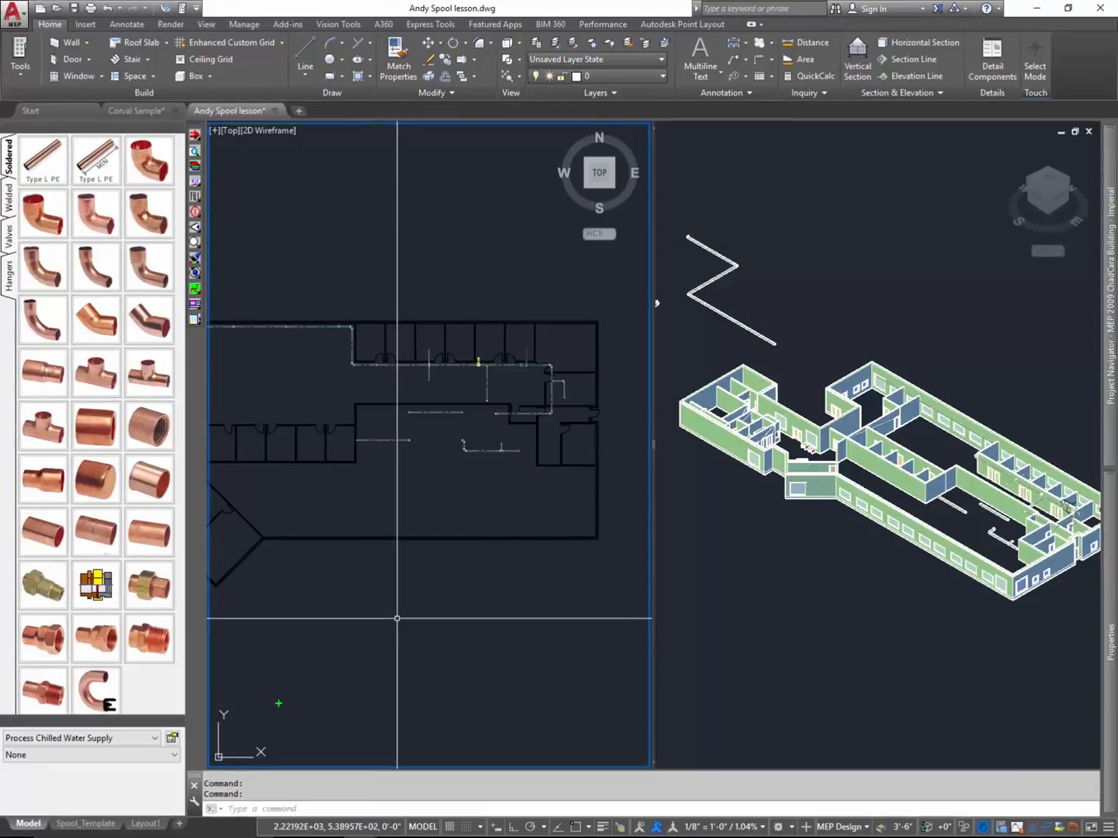
- Open the Spool_Template layout and activate its Top and SW Isometric viewports in turn to check their views and visual styles
{"action": "mouse_move", "coordinate": [23, 801]}
{"action": "left_mouse_down"}
{"action": "mouse_move", "coordinate": [4, 820]}
{"action": "mouse_move", "coordinate": [68, 795]}
{"action": "mouse_move", "coordinate": [152, 808]}
{"action": "mouse_move", "coordinate": [129, 828]}
{"action": "mouse_move", "coordinate": [152, 800]}
{"action": "mouse_move", "coordinate": [60, 804]}
{"action": "mouse_move", "coordinate": [35, 825]}
{"action": "mouse_move", "coordinate": [107, 837]}
{"action": "mouse_move", "coordinate": [117, 813]}
{"action": "left_mouse_up"}
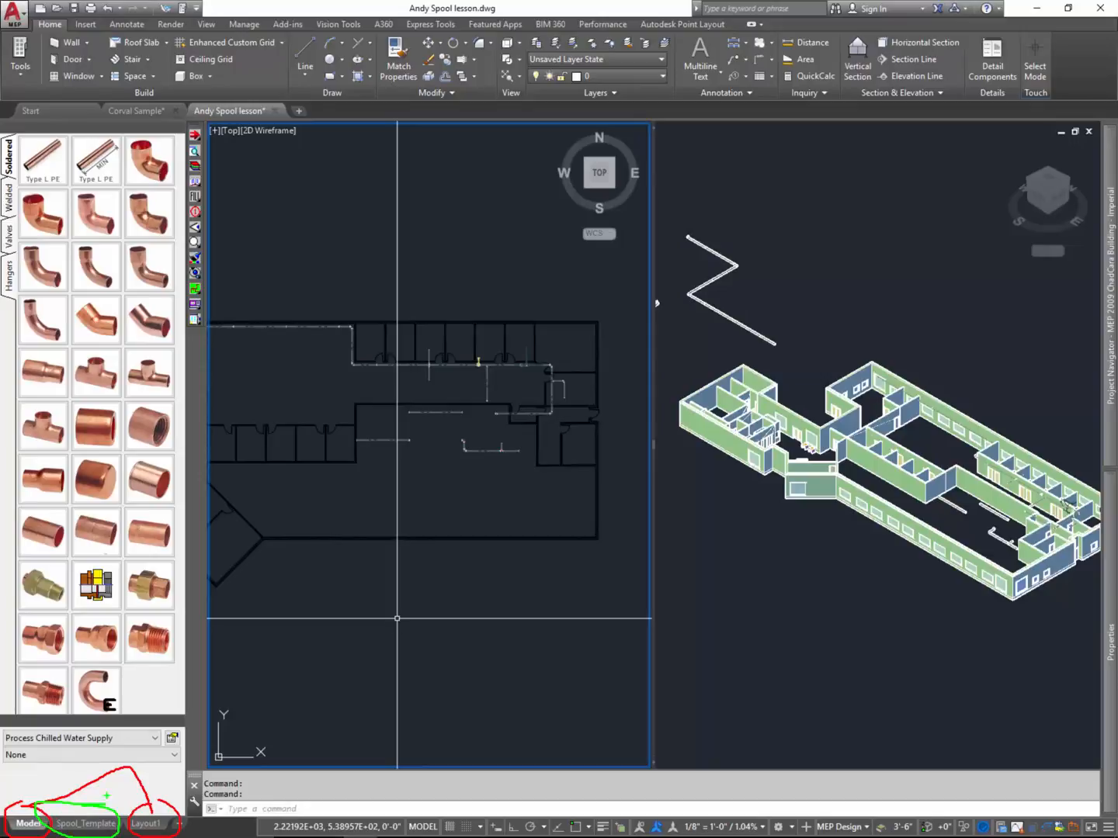
{"action": "key", "text": "Escape"}
{"action": "left_click", "coordinate": [86, 825]}
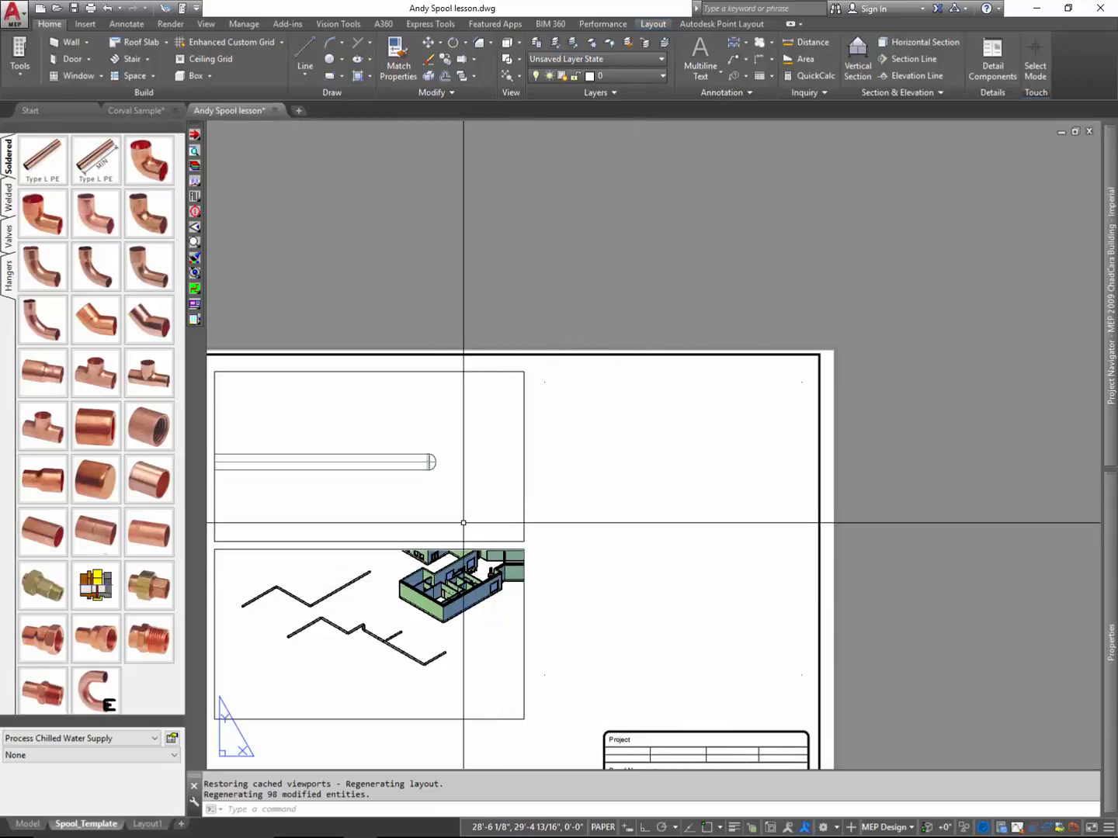
{"action": "double_click", "coordinate": [479, 475]}
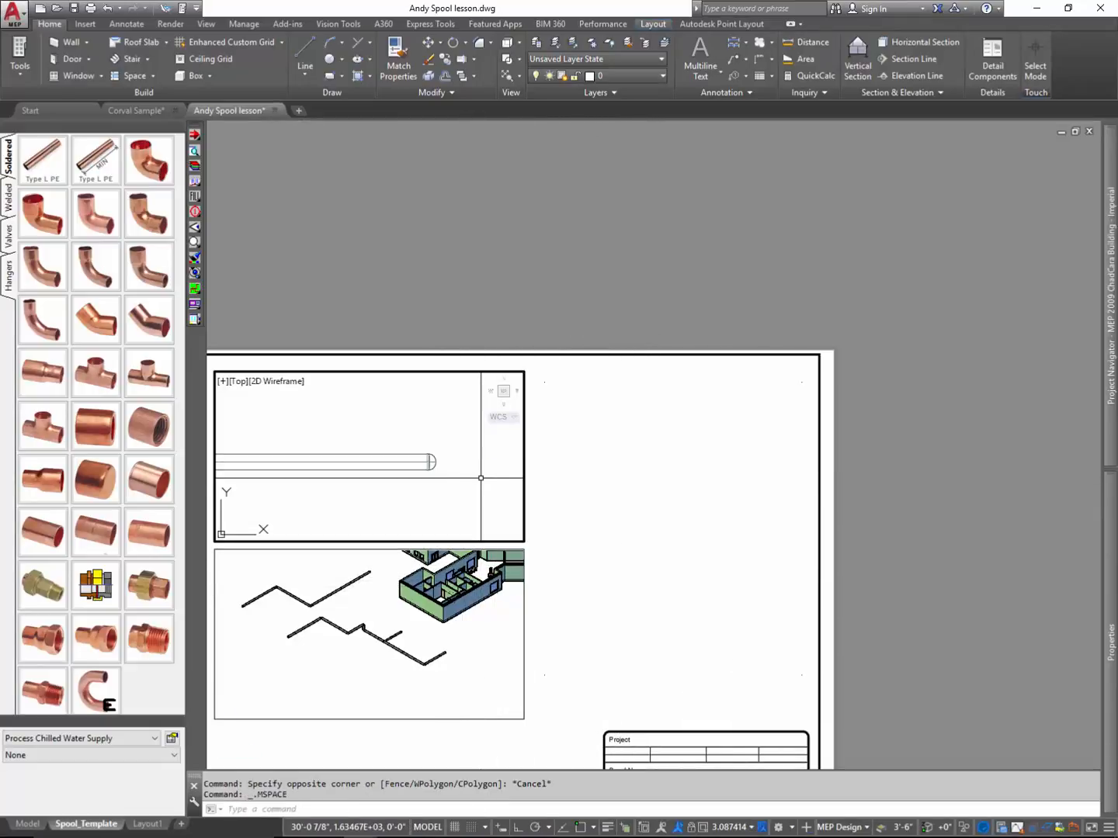
{"action": "left_click", "coordinate": [443, 689]}
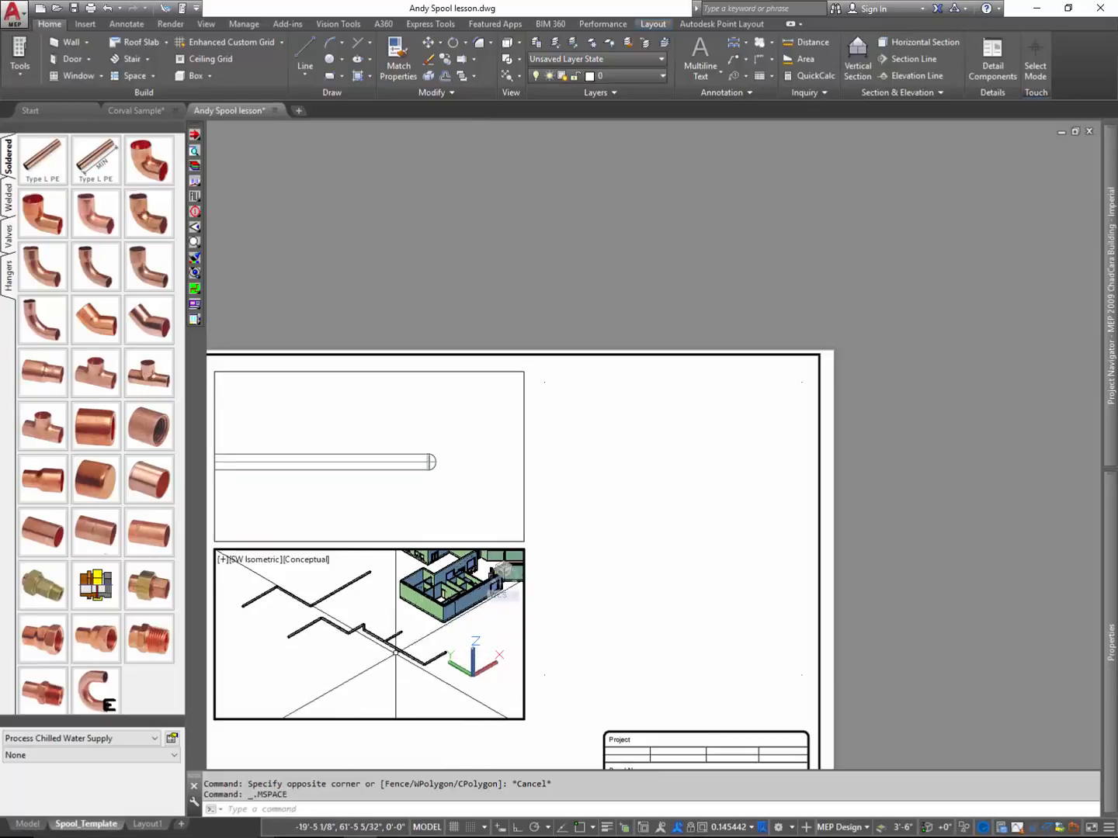
{"action": "mouse_move", "coordinate": [289, 575]}
{"action": "left_mouse_down"}
{"action": "mouse_move", "coordinate": [348, 546]}
{"action": "mouse_move", "coordinate": [278, 570]}
{"action": "mouse_move", "coordinate": [314, 576]}
{"action": "left_mouse_up"}
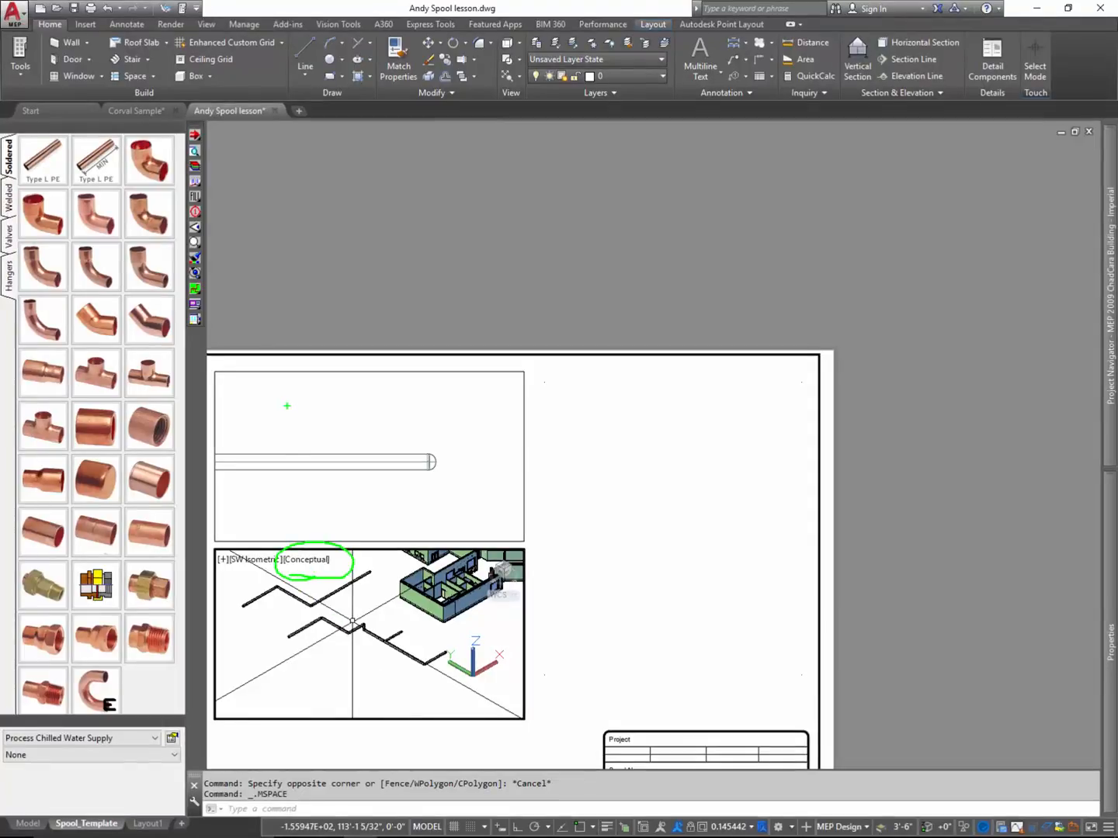
{"action": "mouse_move", "coordinate": [264, 393]}
{"action": "left_mouse_down"}
{"action": "mouse_move", "coordinate": [332, 367]}
{"action": "mouse_move", "coordinate": [303, 407]}
{"action": "left_mouse_up"}
{"action": "key", "text": "Escape"}
{"action": "left_click", "coordinate": [424, 511]}
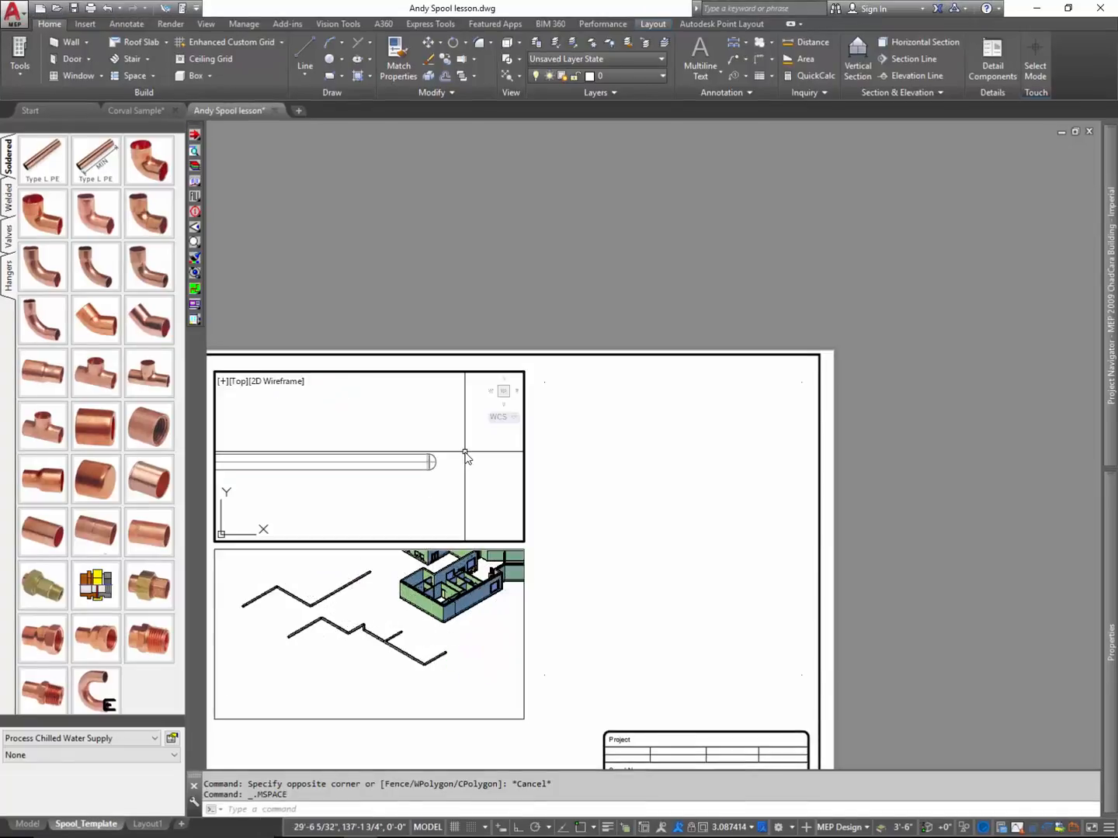
{"action": "left_click", "coordinate": [486, 651]}
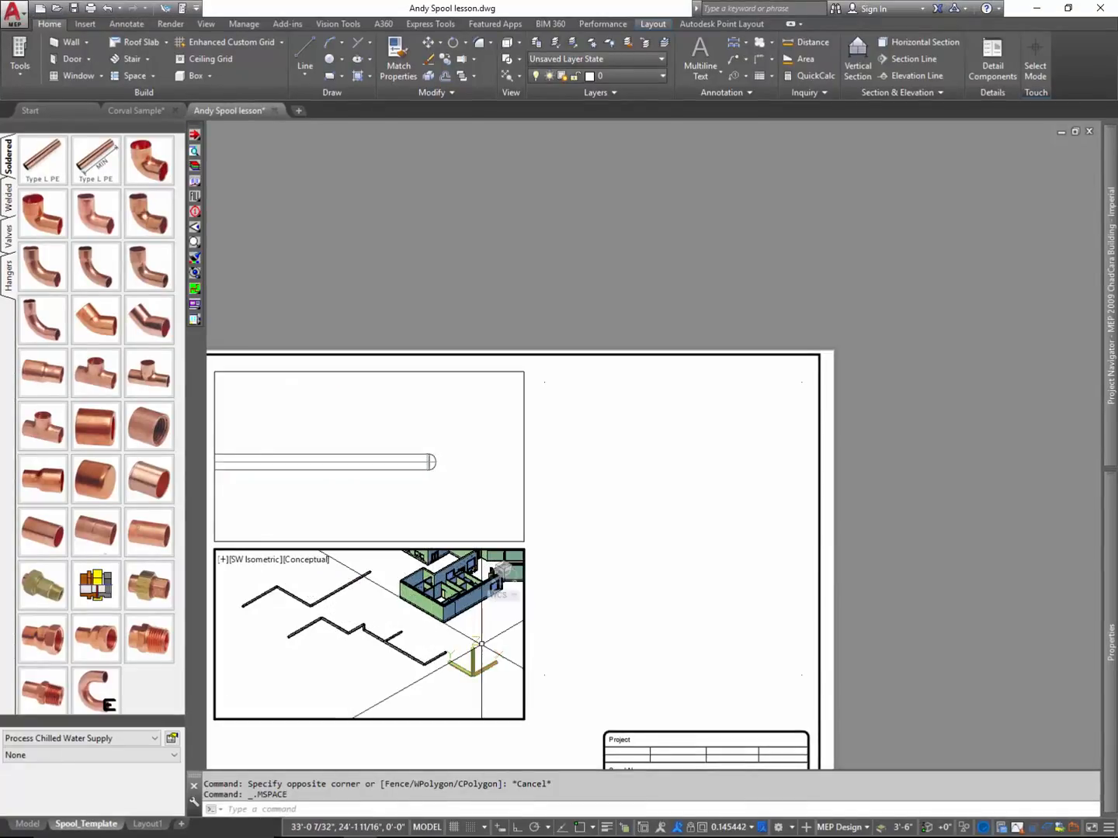
- Return to paper space and zoom the Spool_Template sheet to its extents
{"action": "double_click", "coordinate": [685, 606]}
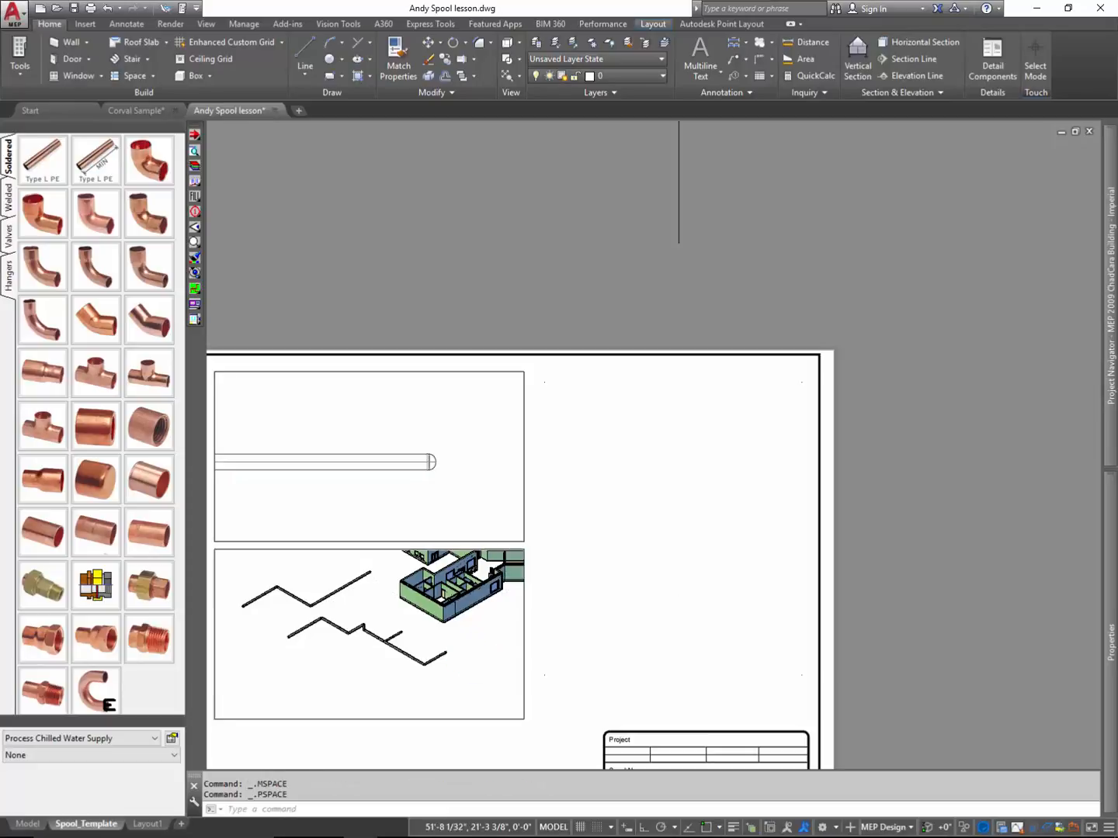
{"action": "type", "text": "z"}
{"action": "key", "text": "Return"}
{"action": "type", "text": "e"}
{"action": "key", "text": "Return"}
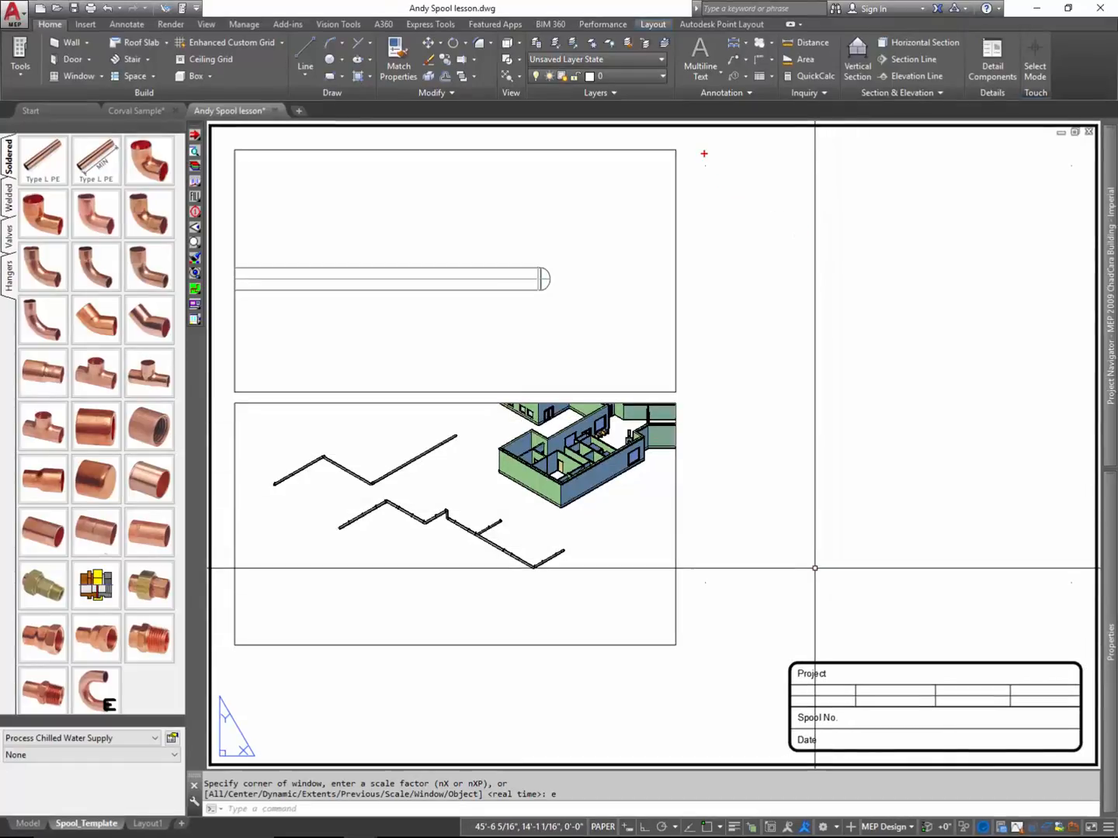
{"action": "mouse_move", "coordinate": [698, 154]}
{"action": "left_mouse_down"}
{"action": "mouse_move", "coordinate": [704, 178]}
{"action": "mouse_move", "coordinate": [721, 164]}
{"action": "left_mouse_up"}
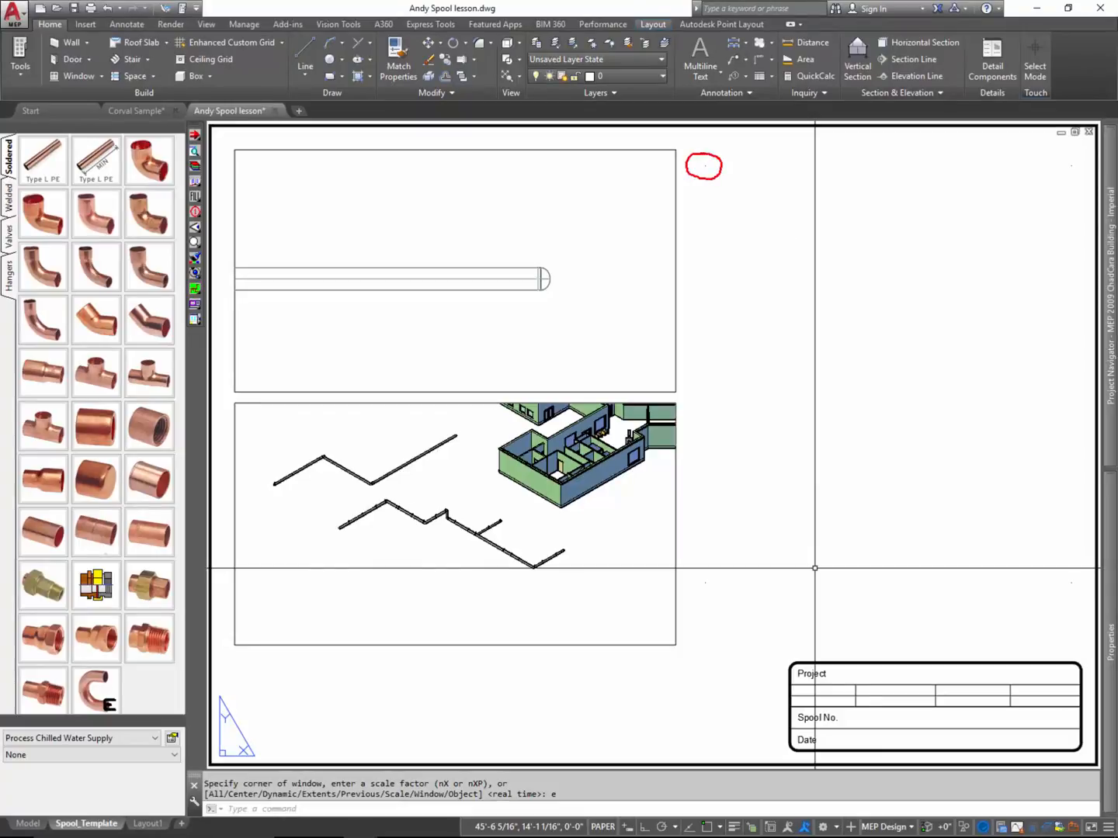
{"action": "mouse_move", "coordinate": [1054, 155]}
{"action": "left_mouse_down"}
{"action": "mouse_move", "coordinate": [1076, 156]}
{"action": "mouse_move", "coordinate": [1070, 180]}
{"action": "mouse_move", "coordinate": [1056, 155]}
{"action": "left_mouse_up"}
{"action": "mouse_move", "coordinate": [757, 137]}
{"action": "left_mouse_down"}
{"action": "mouse_move", "coordinate": [745, 155]}
{"action": "mouse_move", "coordinate": [736, 144]}
{"action": "mouse_move", "coordinate": [722, 156]}
{"action": "mouse_move", "coordinate": [741, 136]}
{"action": "left_mouse_up"}
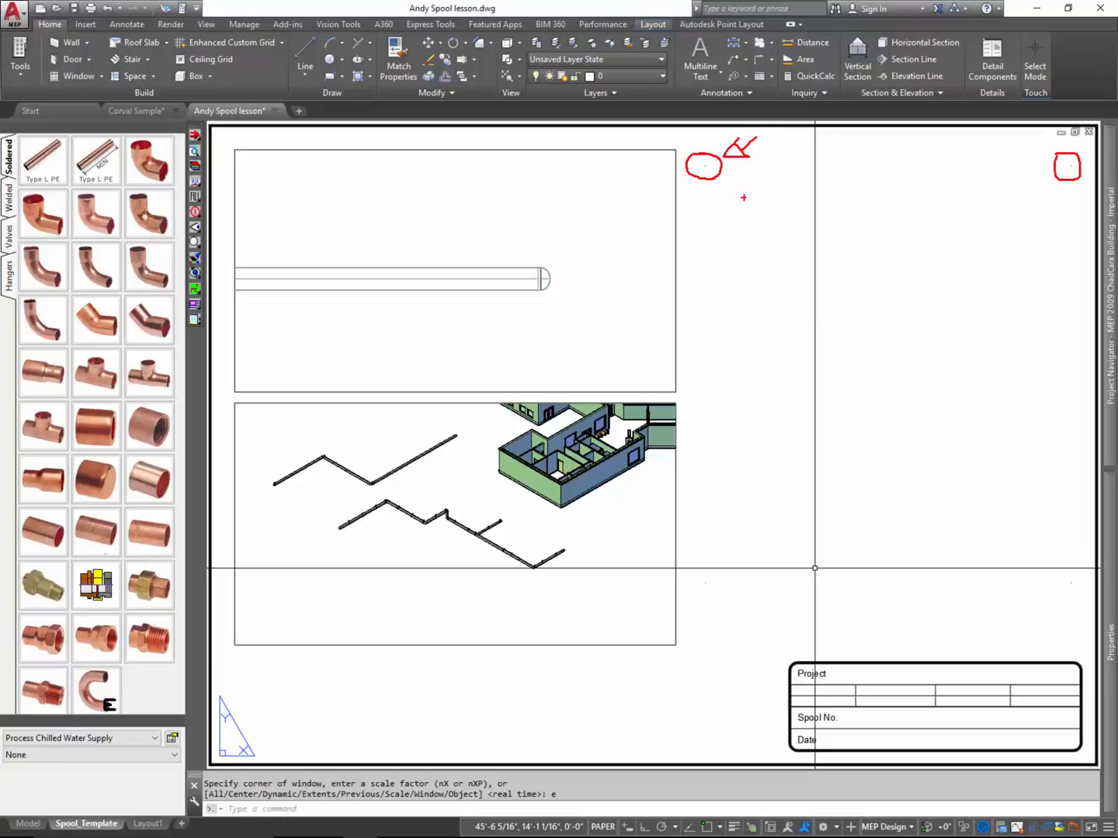
{"action": "mouse_move", "coordinate": [995, 136]}
{"action": "left_mouse_down"}
{"action": "mouse_move", "coordinate": [1027, 152]}
{"action": "mouse_move", "coordinate": [1020, 164]}
{"action": "left_mouse_up"}
{"action": "mouse_move", "coordinate": [708, 180]}
{"action": "left_mouse_down"}
{"action": "mouse_move", "coordinate": [711, 378]}
{"action": "mouse_move", "coordinate": [976, 385]}
{"action": "mouse_move", "coordinate": [1080, 352]}
{"action": "mouse_move", "coordinate": [1079, 191]}
{"action": "mouse_move", "coordinate": [914, 168]}
{"action": "mouse_move", "coordinate": [683, 167]}
{"action": "left_mouse_up"}
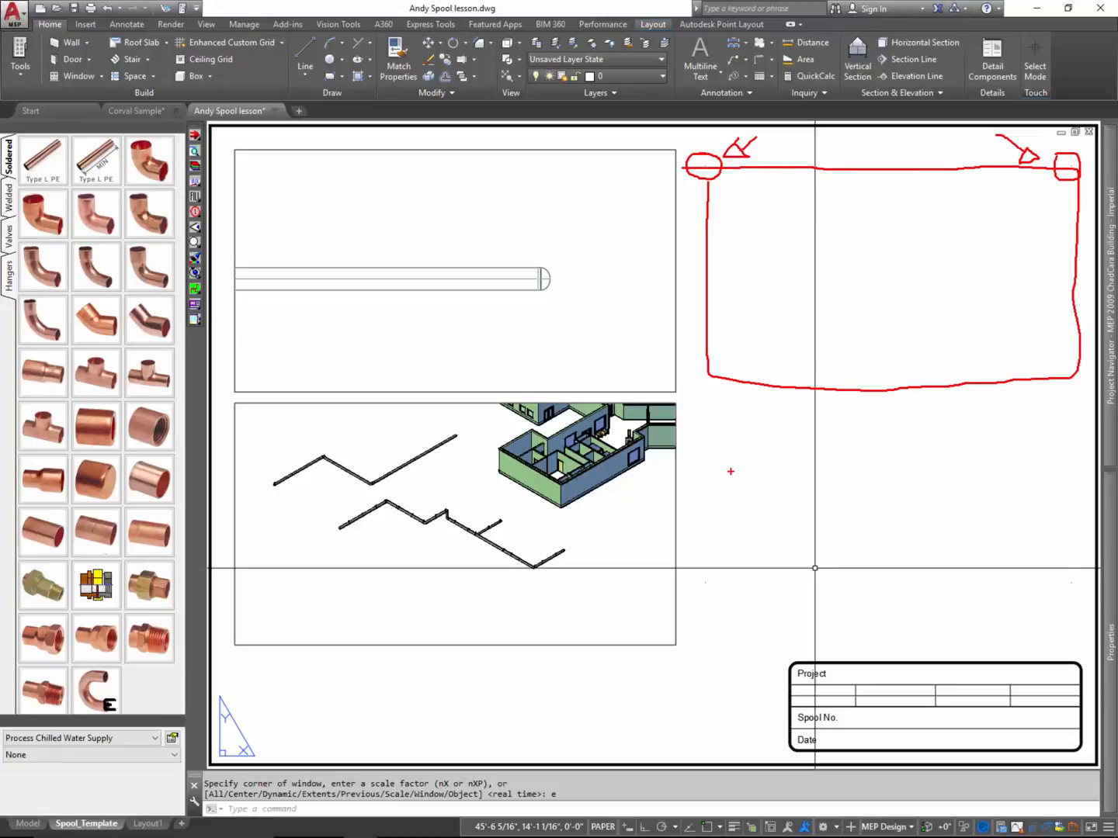
{"action": "key", "text": "b"}
{"action": "mouse_move", "coordinate": [709, 569]}
{"action": "left_mouse_down"}
{"action": "mouse_move", "coordinate": [695, 582]}
{"action": "mouse_move", "coordinate": [715, 570]}
{"action": "left_mouse_up"}
{"action": "mouse_move", "coordinate": [1073, 572]}
{"action": "left_mouse_down"}
{"action": "mouse_move", "coordinate": [1059, 604]}
{"action": "mouse_move", "coordinate": [1054, 572]}
{"action": "left_mouse_up"}
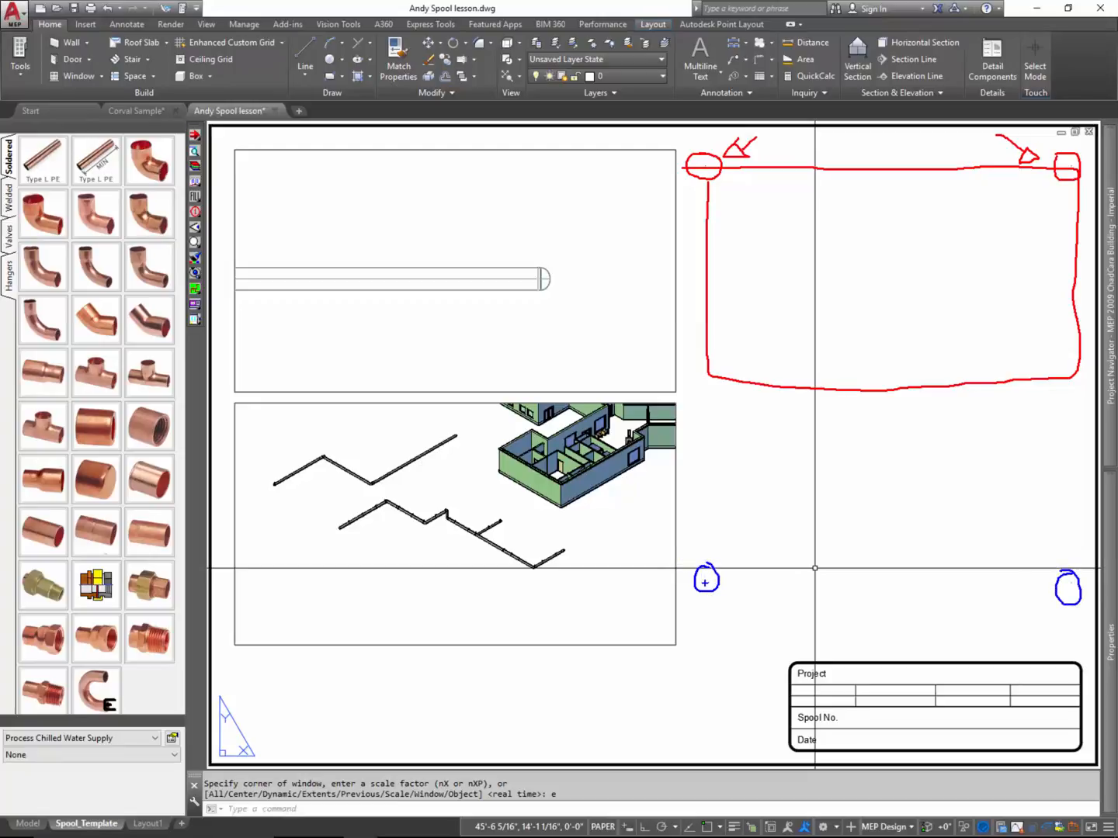
{"action": "mouse_move", "coordinate": [707, 582]}
{"action": "left_mouse_down"}
{"action": "mouse_move", "coordinate": [1060, 590]}
{"action": "mouse_move", "coordinate": [1068, 653]}
{"action": "mouse_move", "coordinate": [702, 658]}
{"action": "mouse_move", "coordinate": [701, 588]}
{"action": "left_mouse_up"}
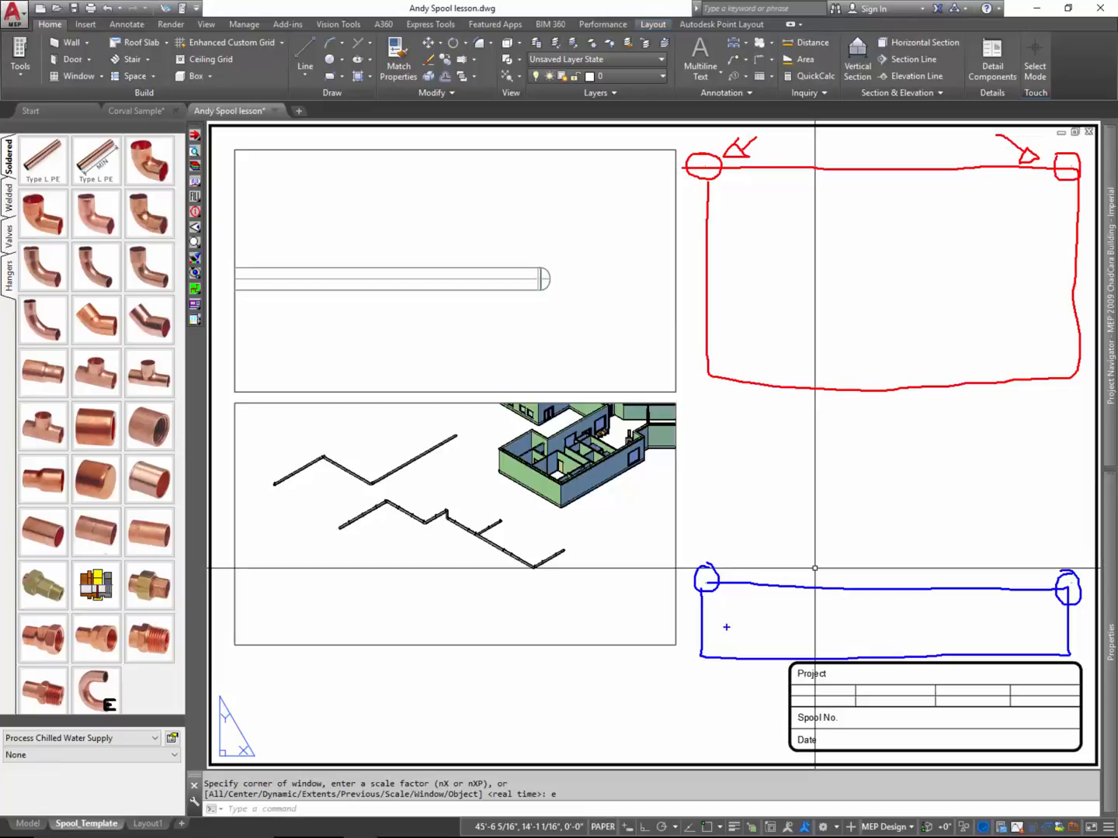
{"action": "key", "text": "Escape"}
- Select the point block just beside the upper viewport's top-right corner and examine its block name and REPORT_NAME attribute
{"action": "left_click", "coordinate": [705, 165]}
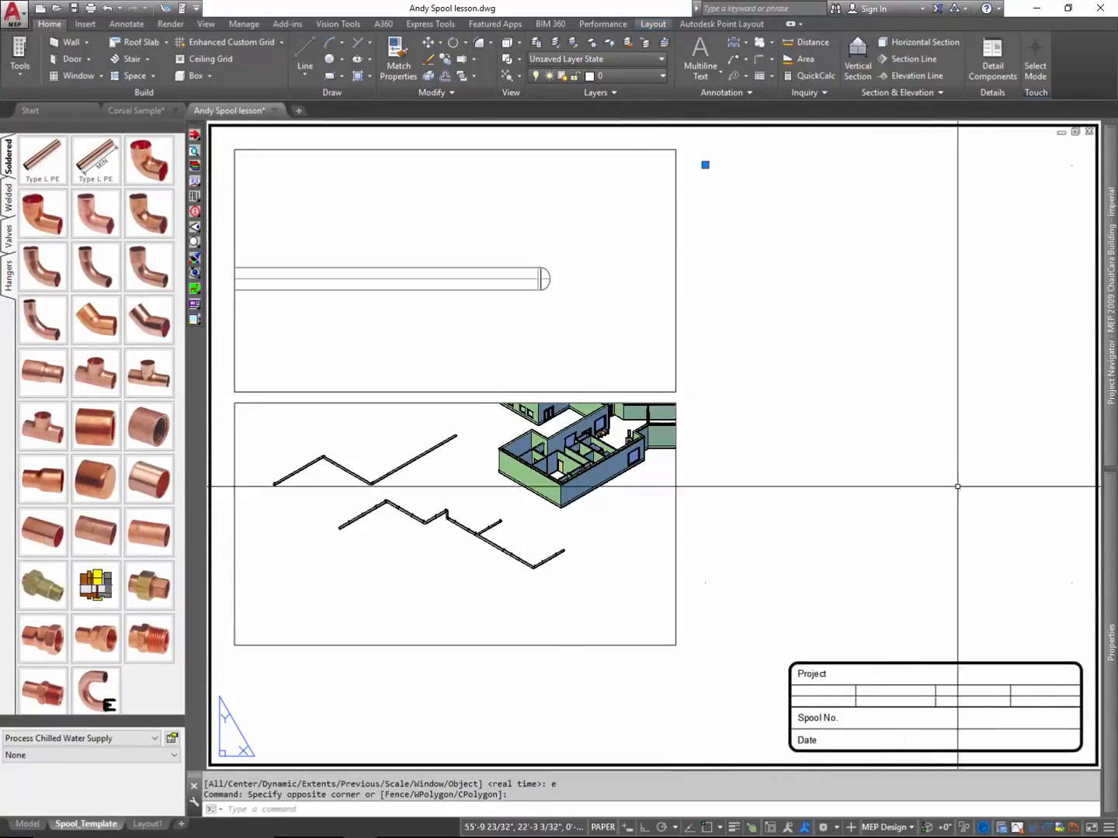
{"action": "mouse_move", "coordinate": [1109, 569]}
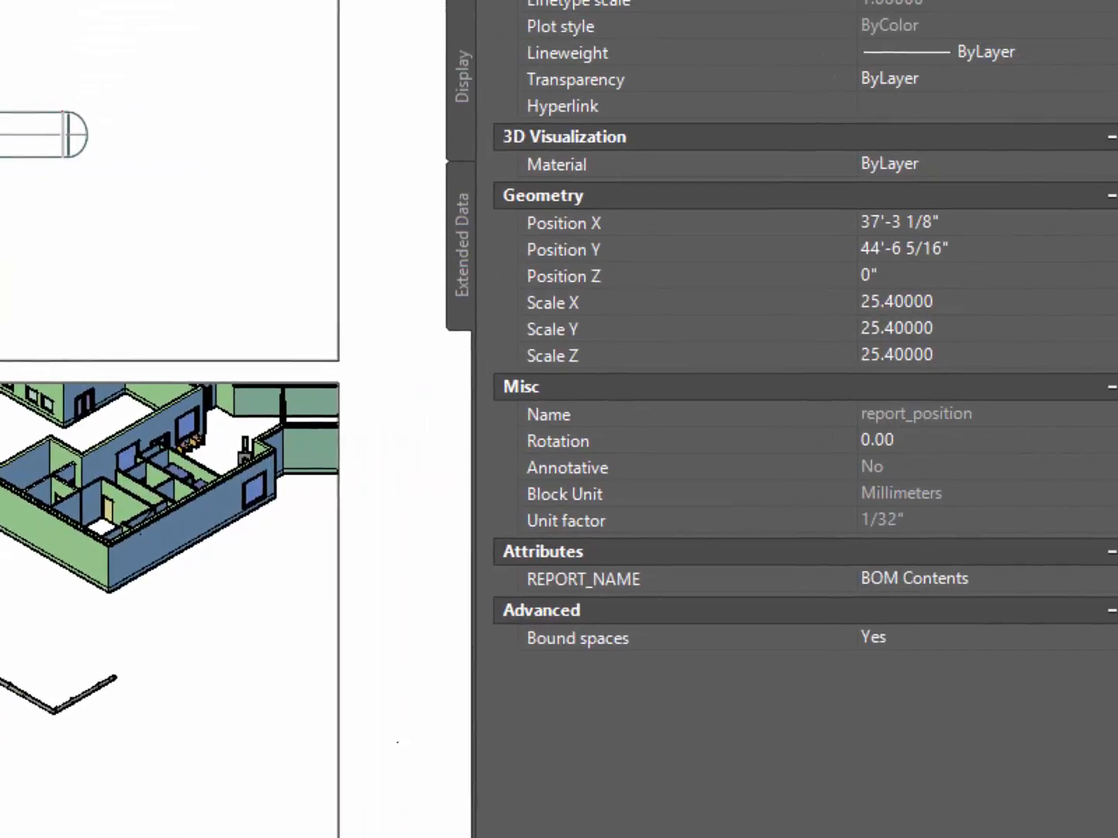
{"action": "mouse_move", "coordinate": [779, 432]}
{"action": "left_mouse_down"}
{"action": "mouse_move", "coordinate": [911, 424]}
{"action": "mouse_move", "coordinate": [851, 396]}
{"action": "mouse_move", "coordinate": [753, 402]}
{"action": "mouse_move", "coordinate": [796, 427]}
{"action": "left_mouse_up"}
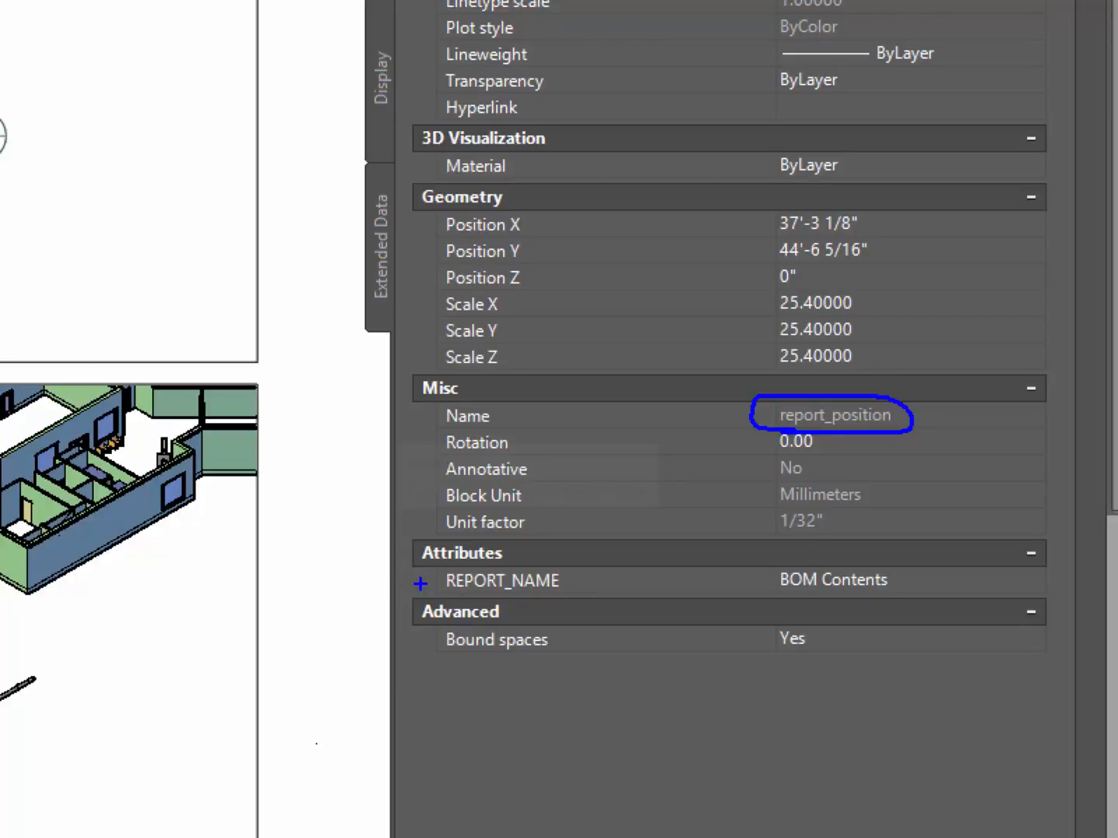
{"action": "mouse_move", "coordinate": [428, 597]}
{"action": "left_mouse_down"}
{"action": "mouse_move", "coordinate": [606, 598]}
{"action": "mouse_move", "coordinate": [534, 545]}
{"action": "mouse_move", "coordinate": [436, 542]}
{"action": "mouse_move", "coordinate": [400, 565]}
{"action": "mouse_move", "coordinate": [481, 604]}
{"action": "left_mouse_up"}
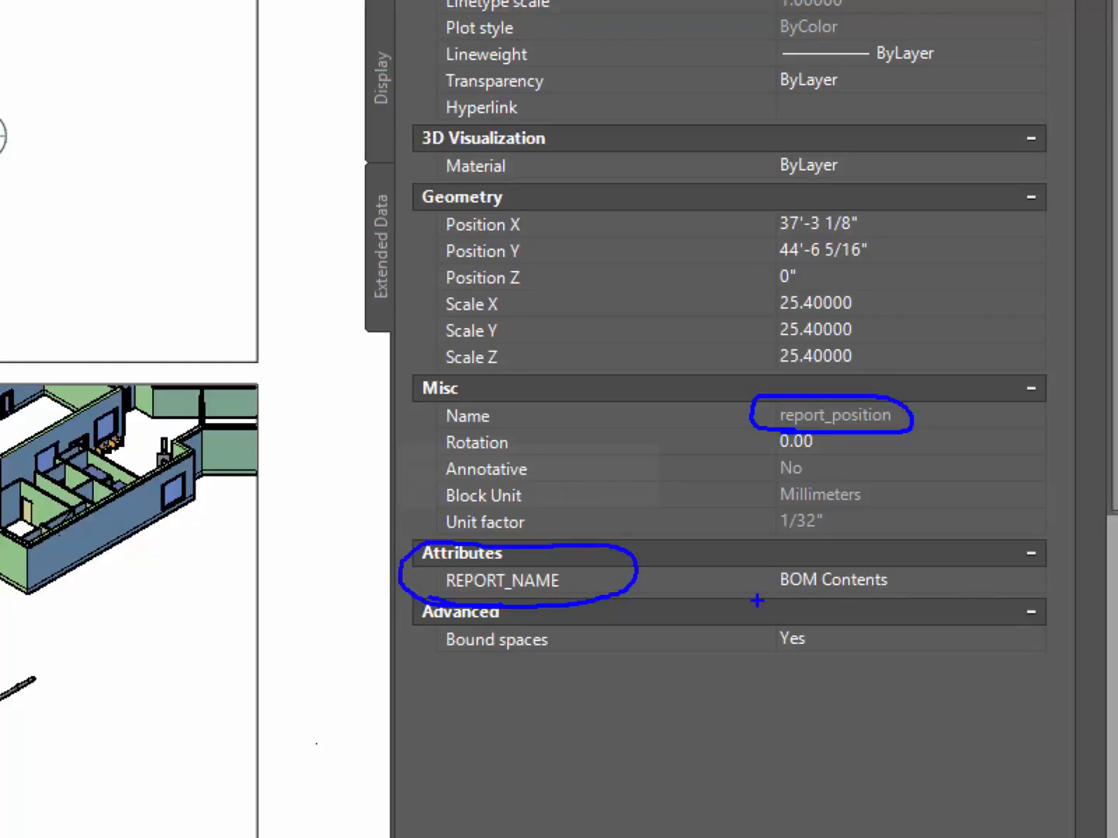
{"action": "left_click_drag", "start_coordinate": [757, 600], "coordinate": [904, 604]}
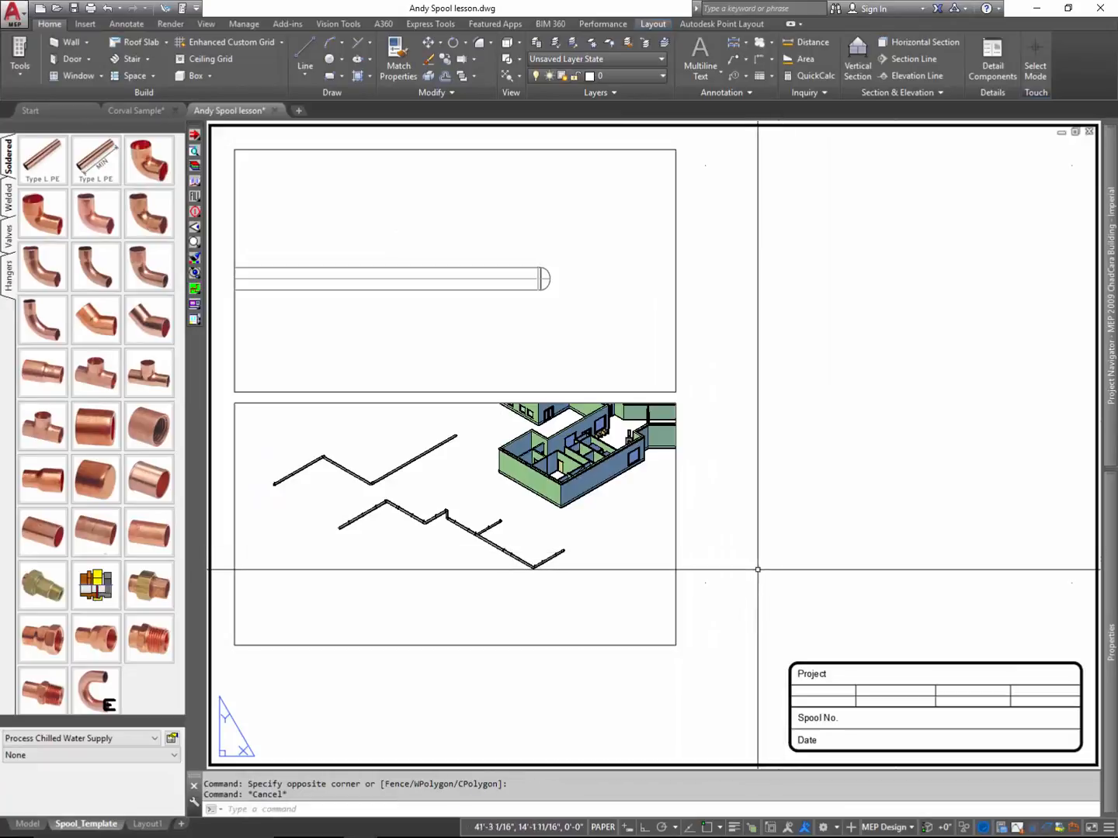
- Select the point block beside the lower viewport's right edge and examine its block name and REPORT_NAME attribute
{"action": "left_click", "coordinate": [747, 595]}
{"action": "left_click", "coordinate": [699, 565]}
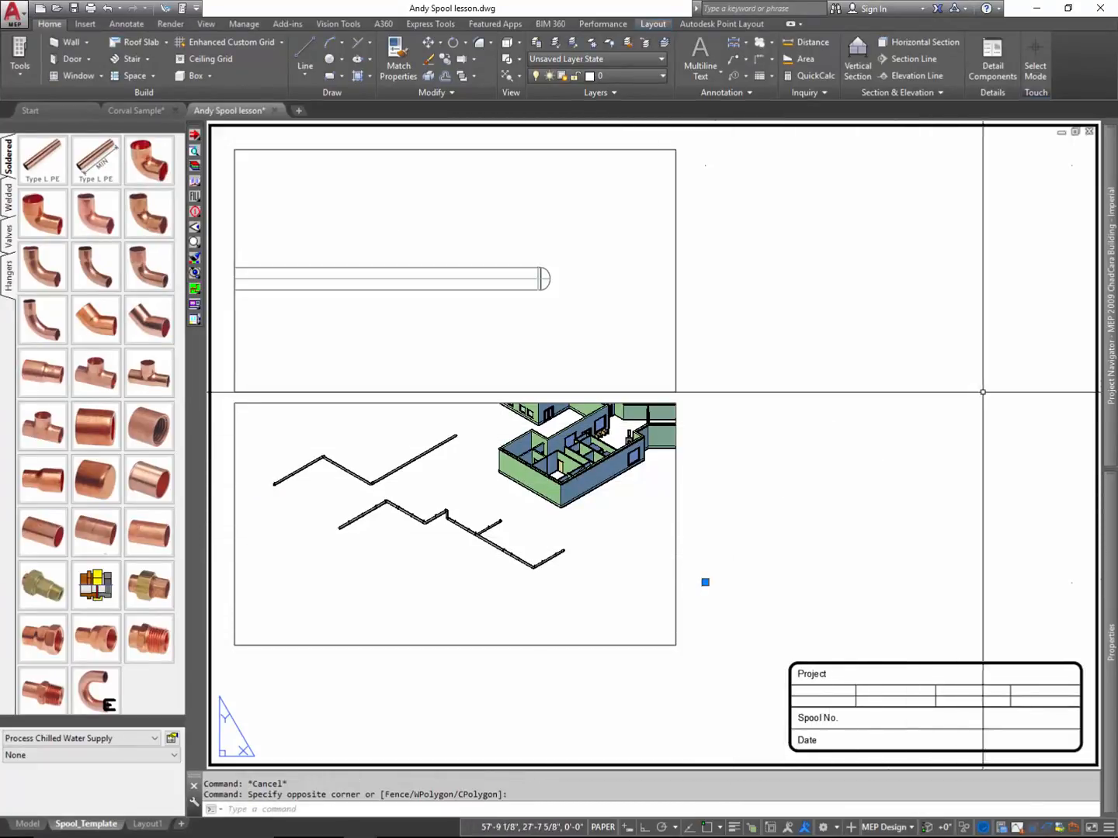
{"action": "mouse_move", "coordinate": [1110, 511]}
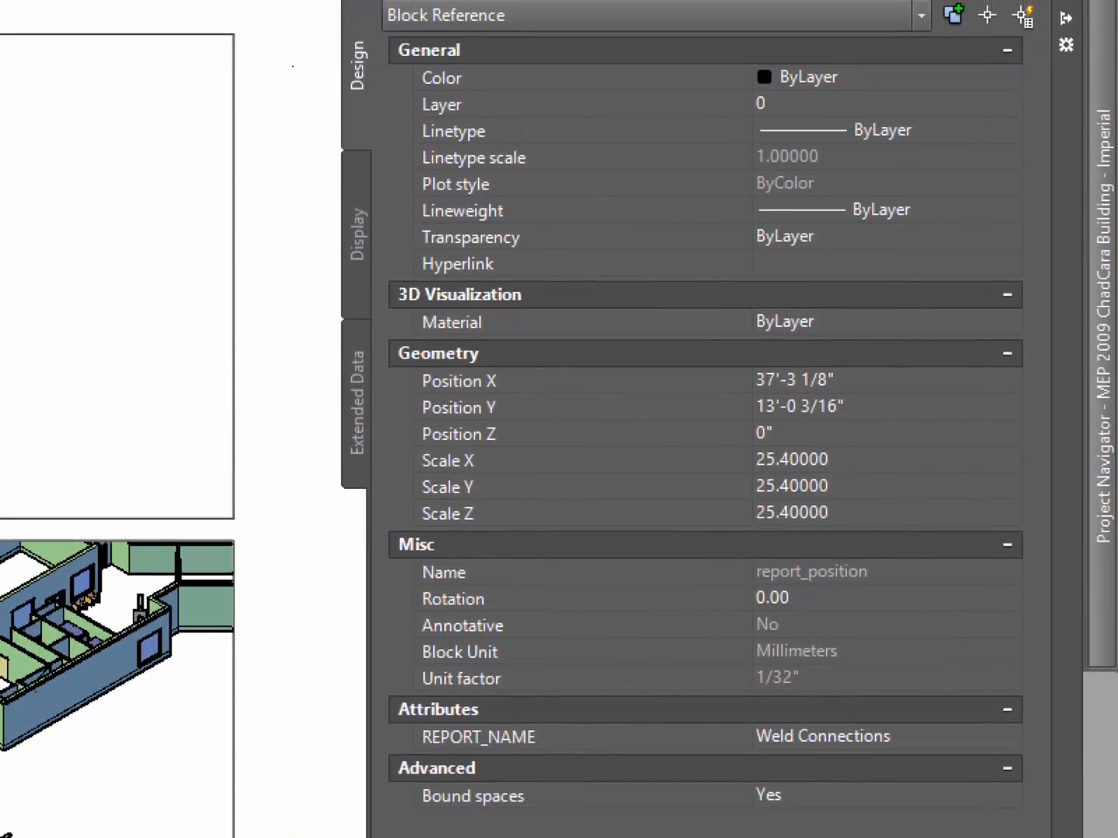
{"action": "left_click_drag", "start_coordinate": [374, 32], "coordinate": [482, 36]}
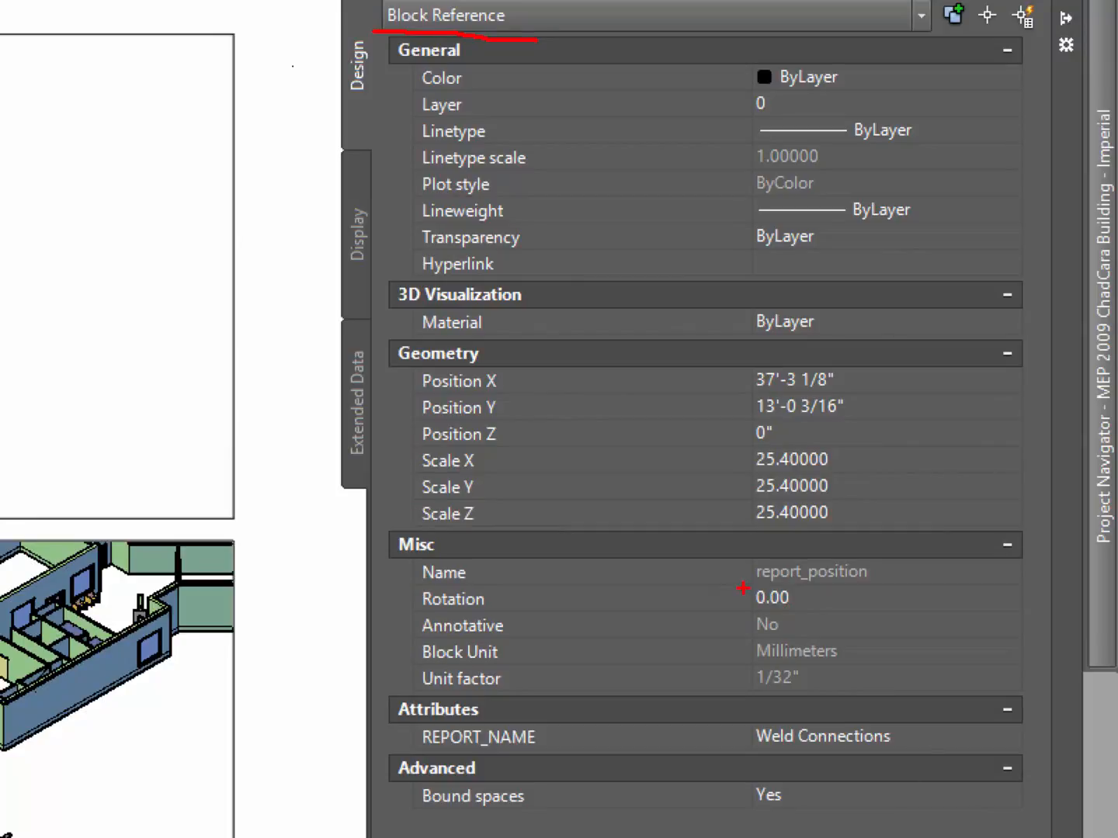
{"action": "mouse_move", "coordinate": [743, 588]}
{"action": "left_mouse_down"}
{"action": "mouse_move", "coordinate": [826, 597]}
{"action": "mouse_move", "coordinate": [904, 576]}
{"action": "left_mouse_up"}
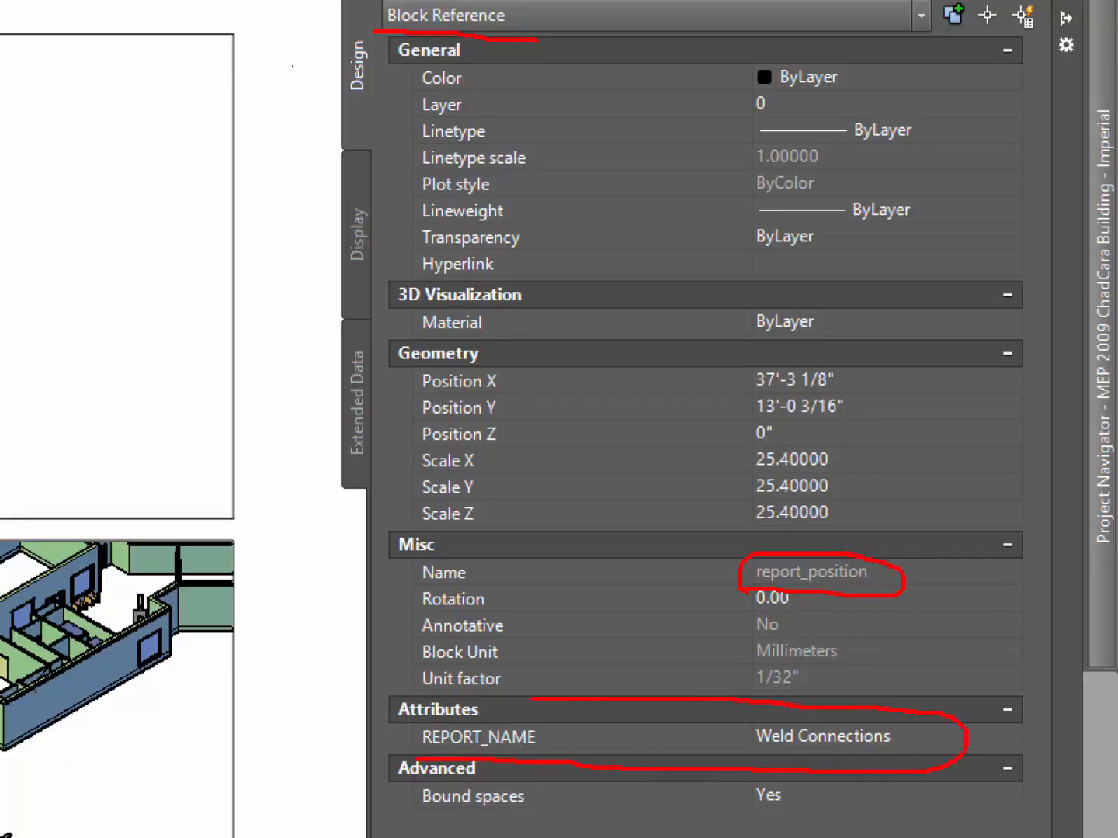
{"action": "left_click_drag", "start_coordinate": [376, 700], "coordinate": [435, 746]}
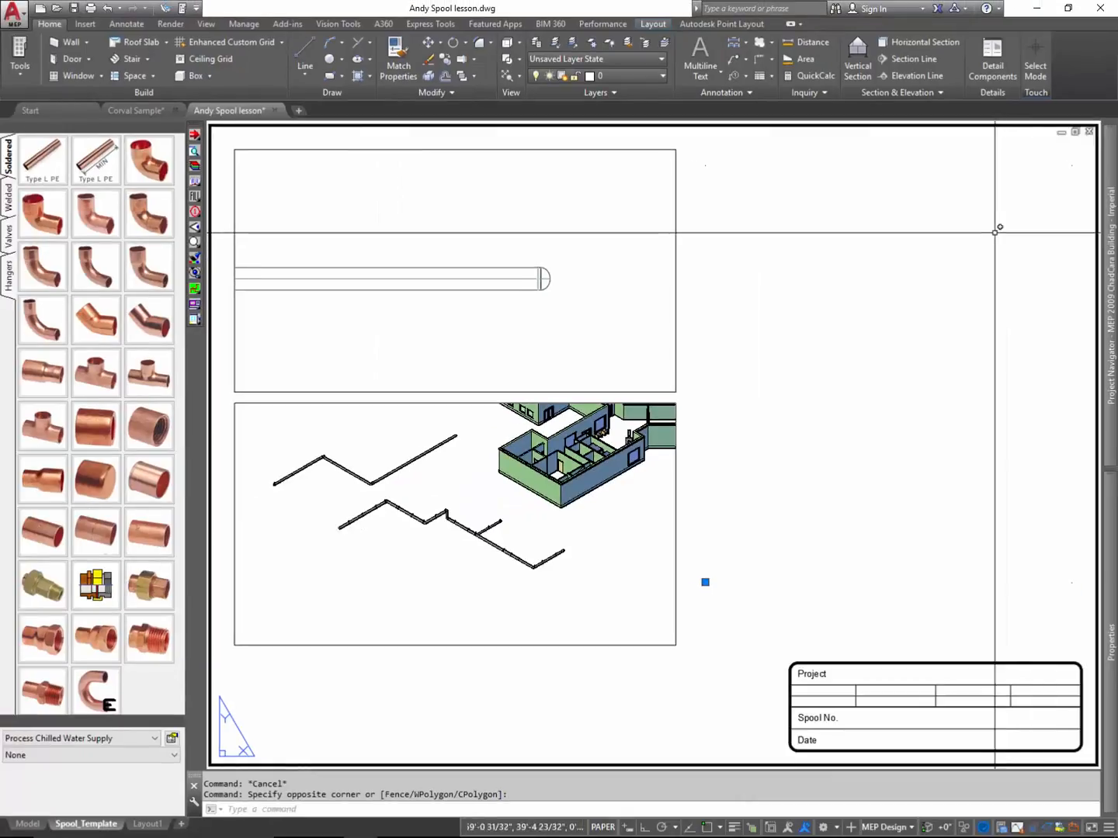
- Clear the selection and examine the properties of the point block near the sheet's top-right corner
{"action": "left_click", "coordinate": [716, 177]}
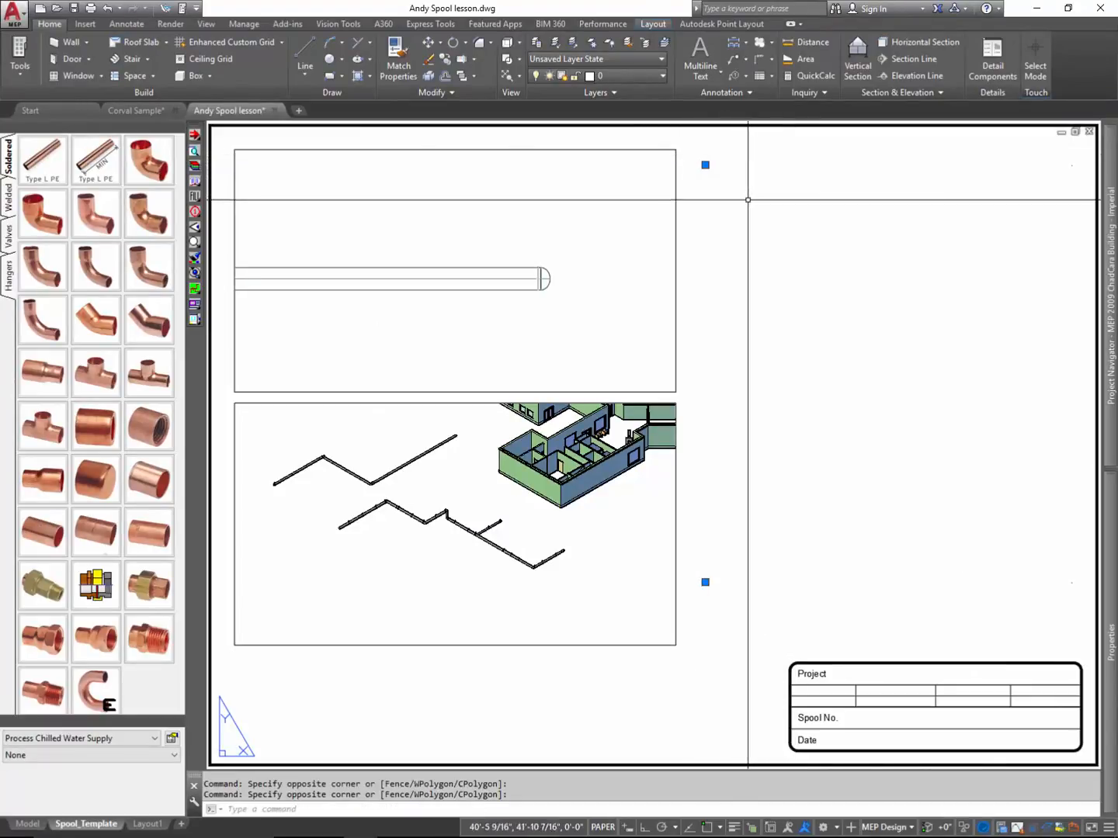
{"action": "key", "text": "Escape"}
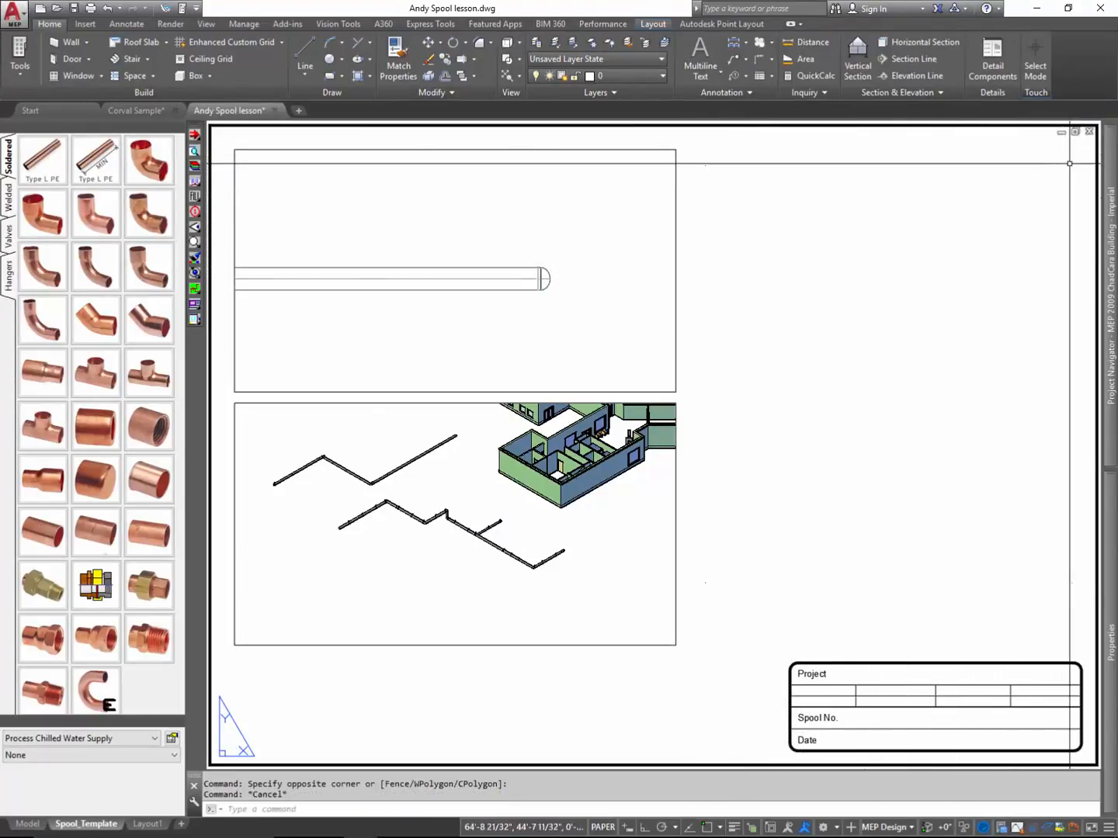
{"action": "left_click", "coordinate": [1078, 172]}
{"action": "left_click", "coordinate": [1060, 162]}
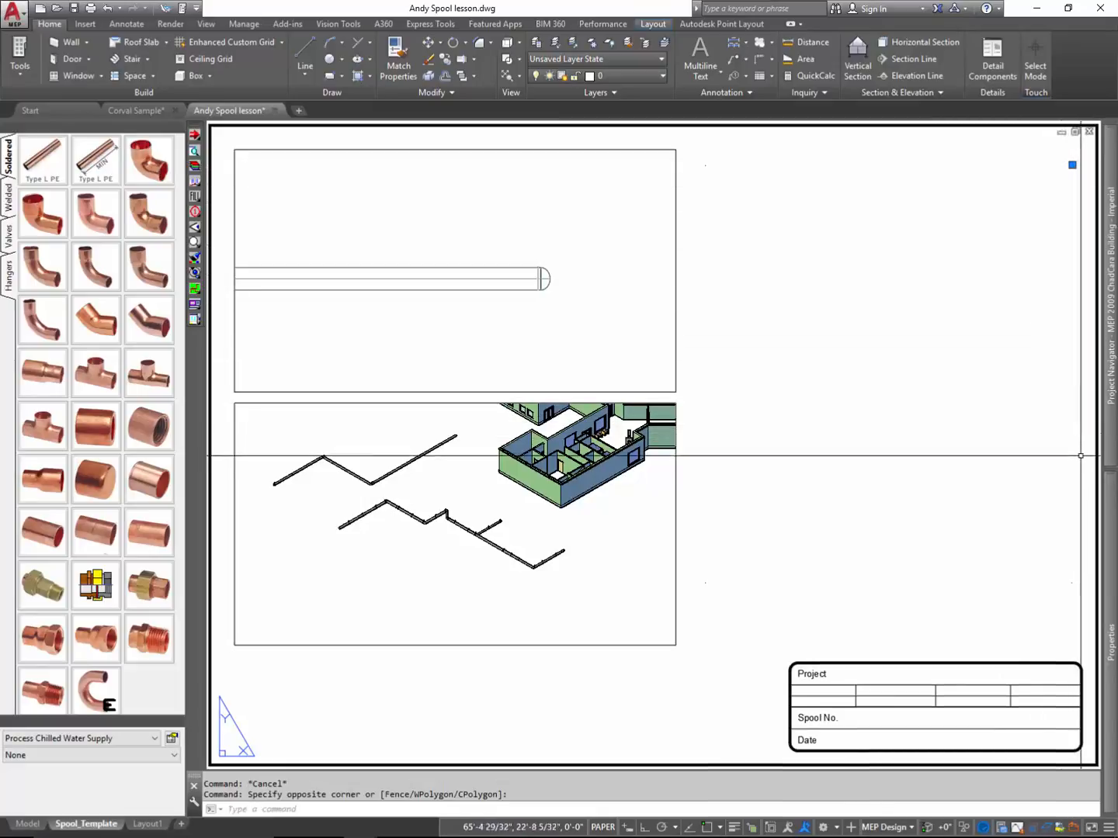
{"action": "mouse_move", "coordinate": [1113, 493]}
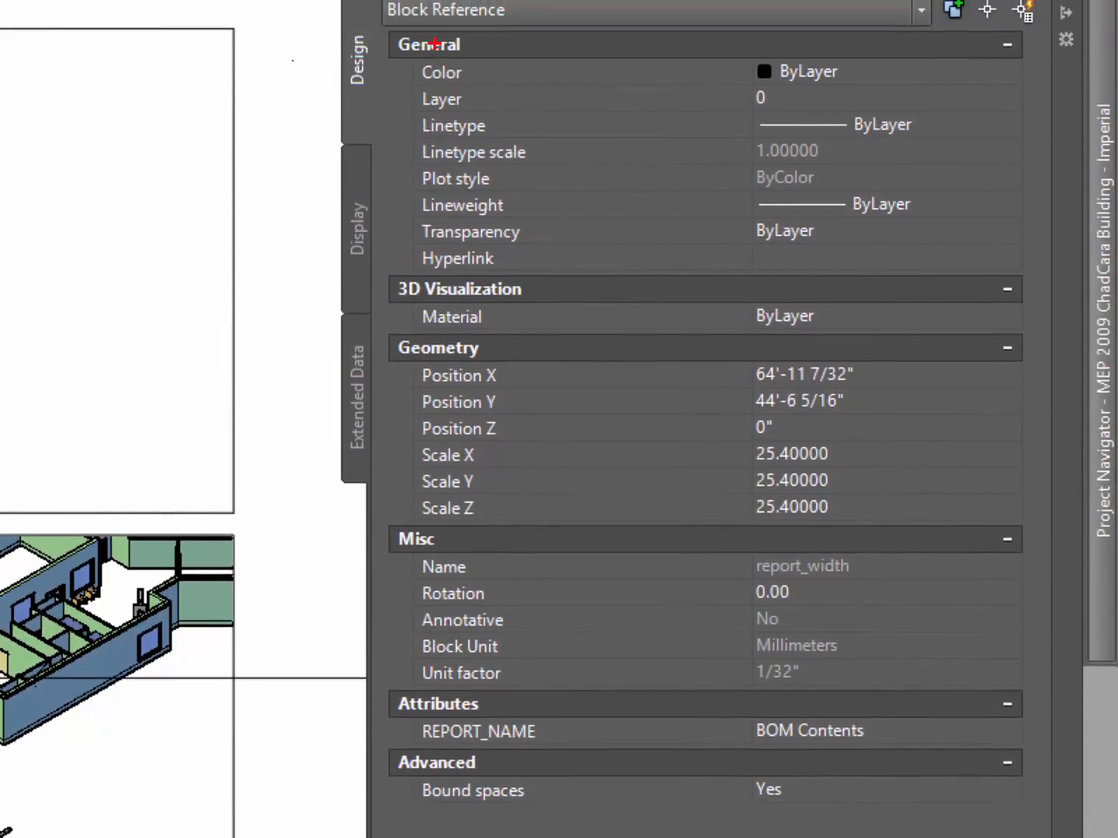
- Check the block name and REPORT_NAME attribute of the selected top-right point block, and clear the selection
{"action": "key", "text": "b"}
{"action": "left_click_drag", "start_coordinate": [385, 32], "coordinate": [528, 32]}
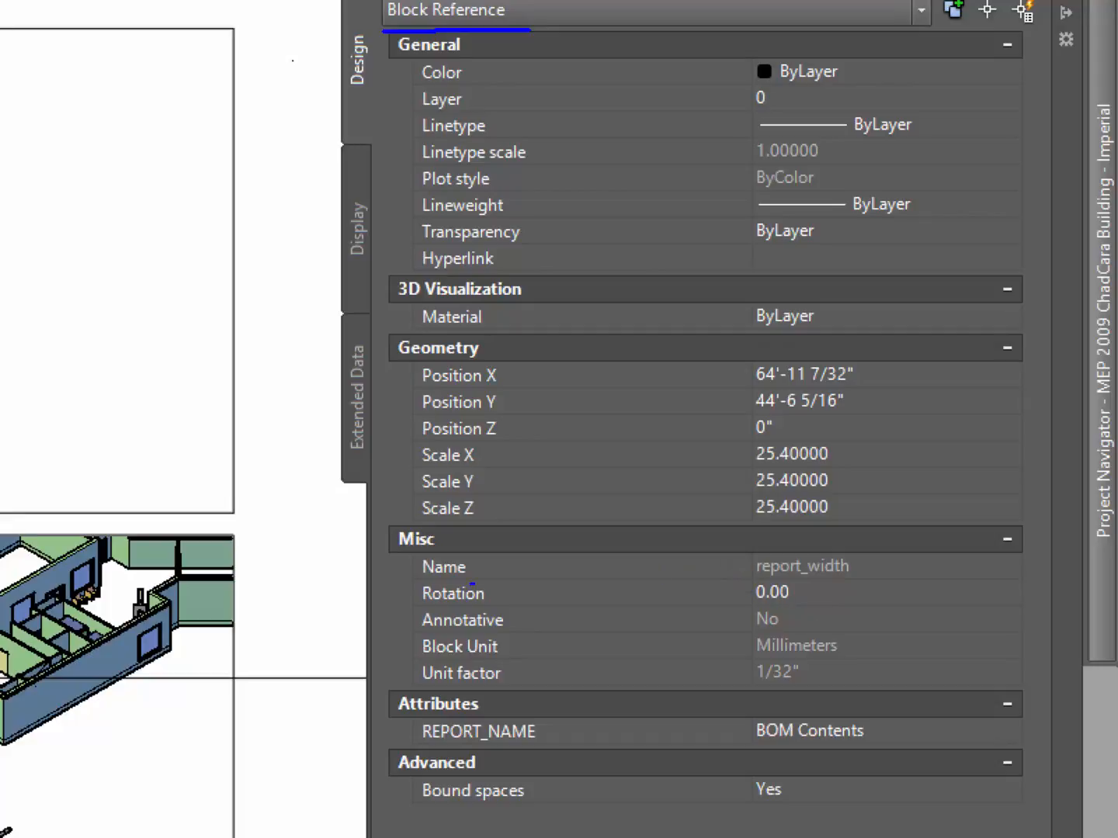
{"action": "mouse_move", "coordinate": [417, 576]}
{"action": "left_mouse_down"}
{"action": "mouse_move", "coordinate": [873, 577]}
{"action": "mouse_move", "coordinate": [793, 540]}
{"action": "mouse_move", "coordinate": [412, 535]}
{"action": "mouse_move", "coordinate": [429, 598]}
{"action": "left_mouse_up"}
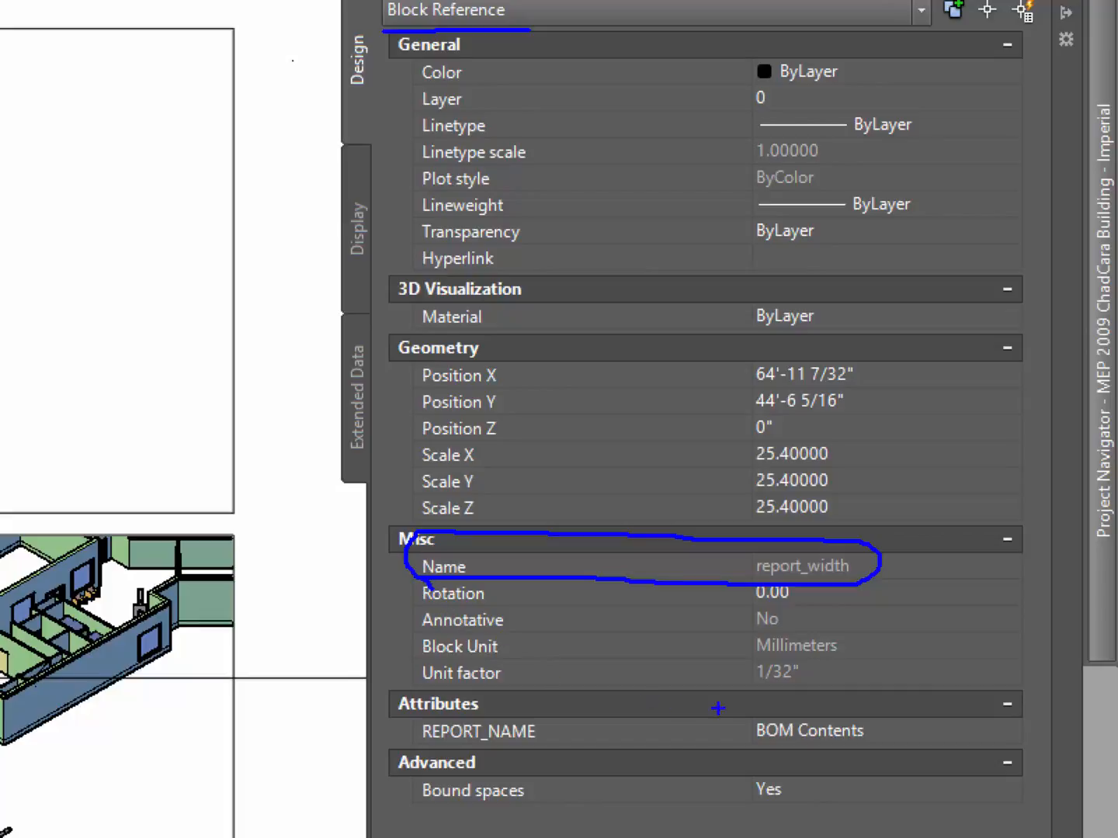
{"action": "mouse_move", "coordinate": [399, 708]}
{"action": "left_mouse_down"}
{"action": "mouse_move", "coordinate": [400, 766]}
{"action": "mouse_move", "coordinate": [609, 773]}
{"action": "mouse_move", "coordinate": [950, 743]}
{"action": "mouse_move", "coordinate": [757, 700]}
{"action": "mouse_move", "coordinate": [378, 706]}
{"action": "left_mouse_up"}
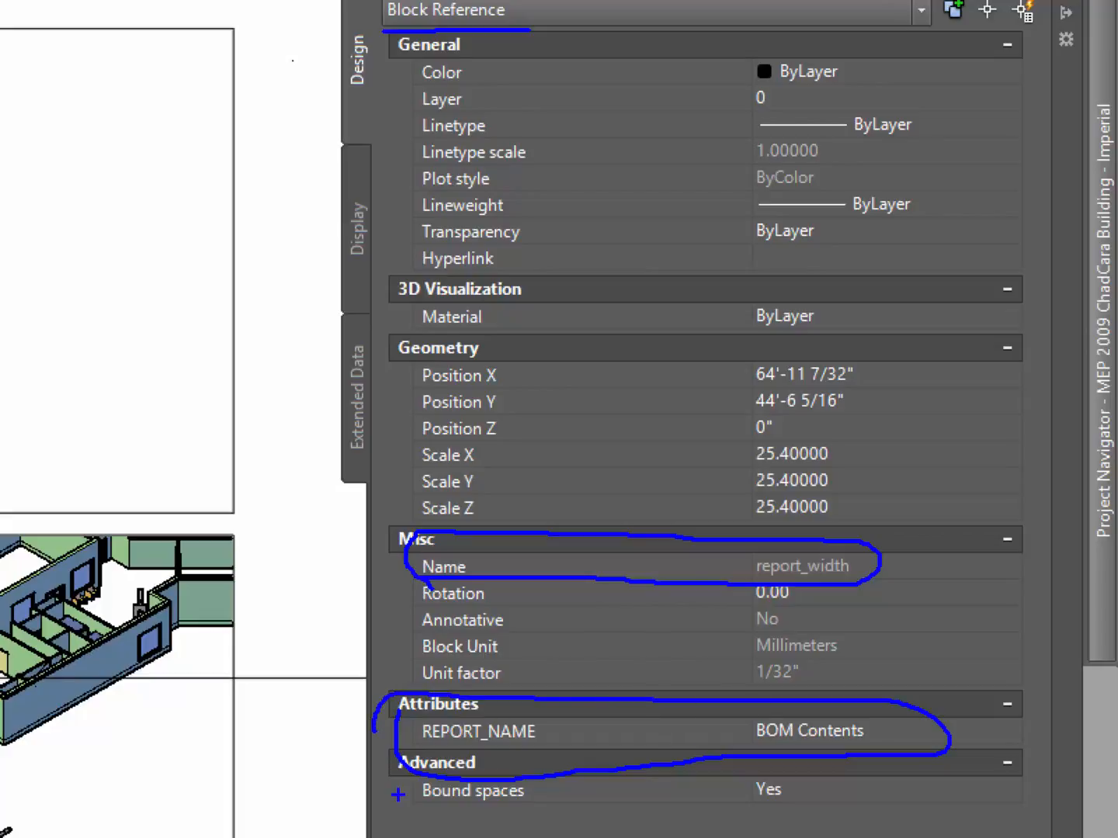
{"action": "key", "text": "Escape"}
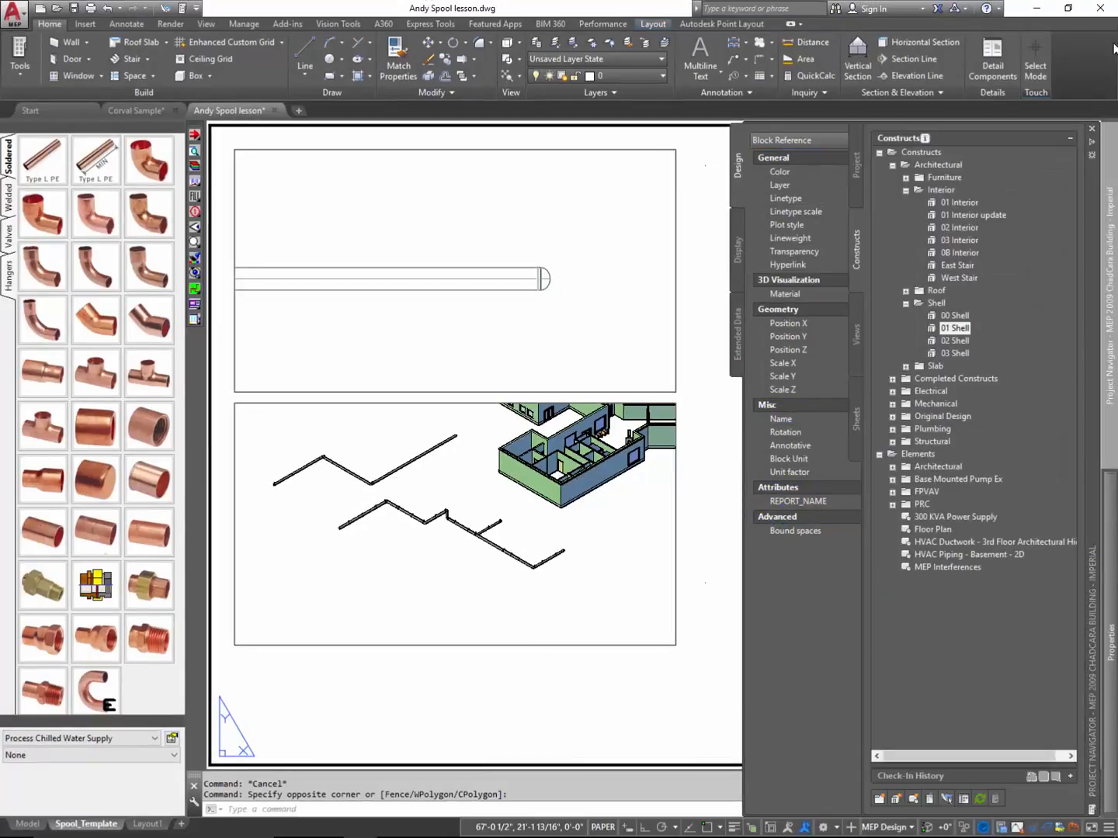
{"action": "key", "text": "Escape"}
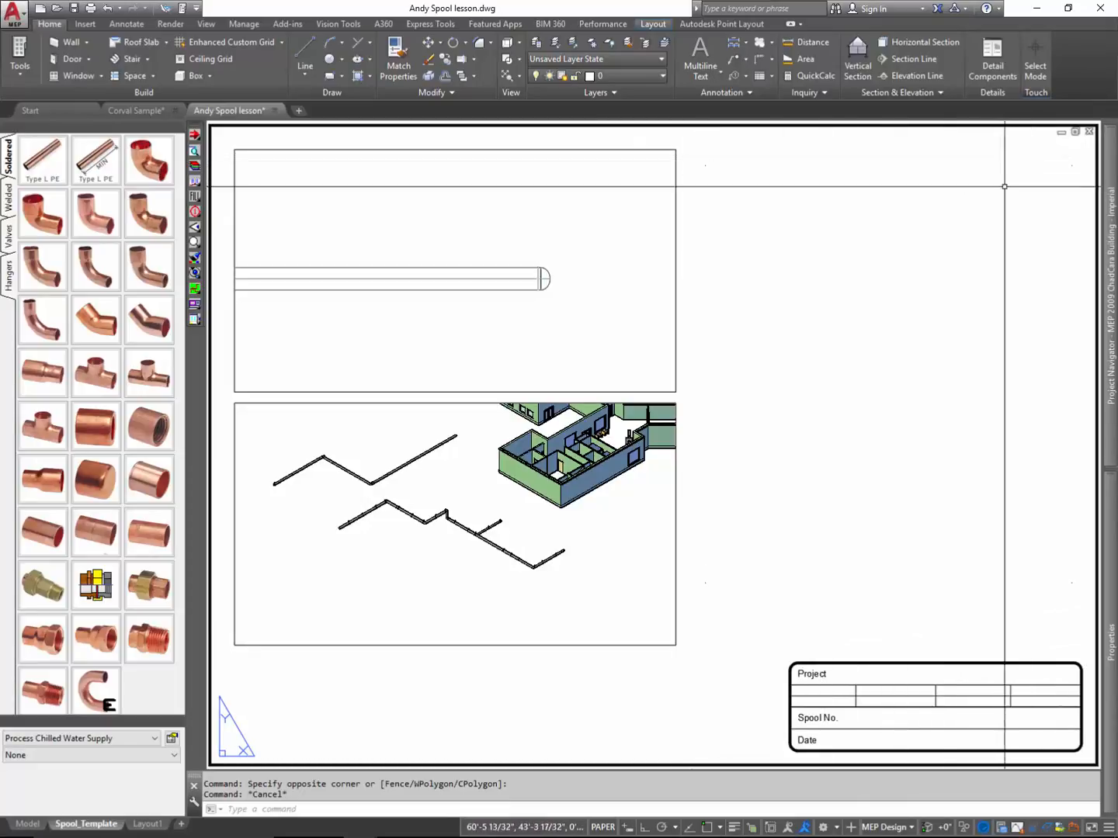
- Select the point block above the title block's right end, examine its block name and REPORT_NAME attribute, and deselect it
{"action": "left_click", "coordinate": [1073, 583]}
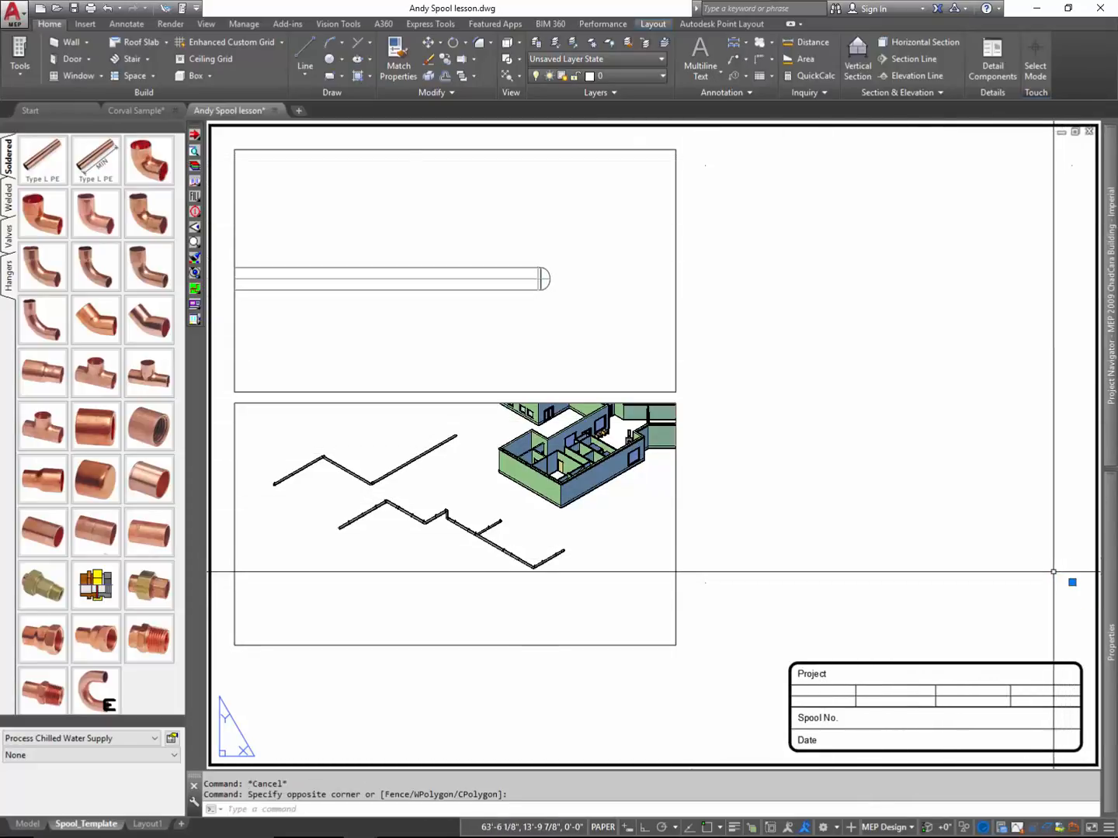
{"action": "mouse_move", "coordinate": [1110, 538]}
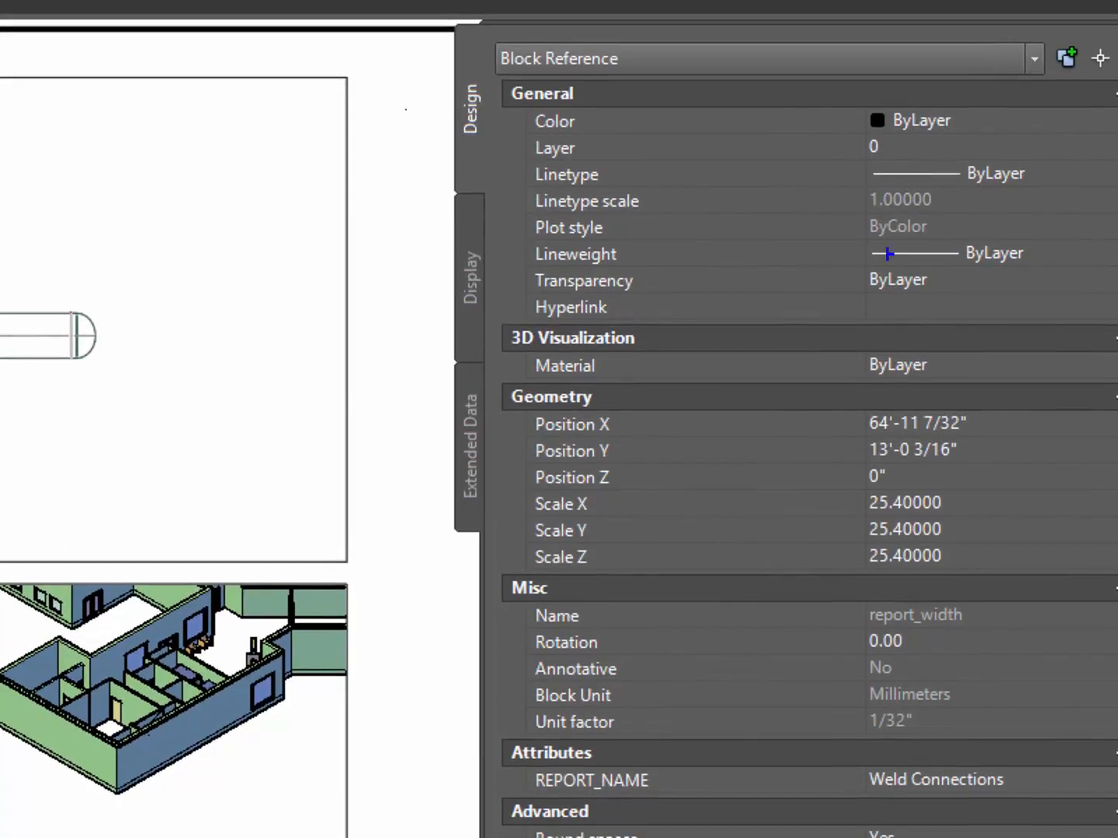
{"action": "left_click_drag", "start_coordinate": [485, 79], "coordinate": [671, 82]}
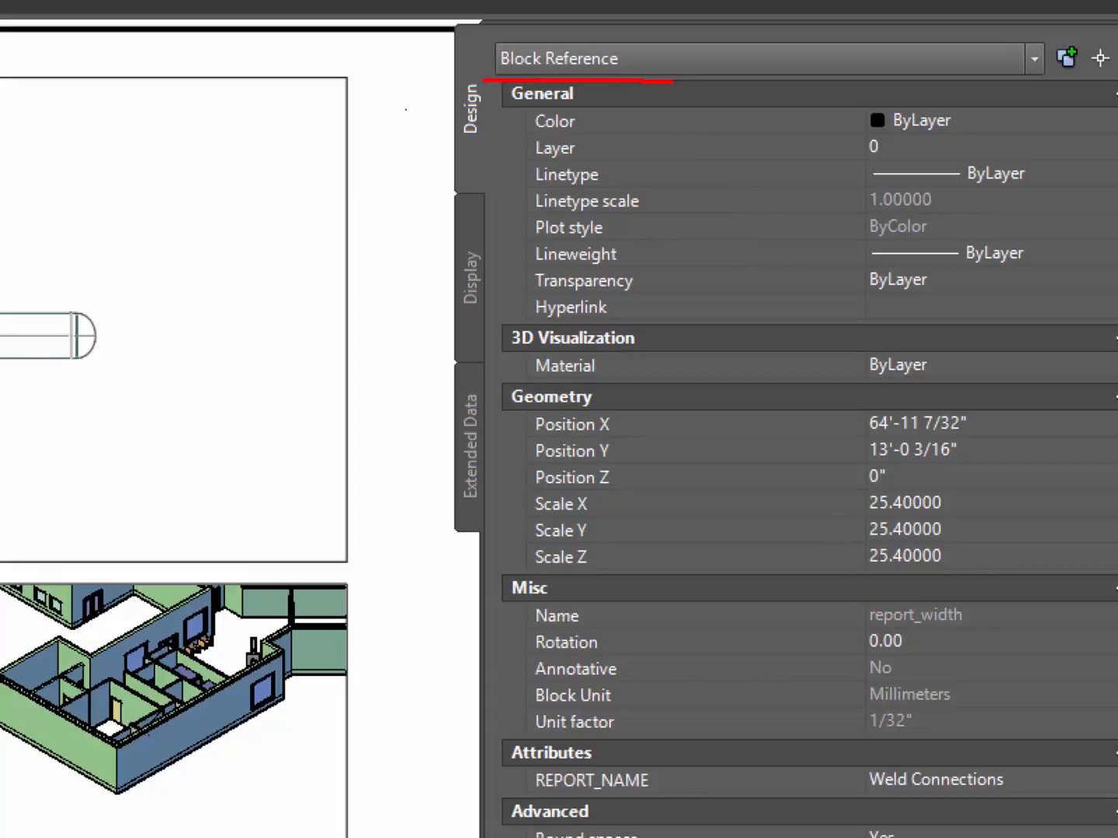
{"action": "mouse_move", "coordinate": [513, 631]}
{"action": "left_mouse_down"}
{"action": "mouse_move", "coordinate": [904, 633]}
{"action": "mouse_move", "coordinate": [976, 601]}
{"action": "left_mouse_up"}
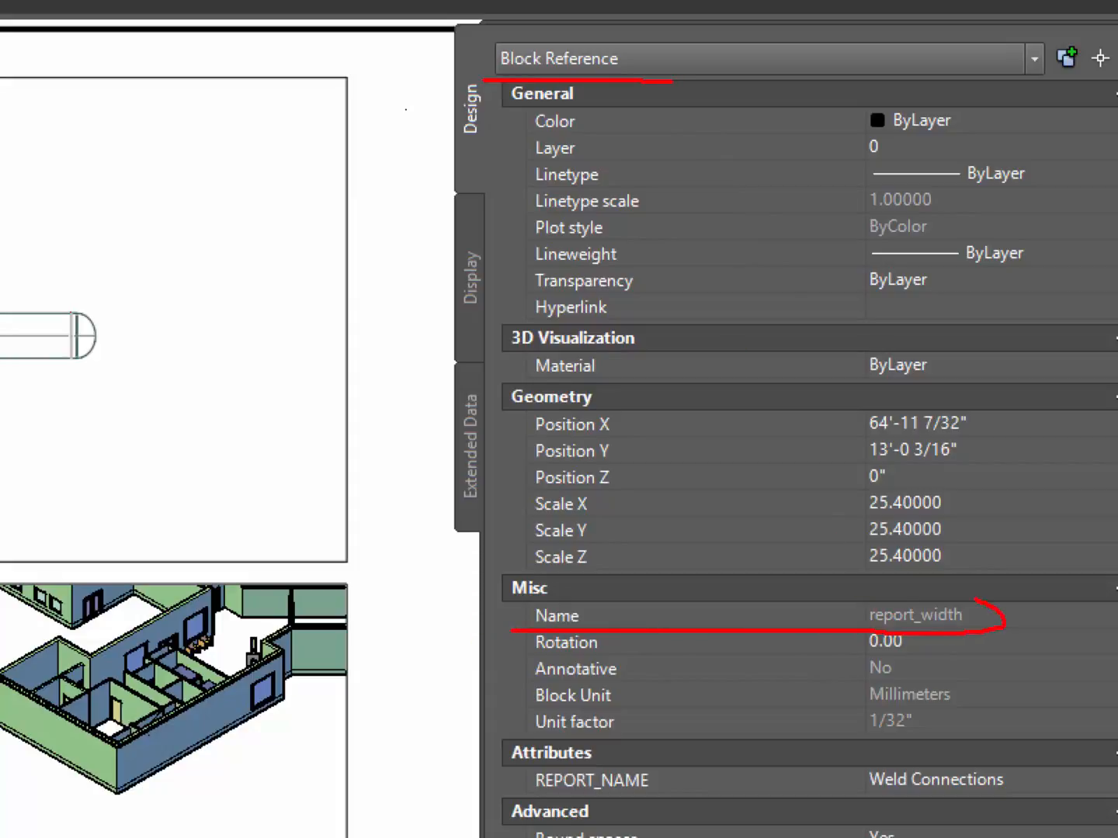
{"action": "mouse_move", "coordinate": [612, 589]}
{"action": "left_mouse_down"}
{"action": "mouse_move", "coordinate": [488, 614]}
{"action": "mouse_move", "coordinate": [506, 630]}
{"action": "left_mouse_up"}
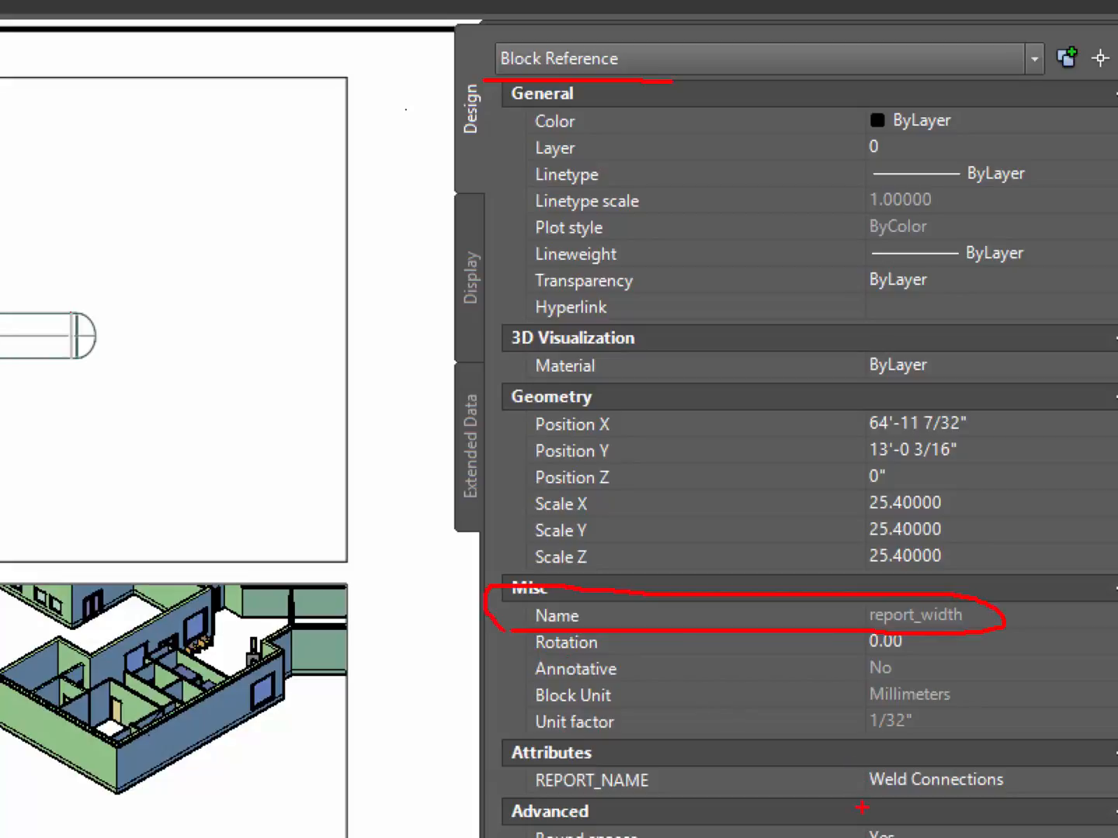
{"action": "left_click_drag", "start_coordinate": [1038, 806], "coordinate": [887, 750]}
{"action": "mouse_move", "coordinate": [507, 739]}
{"action": "left_mouse_down"}
{"action": "mouse_move", "coordinate": [555, 812]}
{"action": "mouse_move", "coordinate": [589, 815]}
{"action": "left_mouse_up"}
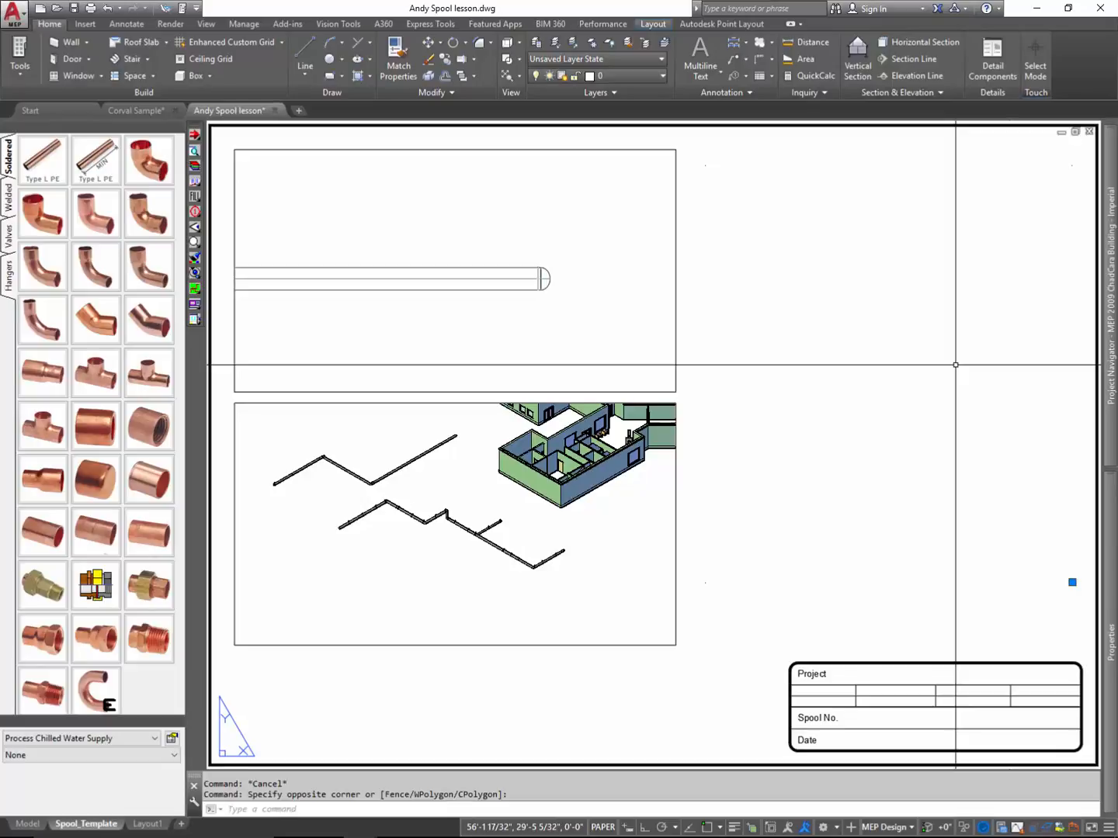
{"action": "key", "text": "Escape"}
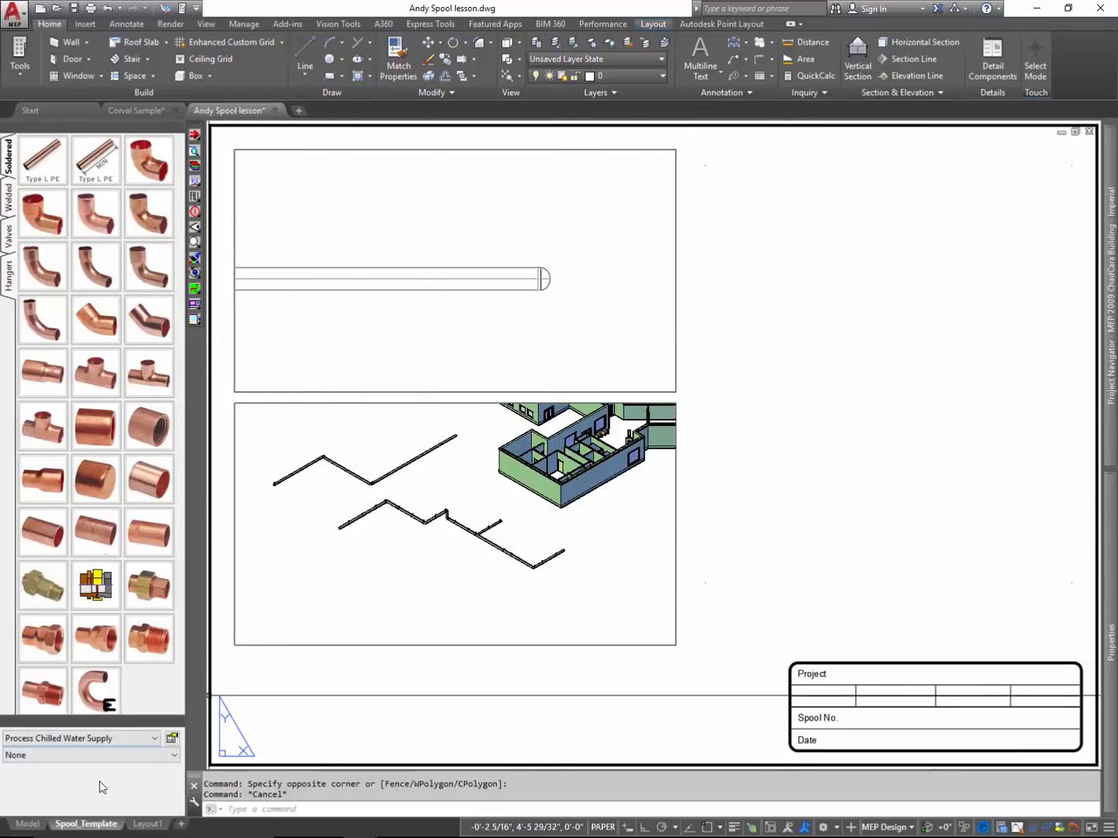
- Switch to model space and run ADDREPORT on all objects in the drawing
{"action": "left_click", "coordinate": [28, 824]}
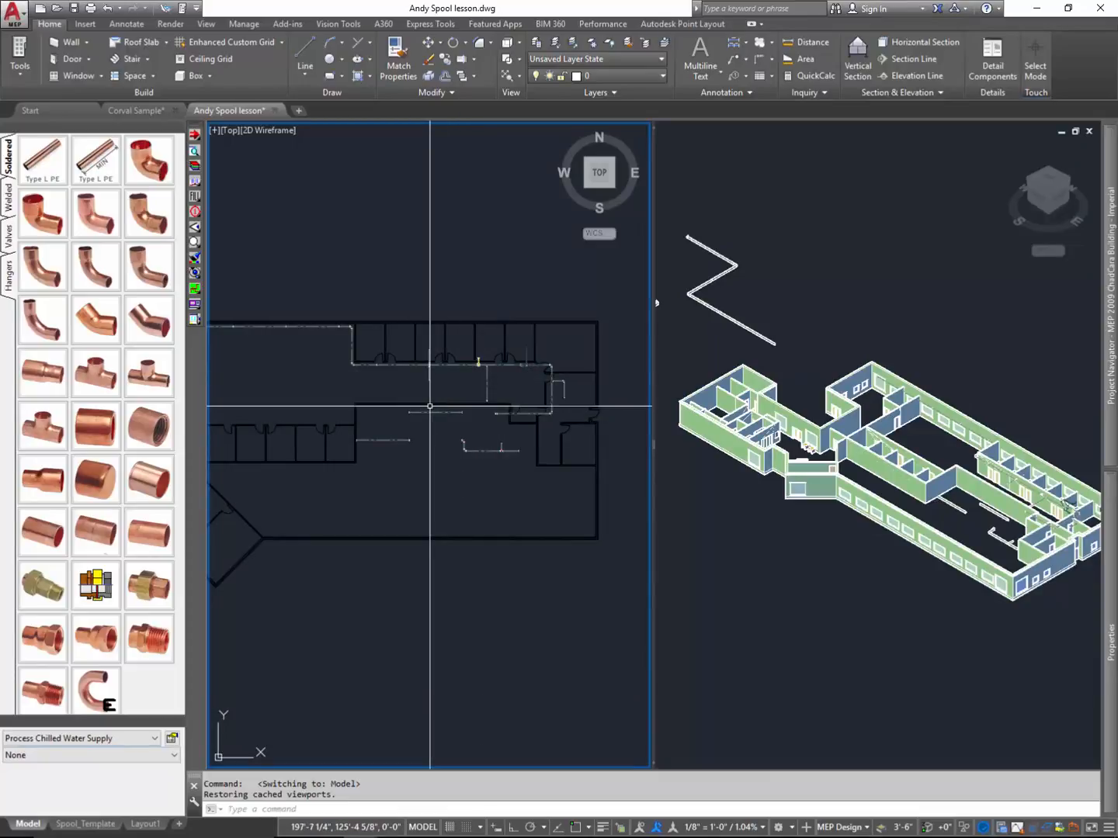
{"action": "type", "text": "ADDre"}
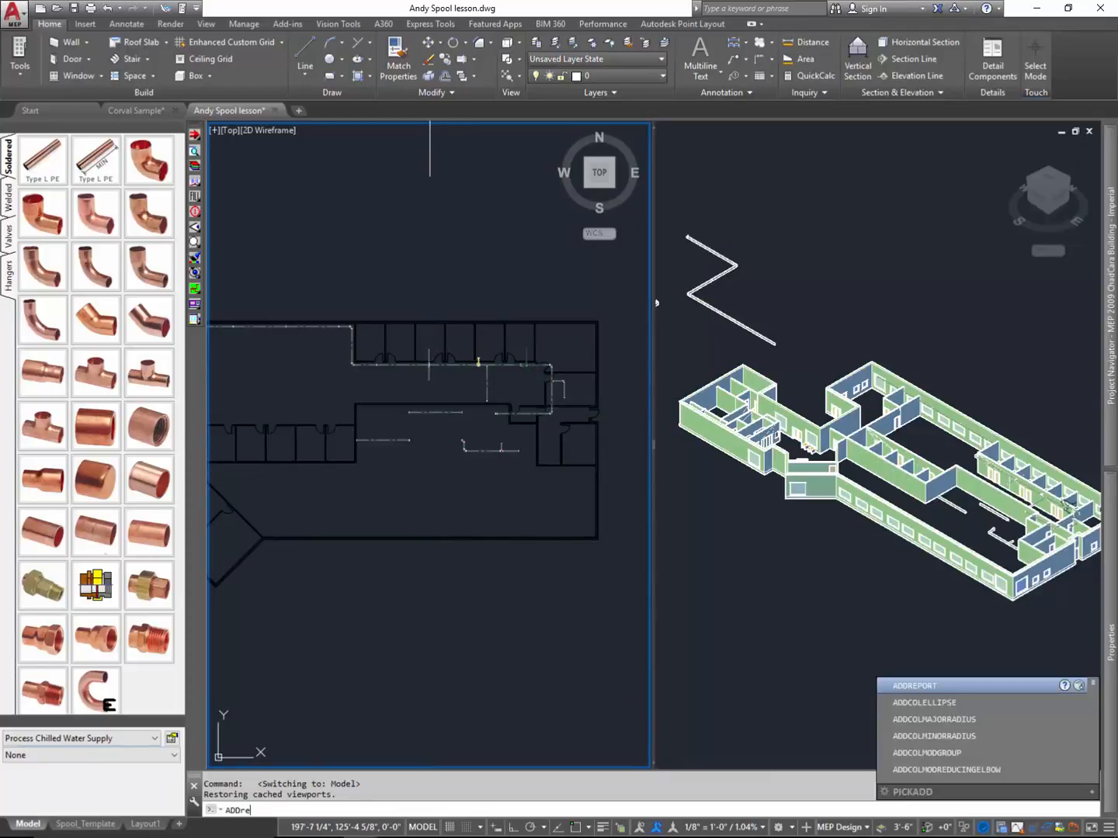
{"action": "type", "text": "port"}
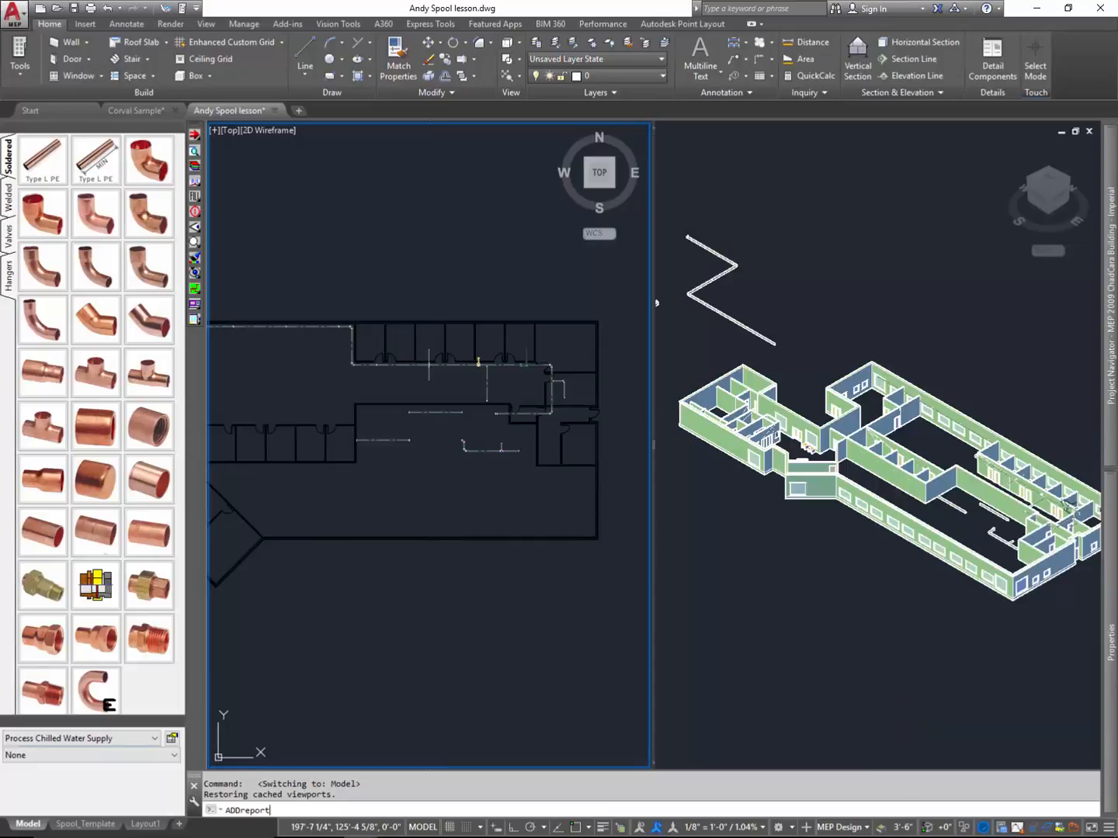
{"action": "key", "text": "Return"}
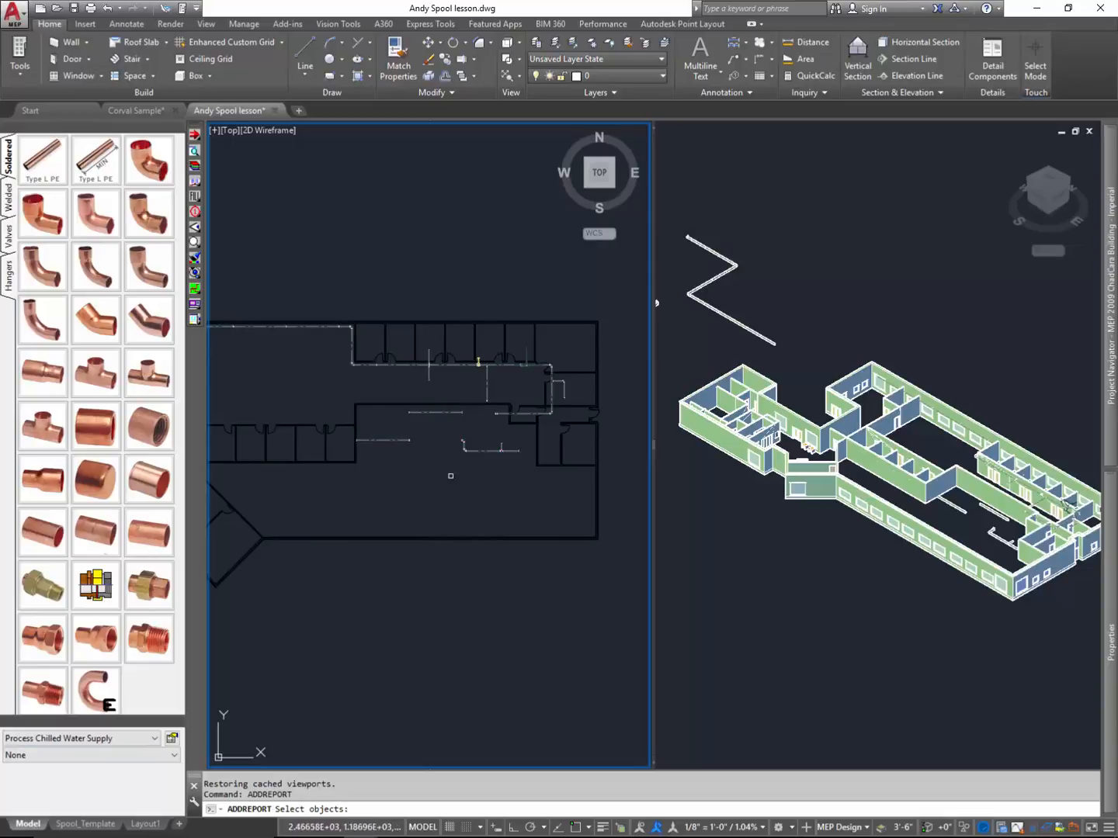
{"action": "type", "text": "all"}
{"action": "key", "text": "Return"}
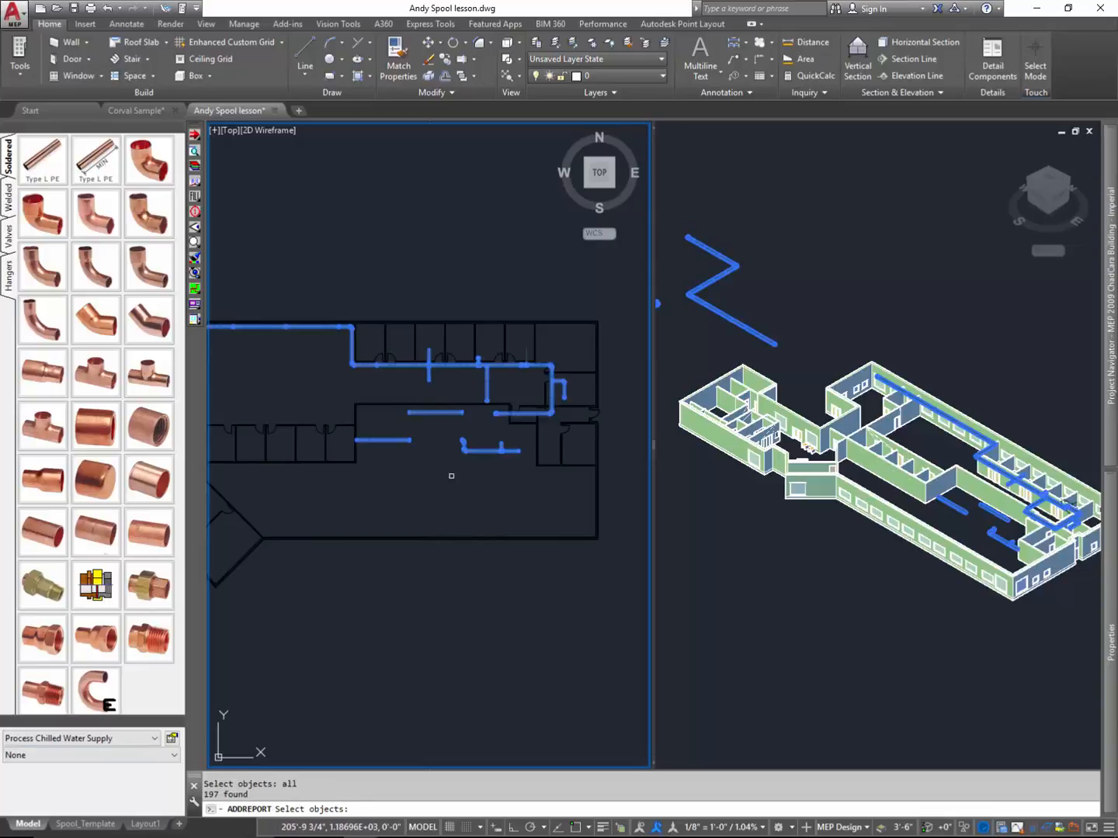
{"action": "key", "text": "Return"}
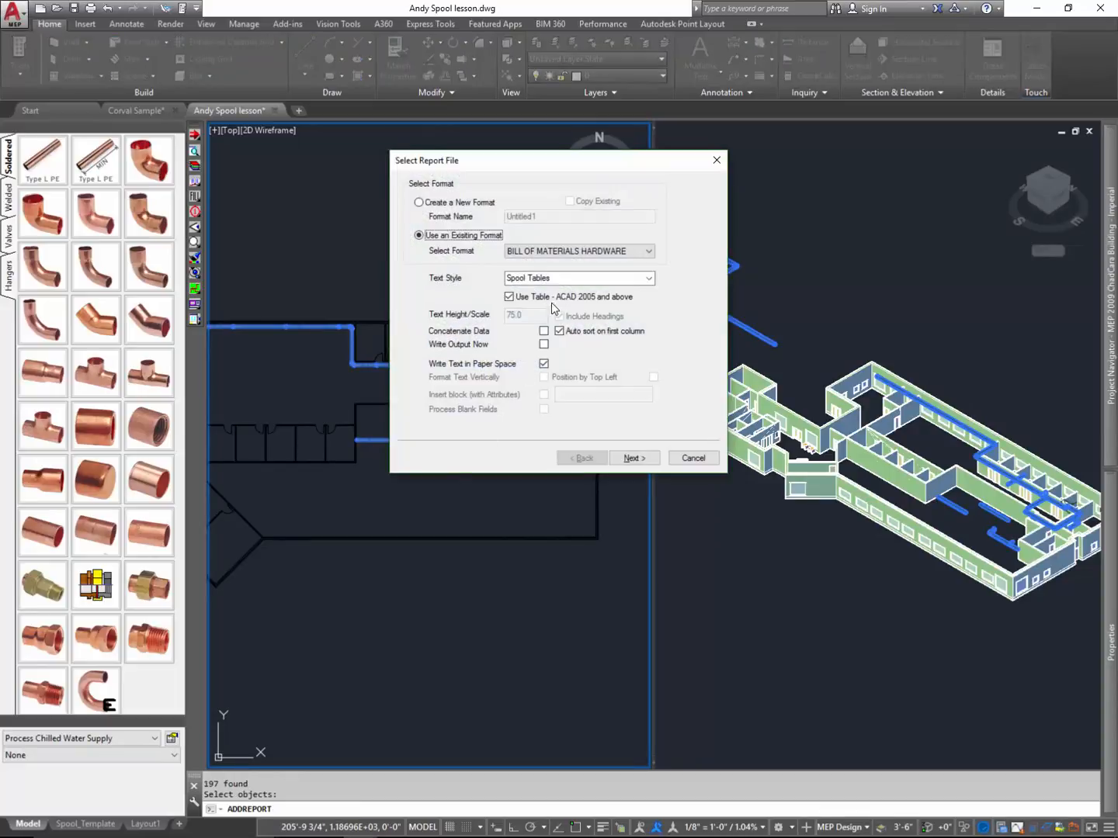
- Review the existing report formats, noting the BOM Contents and Weld Connections entries
{"action": "left_click", "coordinate": [649, 253]}
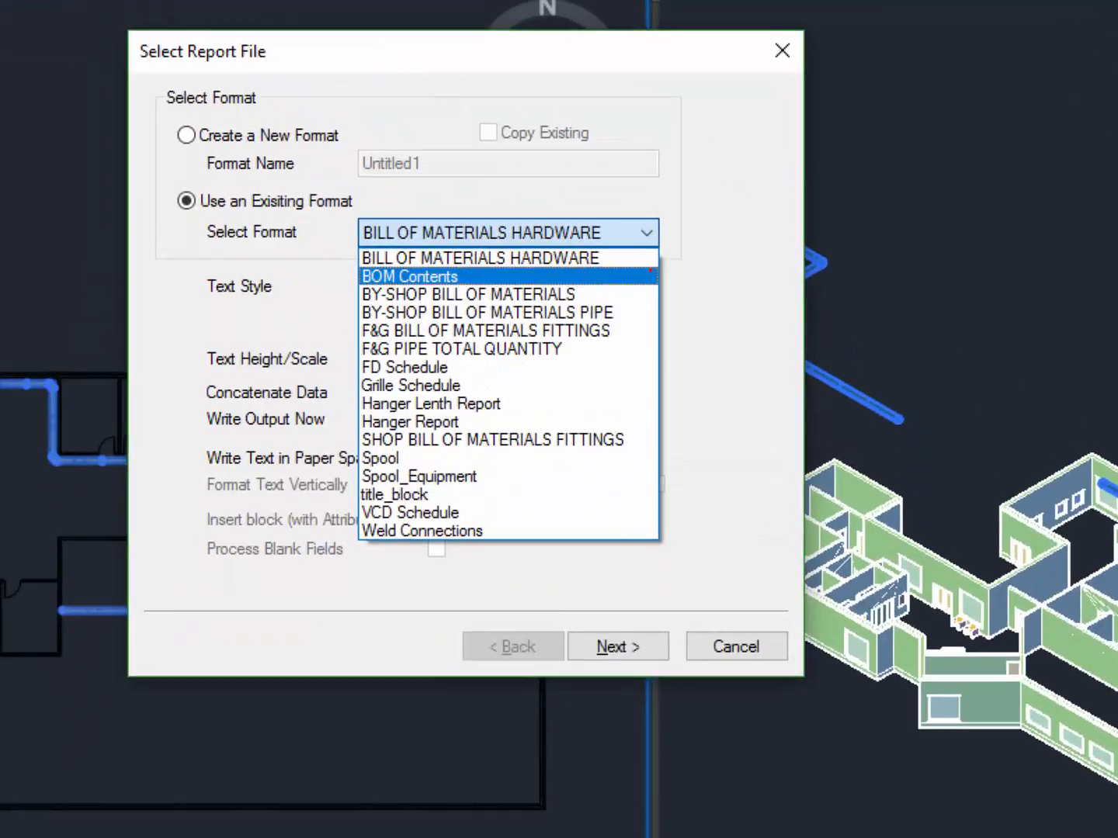
{"action": "mouse_move", "coordinate": [352, 289]}
{"action": "left_mouse_down"}
{"action": "mouse_move", "coordinate": [435, 291]}
{"action": "mouse_move", "coordinate": [466, 261]}
{"action": "mouse_move", "coordinate": [365, 262]}
{"action": "mouse_move", "coordinate": [355, 291]}
{"action": "left_mouse_up"}
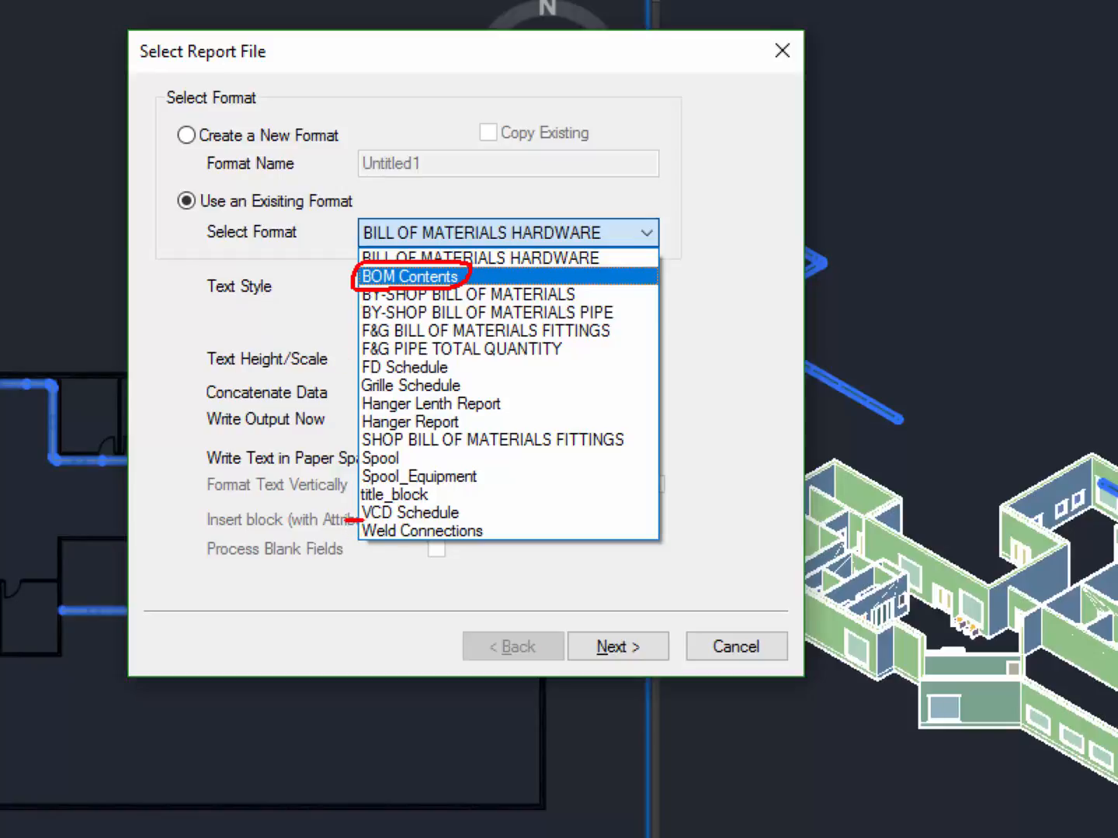
{"action": "mouse_move", "coordinate": [346, 519]}
{"action": "left_mouse_down"}
{"action": "mouse_move", "coordinate": [495, 531]}
{"action": "mouse_move", "coordinate": [365, 557]}
{"action": "mouse_move", "coordinate": [361, 509]}
{"action": "left_mouse_up"}
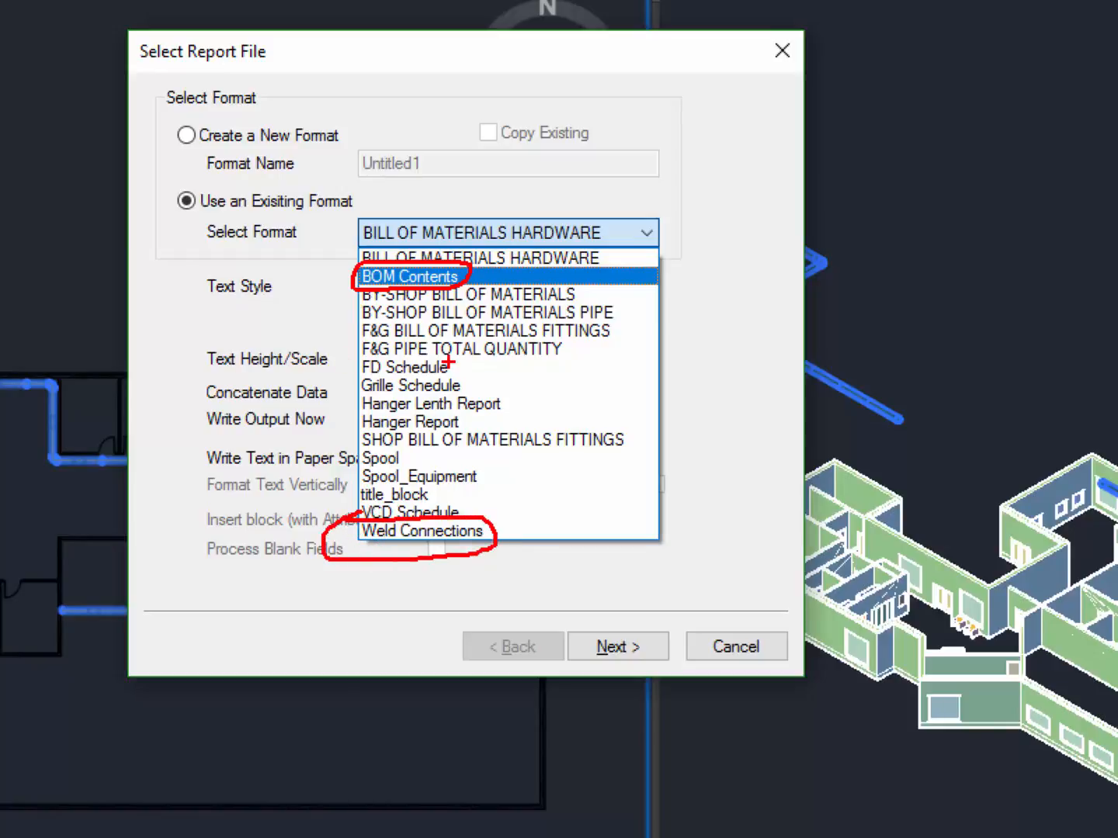
{"action": "key", "text": "Escape"}
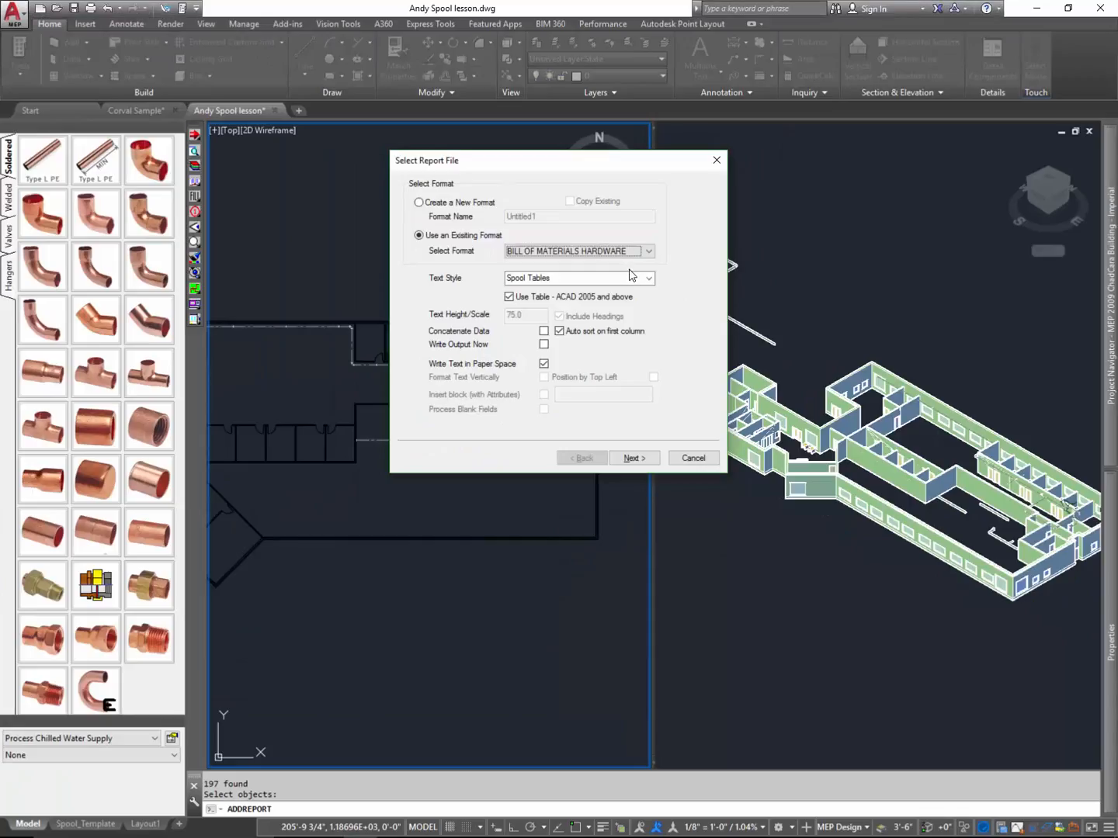
- Choose the existing BOM Contents format for the report and continue to its data field selection
{"action": "left_click", "coordinate": [648, 251]}
{"action": "left_click", "coordinate": [618, 268]}
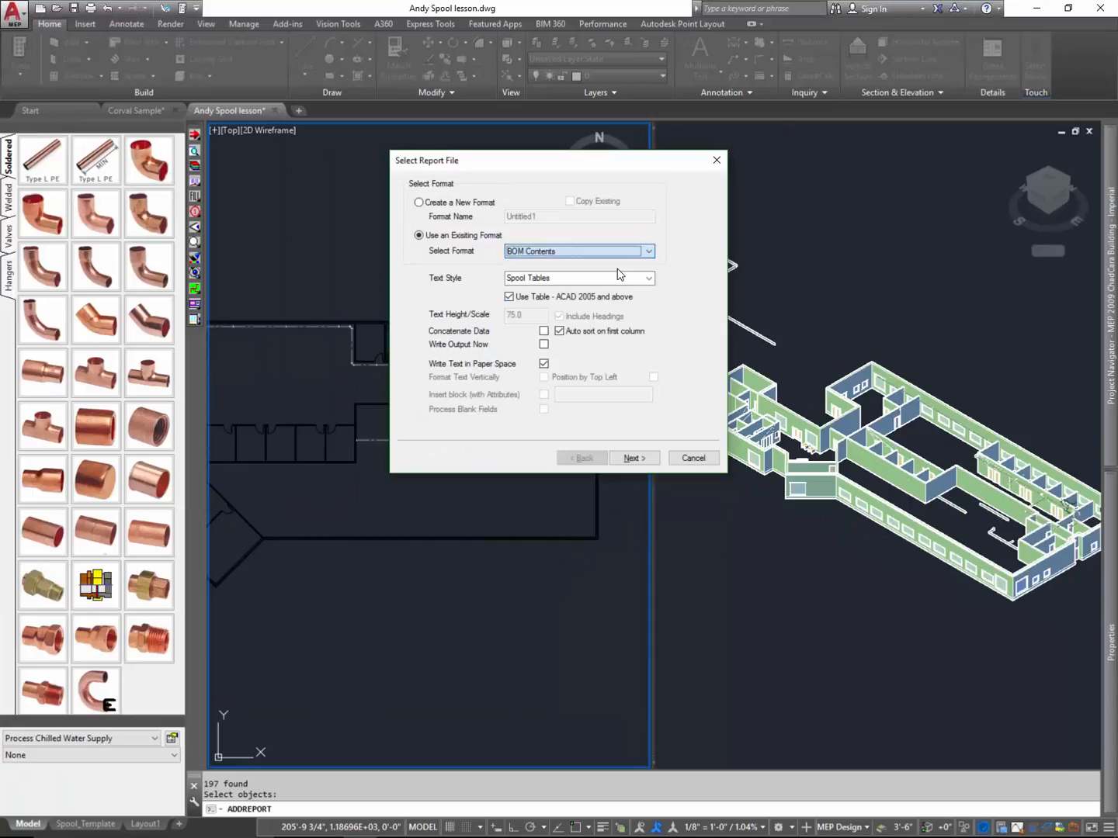
{"action": "left_click", "coordinate": [633, 458]}
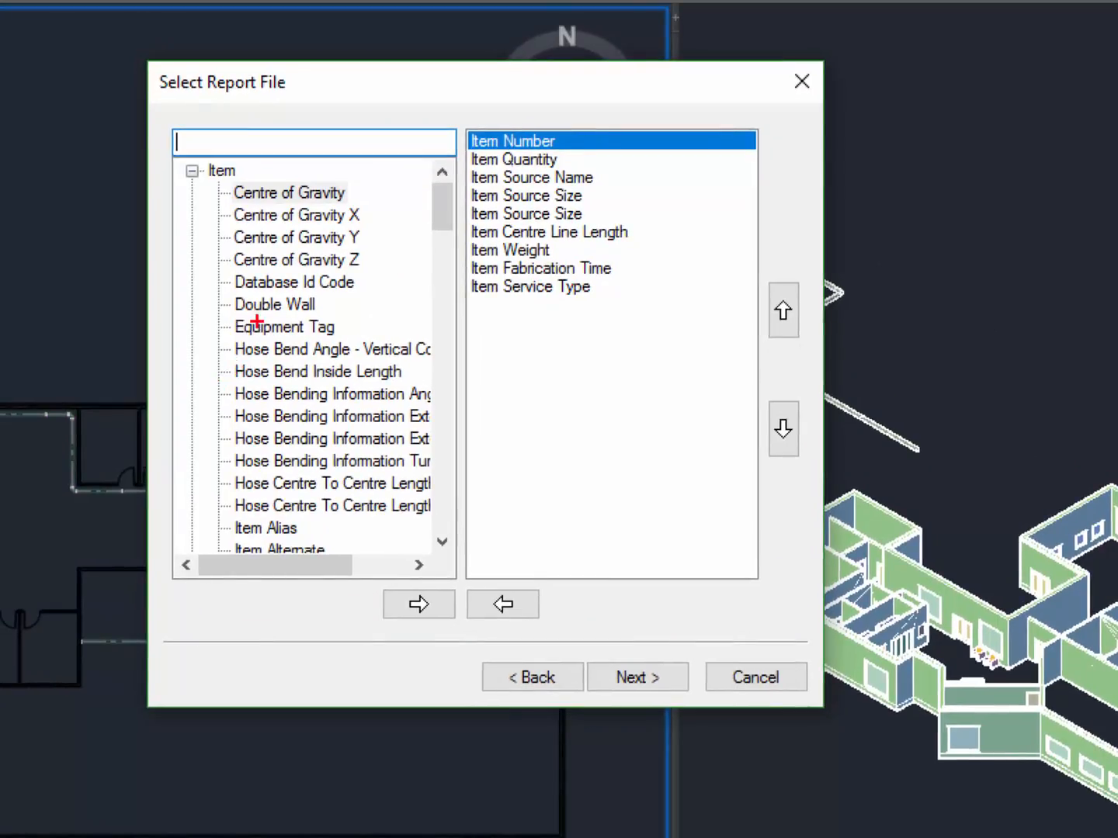
- Examine the available item data fields, how they are added, and the order of the fields chosen as report columns
{"action": "mouse_move", "coordinate": [401, 186]}
{"action": "left_mouse_down"}
{"action": "mouse_move", "coordinate": [144, 126]}
{"action": "mouse_move", "coordinate": [118, 573]}
{"action": "mouse_move", "coordinate": [220, 688]}
{"action": "mouse_move", "coordinate": [457, 555]}
{"action": "mouse_move", "coordinate": [434, 302]}
{"action": "mouse_move", "coordinate": [400, 144]}
{"action": "mouse_move", "coordinate": [375, 124]}
{"action": "left_mouse_up"}
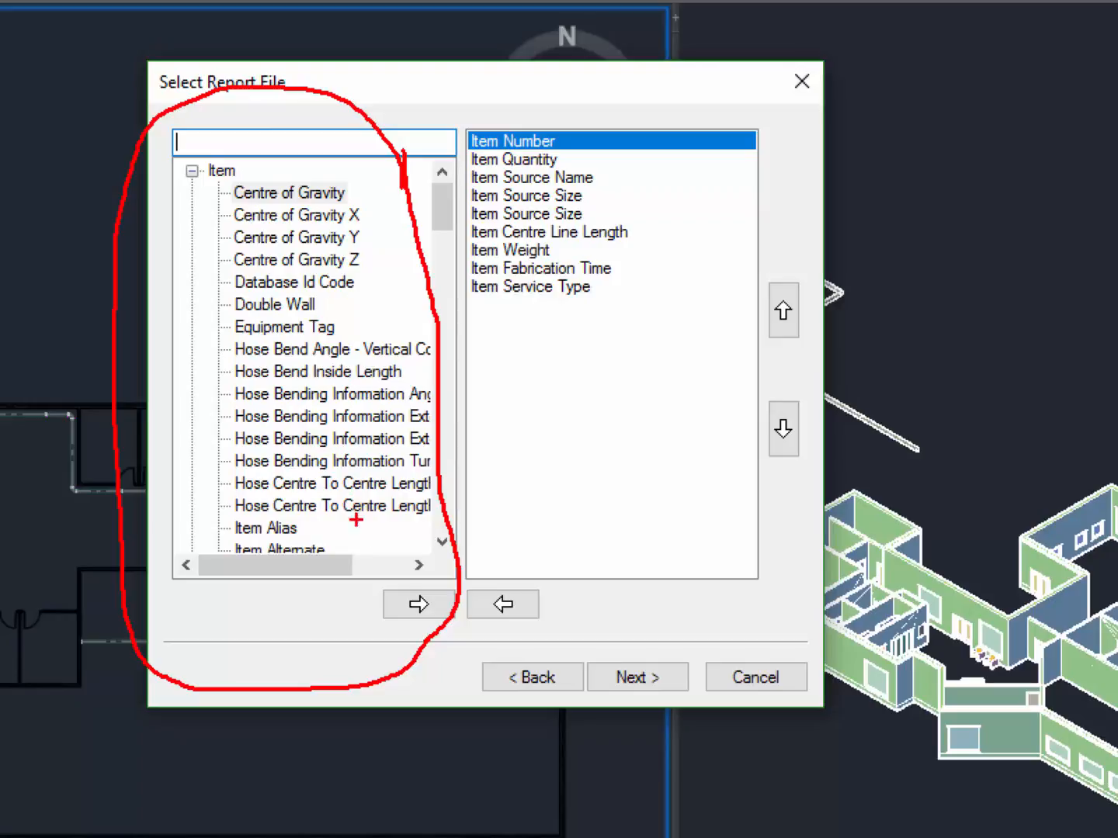
{"action": "mouse_move", "coordinate": [239, 317]}
{"action": "left_mouse_down"}
{"action": "mouse_move", "coordinate": [335, 317]}
{"action": "mouse_move", "coordinate": [243, 291]}
{"action": "mouse_move", "coordinate": [370, 295]}
{"action": "left_mouse_up"}
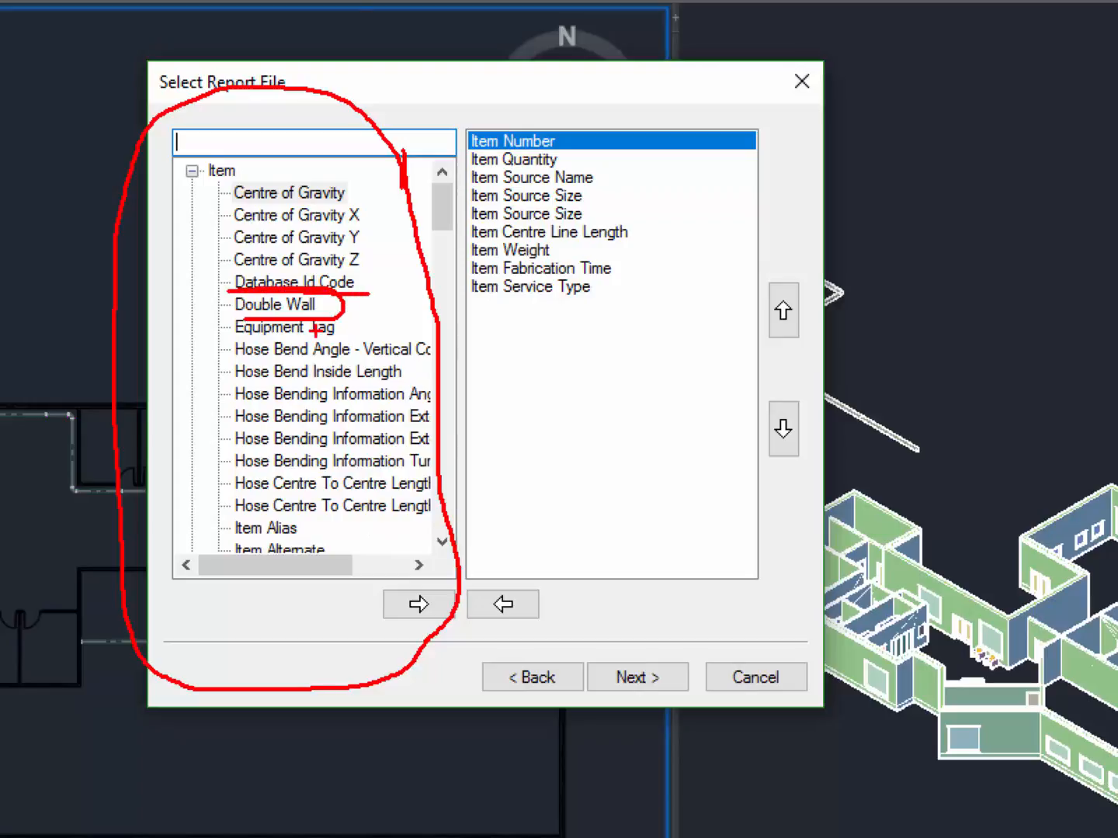
{"action": "key", "text": "e"}
{"action": "mouse_move", "coordinate": [217, 336]}
{"action": "left_mouse_down"}
{"action": "mouse_move", "coordinate": [329, 335]}
{"action": "mouse_move", "coordinate": [237, 304]}
{"action": "mouse_move", "coordinate": [261, 354]}
{"action": "left_mouse_up"}
{"action": "mouse_move", "coordinate": [447, 570]}
{"action": "left_mouse_down"}
{"action": "mouse_move", "coordinate": [361, 590]}
{"action": "mouse_move", "coordinate": [461, 633]}
{"action": "mouse_move", "coordinate": [394, 562]}
{"action": "left_mouse_up"}
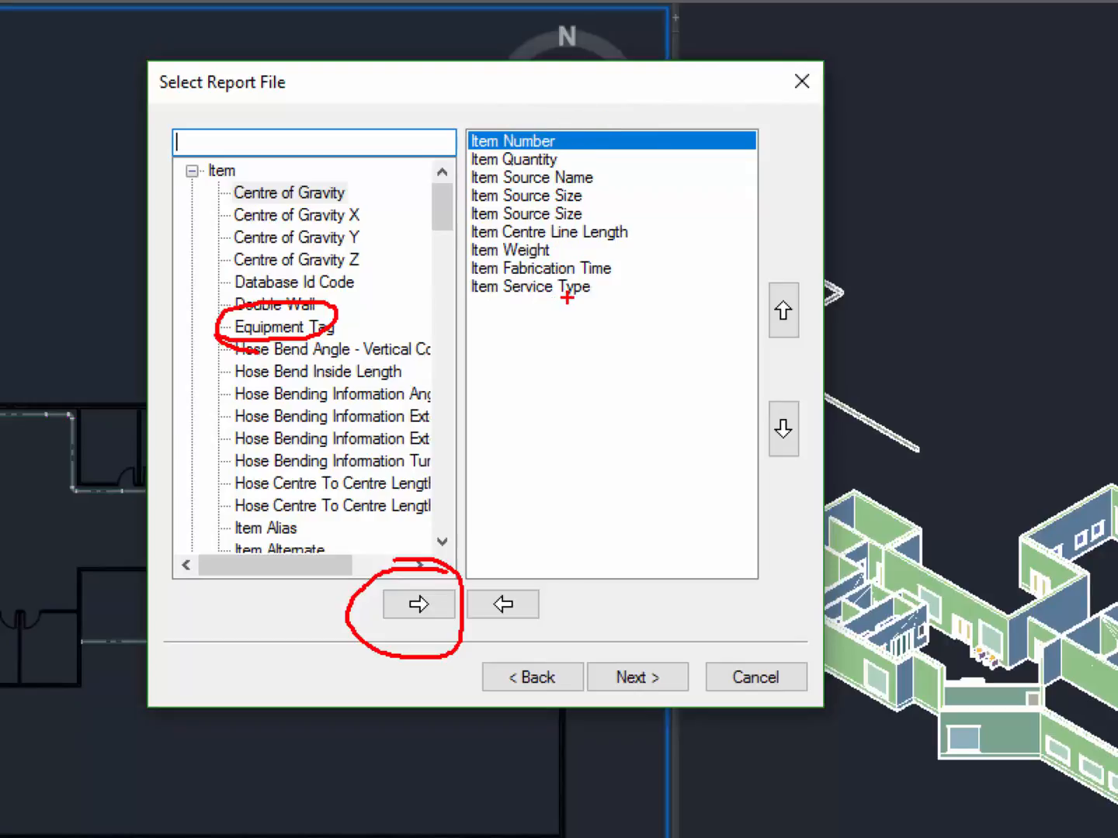
{"action": "mouse_move", "coordinate": [45, 445]}
{"action": "left_mouse_down"}
{"action": "mouse_move", "coordinate": [1077, 422]}
{"action": "mouse_move", "coordinate": [1079, 535]}
{"action": "left_mouse_up"}
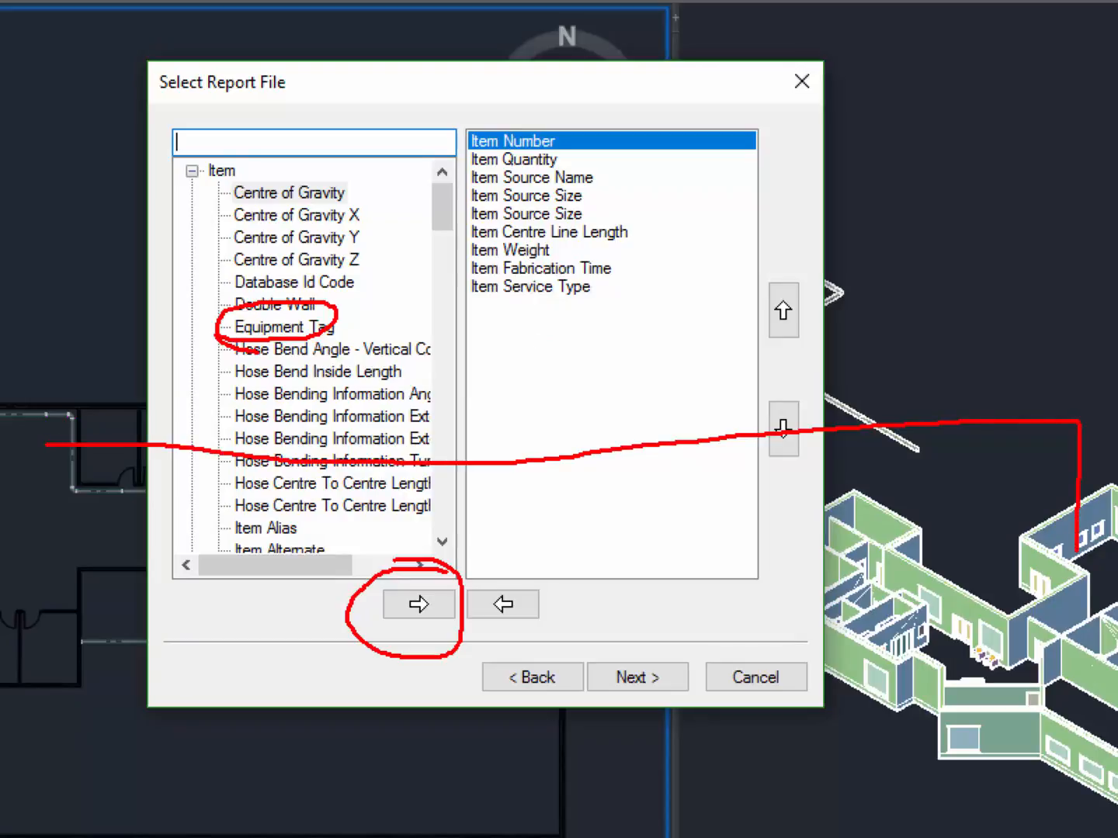
{"action": "left_click_drag", "start_coordinate": [39, 443], "coordinate": [41, 799]}
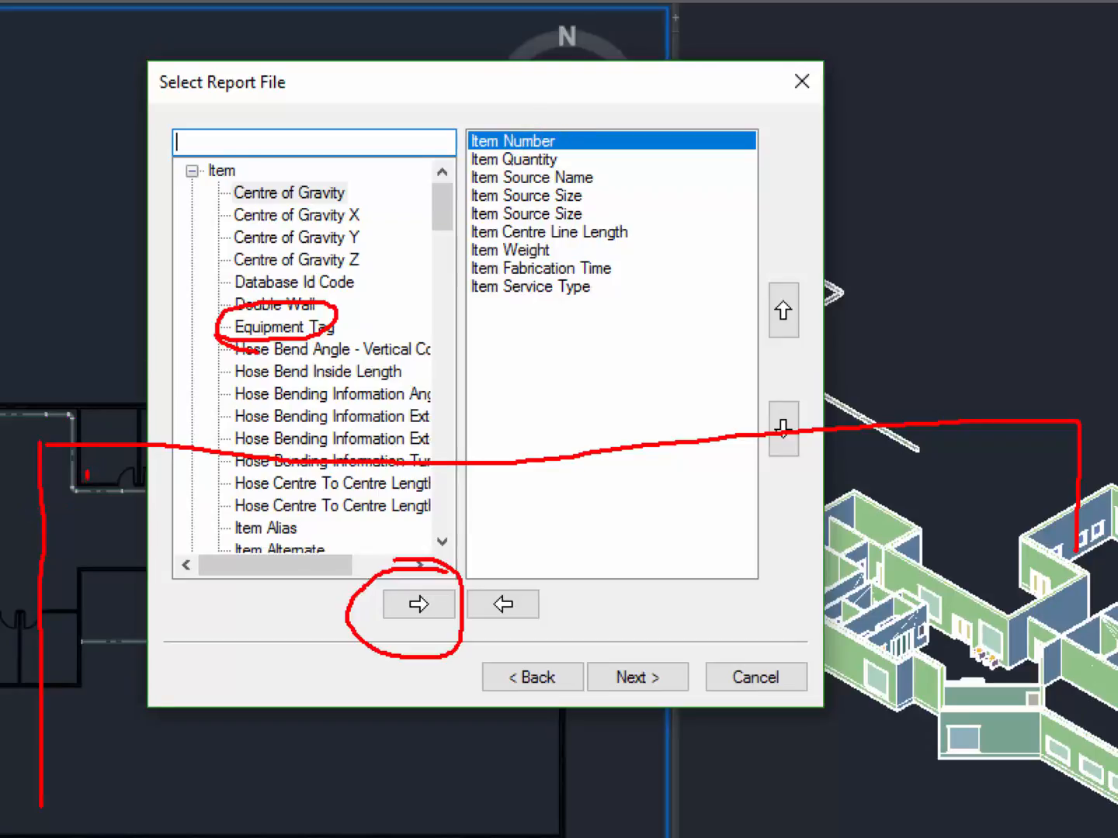
{"action": "mouse_move", "coordinate": [72, 510]}
{"action": "left_mouse_down"}
{"action": "mouse_move", "coordinate": [114, 506]}
{"action": "mouse_move", "coordinate": [143, 478]}
{"action": "mouse_move", "coordinate": [179, 475]}
{"action": "mouse_move", "coordinate": [193, 502]}
{"action": "mouse_move", "coordinate": [196, 465]}
{"action": "mouse_move", "coordinate": [216, 507]}
{"action": "mouse_move", "coordinate": [204, 490]}
{"action": "left_mouse_up"}
{"action": "left_click", "coordinate": [150, 508]}
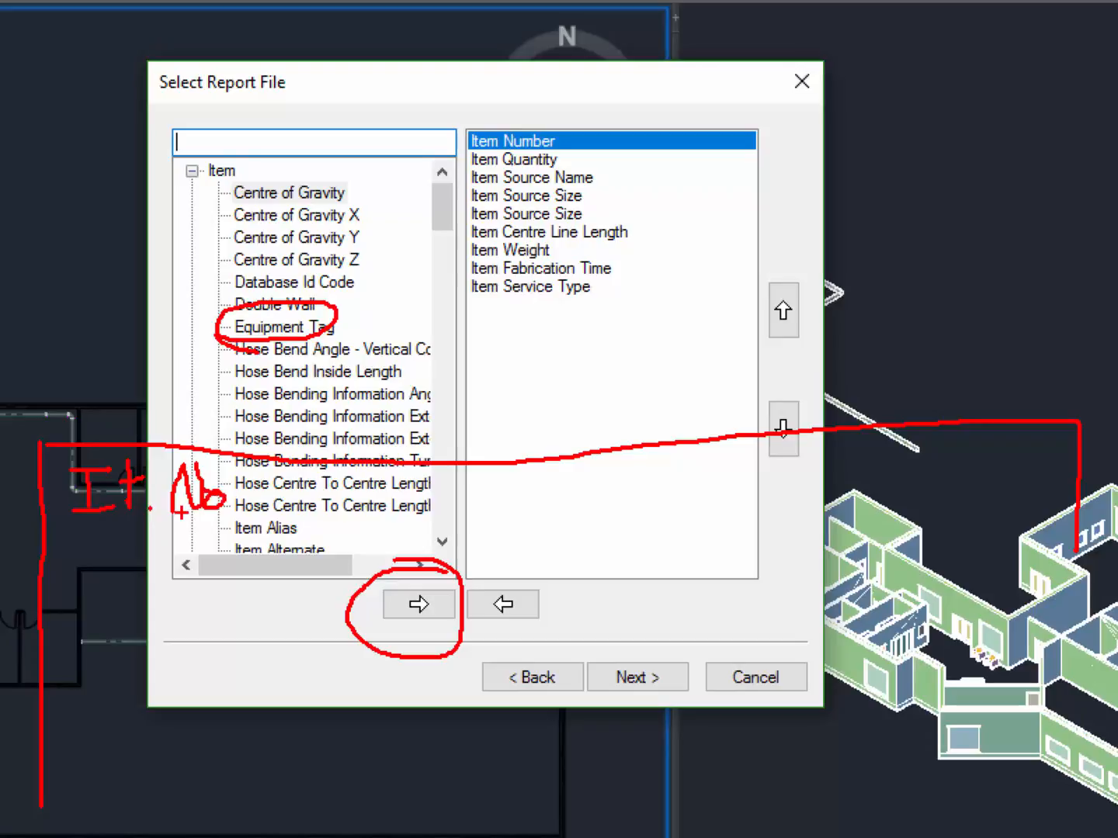
{"action": "mouse_move", "coordinate": [47, 545]}
{"action": "left_mouse_down"}
{"action": "mouse_move", "coordinate": [266, 554]}
{"action": "mouse_move", "coordinate": [1068, 537]}
{"action": "mouse_move", "coordinate": [1057, 780]}
{"action": "left_mouse_up"}
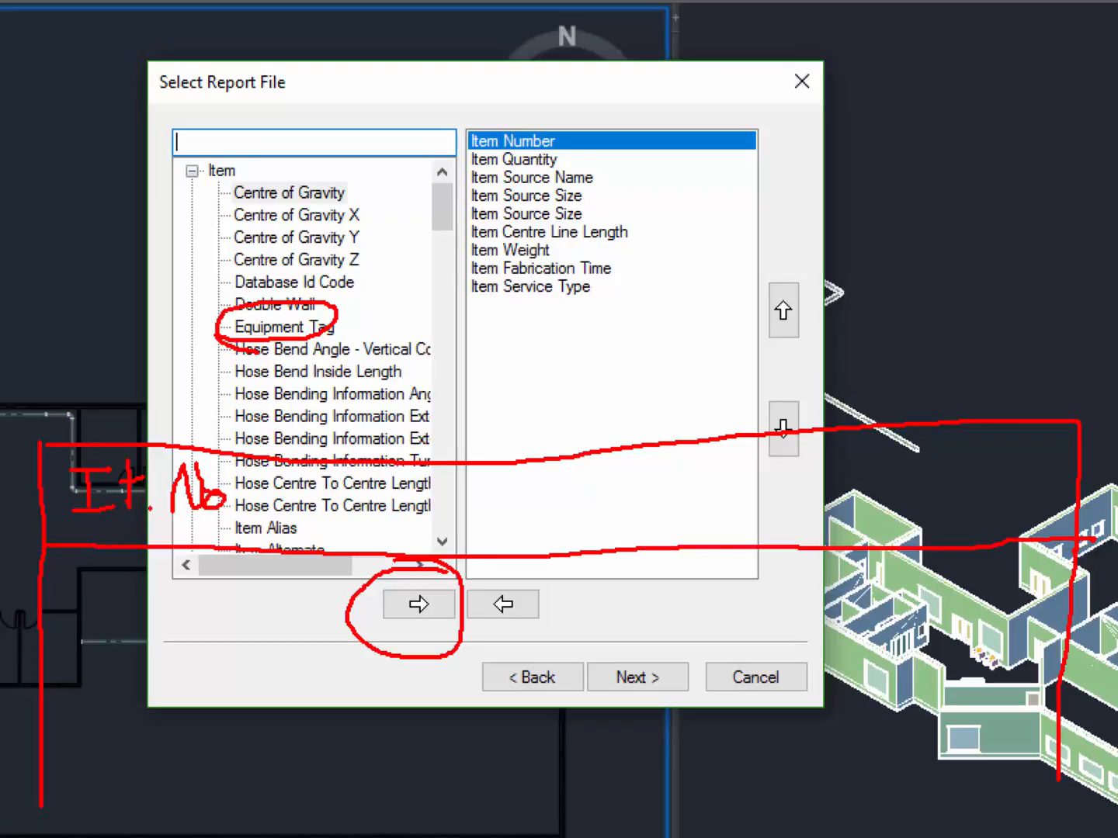
{"action": "left_click_drag", "start_coordinate": [256, 460], "coordinate": [257, 710]}
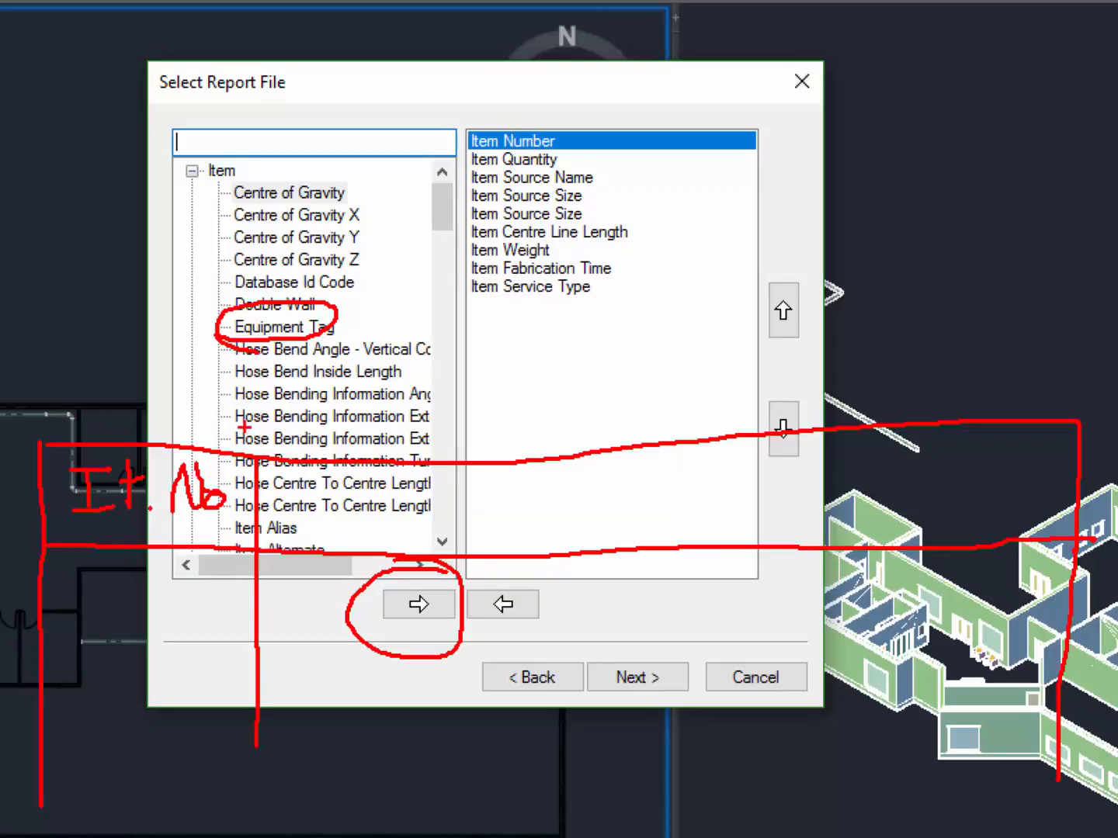
{"action": "mouse_move", "coordinate": [308, 488]}
{"action": "left_mouse_down"}
{"action": "mouse_move", "coordinate": [293, 516]}
{"action": "mouse_move", "coordinate": [311, 497]}
{"action": "mouse_move", "coordinate": [360, 530]}
{"action": "mouse_move", "coordinate": [380, 487]}
{"action": "mouse_move", "coordinate": [405, 520]}
{"action": "mouse_move", "coordinate": [384, 558]}
{"action": "left_mouse_up"}
{"action": "mouse_move", "coordinate": [479, 458]}
{"action": "left_mouse_down"}
{"action": "mouse_move", "coordinate": [440, 681]}
{"action": "mouse_move", "coordinate": [444, 748]}
{"action": "left_mouse_up"}
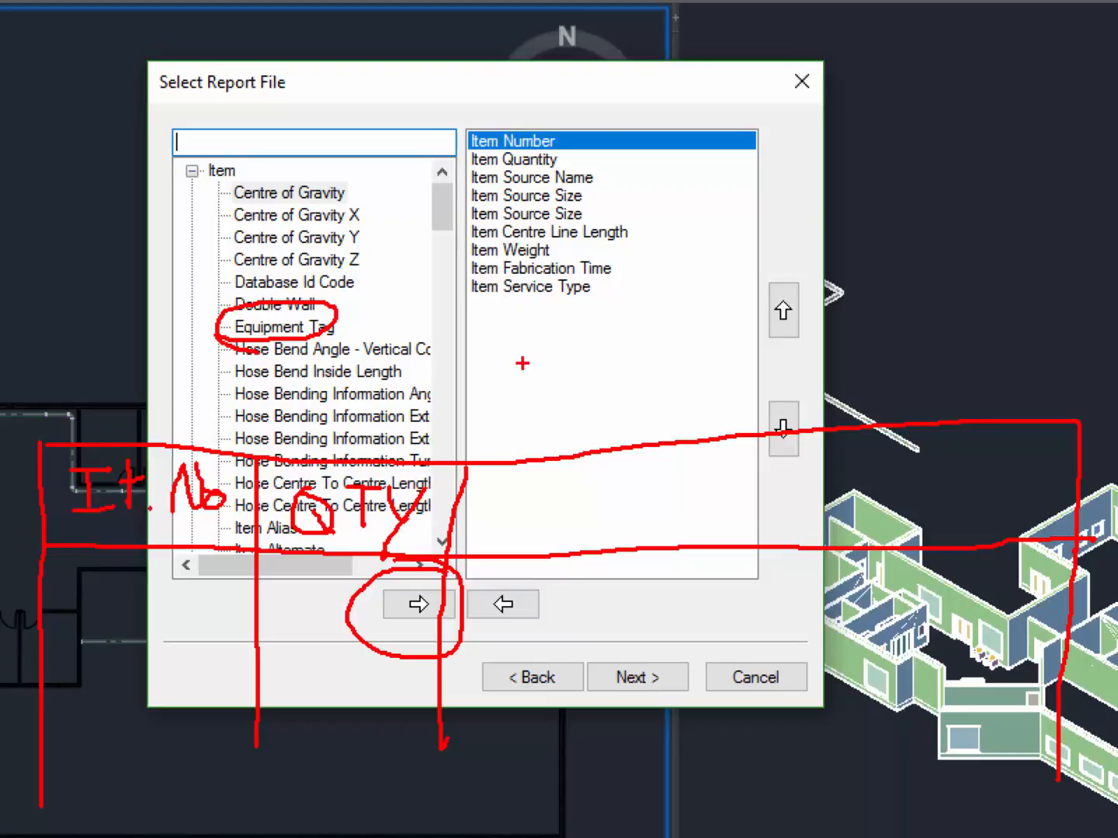
{"action": "mouse_move", "coordinate": [491, 544]}
{"action": "left_mouse_down"}
{"action": "mouse_move", "coordinate": [530, 548]}
{"action": "mouse_move", "coordinate": [531, 503]}
{"action": "left_mouse_up"}
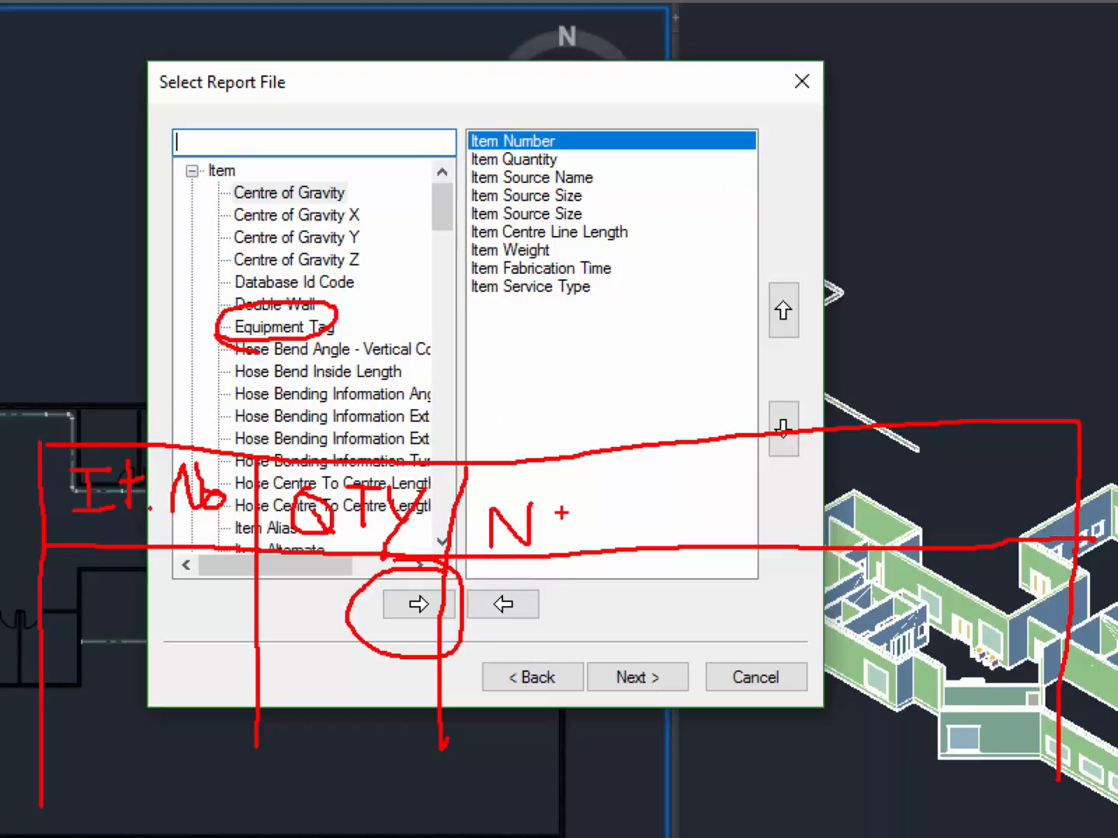
{"action": "key", "text": "Escape"}
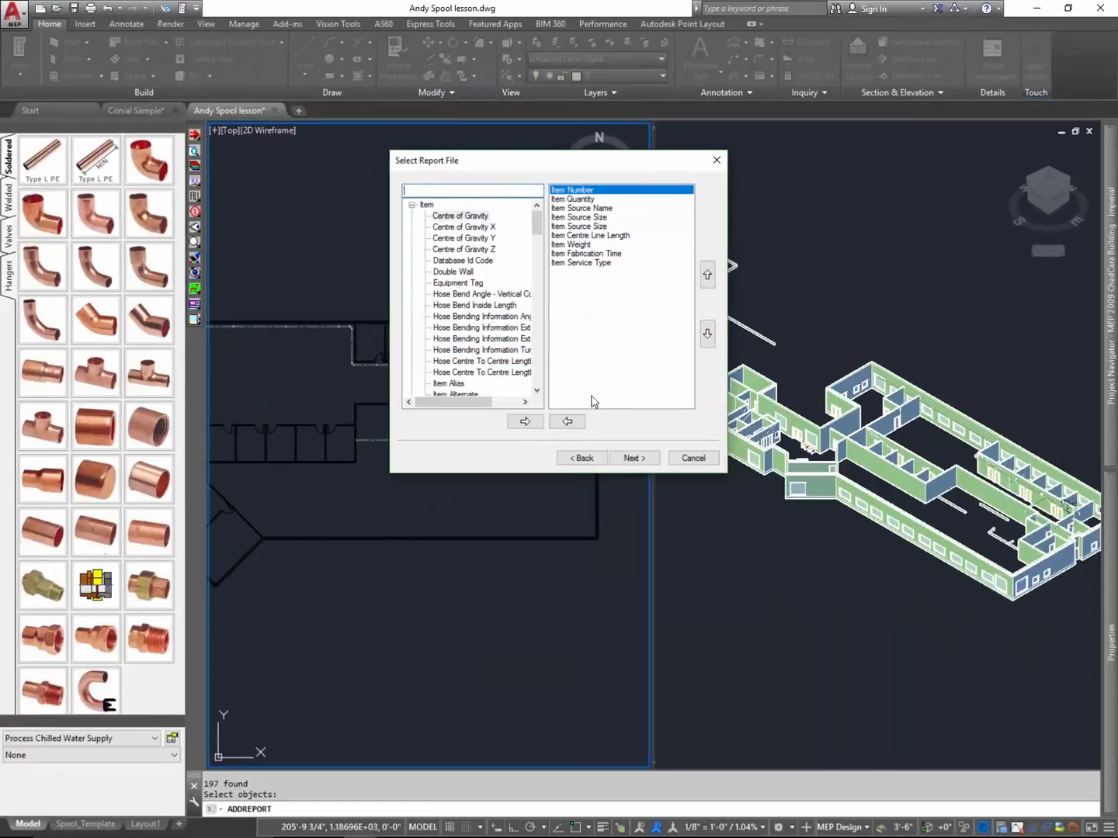
- Continue to the report's field criteria and examine the contents, column and ordering options, including merged rows for Item Quantity
{"action": "left_click", "coordinate": [634, 458]}
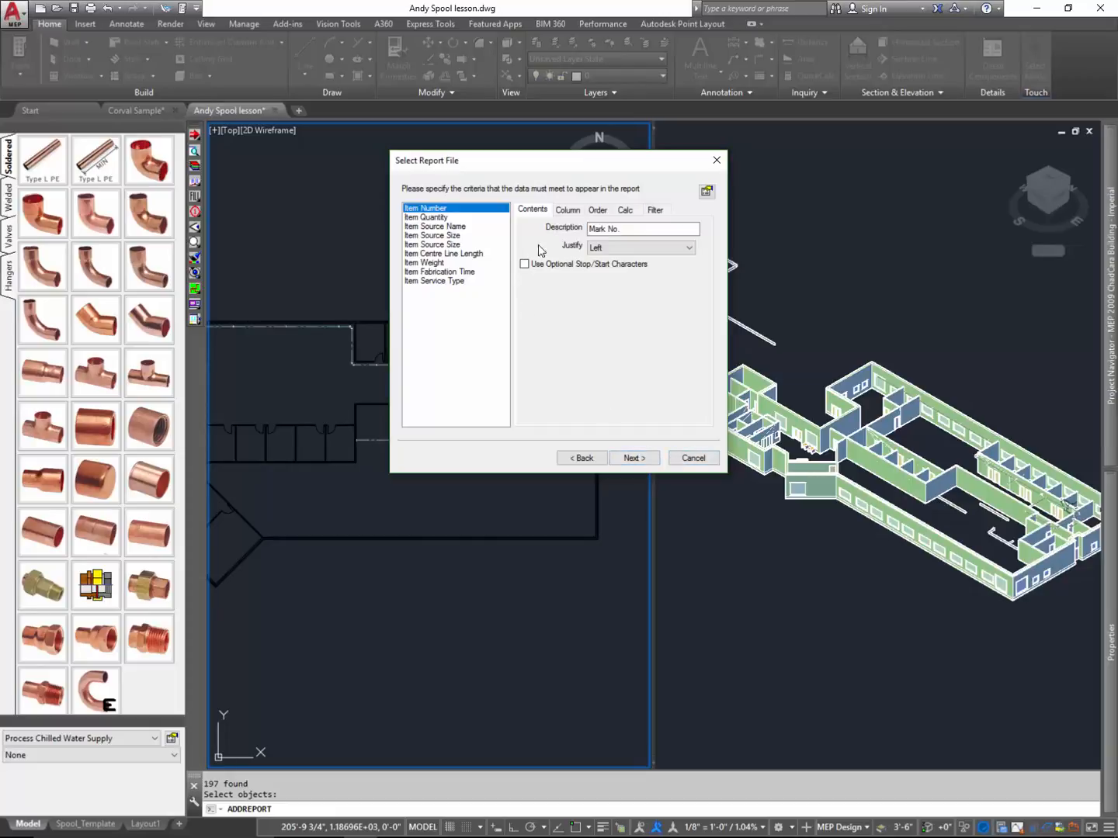
{"action": "left_click", "coordinate": [570, 211]}
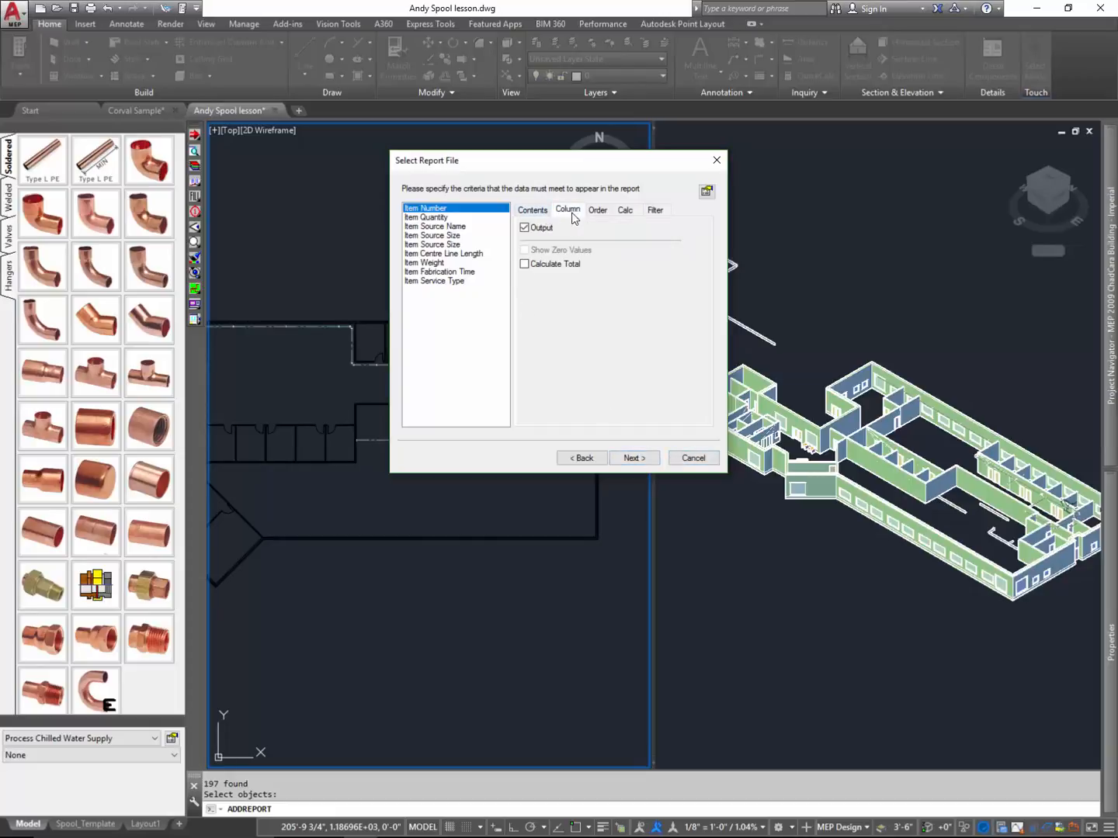
{"action": "left_click", "coordinate": [534, 212]}
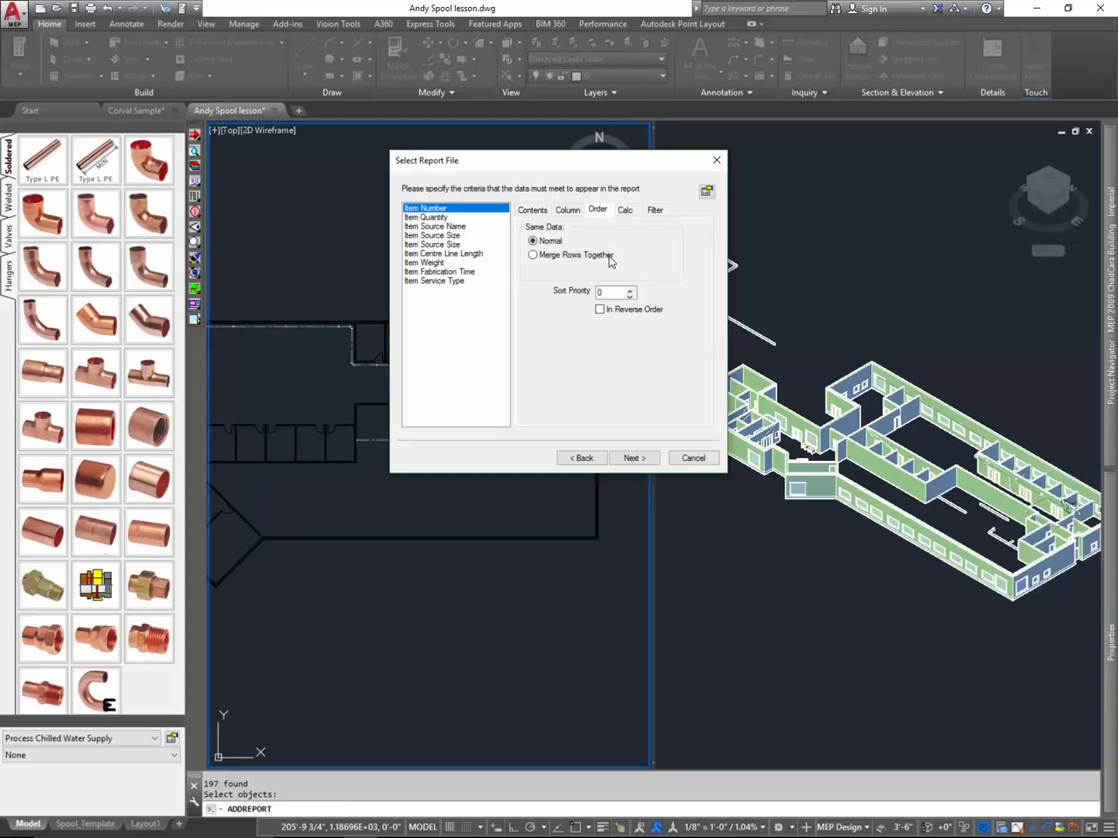
{"action": "left_click", "coordinate": [429, 218]}
{"action": "left_click", "coordinate": [534, 256]}
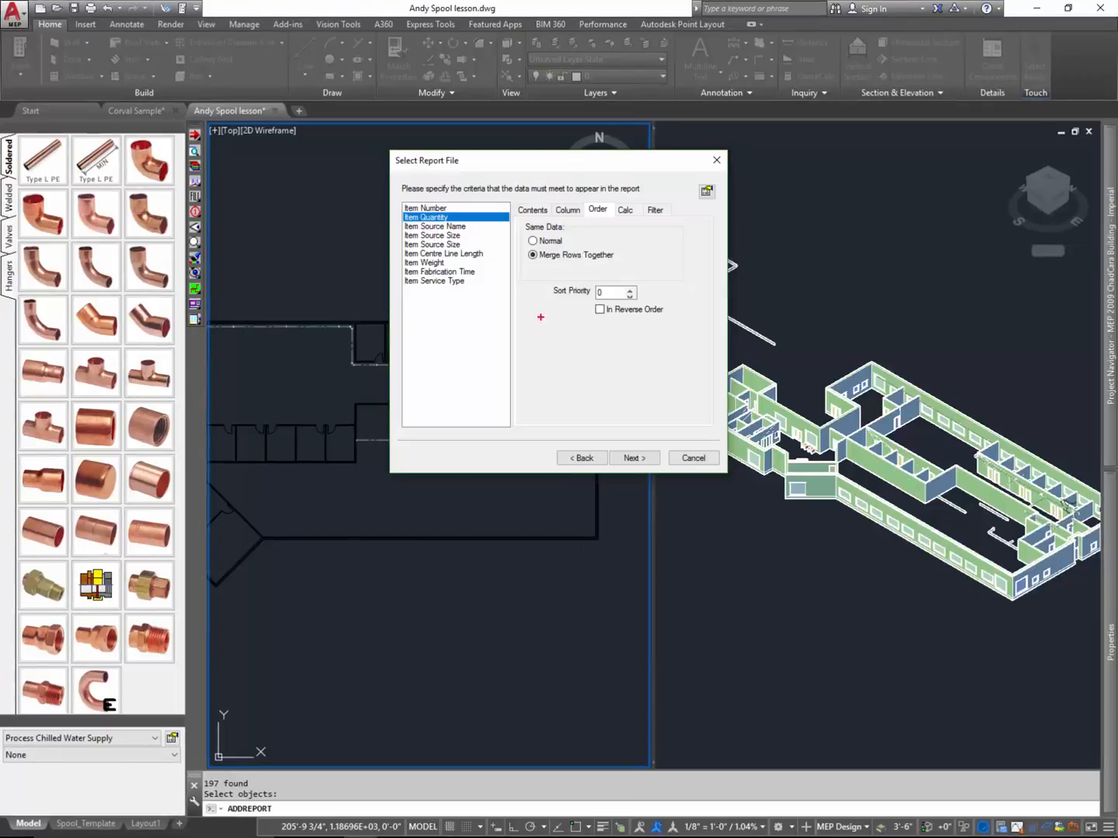
{"action": "mouse_move", "coordinate": [517, 233]}
{"action": "left_mouse_down"}
{"action": "mouse_move", "coordinate": [559, 263]}
{"action": "mouse_move", "coordinate": [545, 251]}
{"action": "mouse_move", "coordinate": [520, 264]}
{"action": "left_mouse_up"}
{"action": "key", "text": "e"}
{"action": "key", "text": "g"}
{"action": "left_click_drag", "start_coordinate": [528, 264], "coordinate": [568, 249]}
{"action": "key", "text": "Escape"}
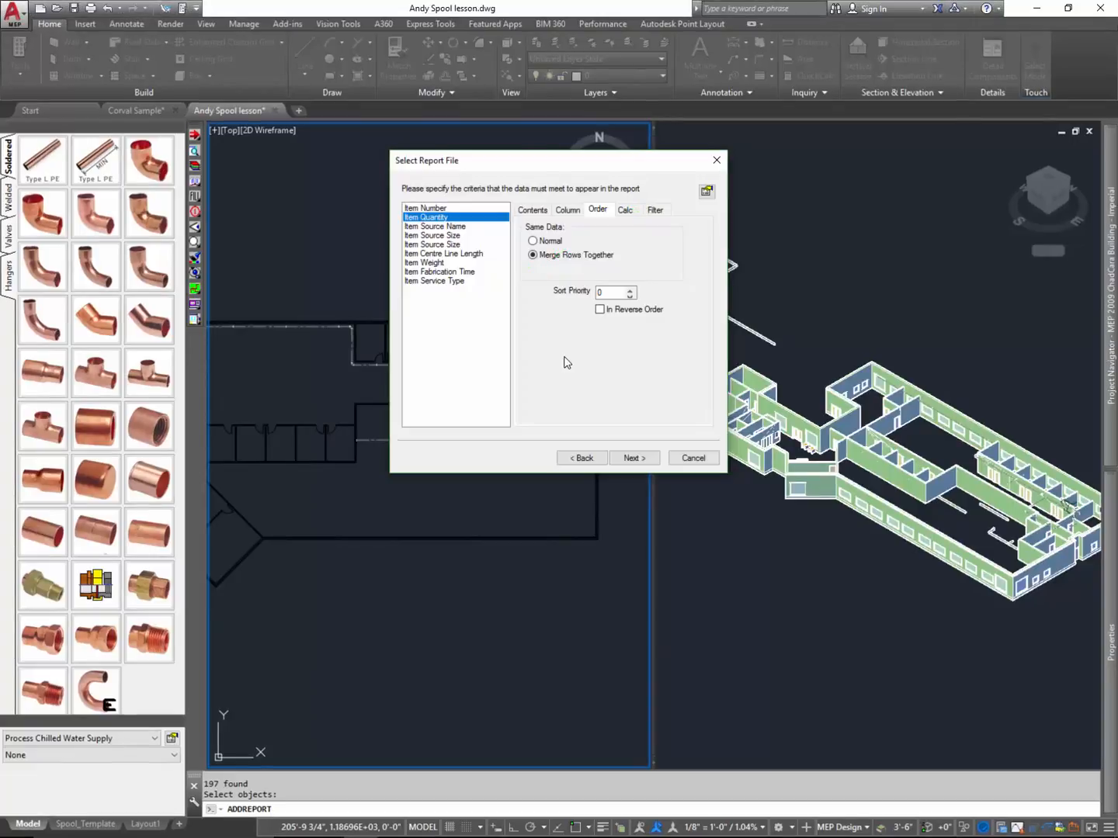
- Review the calculation and filter options for Item Quantity and cancel the report setup
{"action": "left_click", "coordinate": [625, 210]}
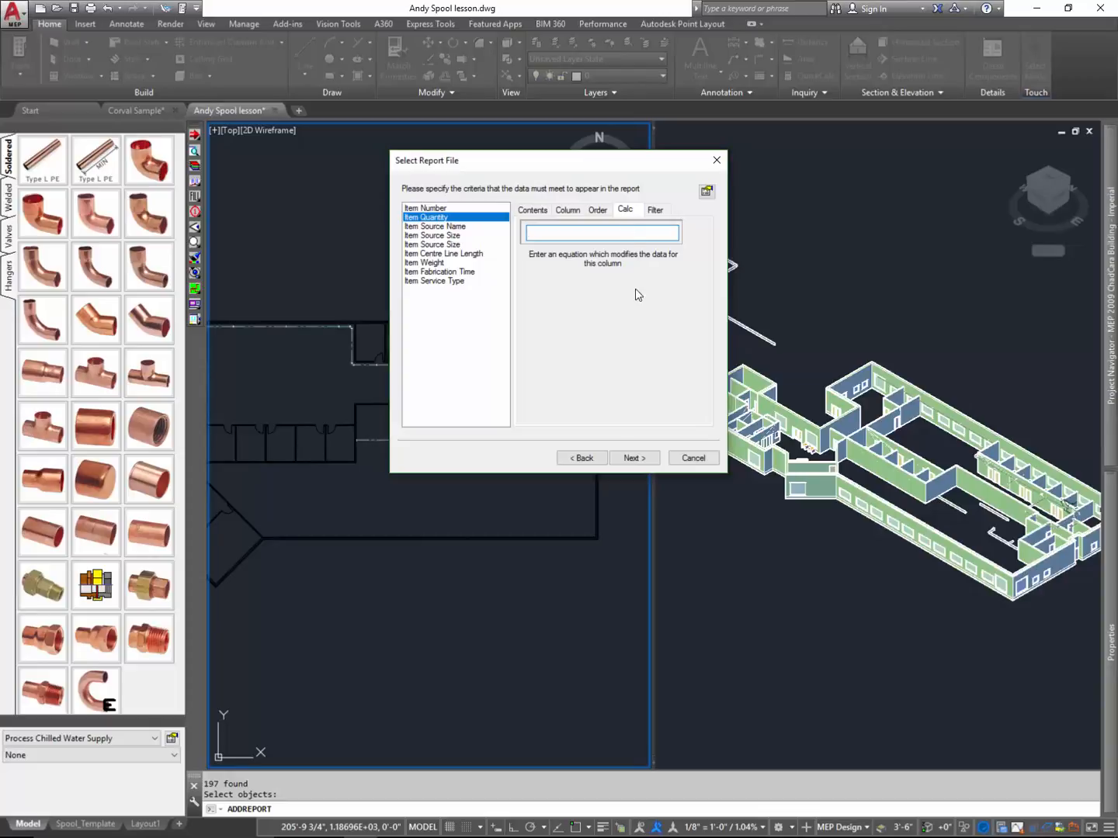
{"action": "left_click", "coordinate": [657, 220]}
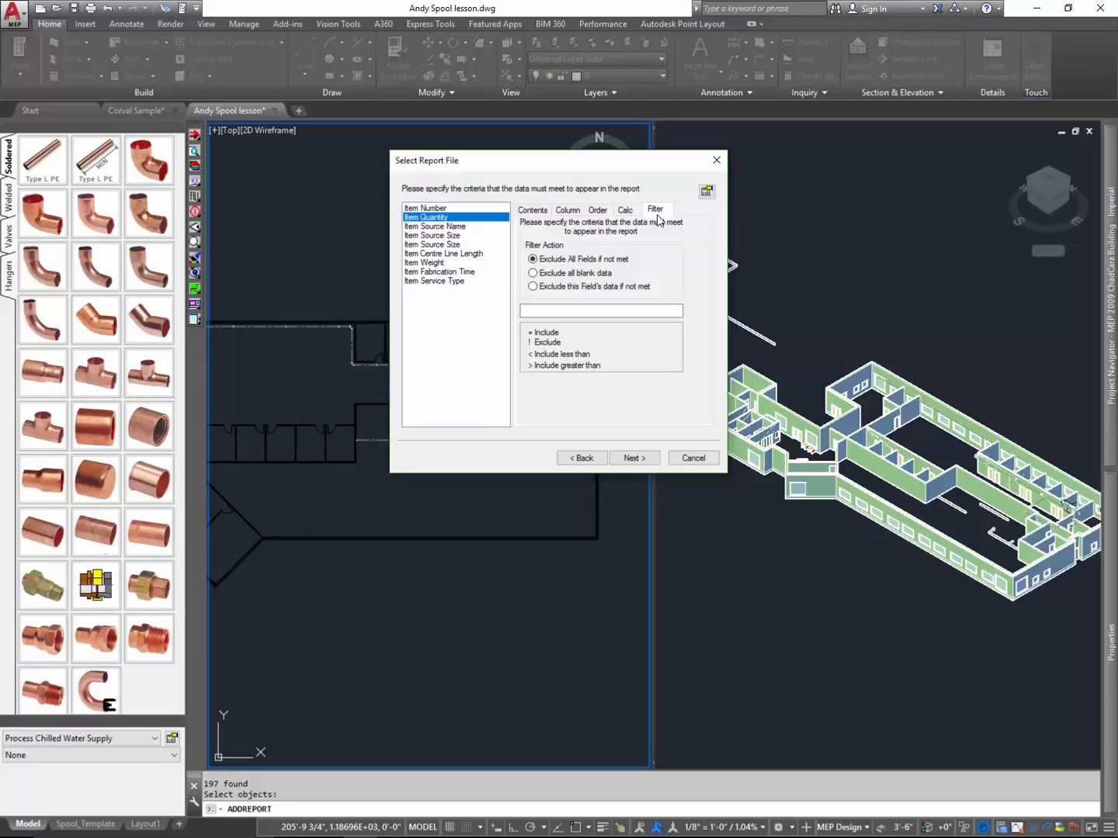
{"action": "left_click", "coordinate": [674, 457]}
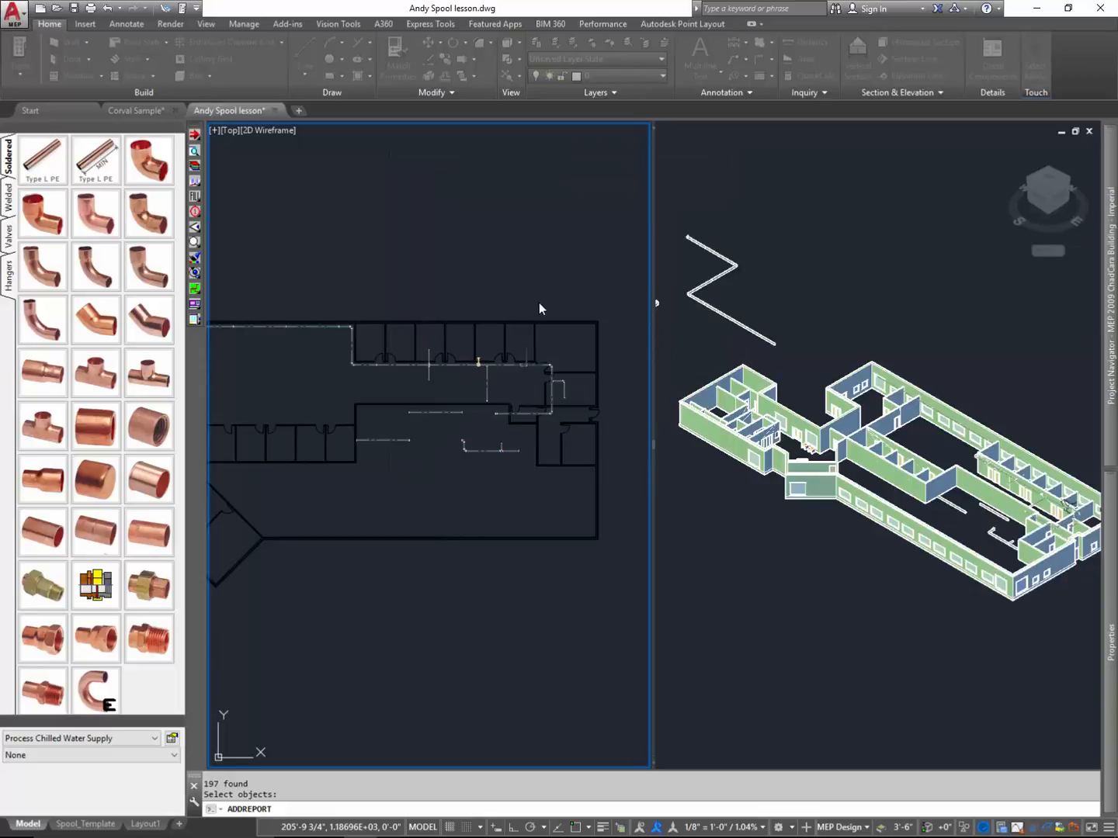
{"action": "left_click", "coordinate": [473, 250]}
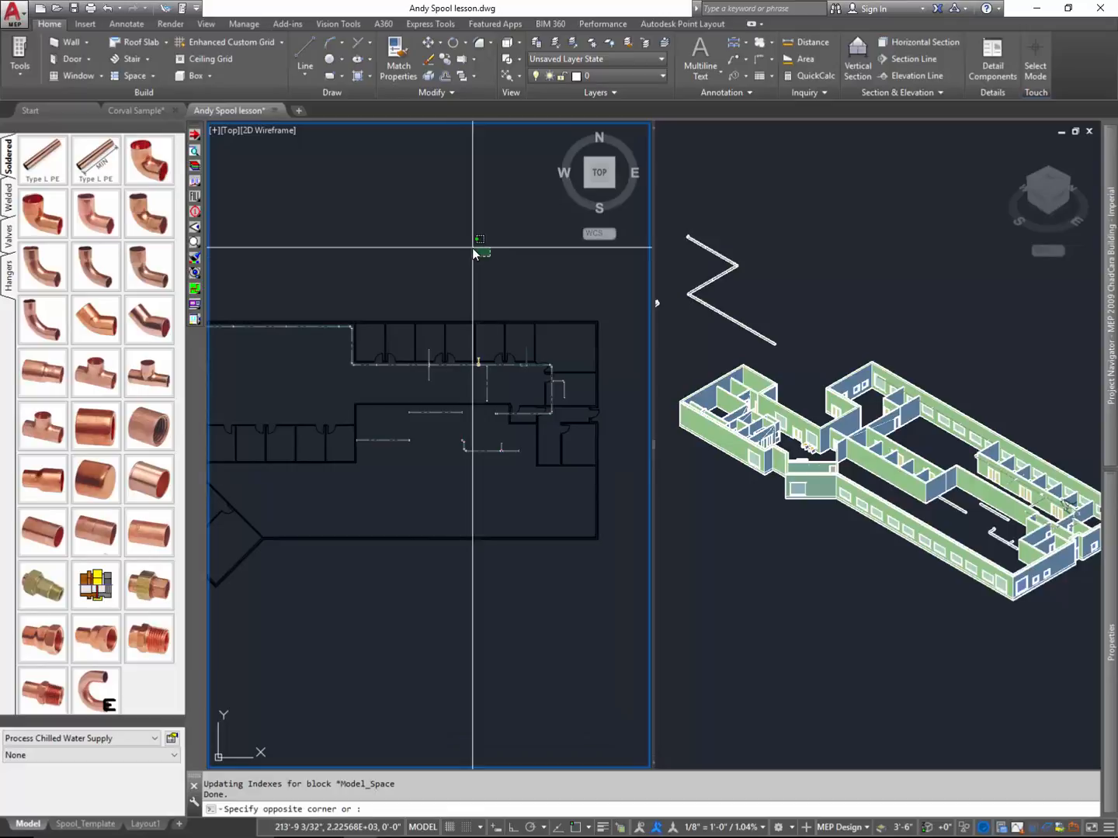
{"action": "key", "text": "Escape"}
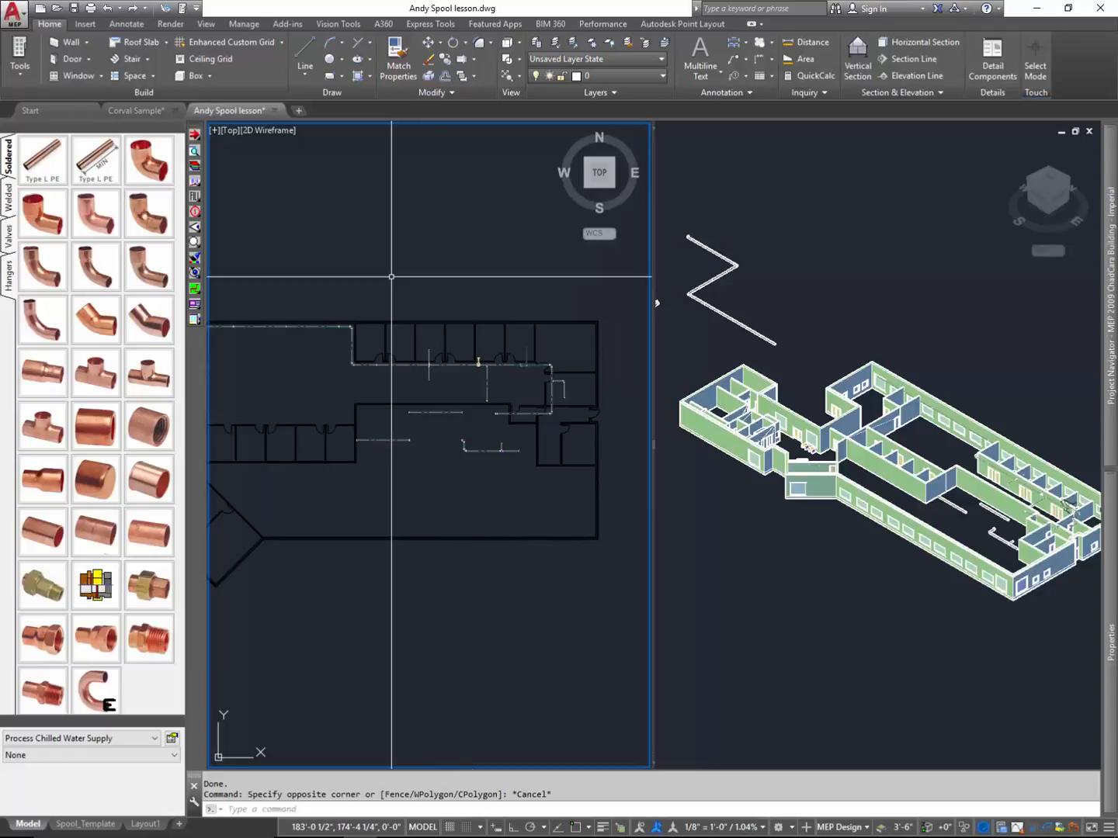
- Start defining a new spool in model space and enable the colour change for its items
{"action": "scroll", "coordinate": [469, 373], "scroll_direction": "up", "scroll_amount": 4}
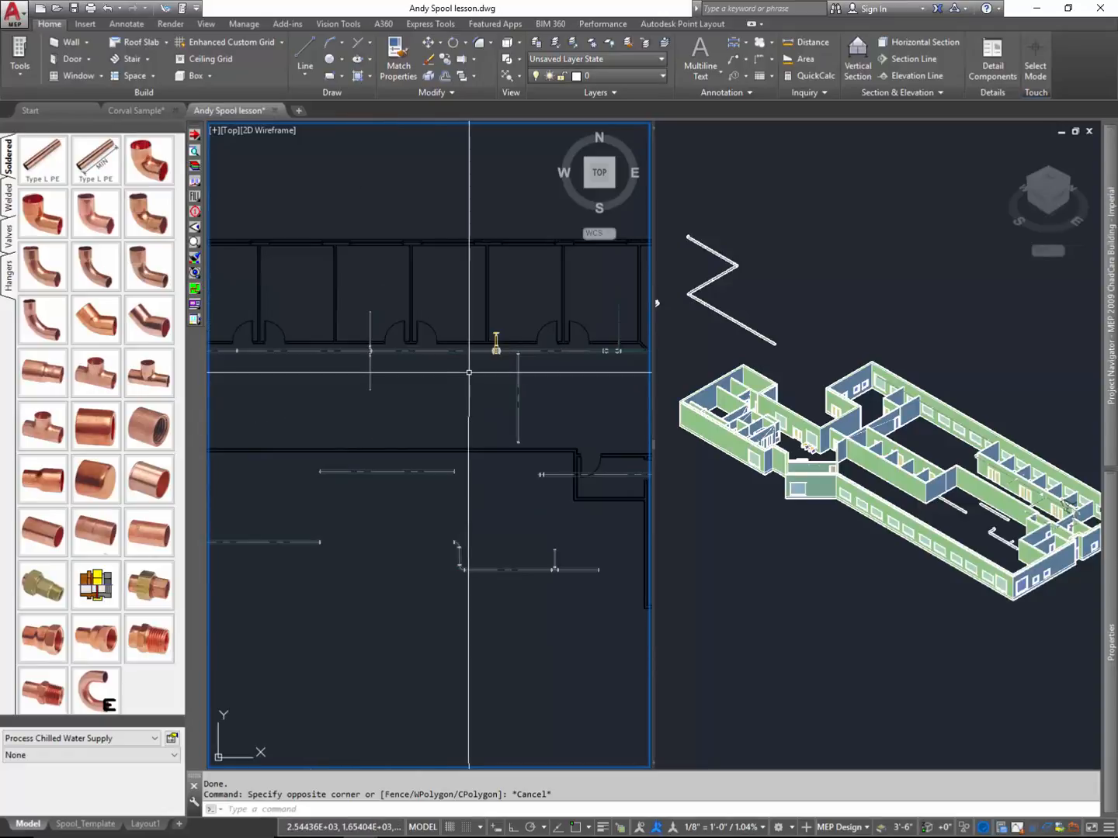
{"action": "scroll", "coordinate": [472, 372], "scroll_direction": "down", "scroll_amount": 2}
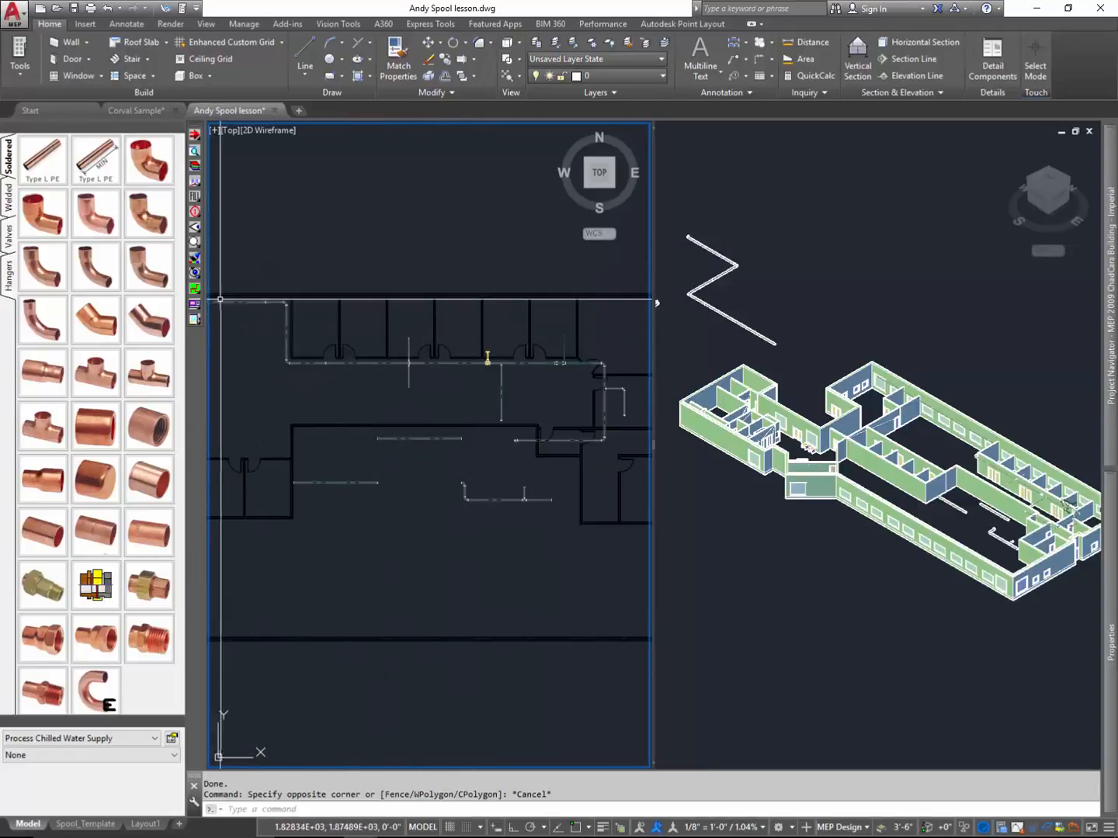
{"action": "left_click", "coordinate": [195, 305]}
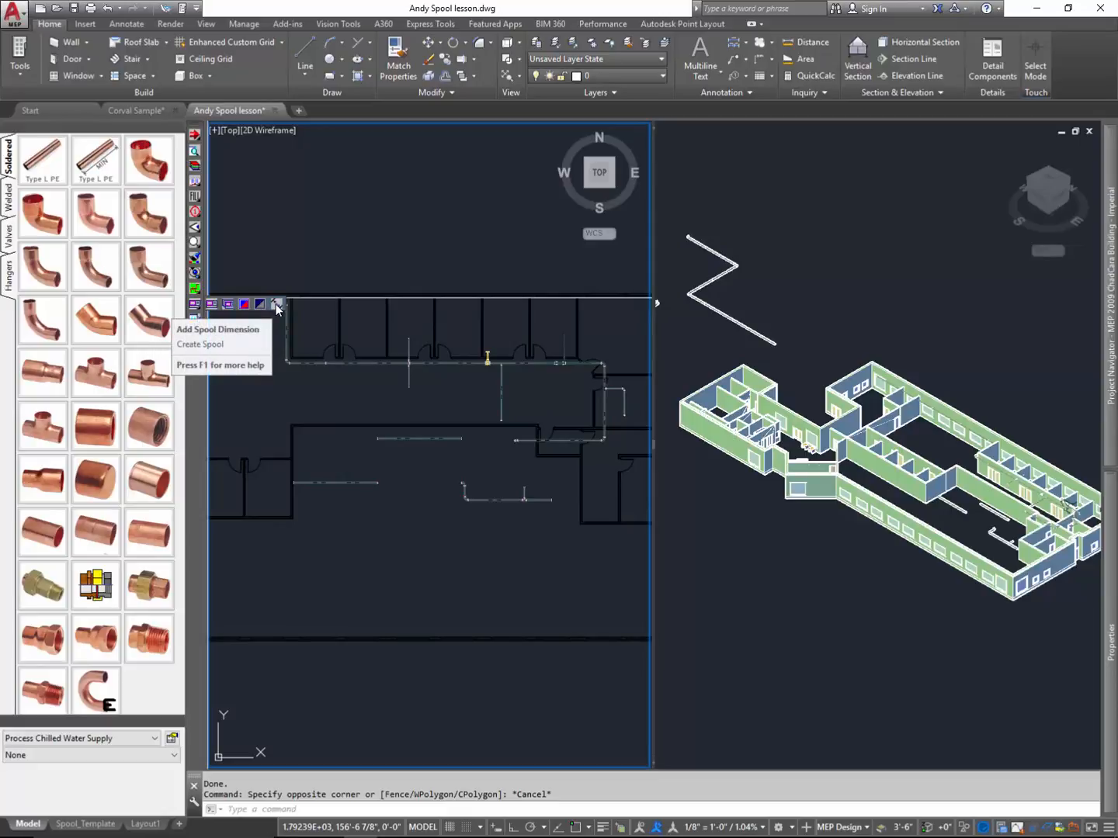
{"action": "left_click", "coordinate": [212, 304]}
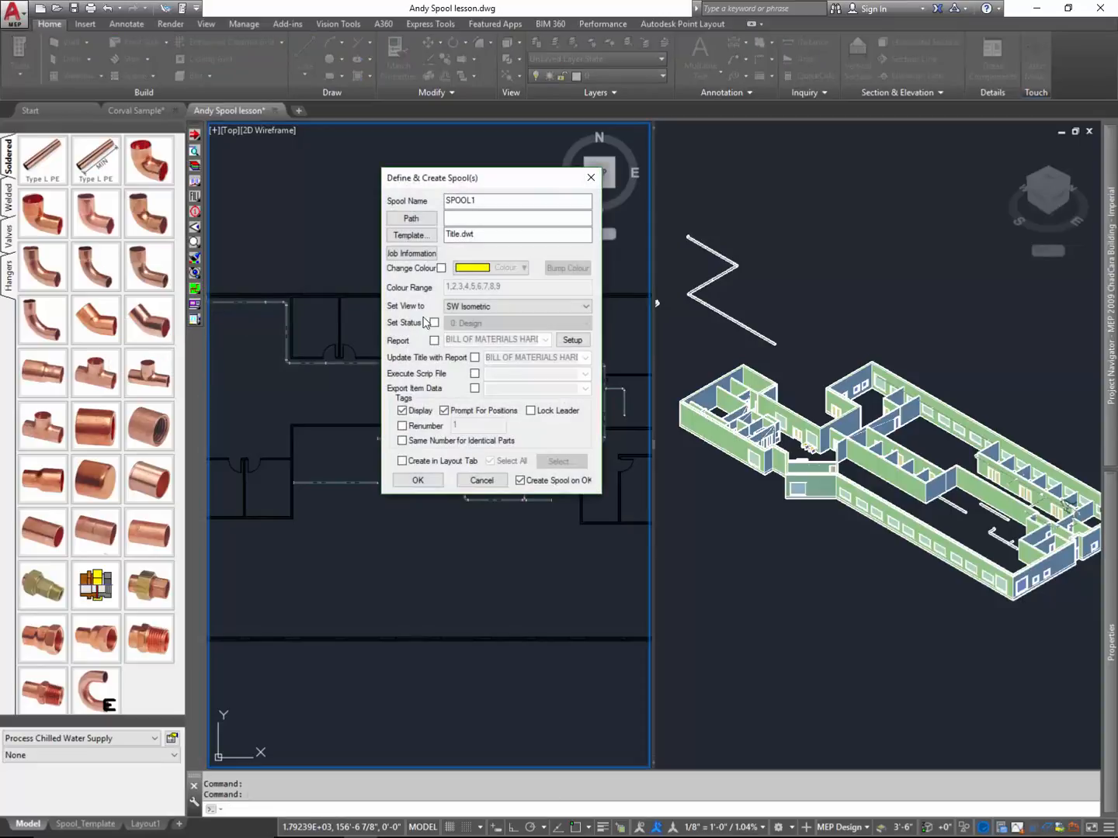
{"action": "left_click", "coordinate": [442, 268]}
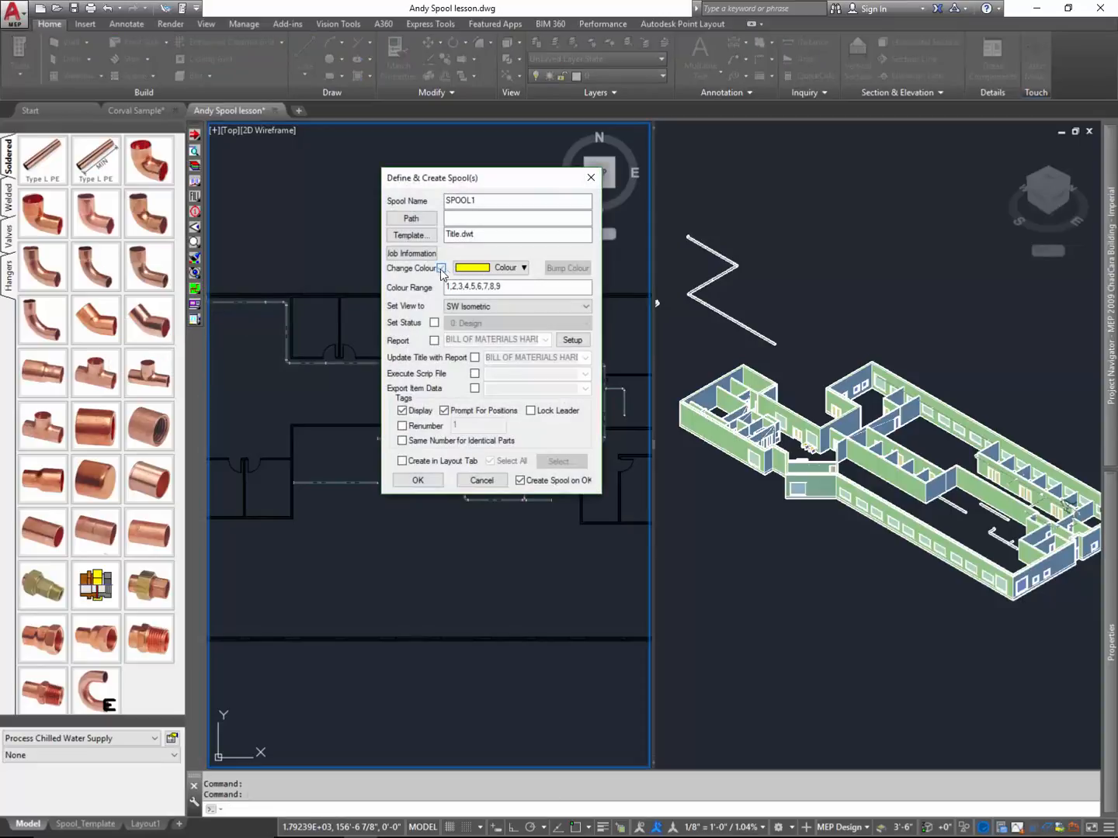
- Check the available spool colours and limit the colour range to 1,2,3,4,5,6
{"action": "left_click", "coordinate": [524, 268]}
{"action": "left_click", "coordinate": [524, 269]}
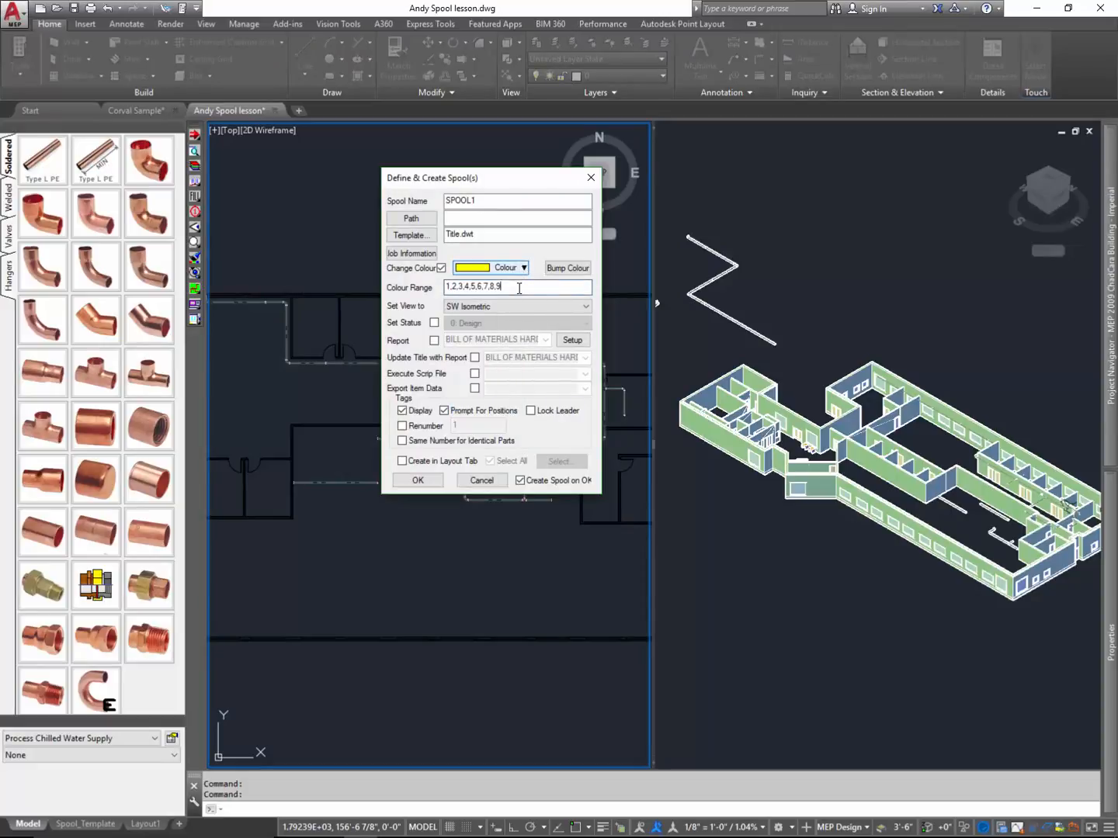
{"action": "left_click", "coordinate": [525, 268]}
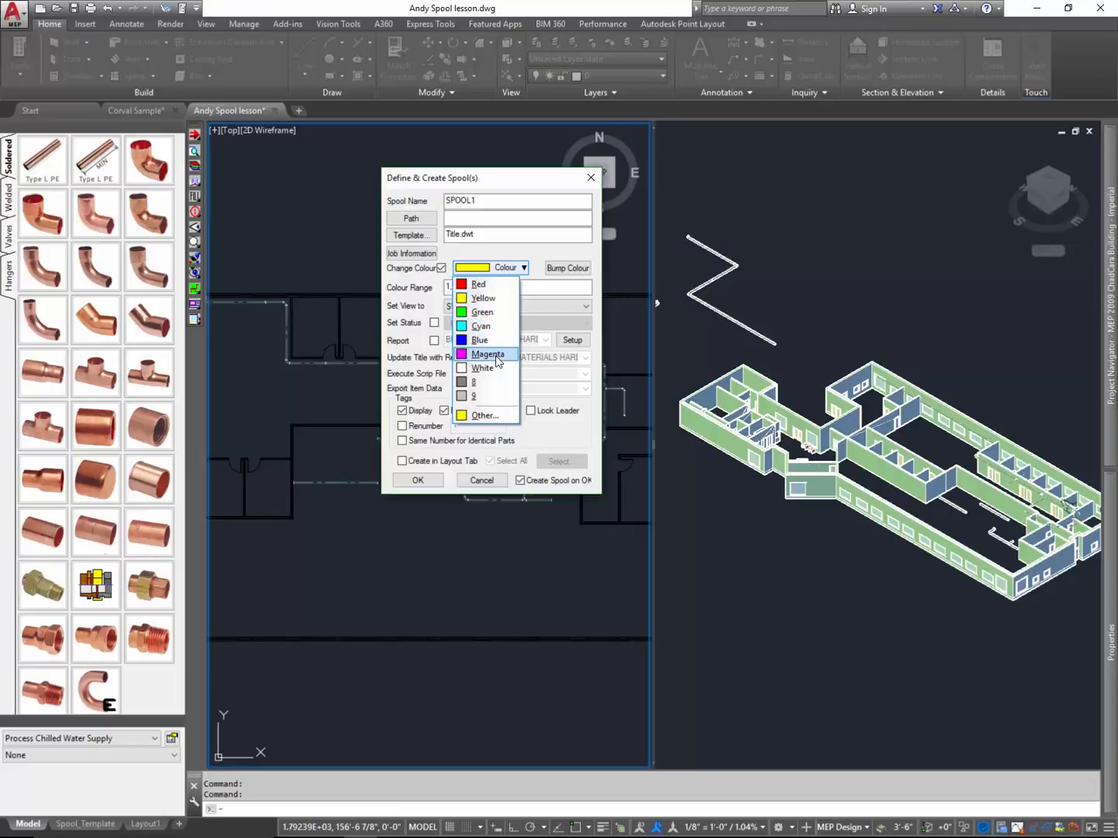
{"action": "left_click", "coordinate": [533, 290]}
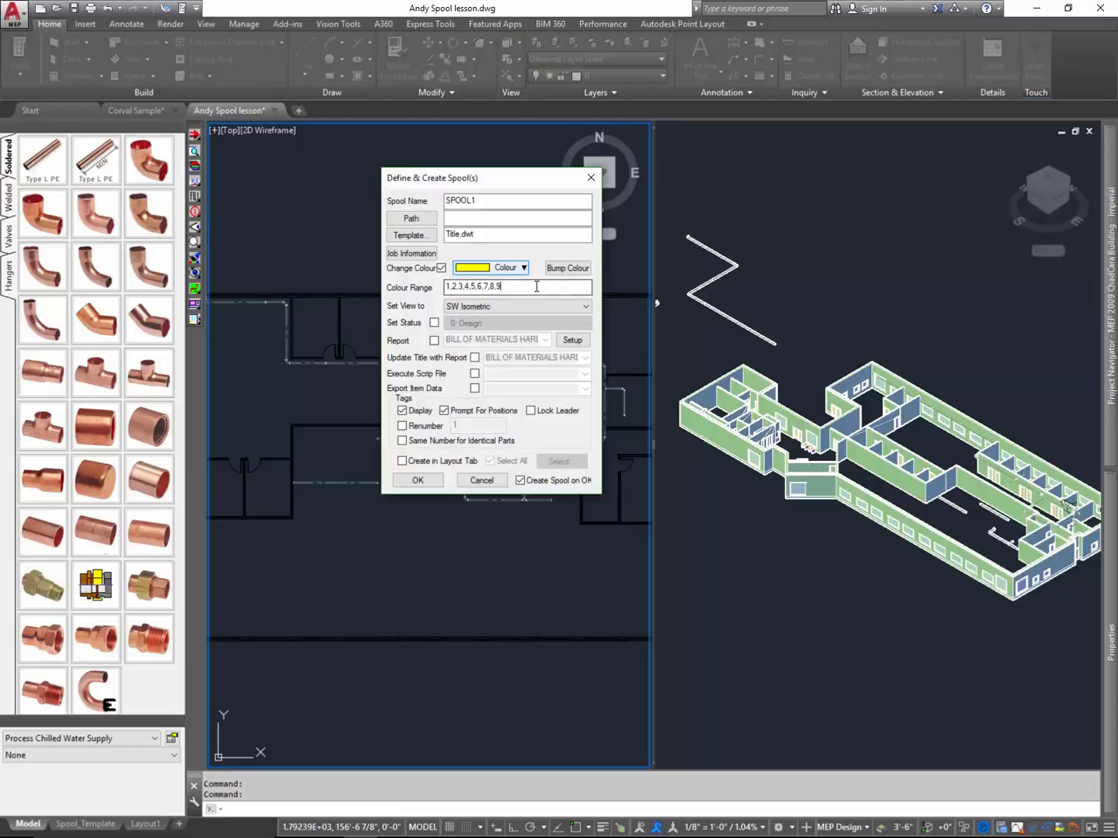
{"action": "left_click_drag", "start_coordinate": [535, 287], "coordinate": [486, 293]}
{"action": "key", "text": "BackSpace"}
- Bump the spool colour repeatedly through the colour range, stopping on cyan
{"action": "left_click", "coordinate": [563, 269]}
{"action": "left_click", "coordinate": [562, 270]}
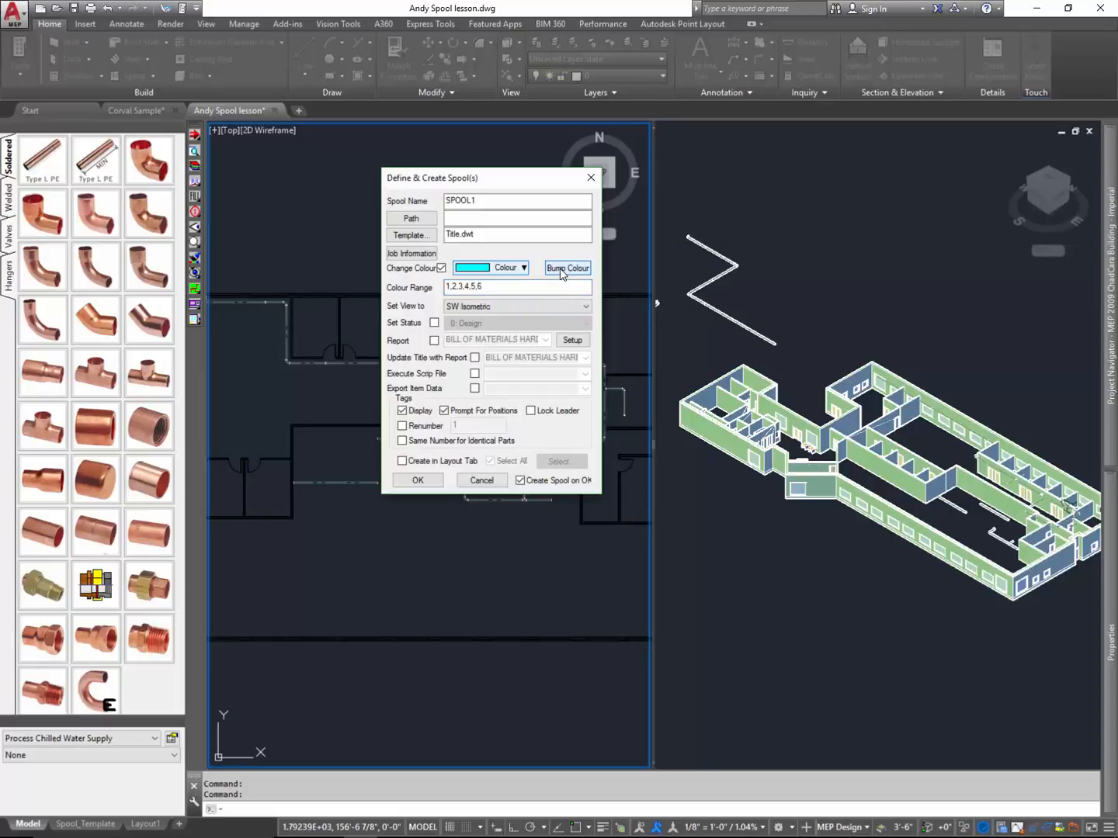
{"action": "left_click", "coordinate": [562, 269]}
{"action": "left_click", "coordinate": [562, 269]}
{"action": "left_click", "coordinate": [562, 269]}
{"action": "left_click", "coordinate": [562, 269]}
{"action": "left_click", "coordinate": [563, 269]}
{"action": "left_click", "coordinate": [562, 269]}
{"action": "left_click", "coordinate": [562, 269]}
{"action": "left_click", "coordinate": [563, 269]}
{"action": "left_click", "coordinate": [562, 269]}
{"action": "left_click", "coordinate": [562, 269]}
{"action": "left_click", "coordinate": [563, 270]}
{"action": "left_click", "coordinate": [562, 269]}
{"action": "left_click", "coordinate": [562, 269]}
{"action": "left_click", "coordinate": [562, 269]}
{"action": "left_click", "coordinate": [563, 270]}
{"action": "left_click", "coordinate": [563, 270]}
{"action": "left_click", "coordinate": [562, 268]}
{"action": "left_click", "coordinate": [562, 269]}
- Name the spool NikeSpool-101
{"action": "double_click", "coordinate": [498, 204]}
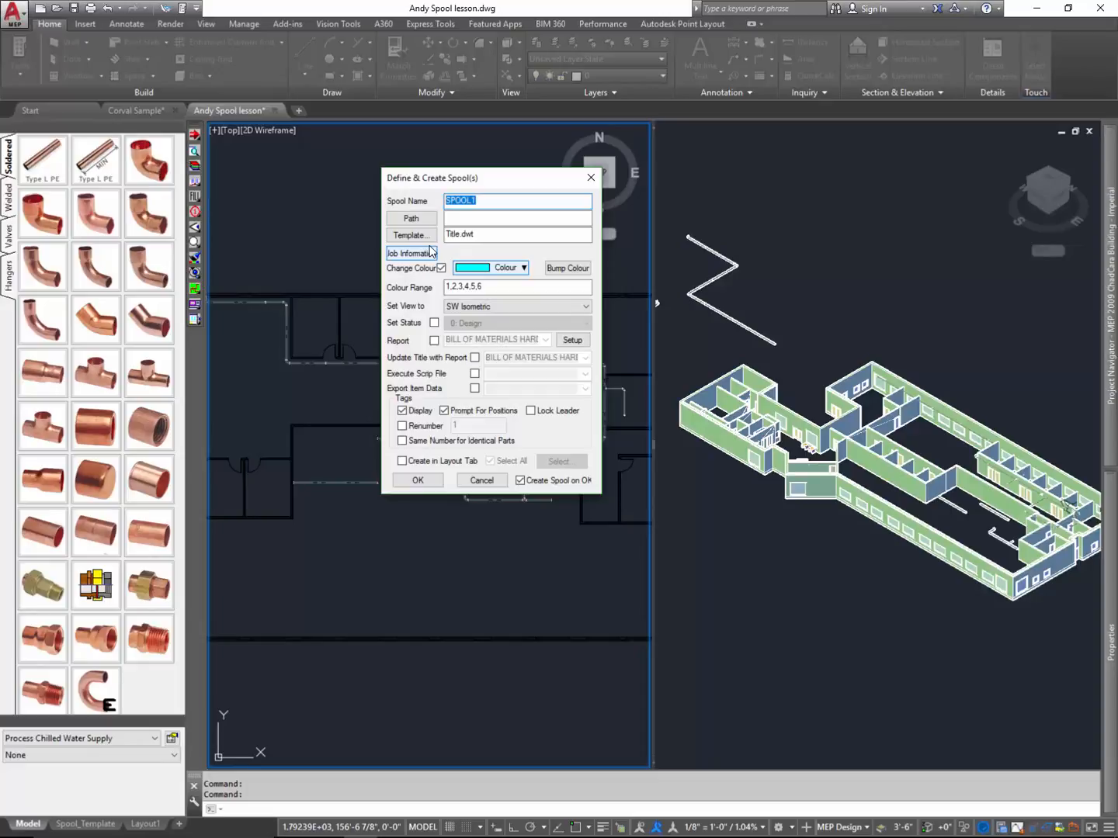
{"action": "type", "text": "N"}
{"action": "key", "text": "BackSpace"}
{"action": "left_click_drag", "start_coordinate": [482, 201], "coordinate": [487, 201]}
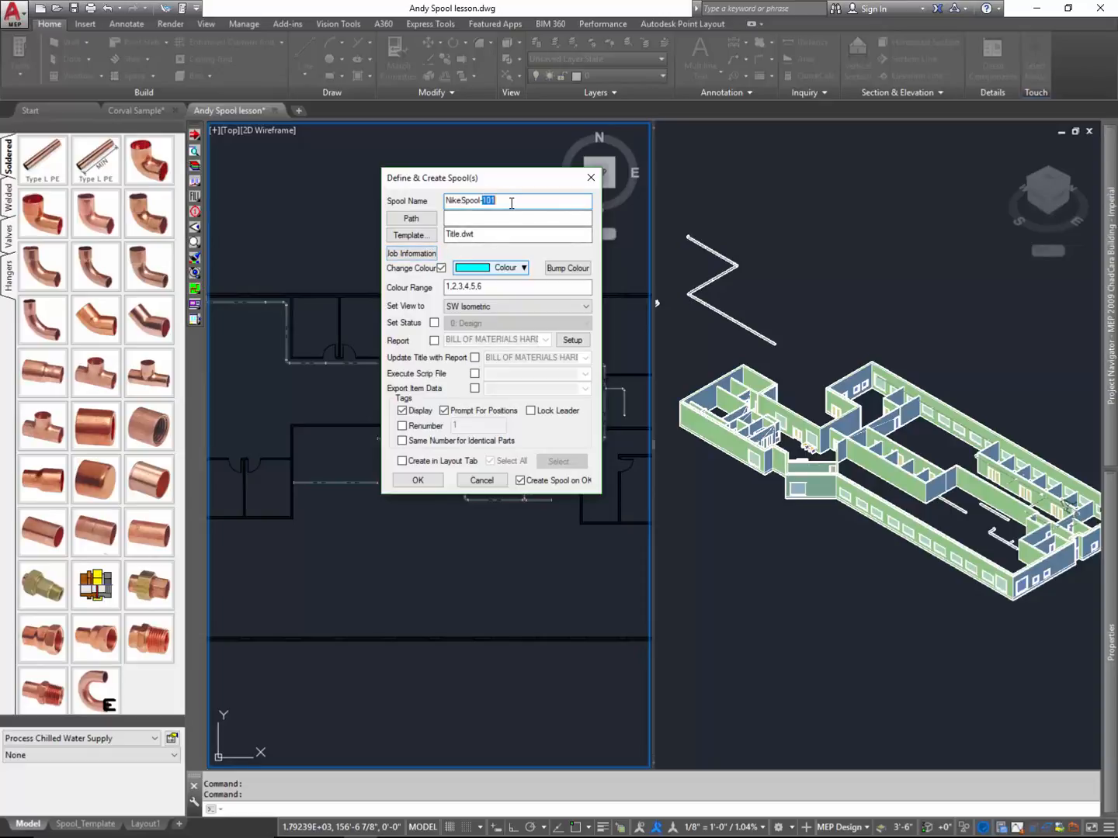
{"action": "left_click", "coordinate": [504, 203]}
- Accept the spool settings and create the spool from the elbow and adjoining short pipe at the corridor corner
{"action": "left_click", "coordinate": [427, 482]}
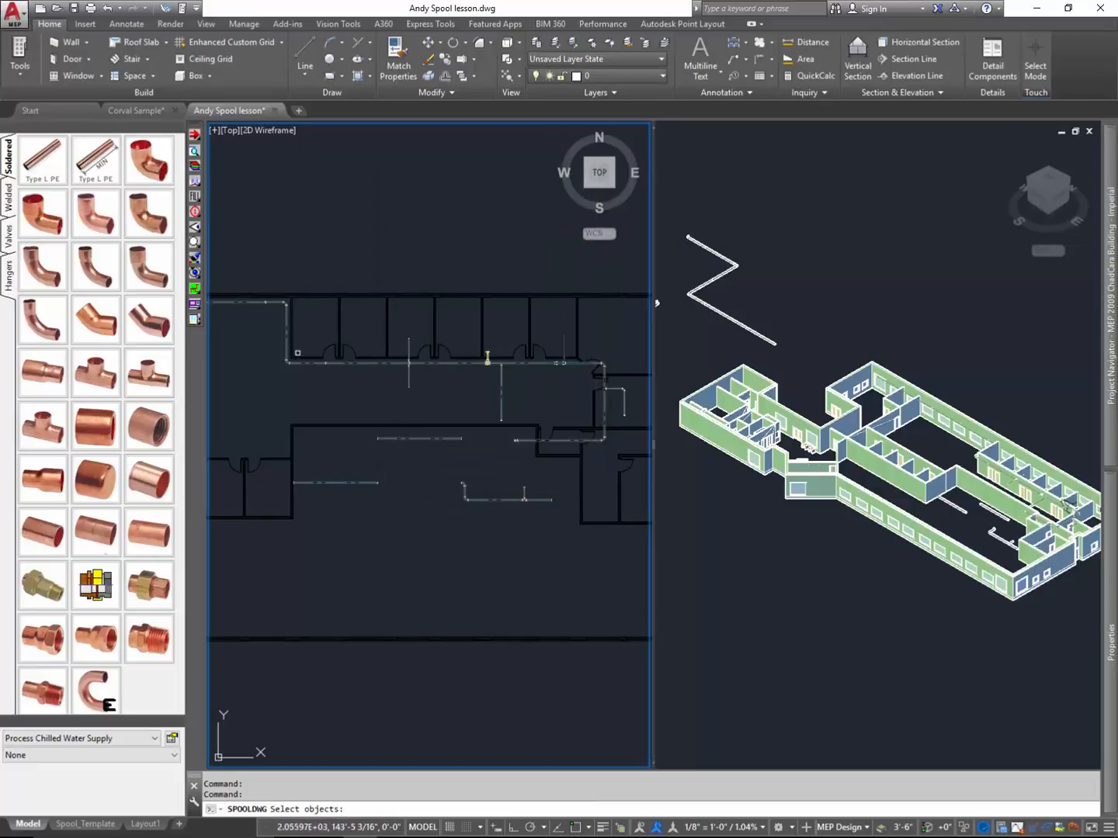
{"action": "left_click", "coordinate": [276, 353]}
{"action": "left_click", "coordinate": [344, 382]}
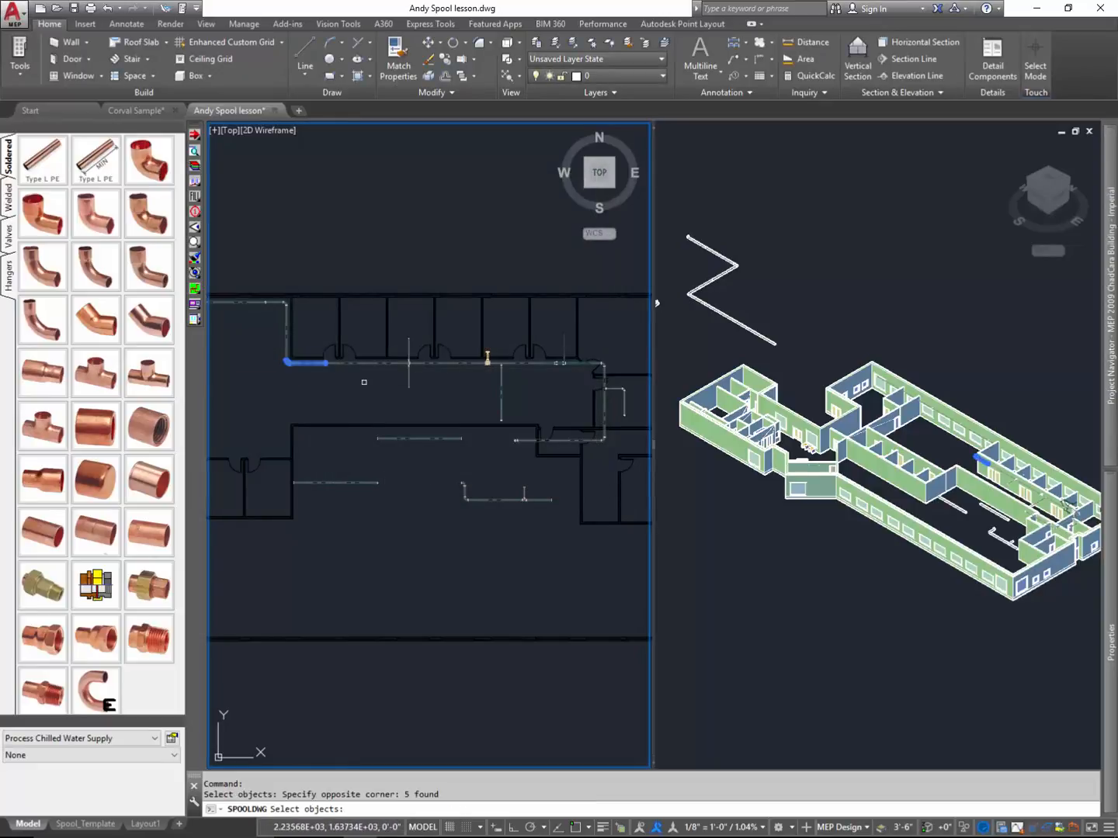
{"action": "key", "text": "Return"}
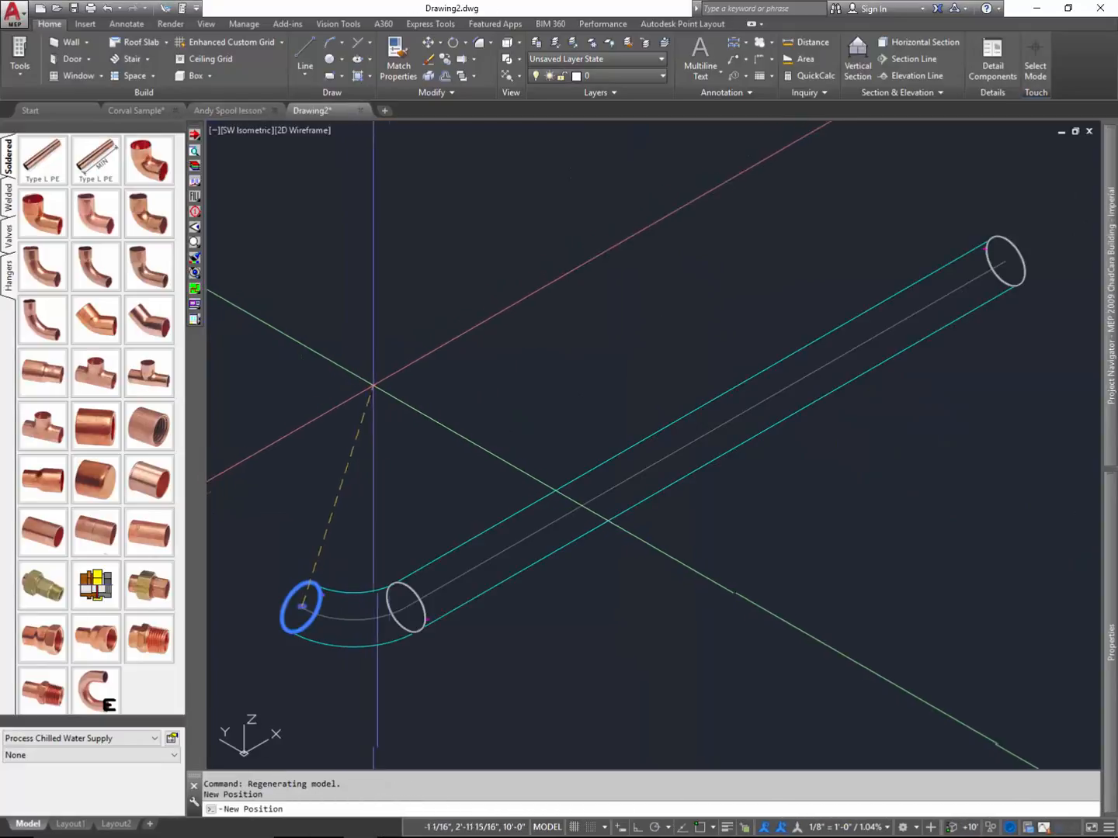
- Cancel the tag positioning in the new spool drawing and close Drawing2
{"action": "key", "text": "Return"}
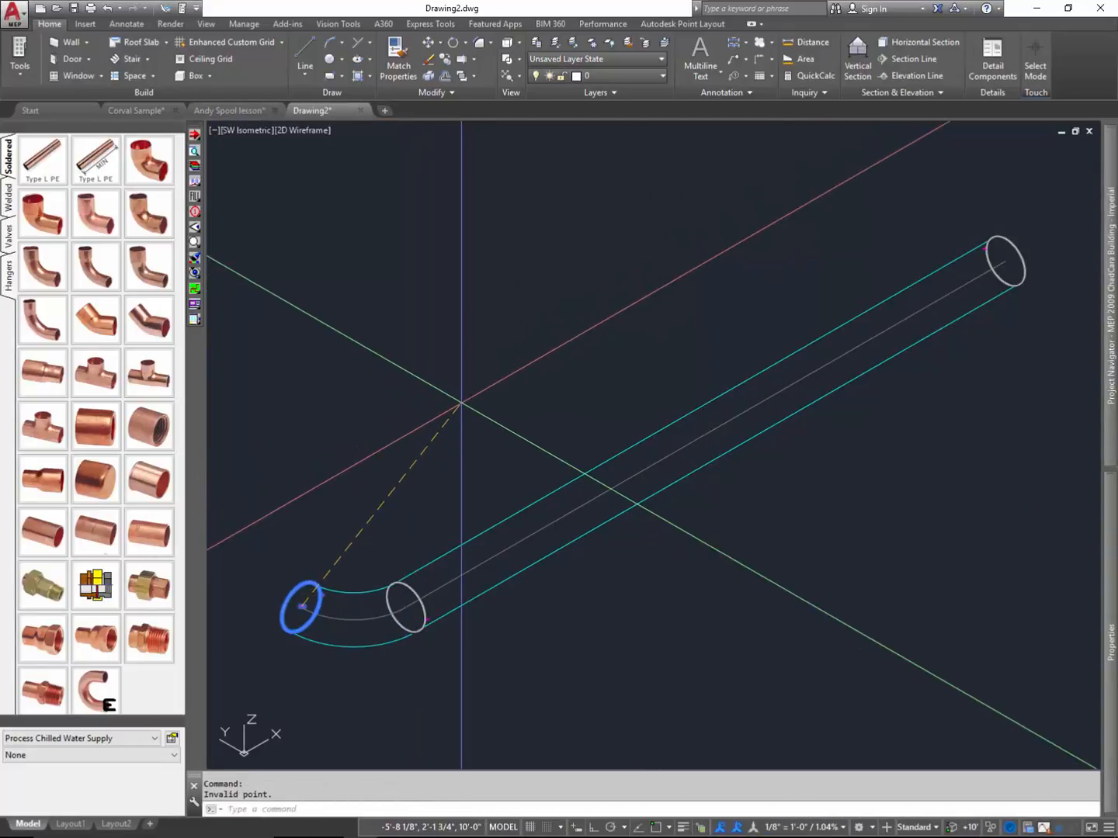
{"action": "key", "text": "Escape"}
{"action": "key", "text": "Escape"}
{"action": "key", "text": "Escape"}
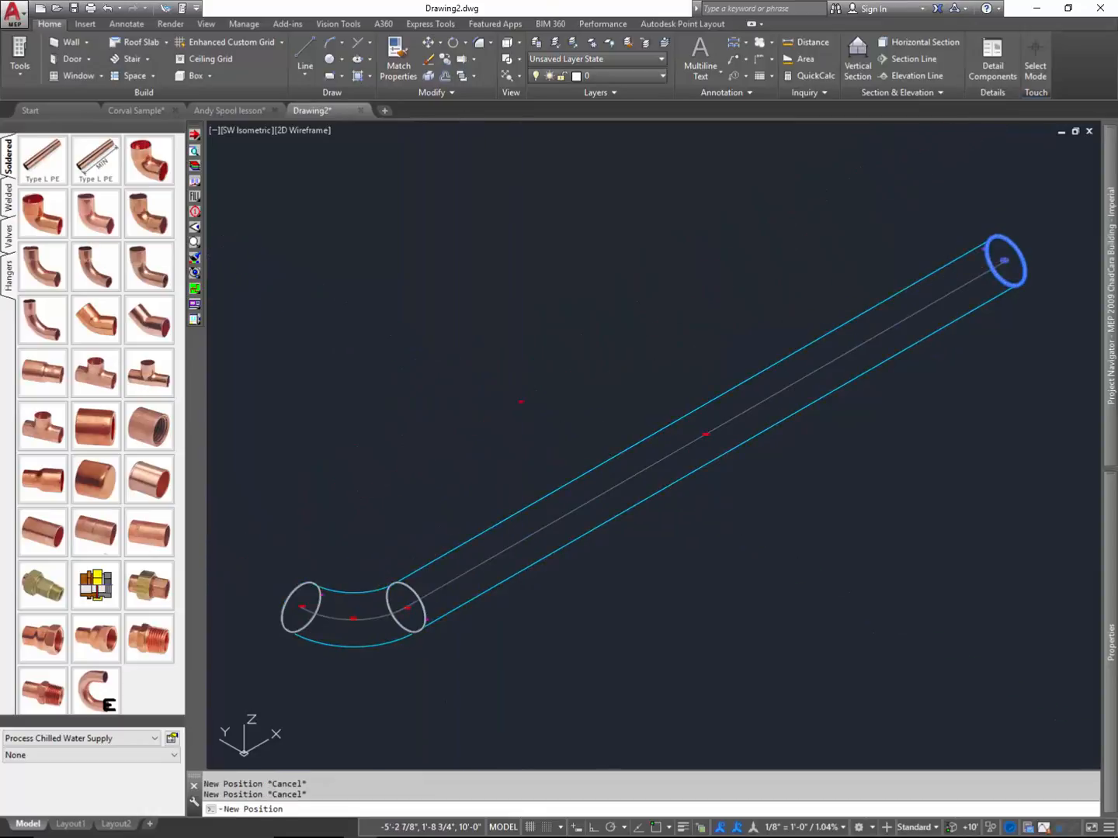
{"action": "key", "text": "Escape"}
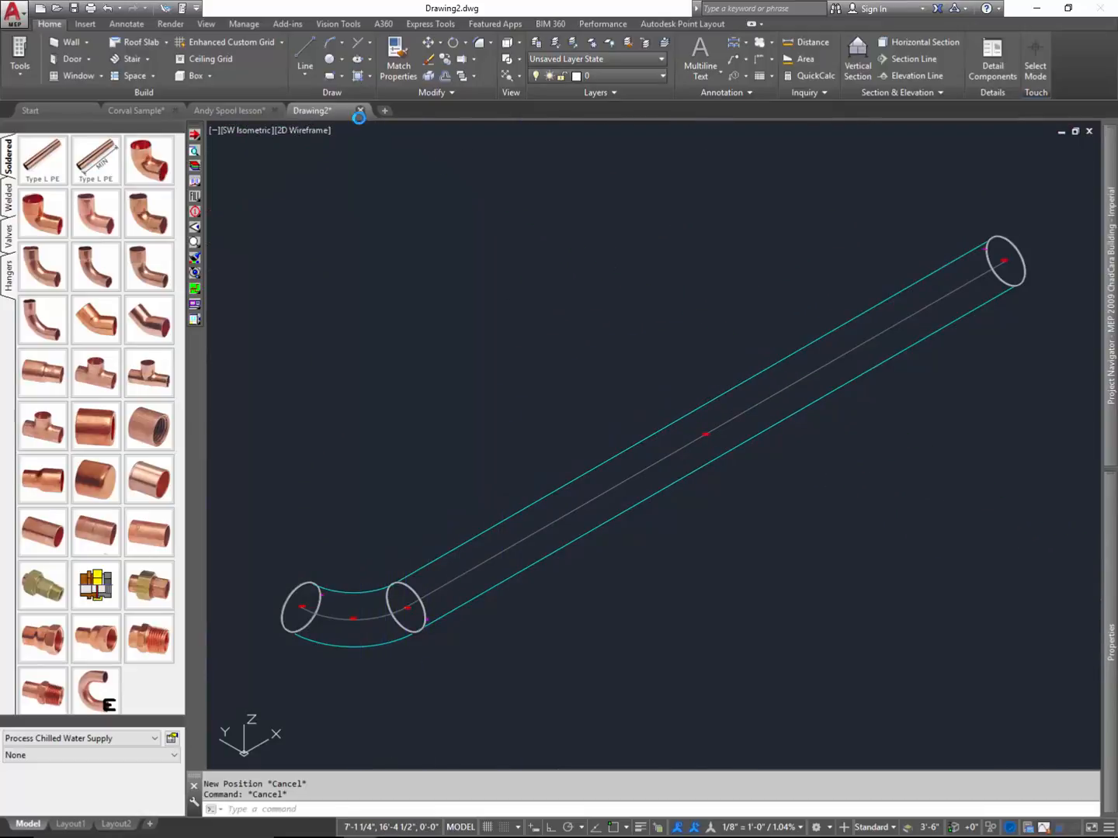
{"action": "left_click", "coordinate": [360, 111]}
{"action": "left_click", "coordinate": [563, 456]}
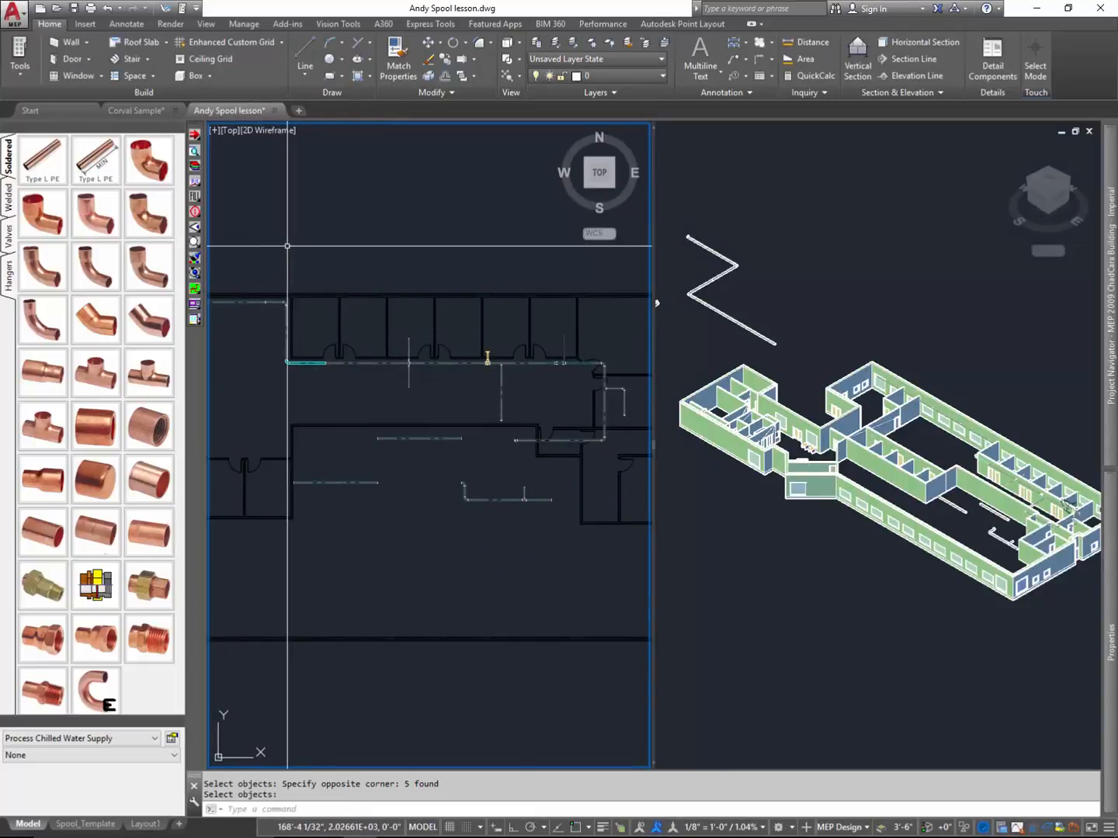
- Try to undo the spool's colour change on the elbow and short pipe in Andy Spool lesson.dwg
{"action": "key", "text": "ctrl+z"}
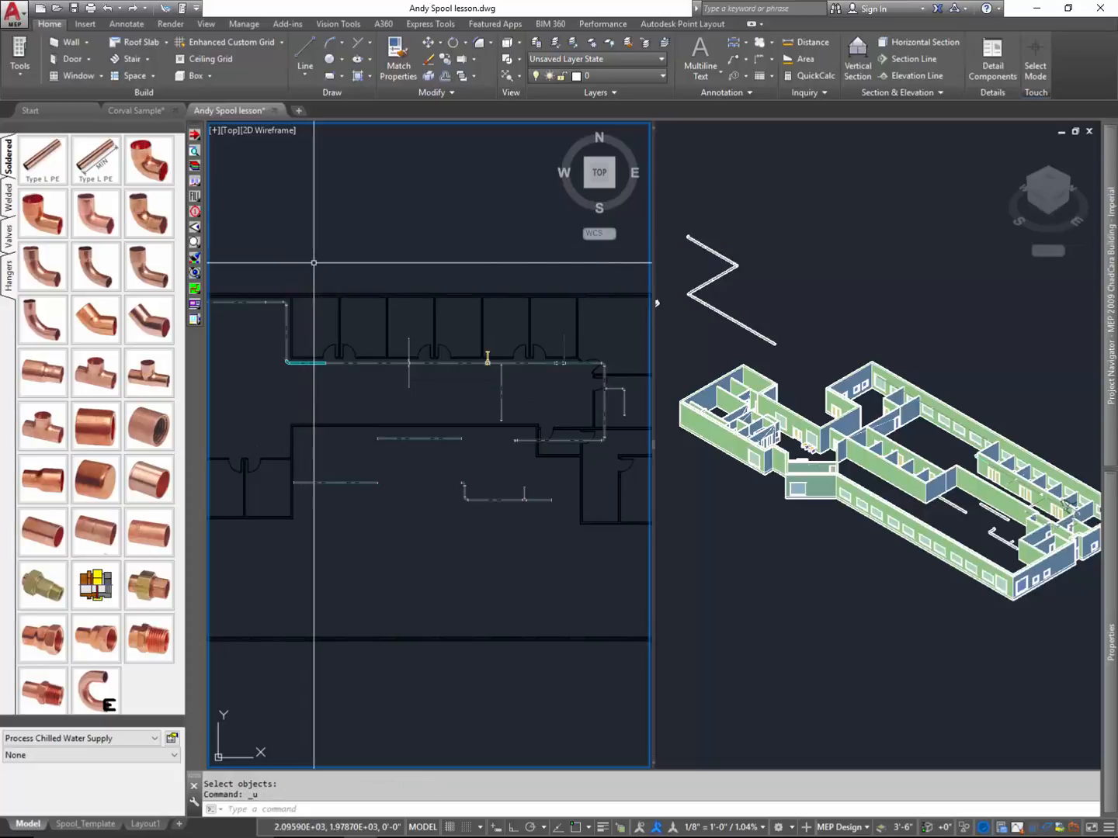
{"action": "left_click", "coordinate": [291, 363]}
{"action": "key", "text": "Escape"}
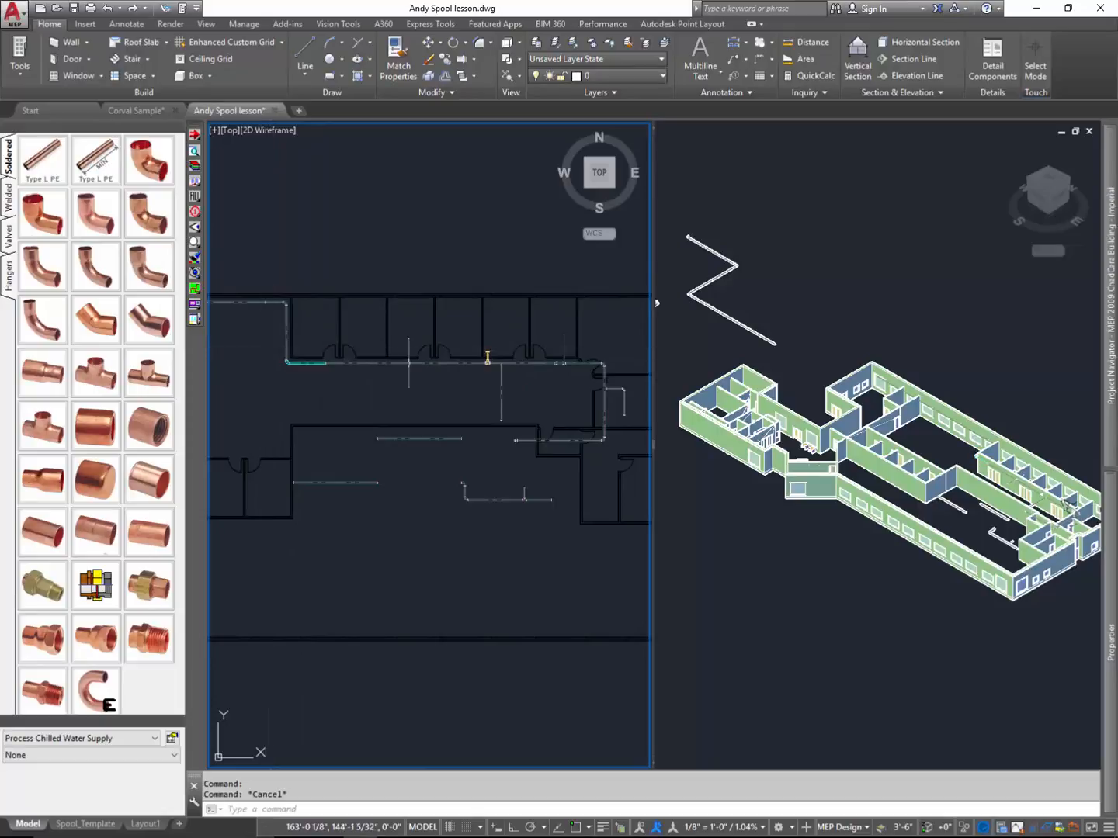
{"action": "left_click", "coordinate": [265, 351]}
{"action": "left_click", "coordinate": [332, 378]}
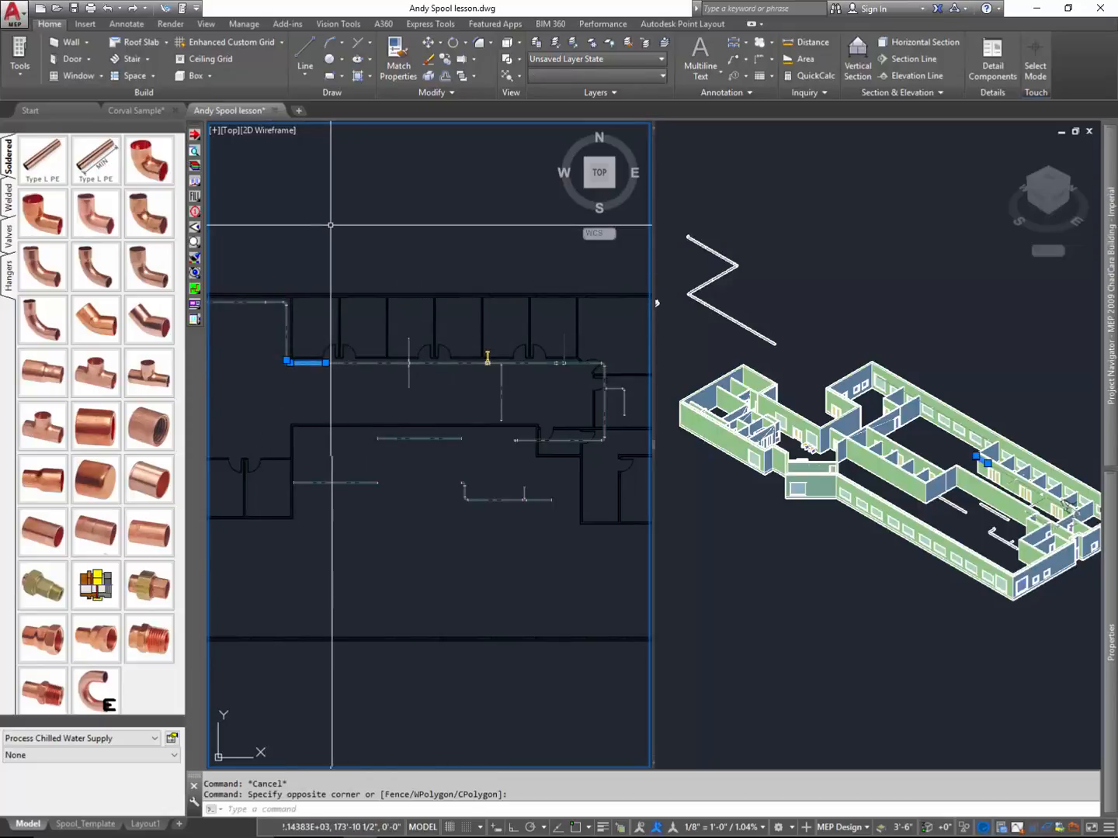
{"action": "left_click", "coordinate": [194, 181]}
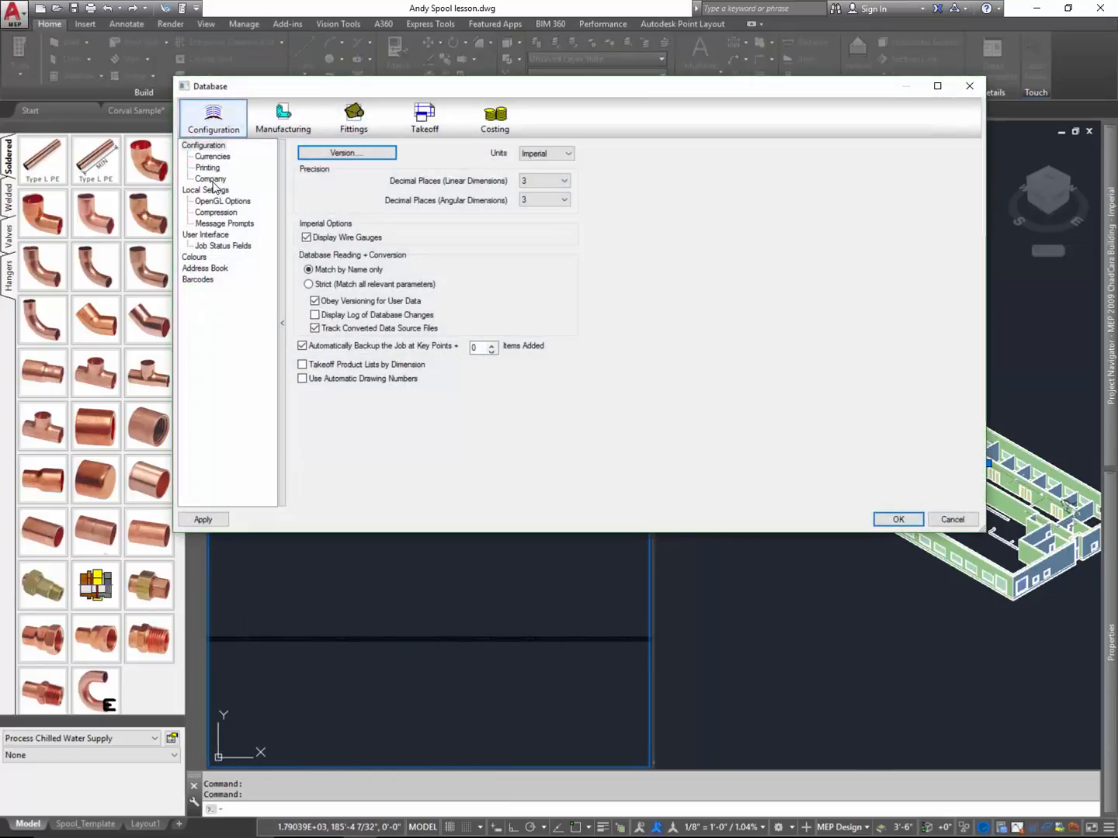
{"action": "left_click", "coordinate": [970, 86]}
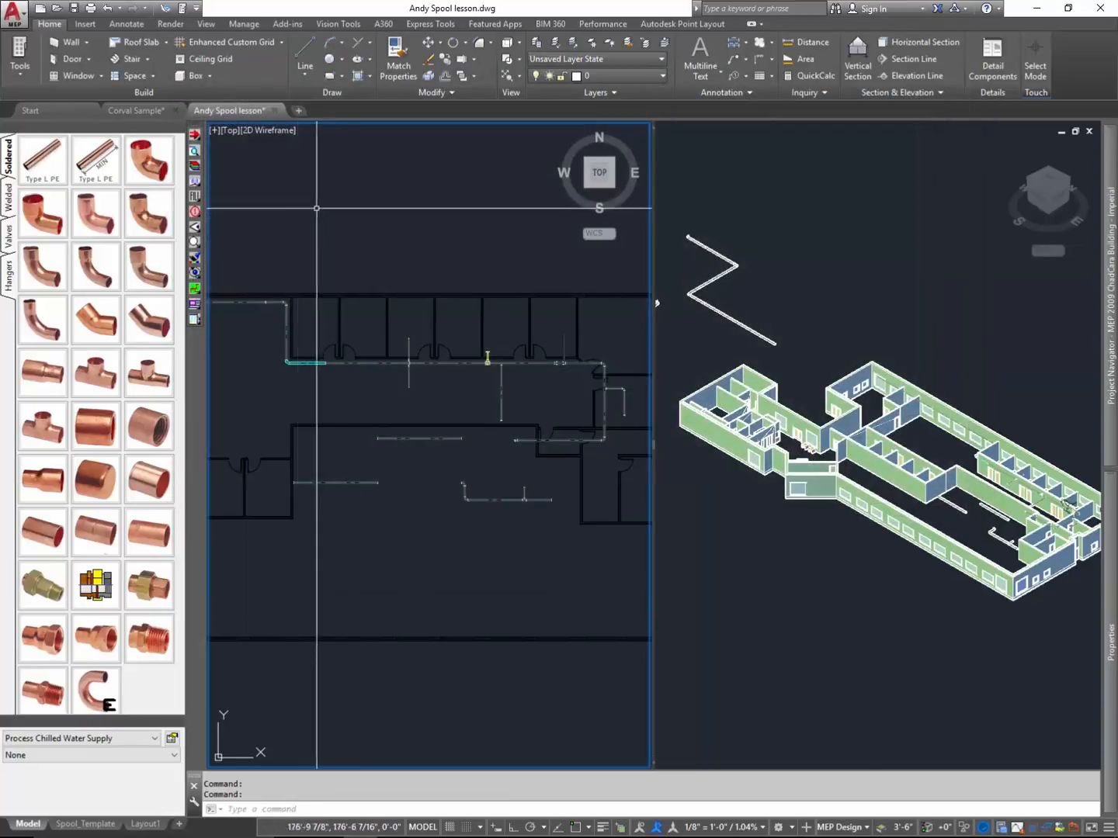
- Clear the spool name from the item properties of the five piping items at the corridor corner, and regenerate the drawing
{"action": "left_click", "coordinate": [195, 173]}
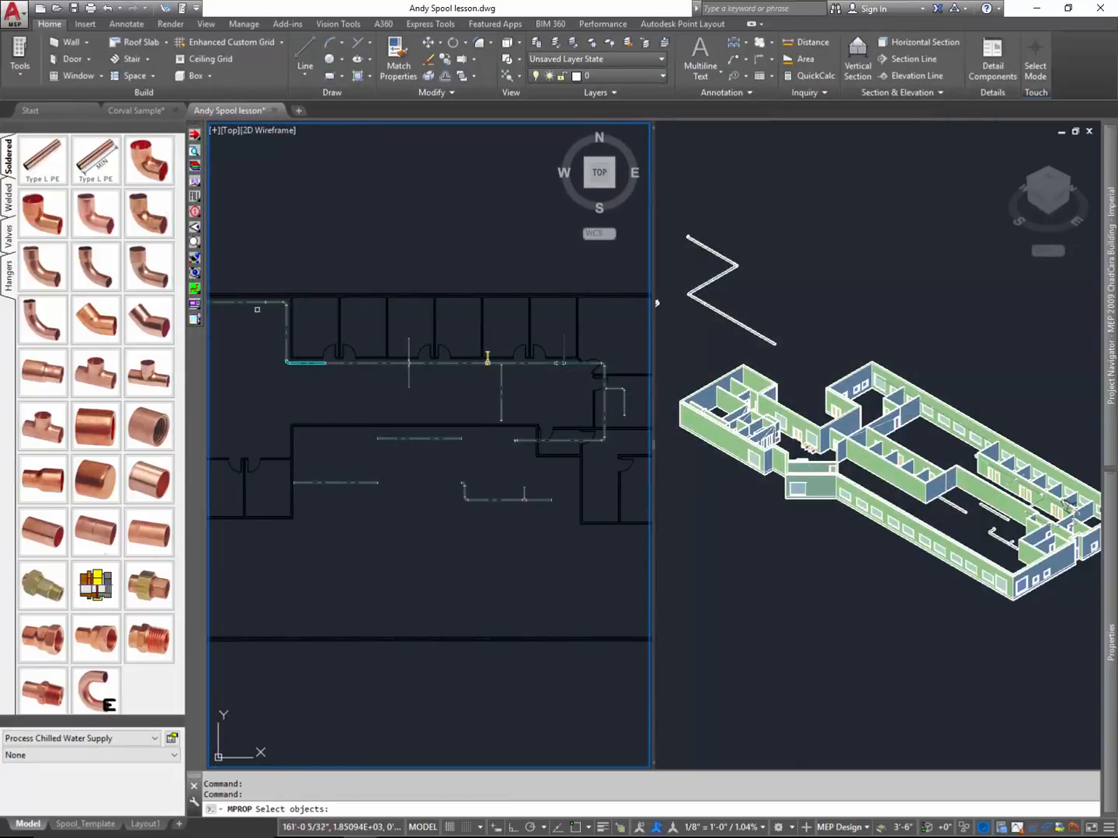
{"action": "left_click", "coordinate": [268, 341]}
{"action": "left_click", "coordinate": [337, 374]}
{"action": "key", "text": "Return"}
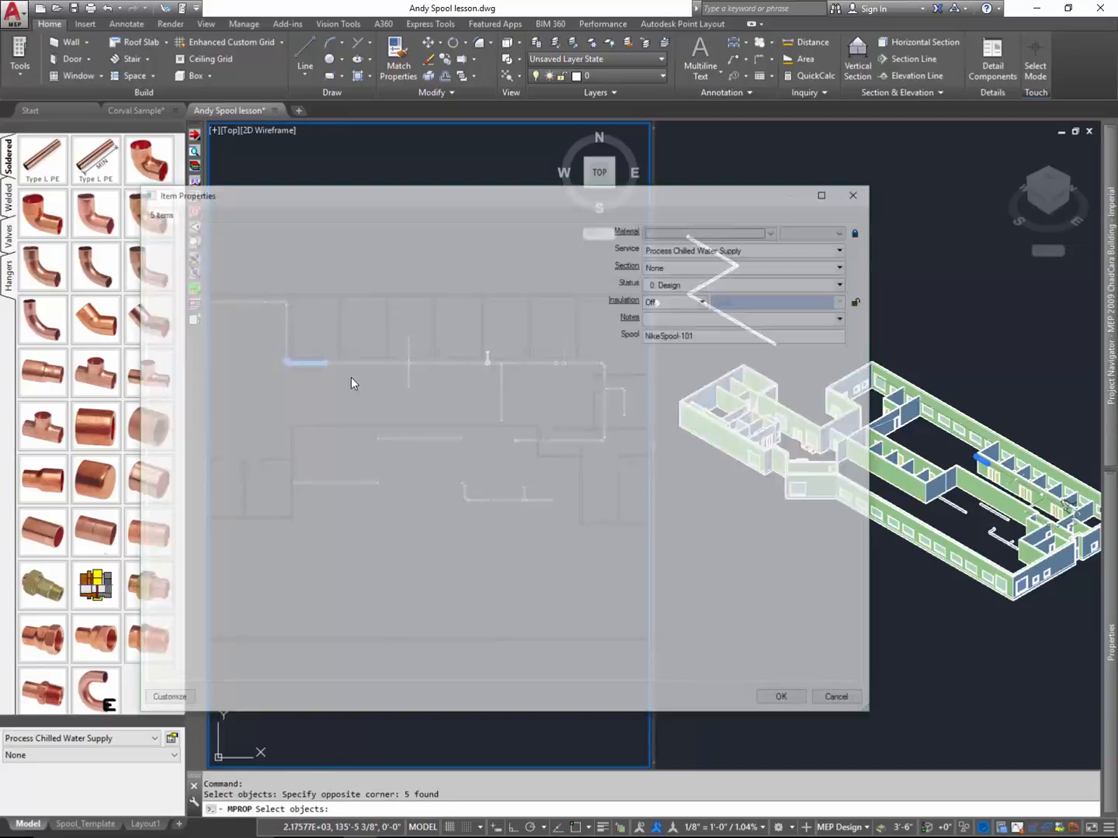
{"action": "left_click", "coordinate": [748, 335]}
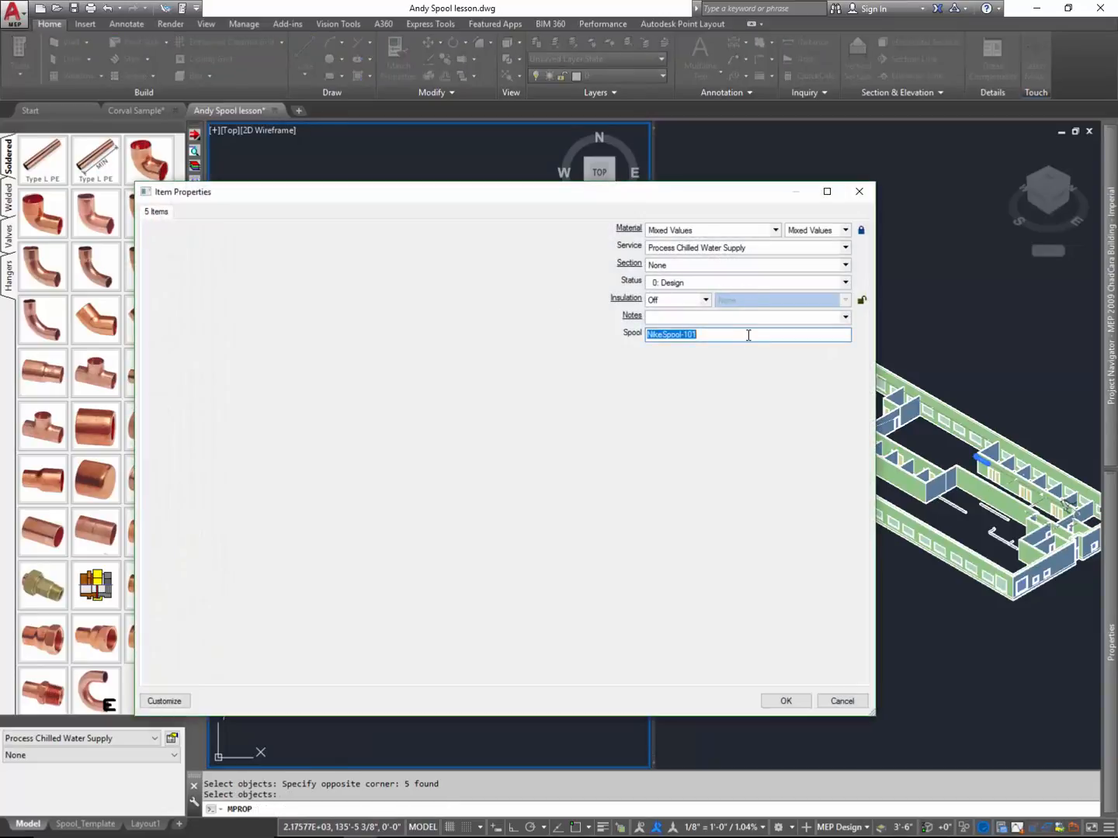
{"action": "key", "text": "BackSpace"}
{"action": "left_click", "coordinate": [788, 701]}
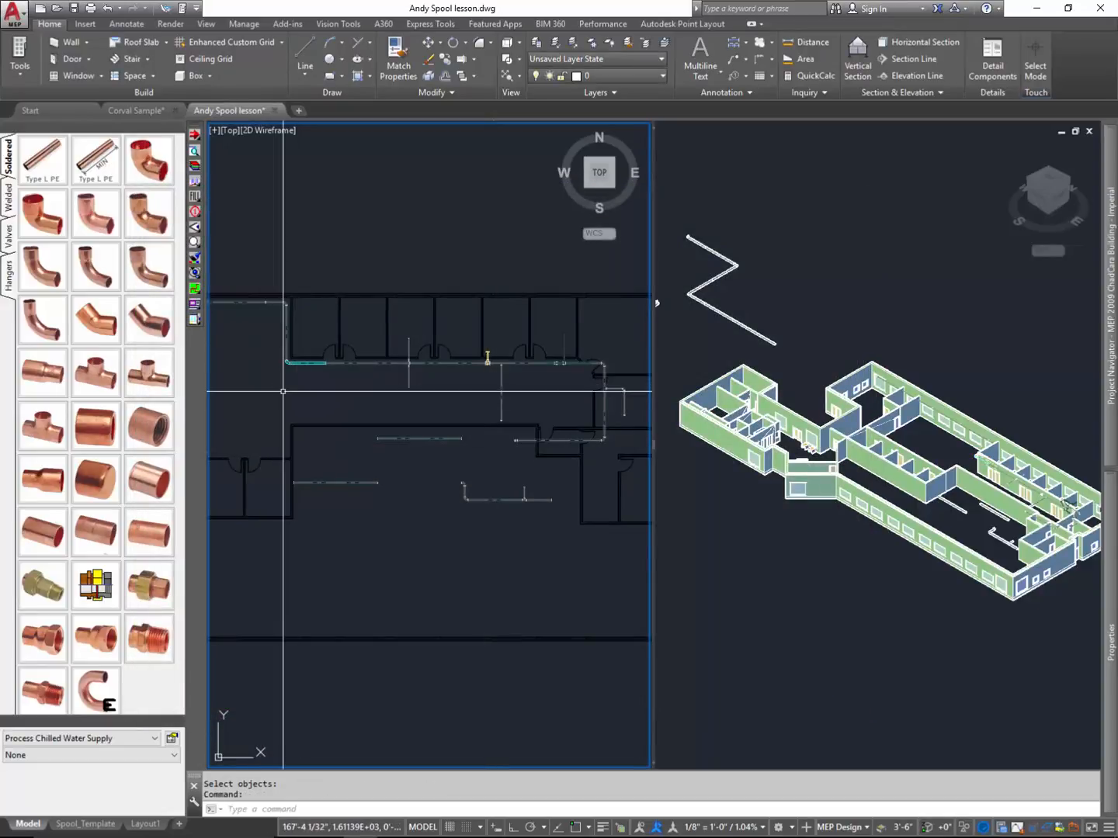
{"action": "type", "text": "rea"}
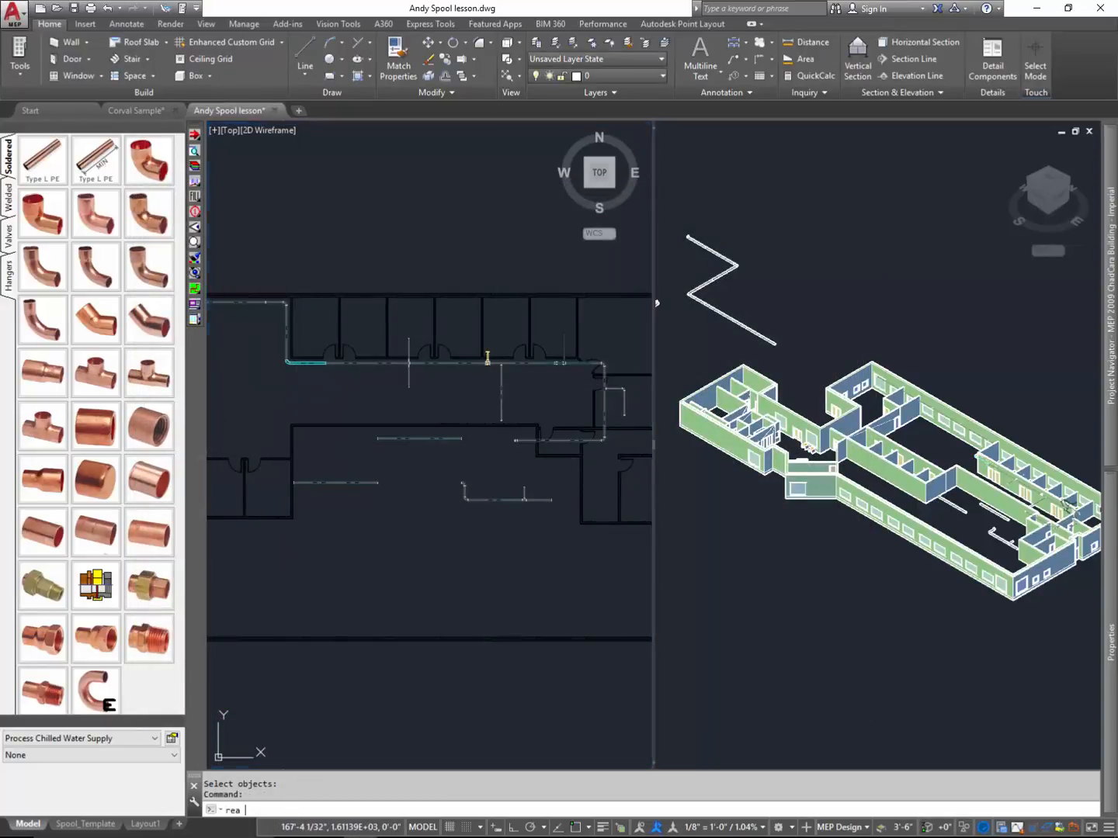
{"action": "key", "text": "Return"}
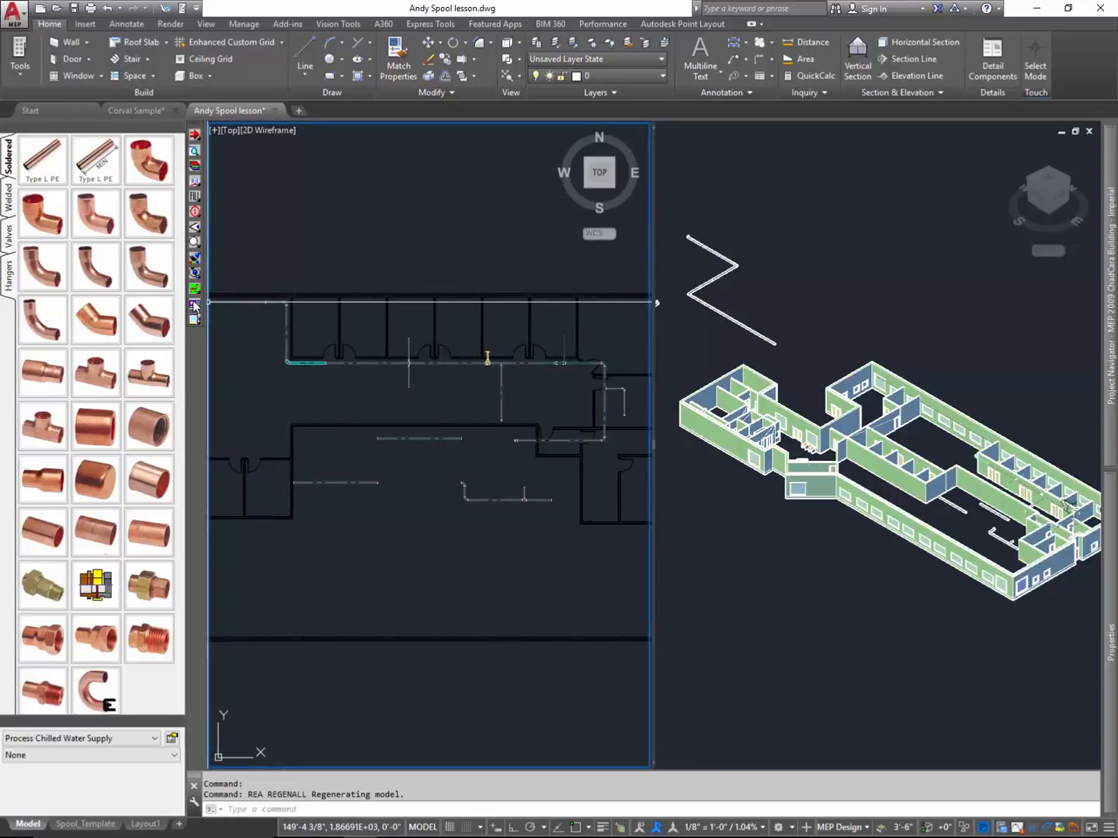
- Define NikeSpool-102 in red with spool creation on OK turned off, and assign it to the corner elbow and adjoining short pipe
{"action": "left_click_drag", "start_coordinate": [193, 308], "coordinate": [214, 307]}
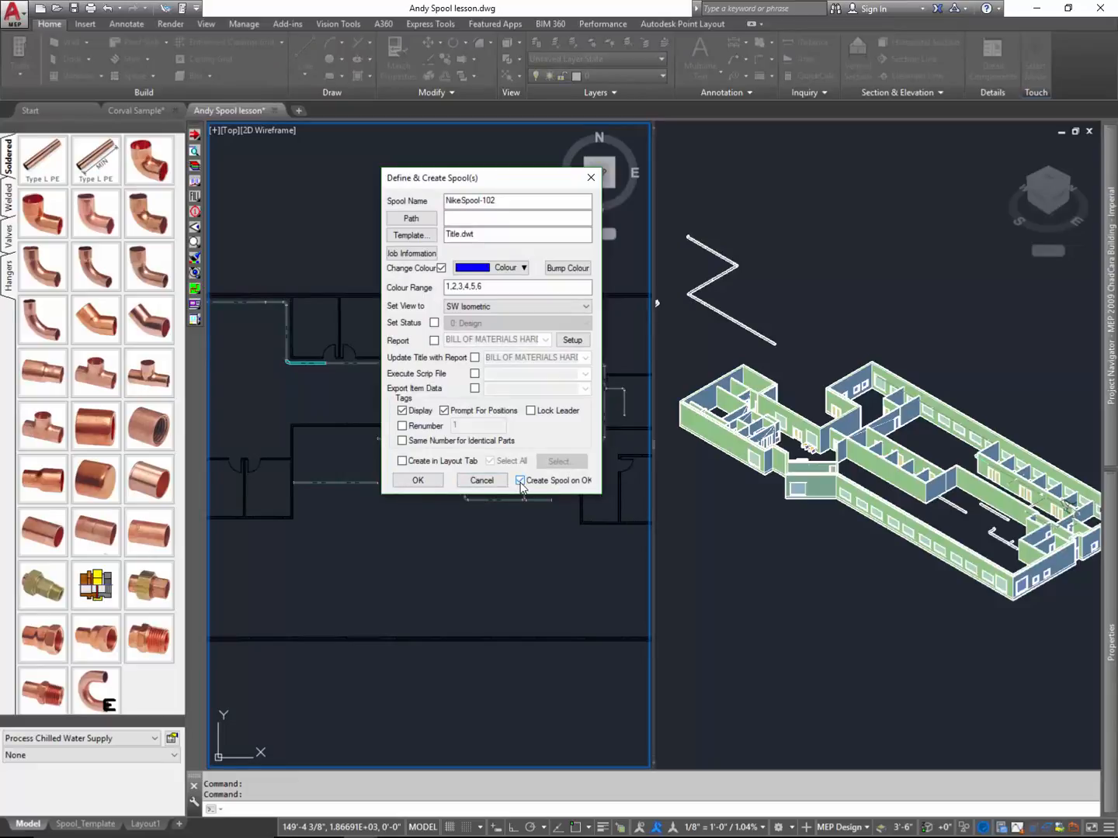
{"action": "left_click", "coordinate": [521, 479]}
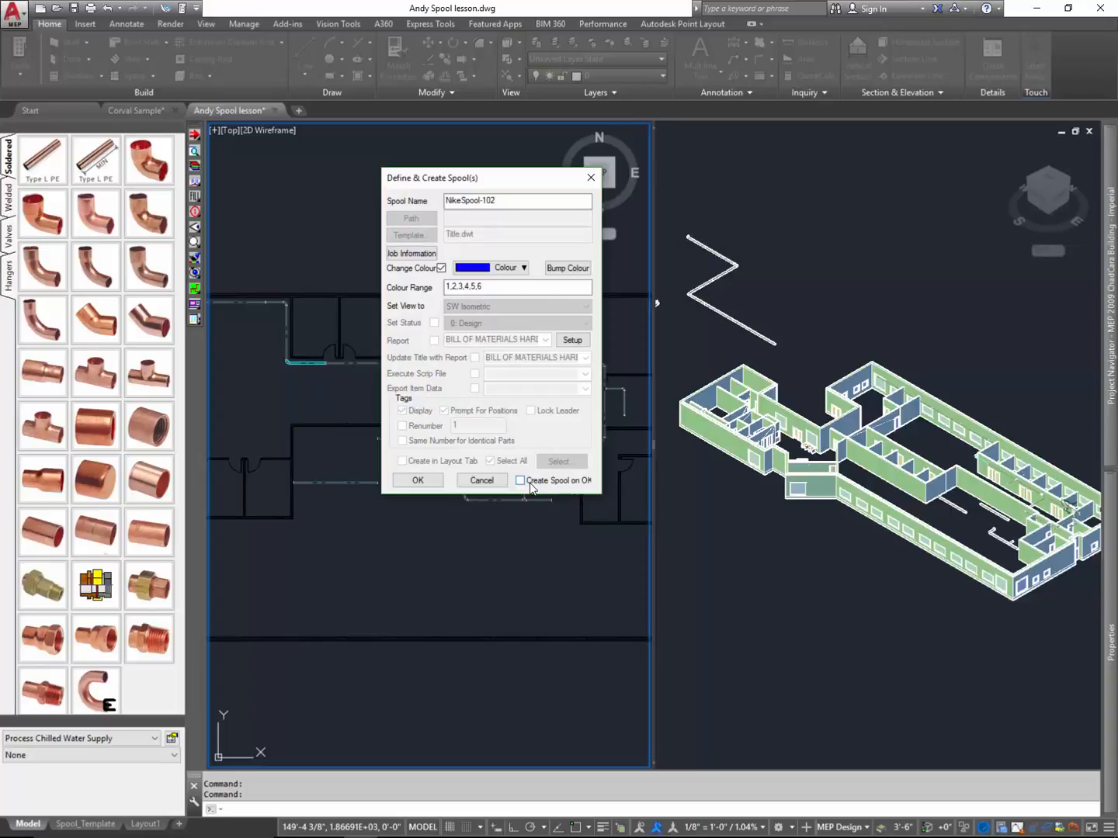
{"action": "left_click", "coordinate": [565, 269]}
{"action": "left_click", "coordinate": [564, 269]}
{"action": "left_click", "coordinate": [564, 270]}
{"action": "left_click", "coordinate": [564, 269]}
{"action": "left_click", "coordinate": [564, 269]}
{"action": "left_click", "coordinate": [564, 270]}
{"action": "left_click", "coordinate": [564, 269]}
{"action": "left_click", "coordinate": [565, 269]}
{"action": "left_click", "coordinate": [418, 480]}
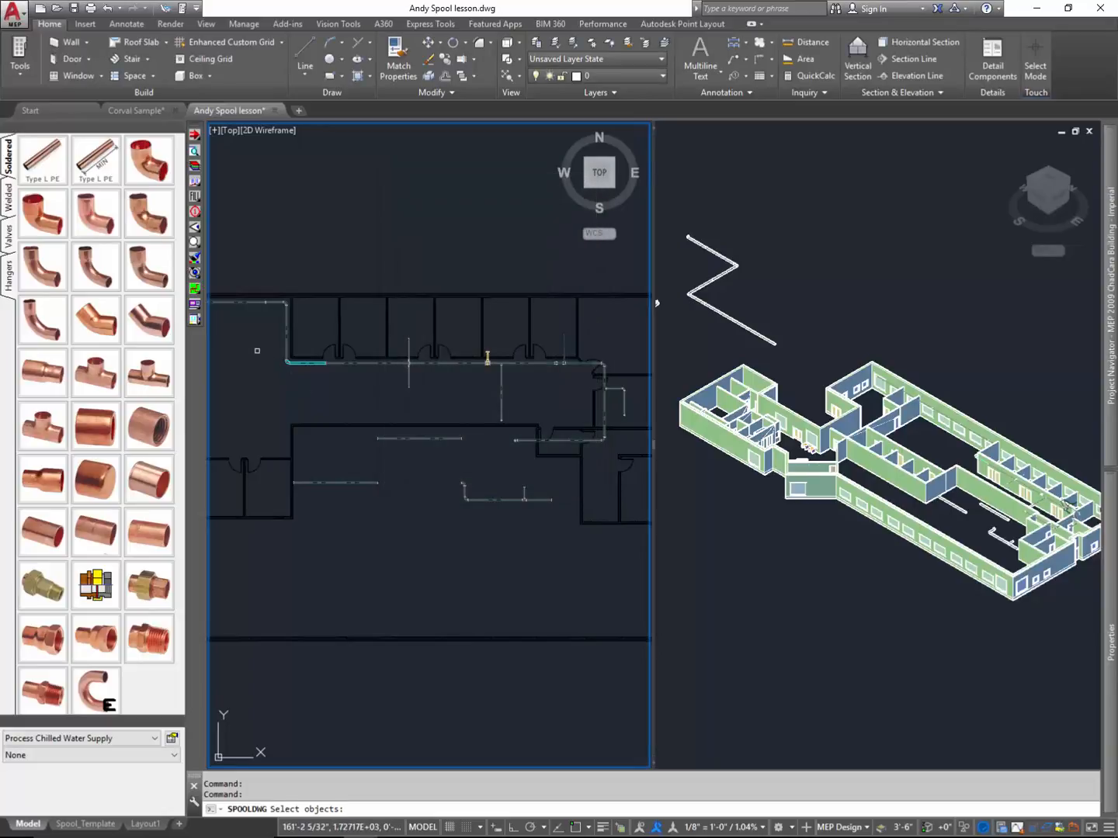
{"action": "left_click", "coordinate": [257, 351]}
{"action": "left_click", "coordinate": [334, 385]}
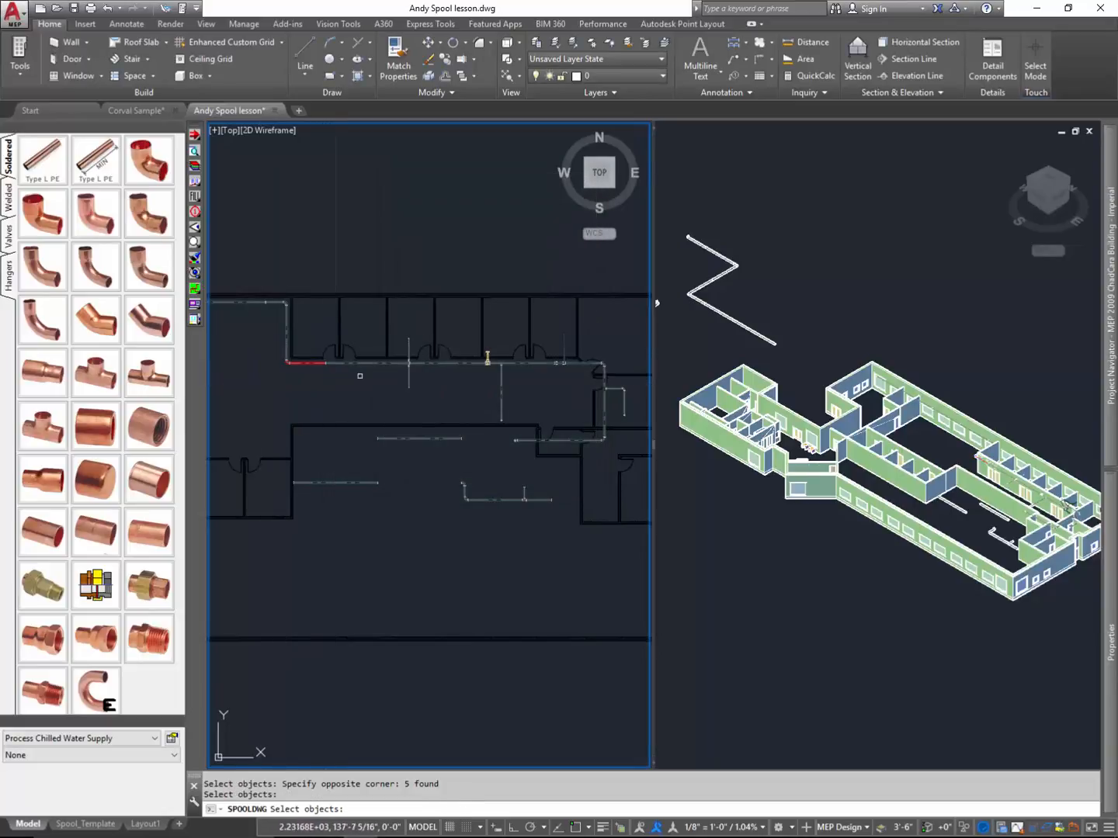
{"action": "left_click", "coordinate": [312, 352]}
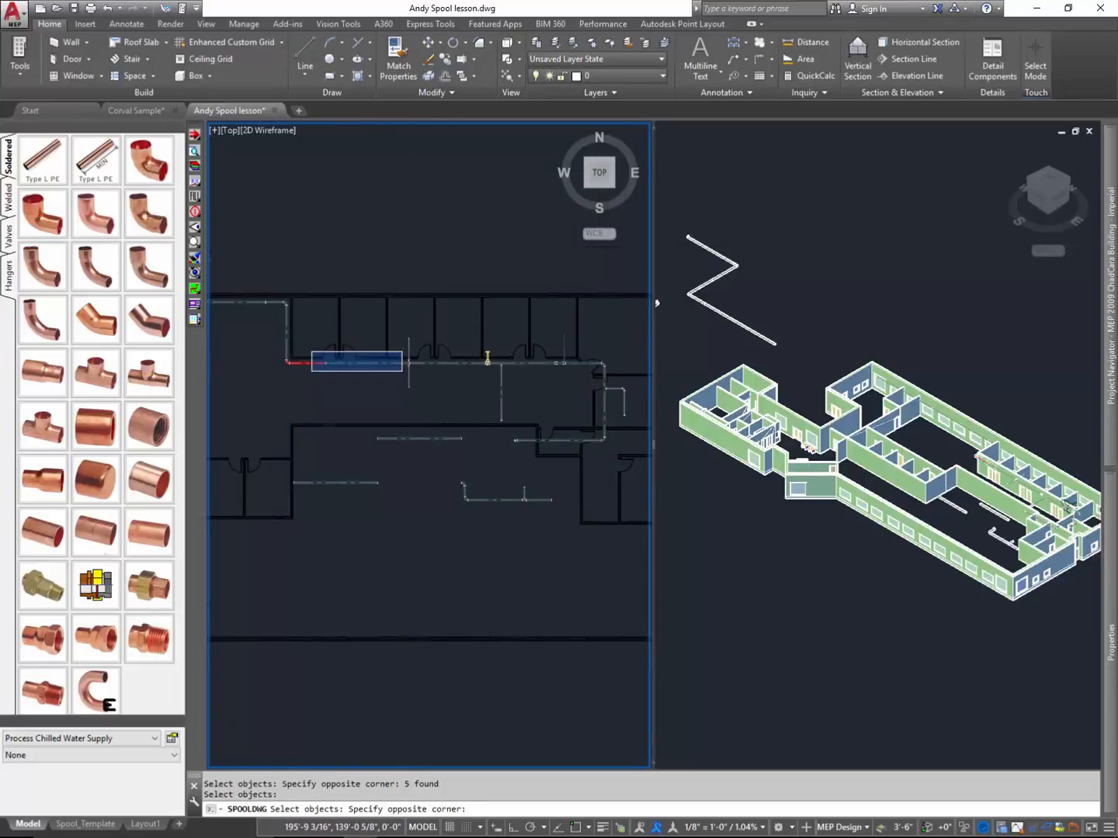
{"action": "scroll", "coordinate": [435, 370], "scroll_direction": "up", "scroll_amount": 3}
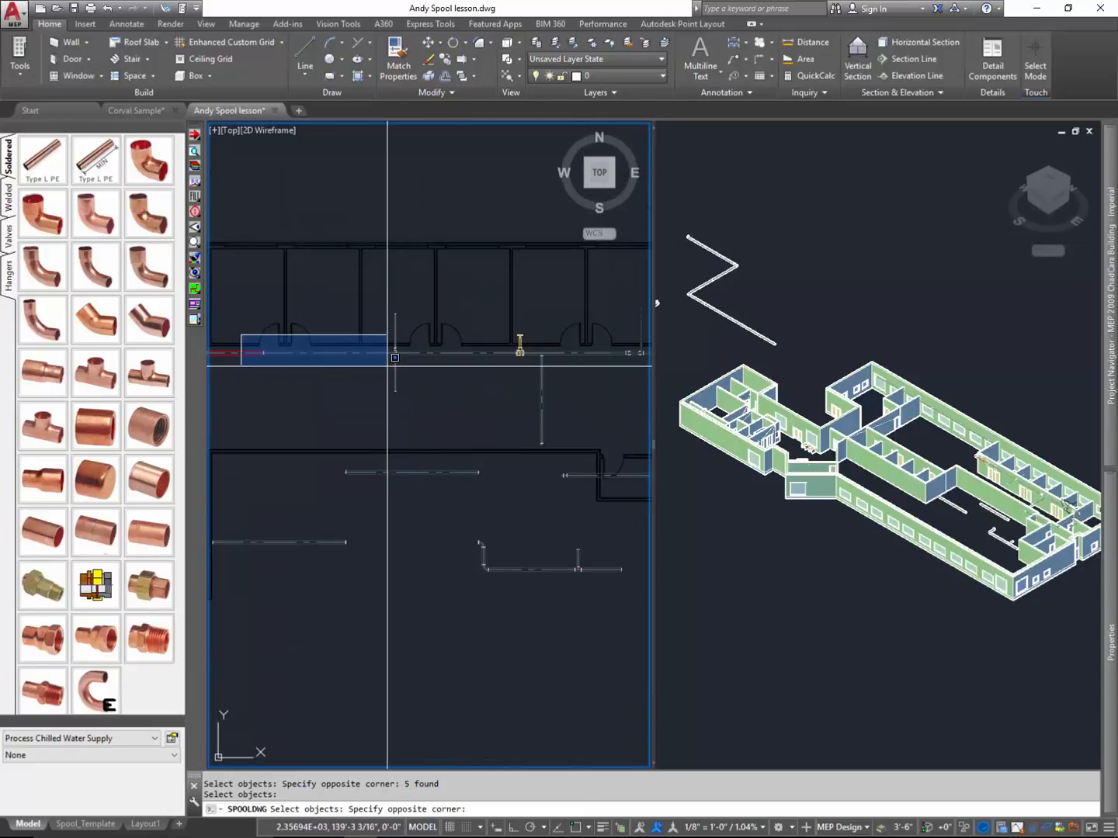
{"action": "key", "text": "Return"}
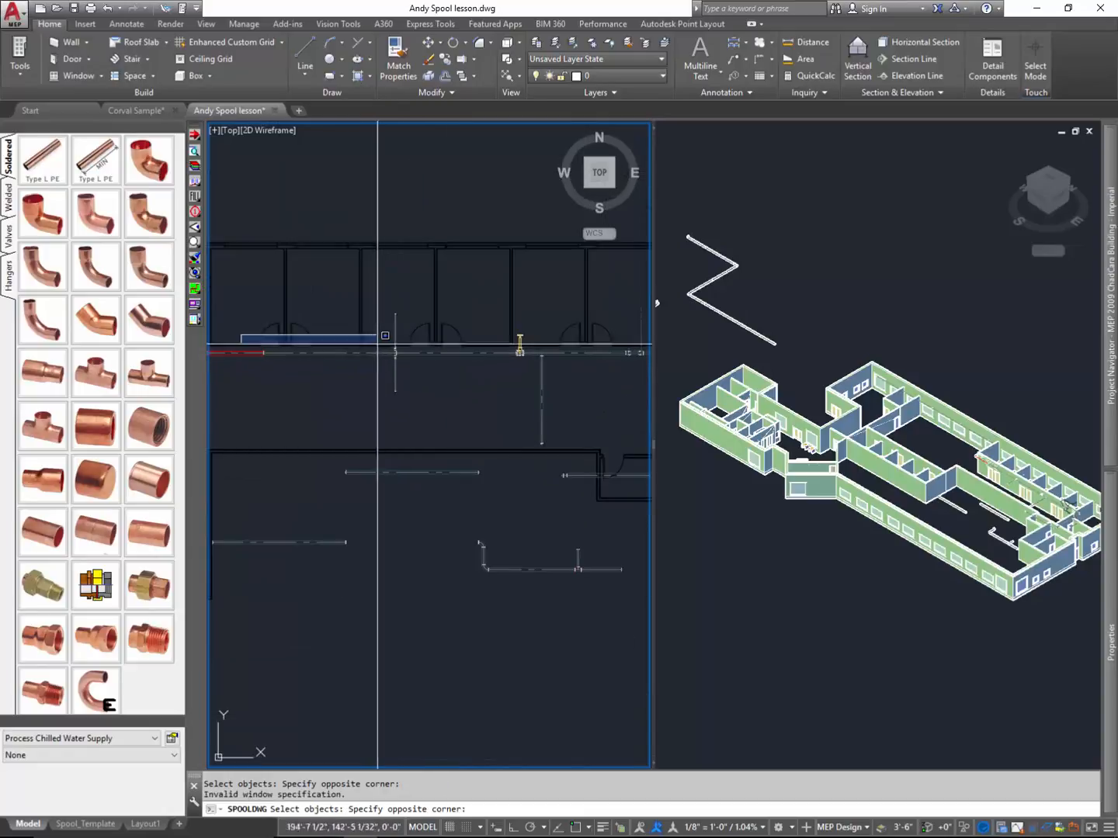
{"action": "left_click", "coordinate": [332, 351]}
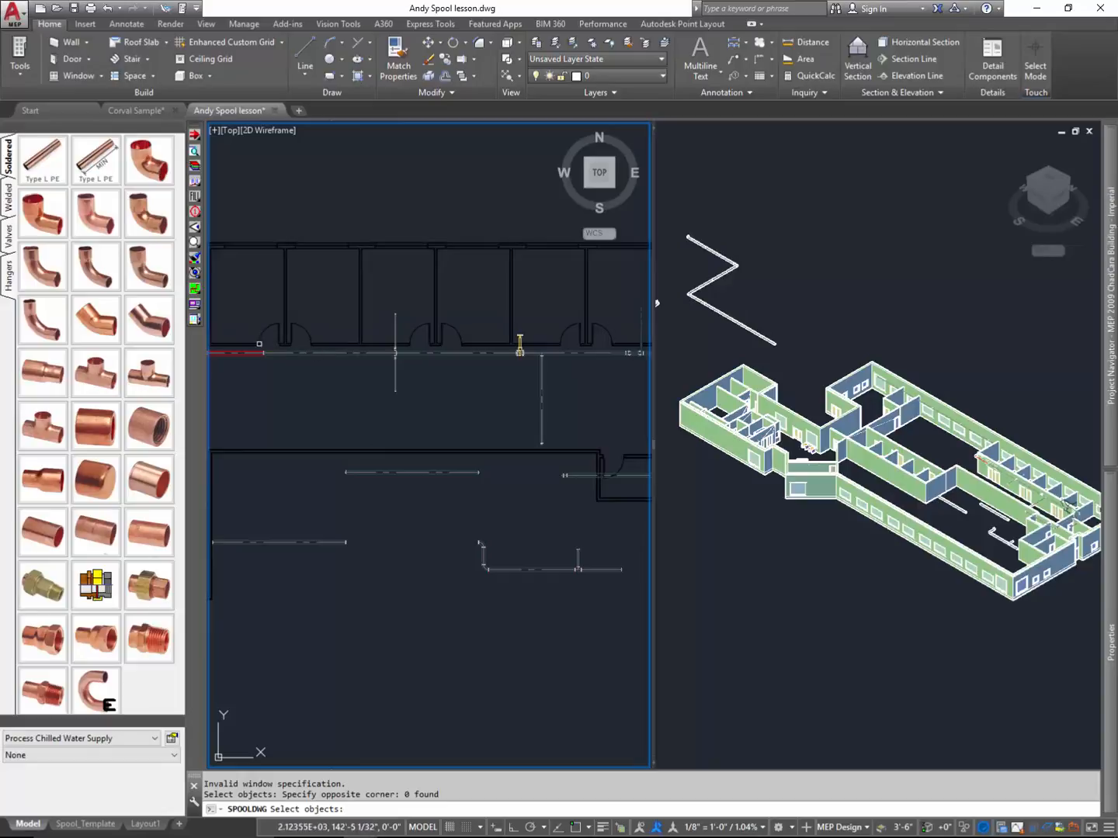
- Define the next spool from the joint and corridor pipe beyond the red spool, accepting the already spooled item into the new spool
{"action": "left_click", "coordinate": [248, 337]}
{"action": "left_click", "coordinate": [314, 368]}
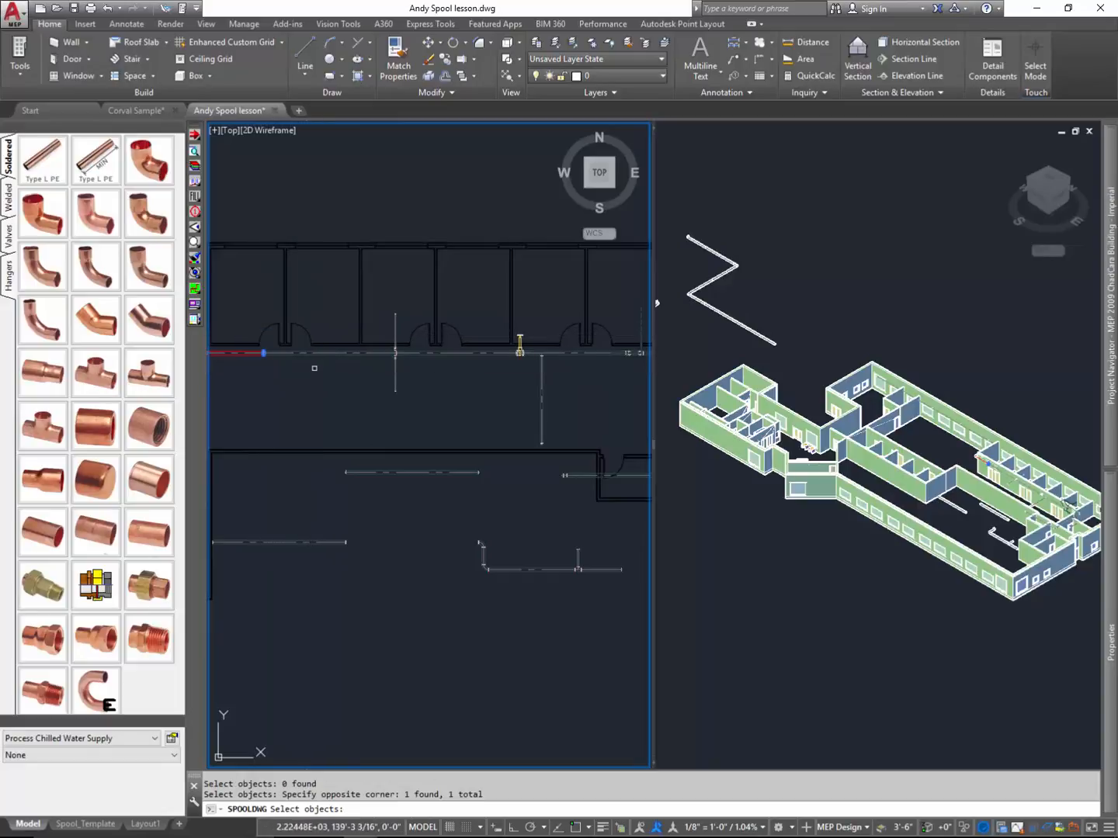
{"action": "left_click", "coordinate": [394, 333]}
{"action": "key", "text": "Return"}
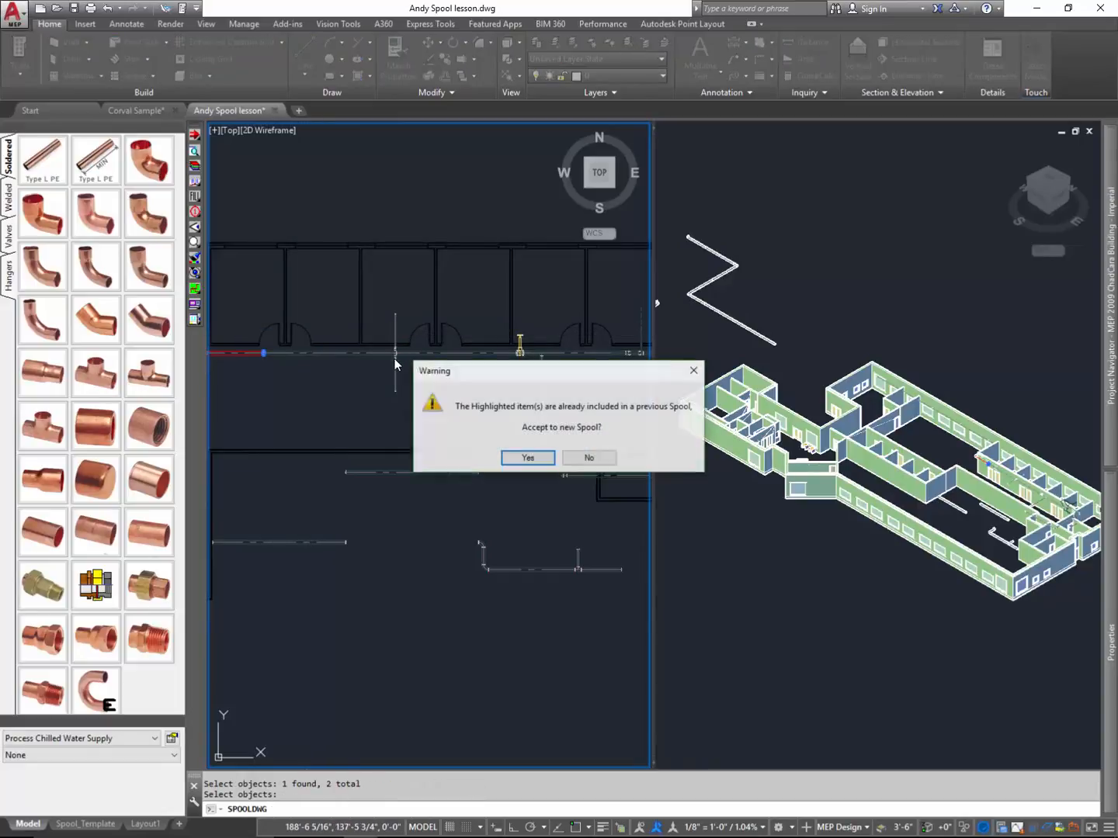
{"action": "left_click", "coordinate": [527, 458]}
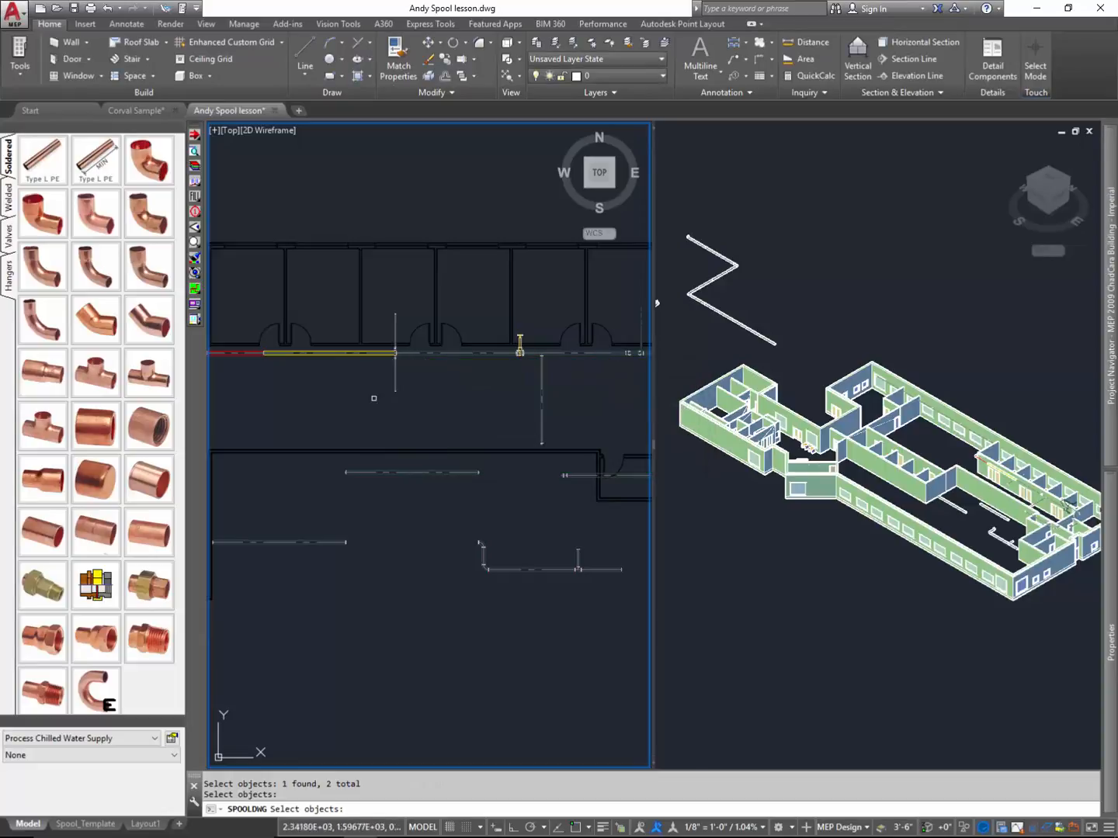
- Define one spool from the branch pipes and fittings crossing the corridor run, and another from the corridor pipe leading to the valve
{"action": "scroll", "coordinate": [381, 305], "scroll_direction": "up", "scroll_amount": 4}
{"action": "left_click", "coordinate": [390, 308]}
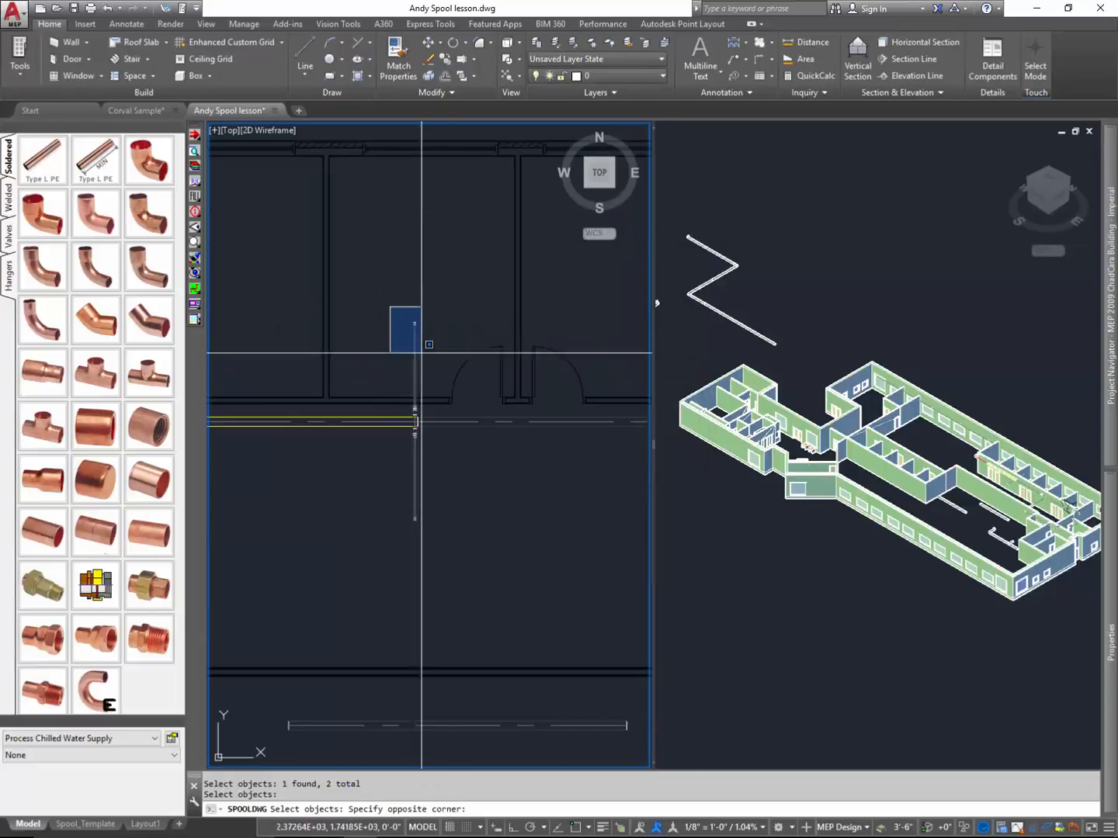
{"action": "left_click", "coordinate": [458, 545]}
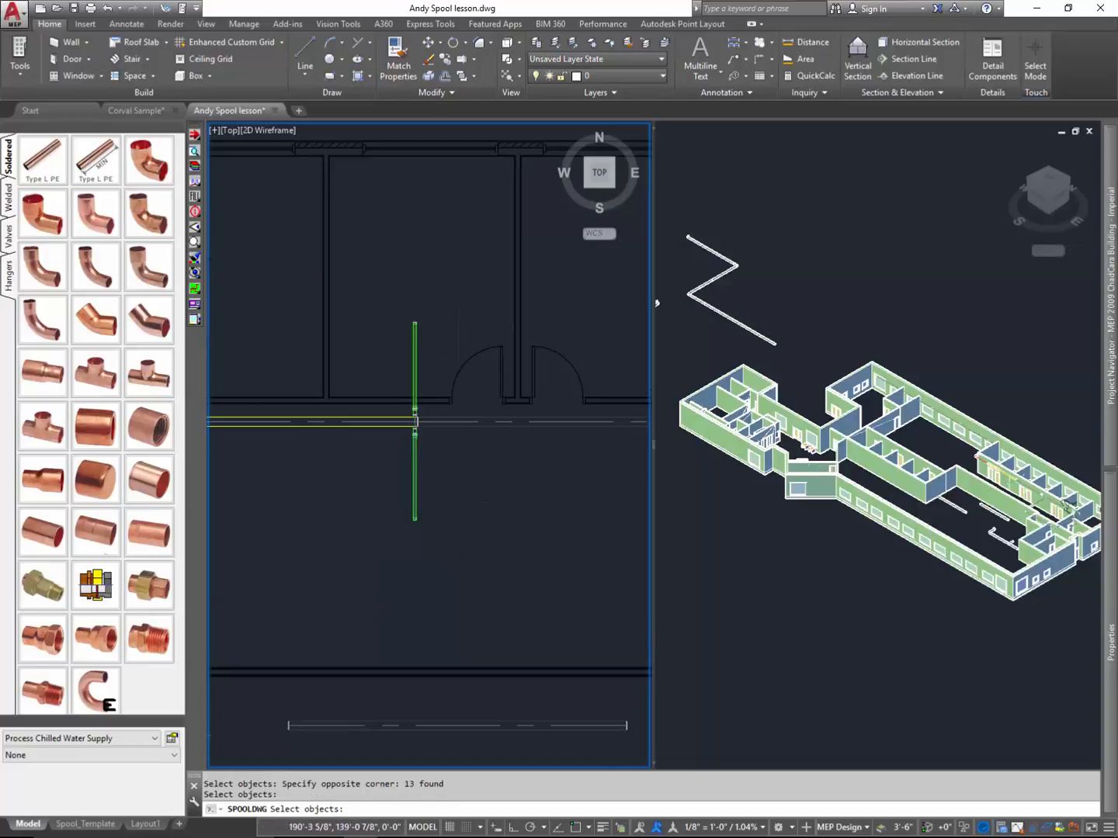
{"action": "scroll", "coordinate": [316, 456], "scroll_direction": "down", "scroll_amount": 2}
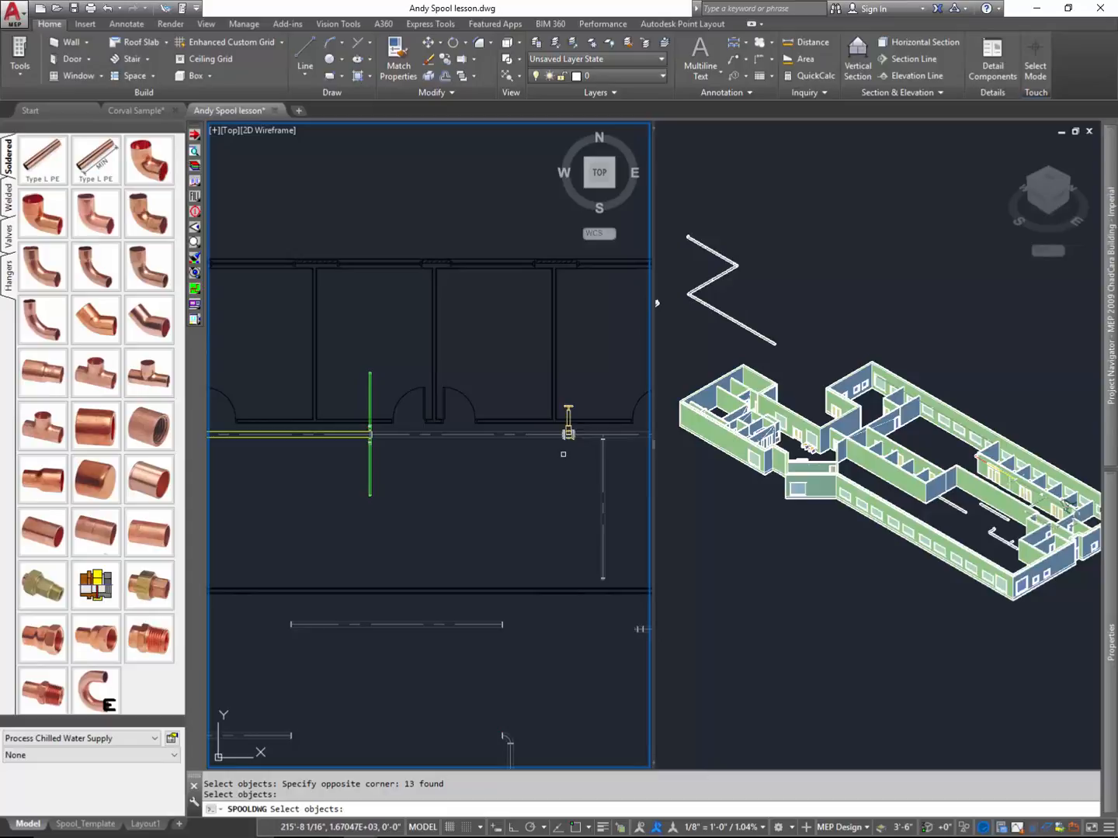
{"action": "left_click", "coordinate": [541, 453]}
{"action": "left_click", "coordinate": [505, 431]}
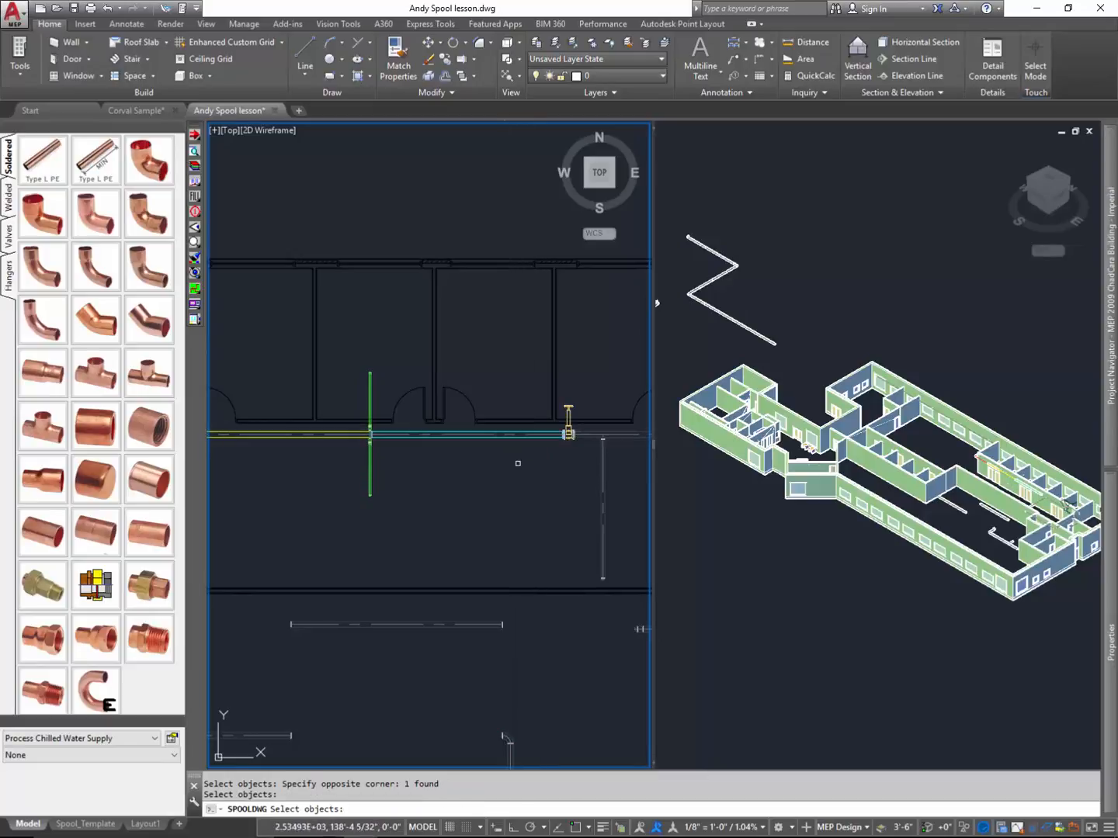
- Define the next spool from the valve assembly and the nearby branch pipe running across the corridor
{"action": "mouse_move", "coordinate": [576, 451]}
{"action": "middle_mouse_down"}
{"action": "mouse_move", "coordinate": [497, 470]}
{"action": "mouse_move", "coordinate": [374, 466]}
{"action": "middle_mouse_up"}
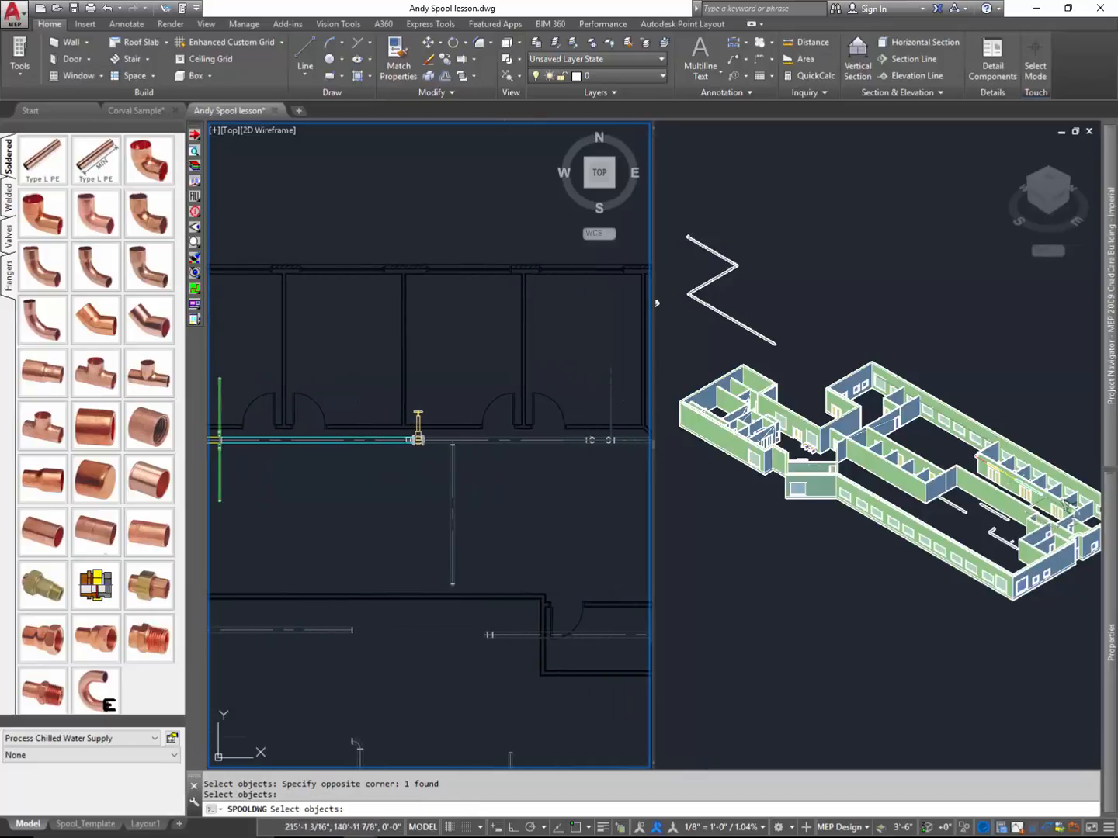
{"action": "left_click", "coordinate": [380, 388]}
{"action": "left_click", "coordinate": [474, 598]}
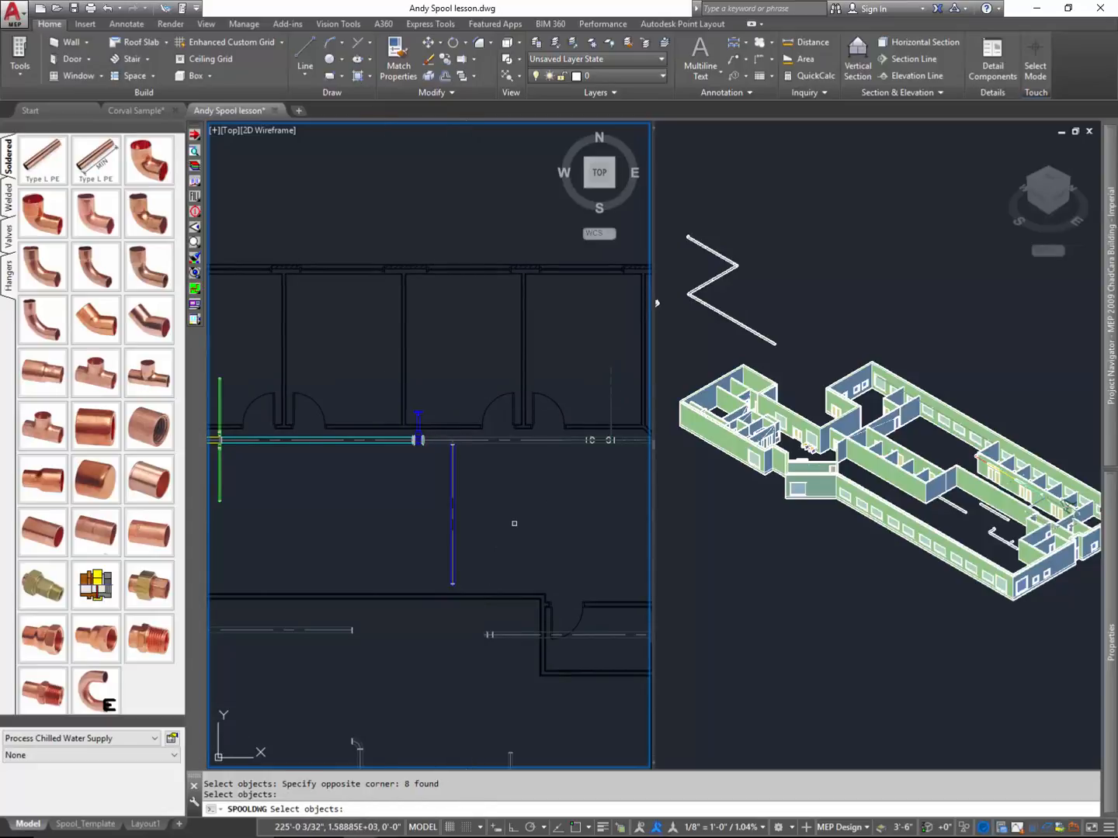
- Check the coloured spools in the isometric view, and define the next spool from the short offset section with two elbows in the corridor run
{"action": "left_click", "coordinate": [1000, 477]}
{"action": "scroll", "coordinate": [999, 476], "scroll_direction": "up", "scroll_amount": 6}
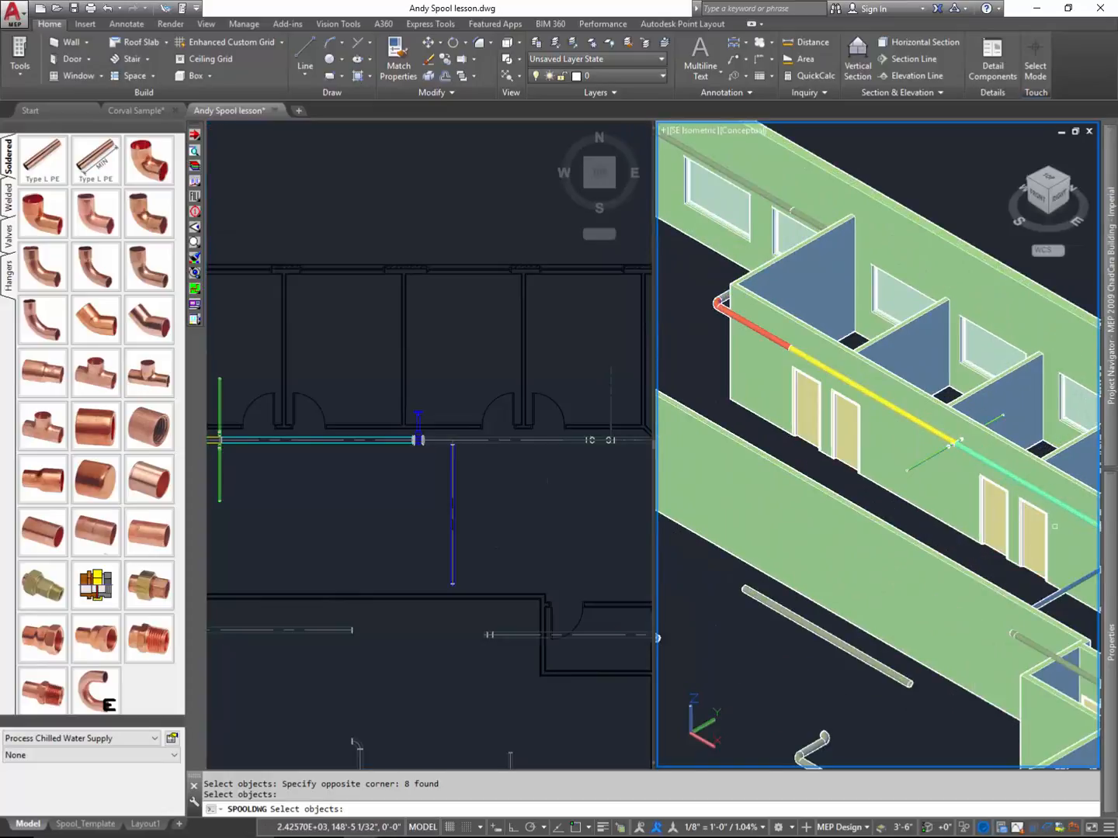
{"action": "middle_click_drag", "start_coordinate": [1055, 527], "coordinate": [851, 489]}
{"action": "middle_click_drag", "start_coordinate": [1007, 591], "coordinate": [871, 518]}
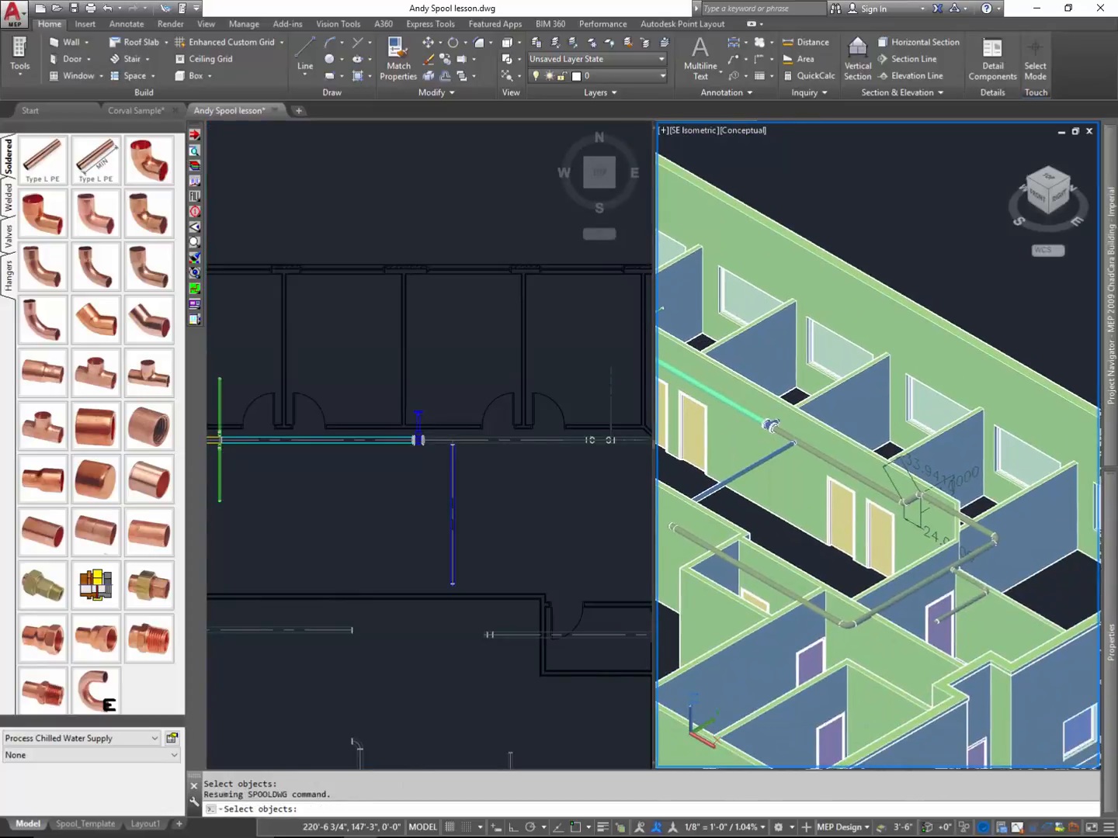
{"action": "left_click", "coordinate": [512, 485]}
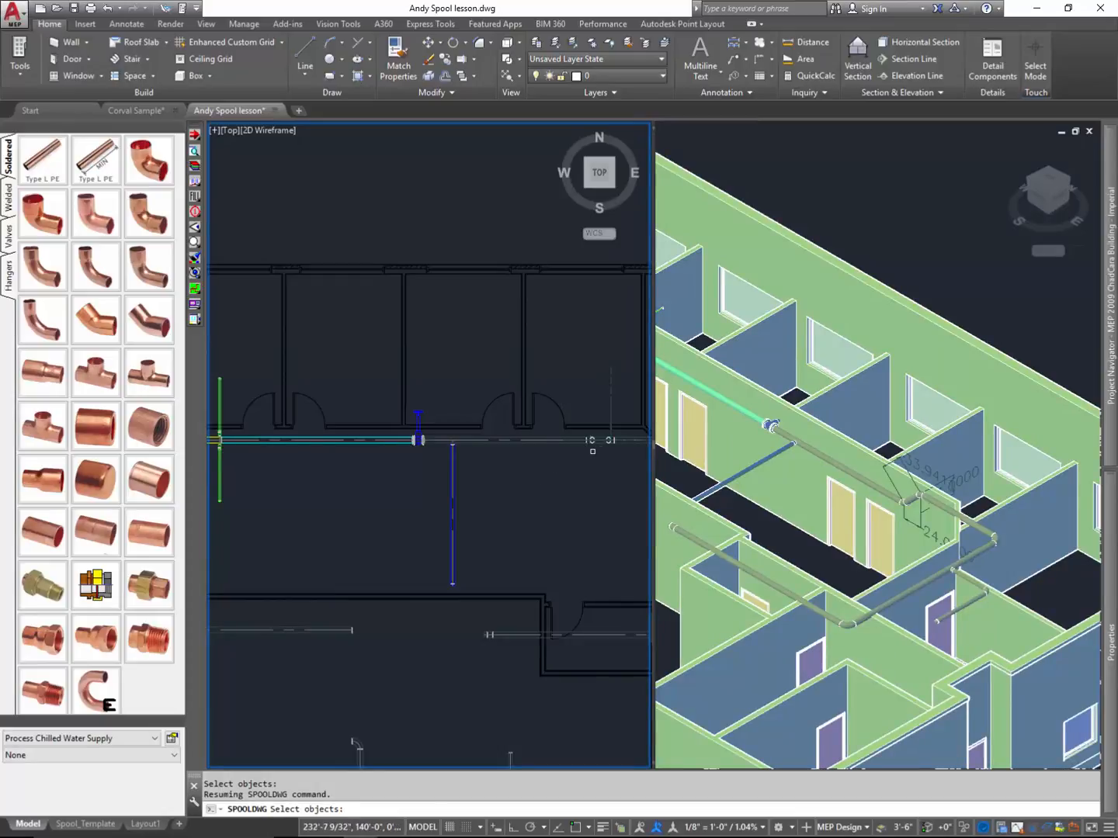
{"action": "scroll", "coordinate": [594, 457], "scroll_direction": "up", "scroll_amount": 3}
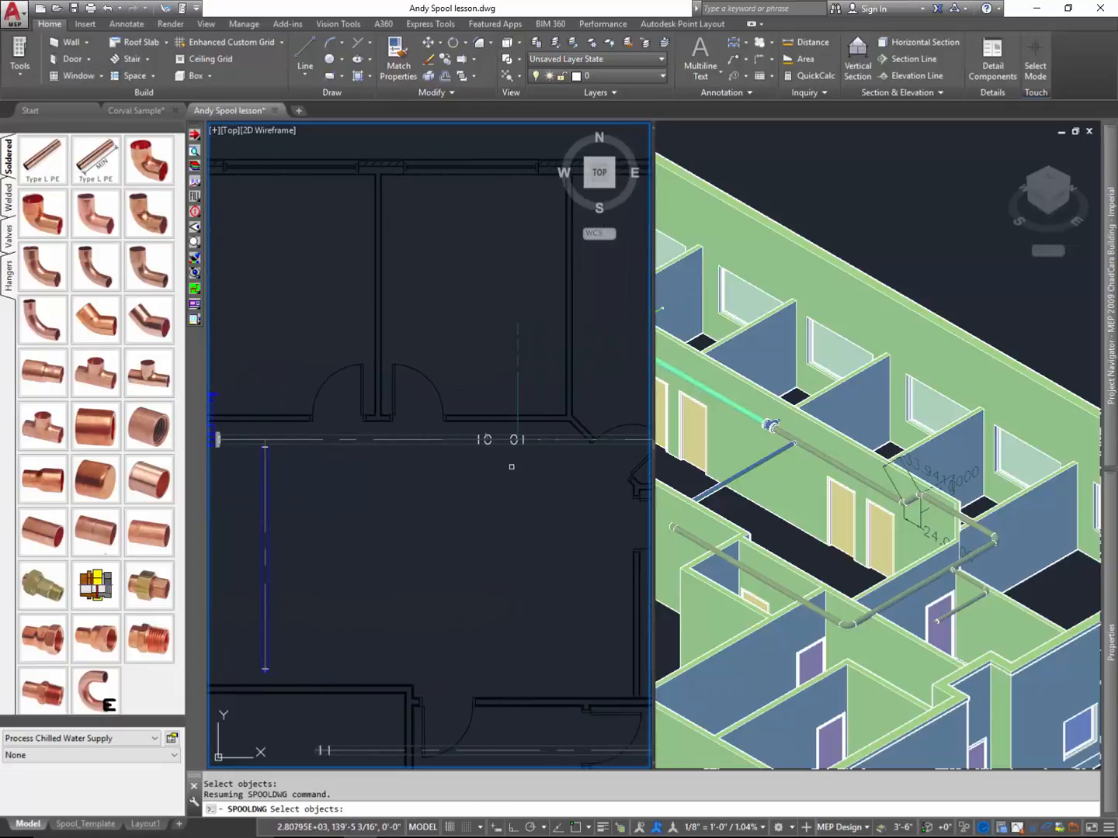
{"action": "left_click", "coordinate": [462, 392]}
{"action": "left_click", "coordinate": [541, 479]}
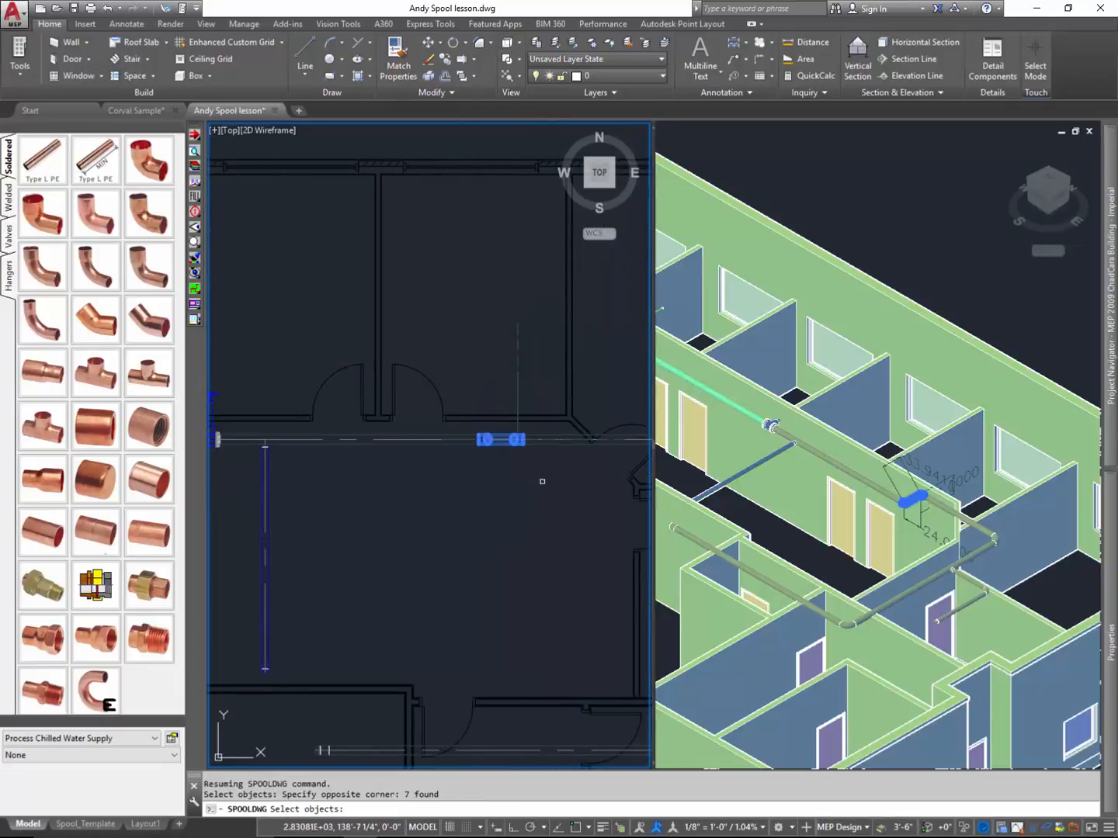
- Define the next spool from the corridor pipe beyond the offset, both corner elbows and the perpendicular run between them
{"action": "middle_click_drag", "start_coordinate": [541, 481], "coordinate": [364, 480]}
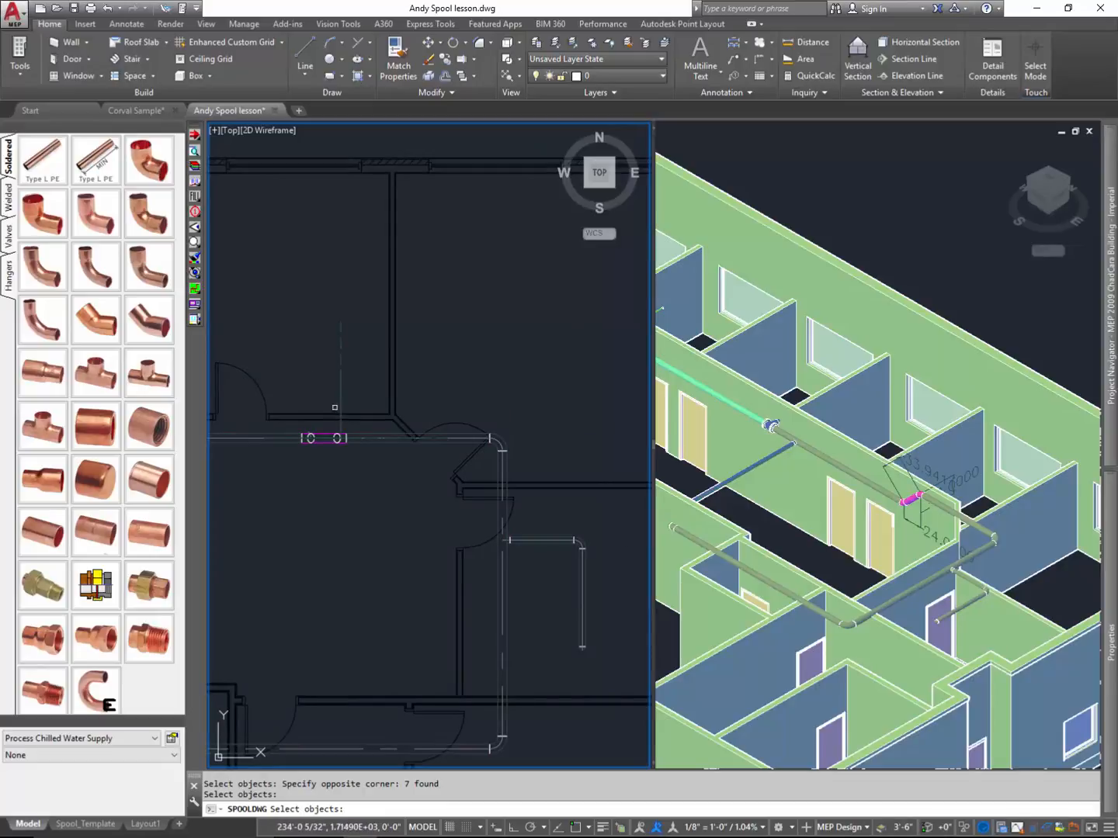
{"action": "left_click", "coordinate": [394, 440]}
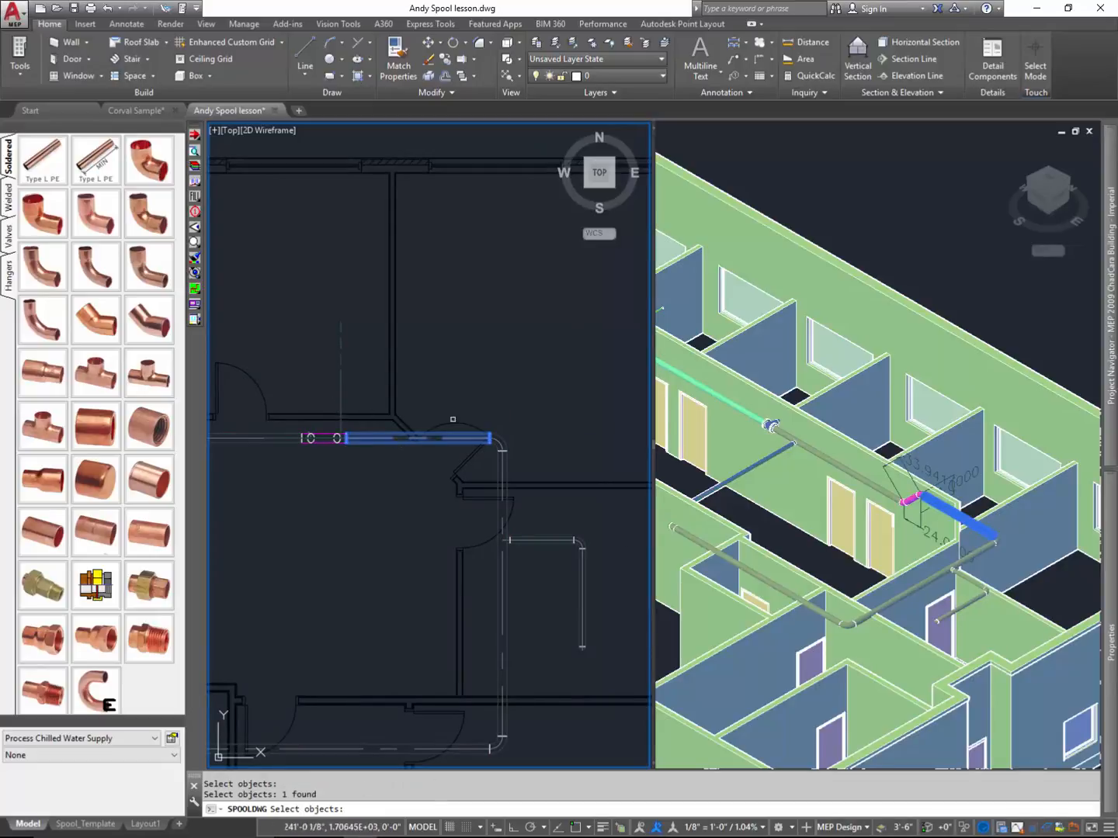
{"action": "left_click", "coordinate": [466, 398]}
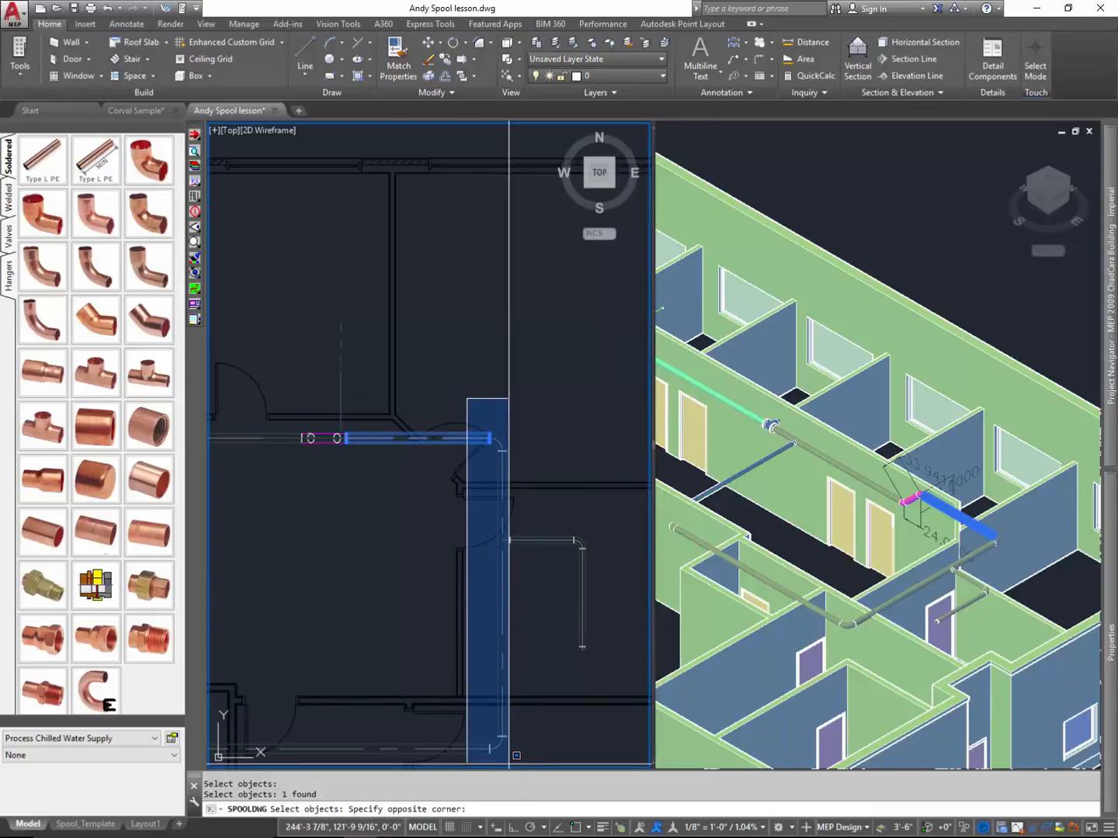
{"action": "left_click", "coordinate": [511, 755]}
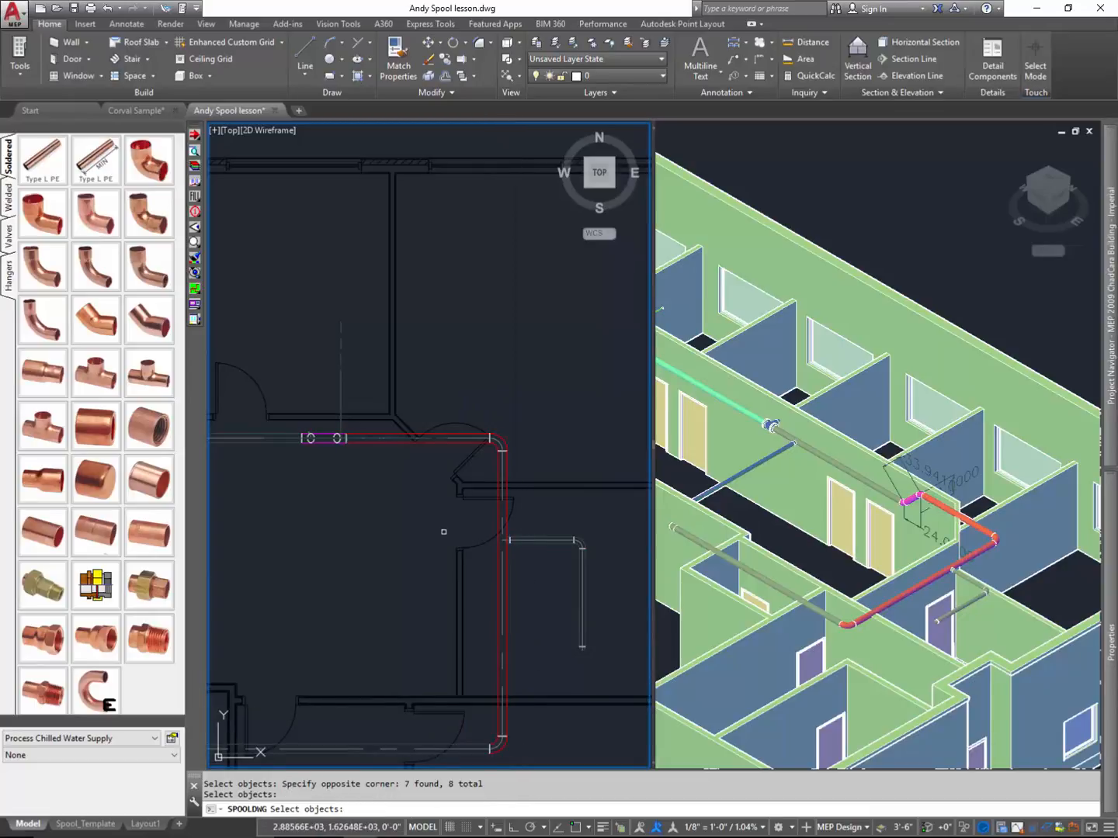
- Define the last spool from the L-shaped branch off the perpendicular run, and end the spool definition
{"action": "left_click", "coordinate": [482, 525]}
{"action": "left_click", "coordinate": [624, 665]}
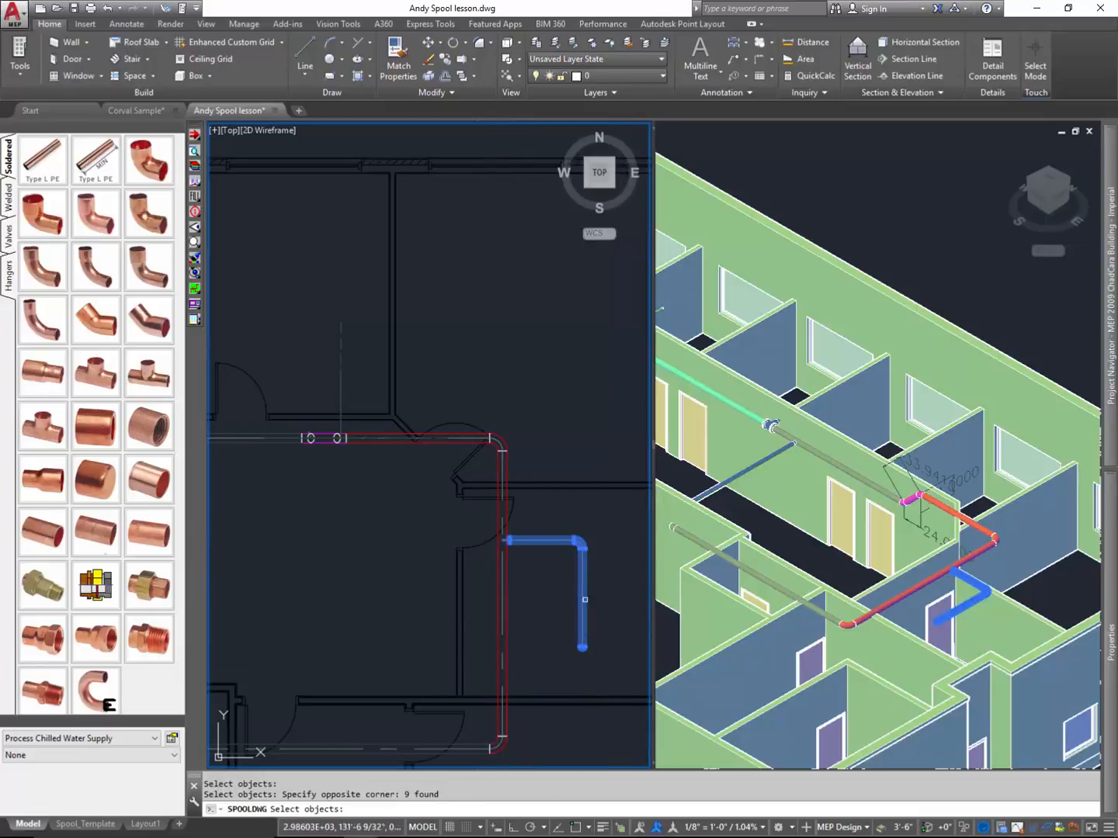
{"action": "key", "text": "Return"}
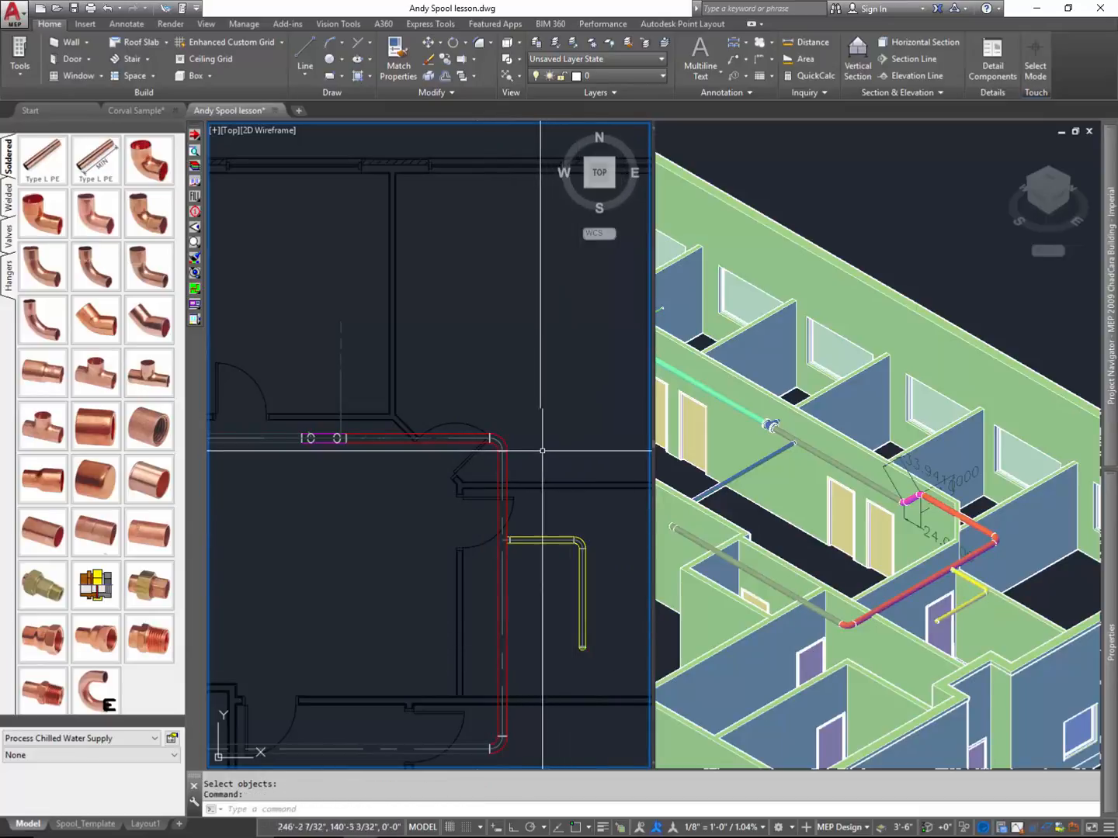
{"action": "scroll", "coordinate": [575, 457], "scroll_direction": "down", "scroll_amount": 4}
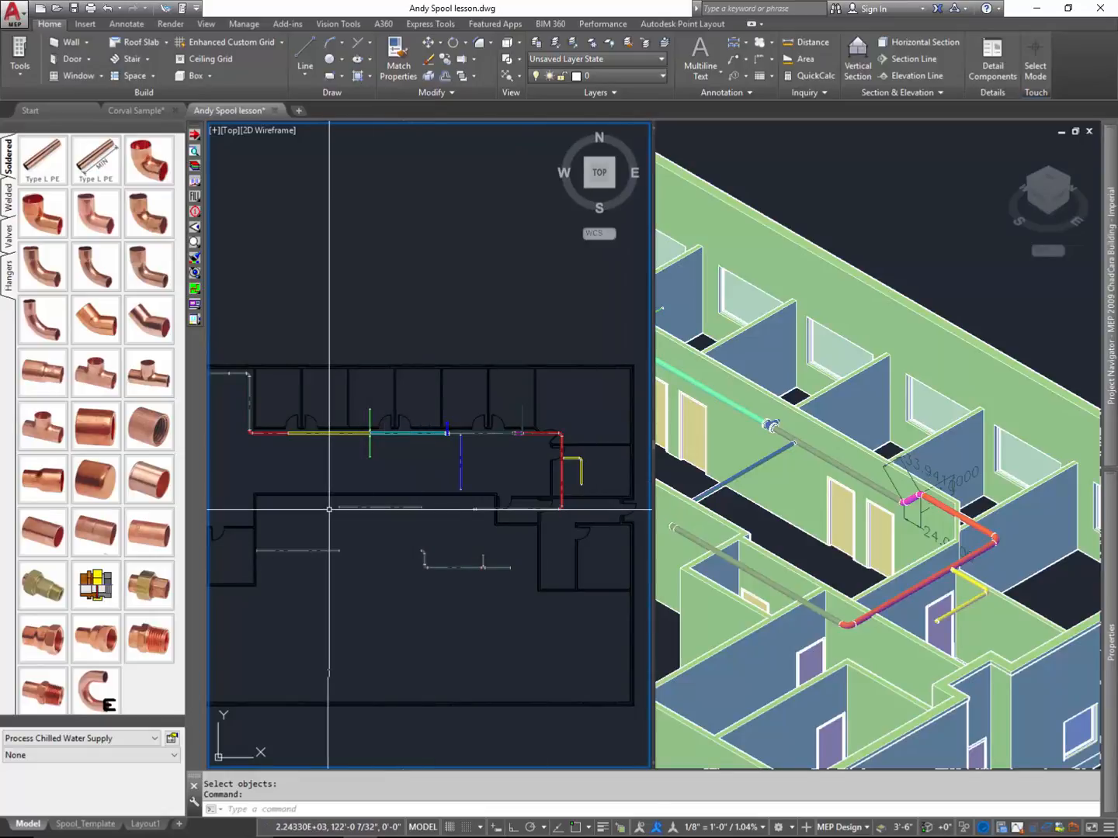
- Start Batch Create Spool(s), review the list of defined spools, and include all of them in the batch
{"action": "left_click_drag", "start_coordinate": [195, 304], "coordinate": [240, 304]}
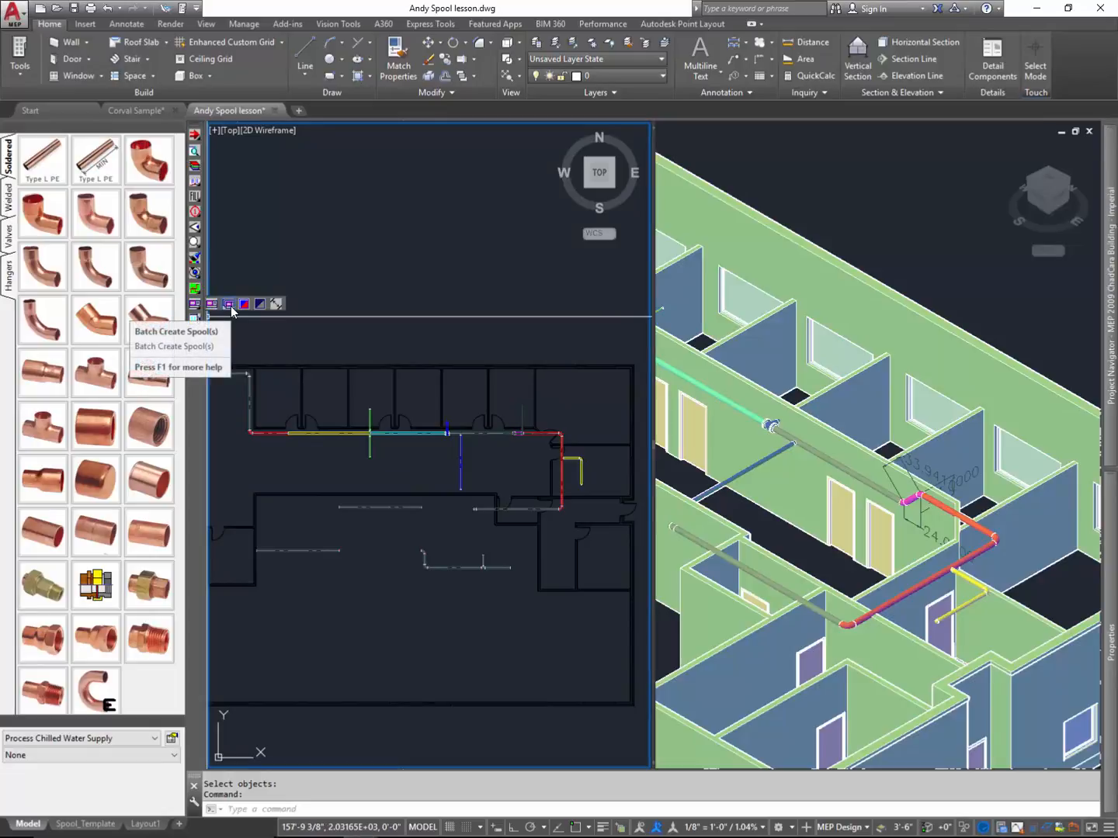
{"action": "left_click", "coordinate": [231, 306]}
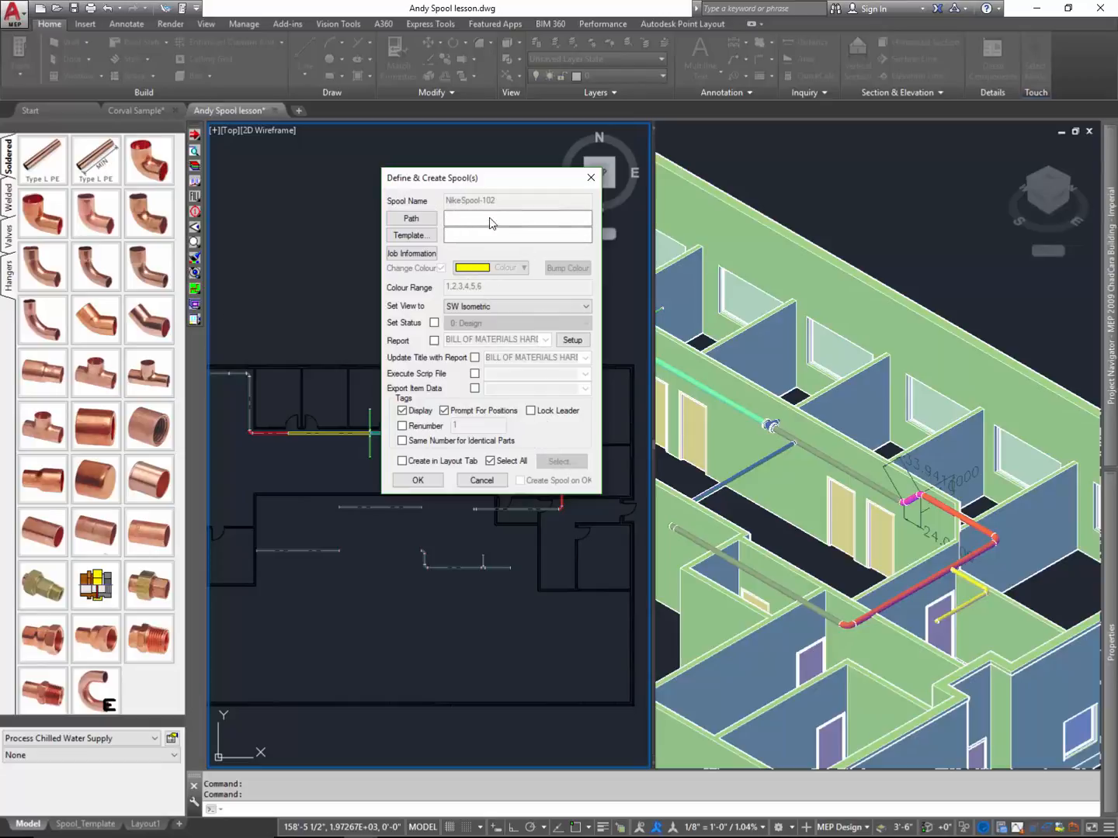
{"action": "left_click", "coordinate": [491, 461]}
{"action": "left_click", "coordinate": [555, 465]}
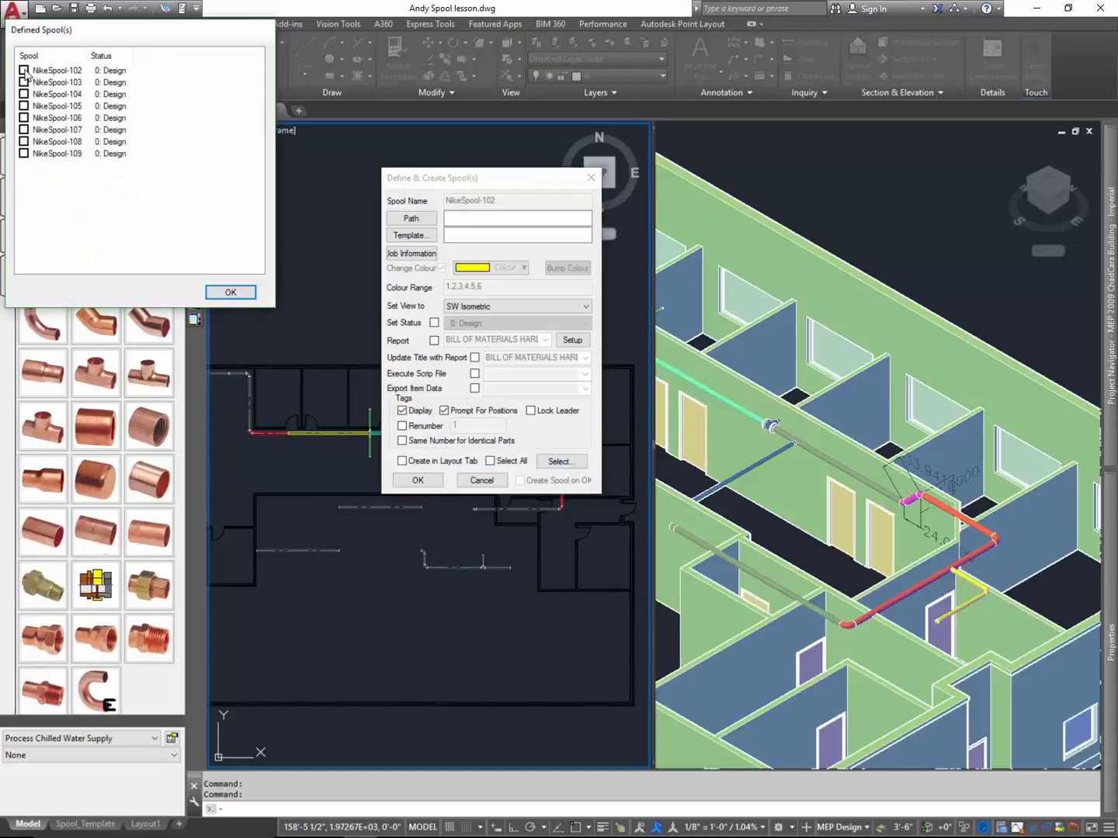
{"action": "left_click", "coordinate": [231, 293]}
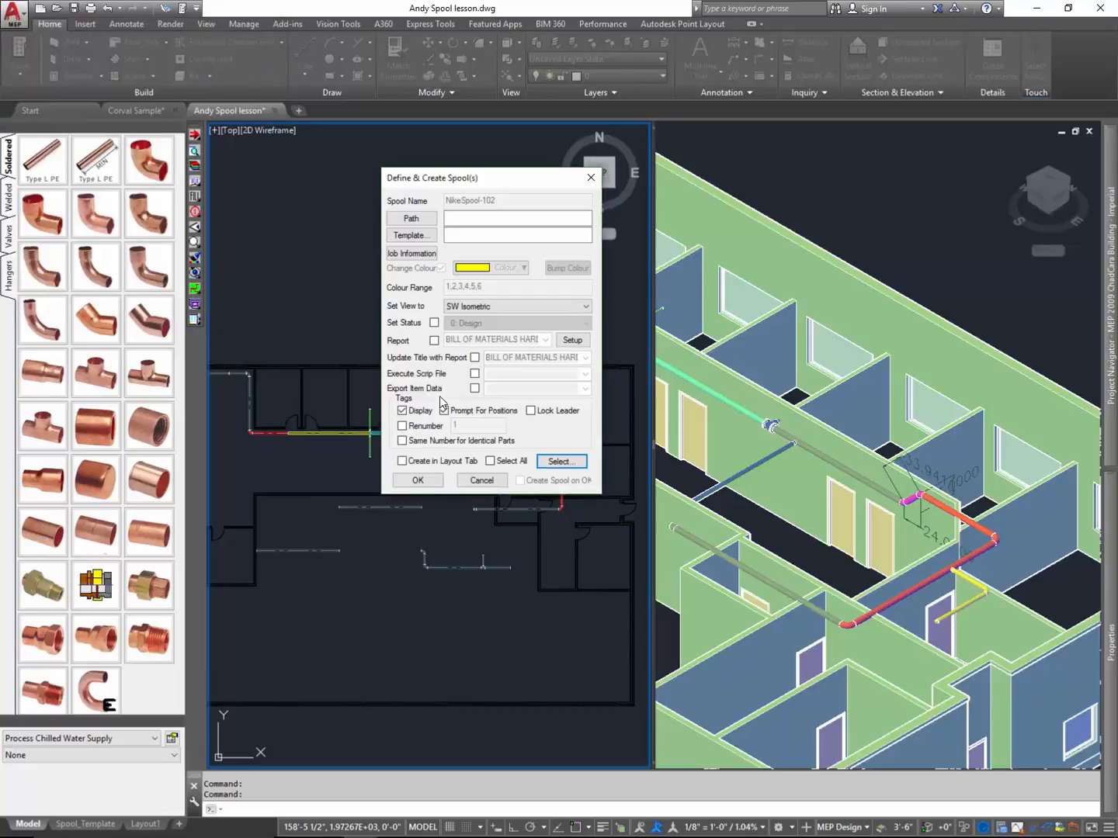
{"action": "left_click", "coordinate": [490, 462]}
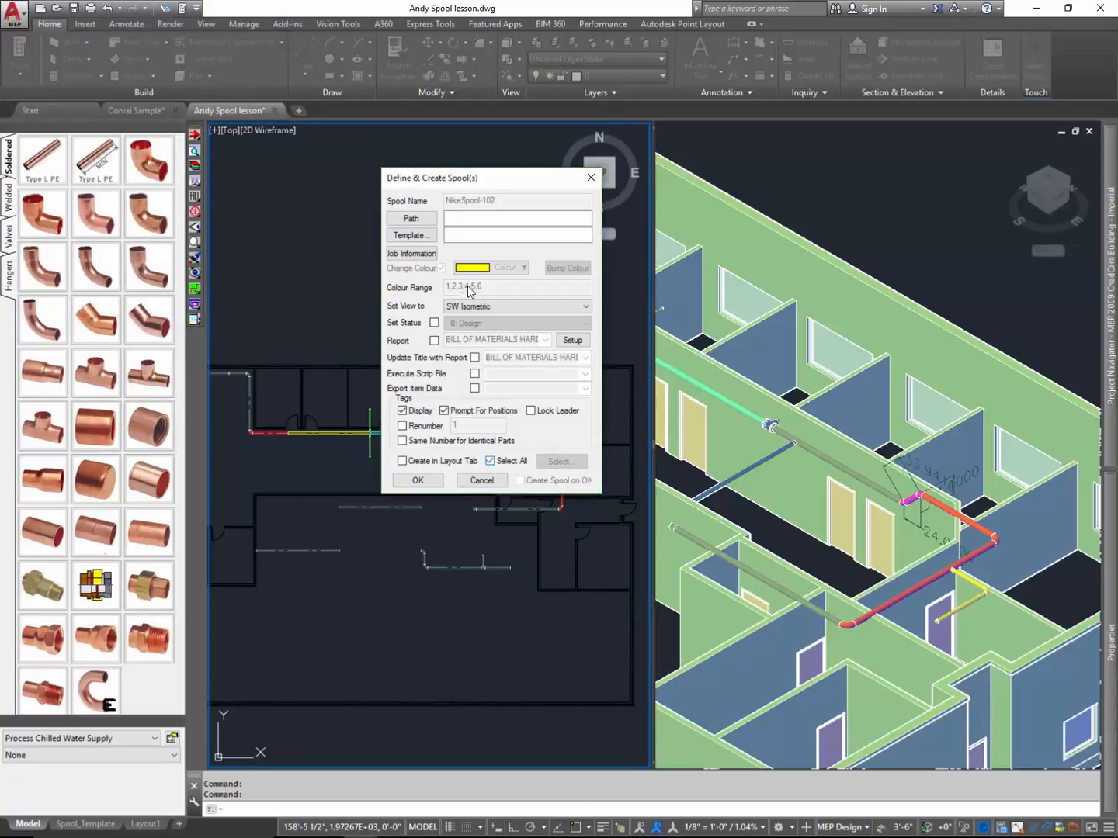
{"action": "left_click", "coordinate": [416, 223]}
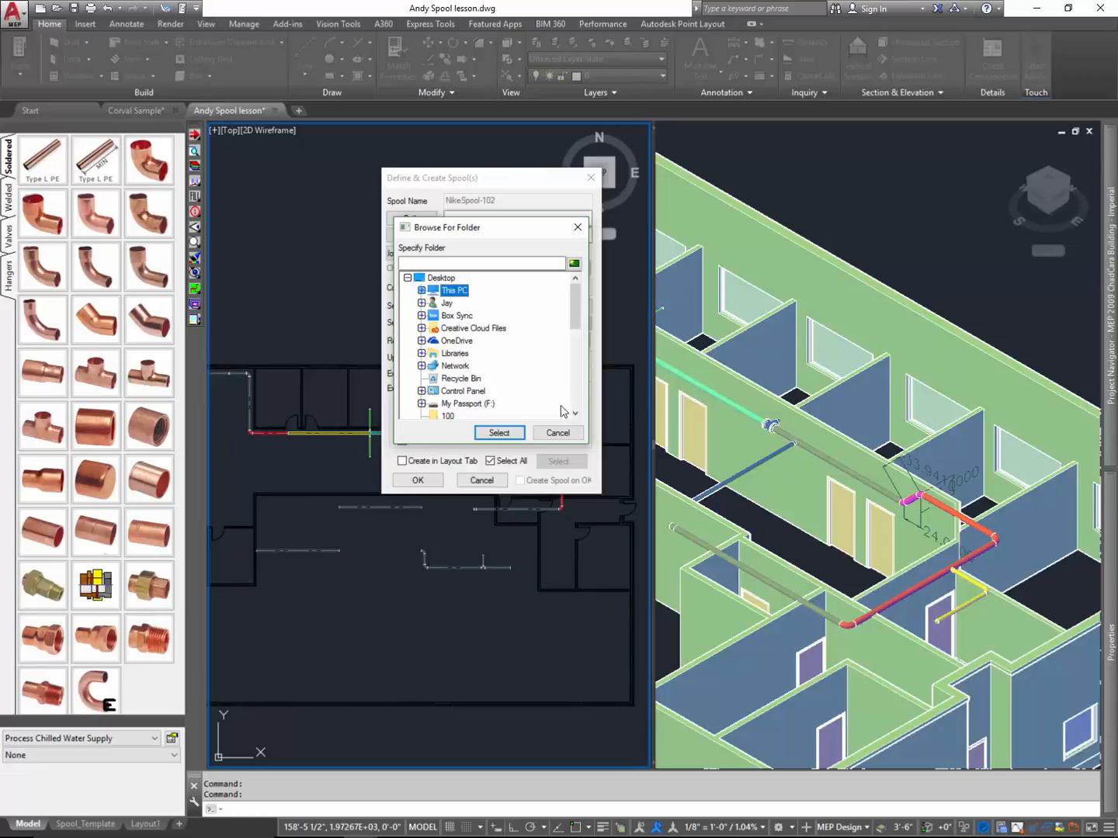
{"action": "left_click", "coordinate": [559, 431]}
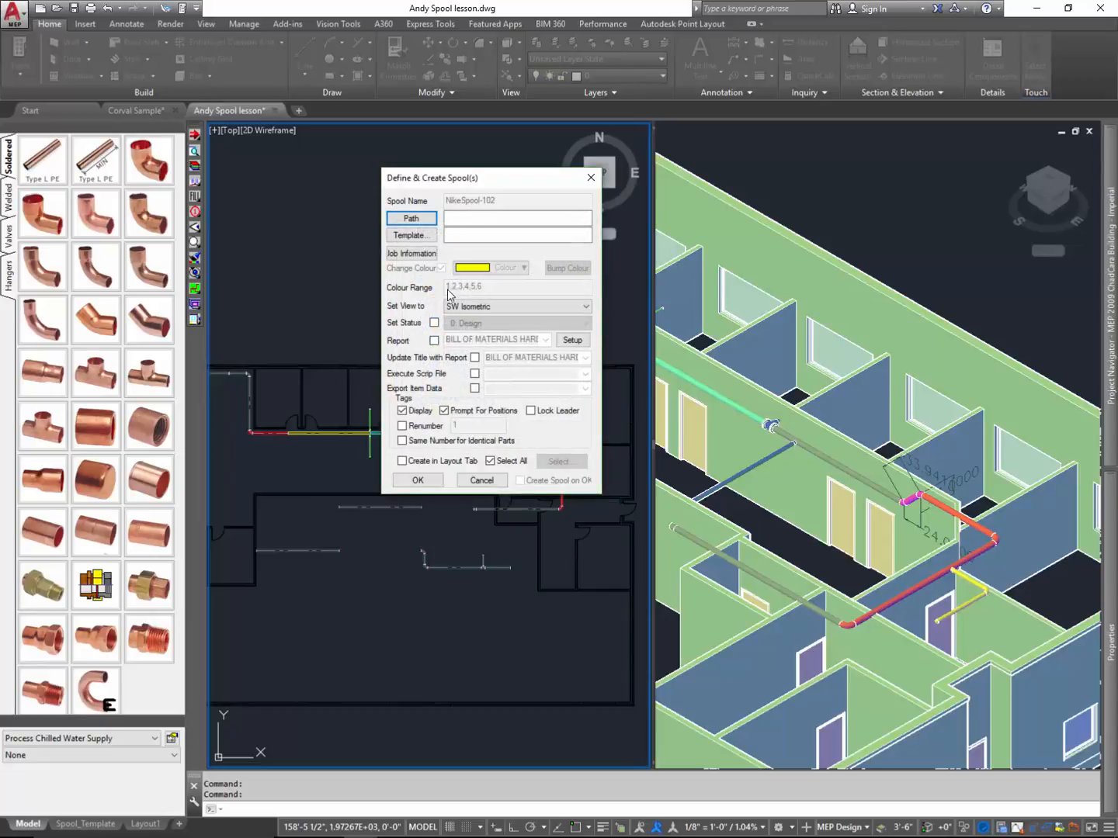
{"action": "left_click", "coordinate": [427, 236]}
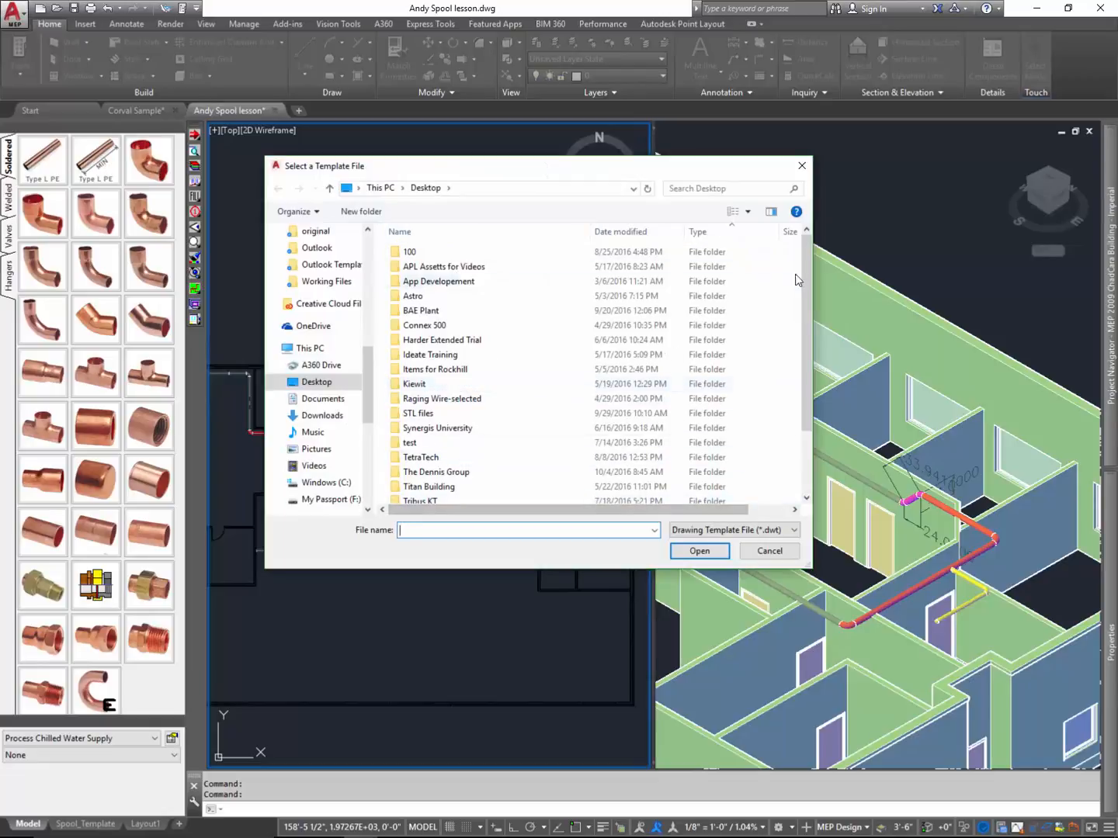
{"action": "left_click", "coordinate": [801, 165]}
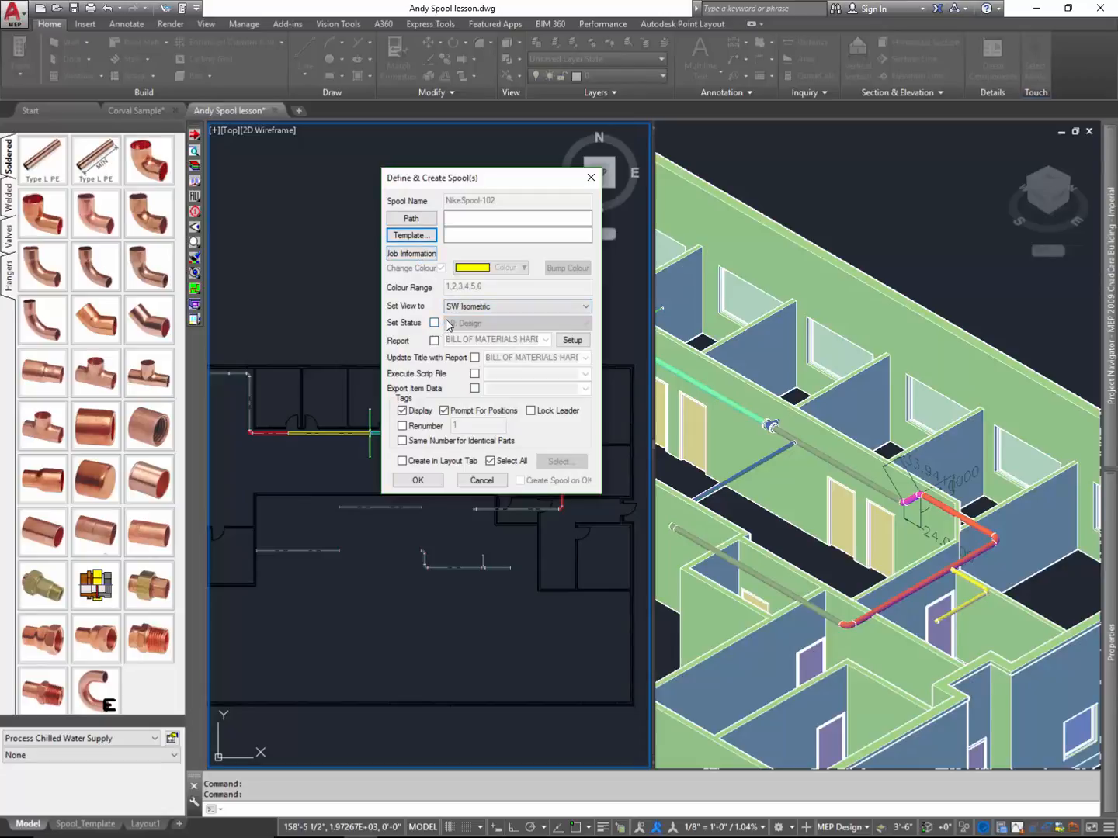
- Set the batch spools' view to Plan and review the existing report formats without changing the report setup
{"action": "left_click", "coordinate": [482, 309]}
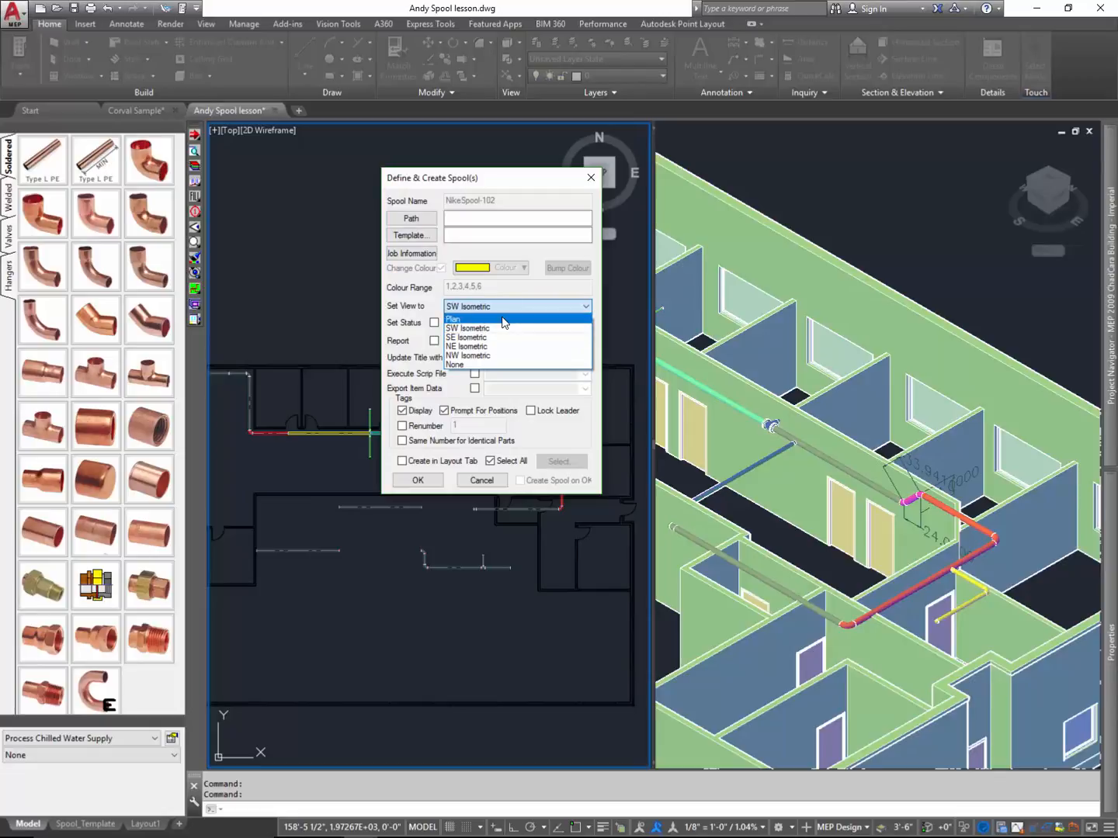
{"action": "left_click", "coordinate": [505, 320]}
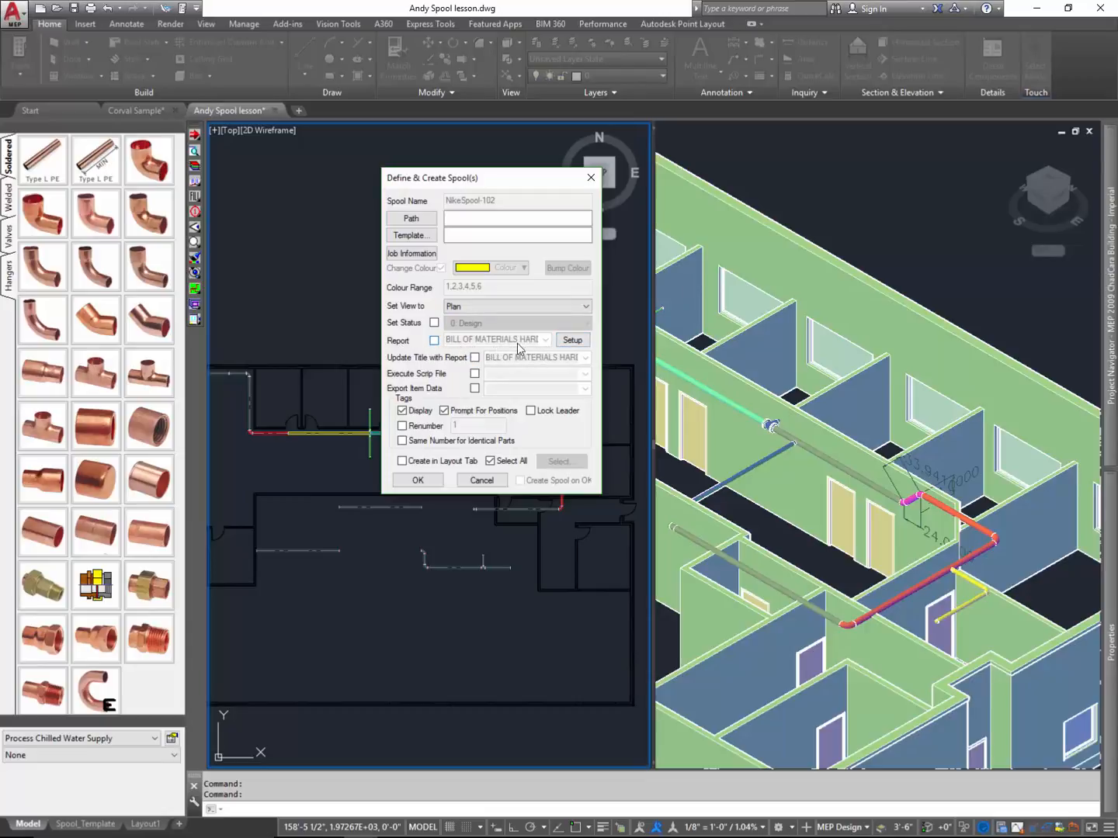
{"action": "left_click", "coordinate": [575, 345]}
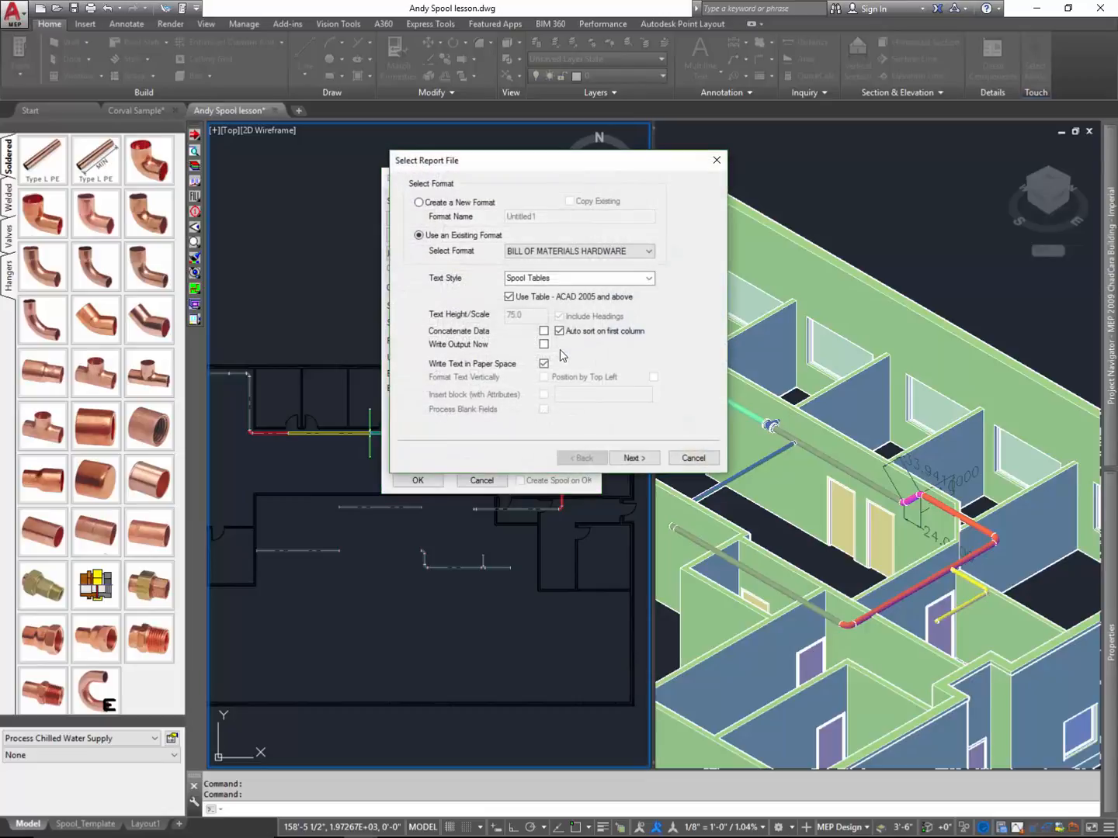
{"action": "left_click", "coordinate": [639, 251]}
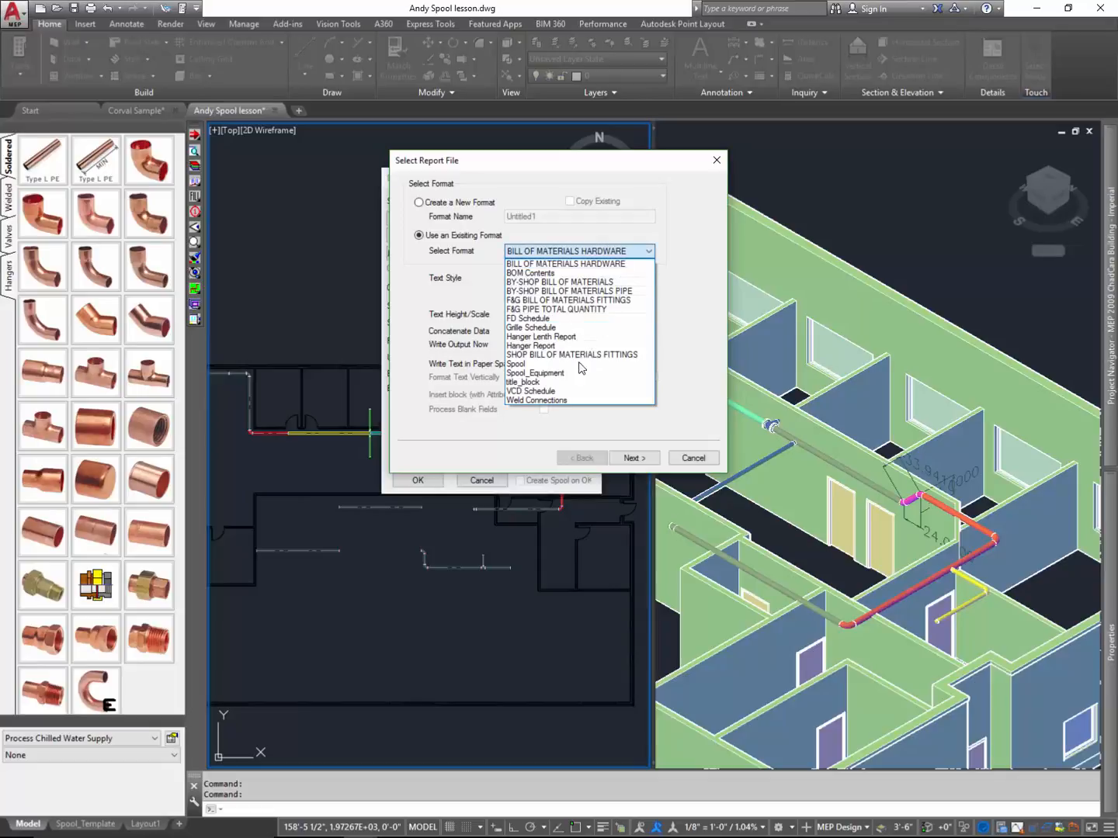
{"action": "left_click", "coordinate": [702, 458]}
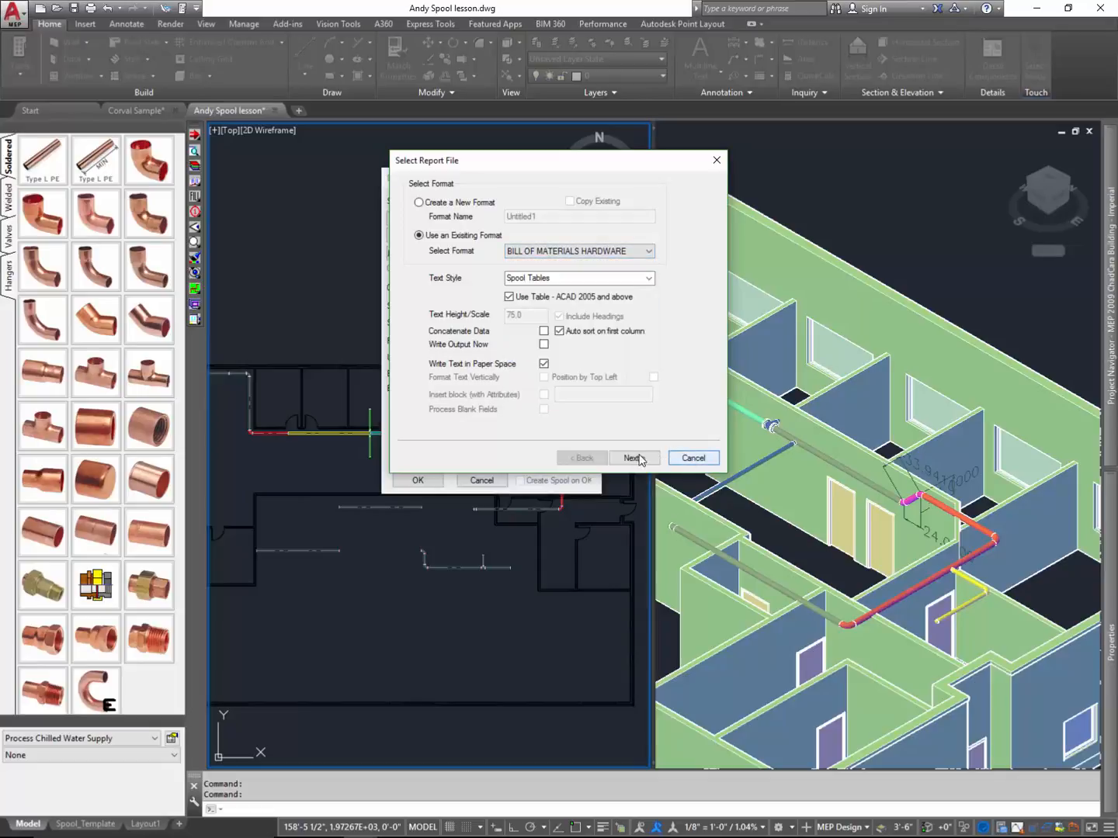
{"action": "left_click", "coordinate": [704, 457]}
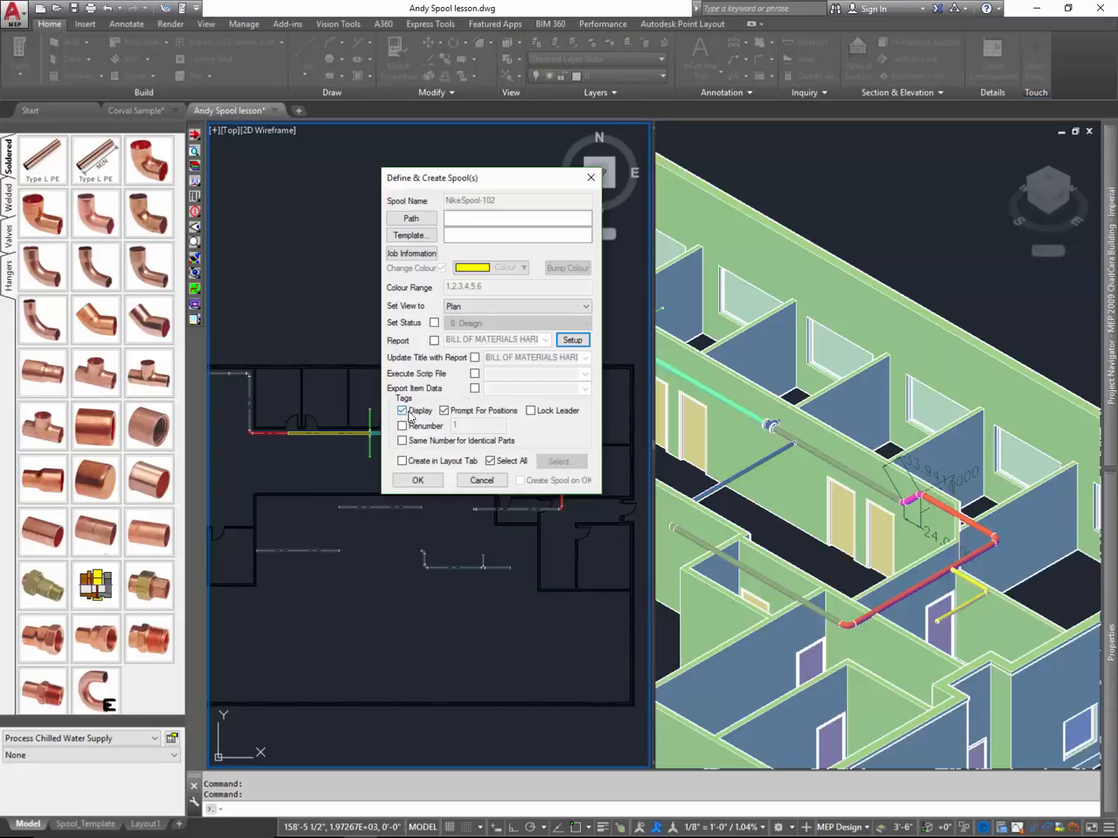
- Create all the spools in layout tabs, with prompting for tag positions turned off
{"action": "left_click", "coordinate": [445, 412]}
{"action": "left_click", "coordinate": [404, 463]}
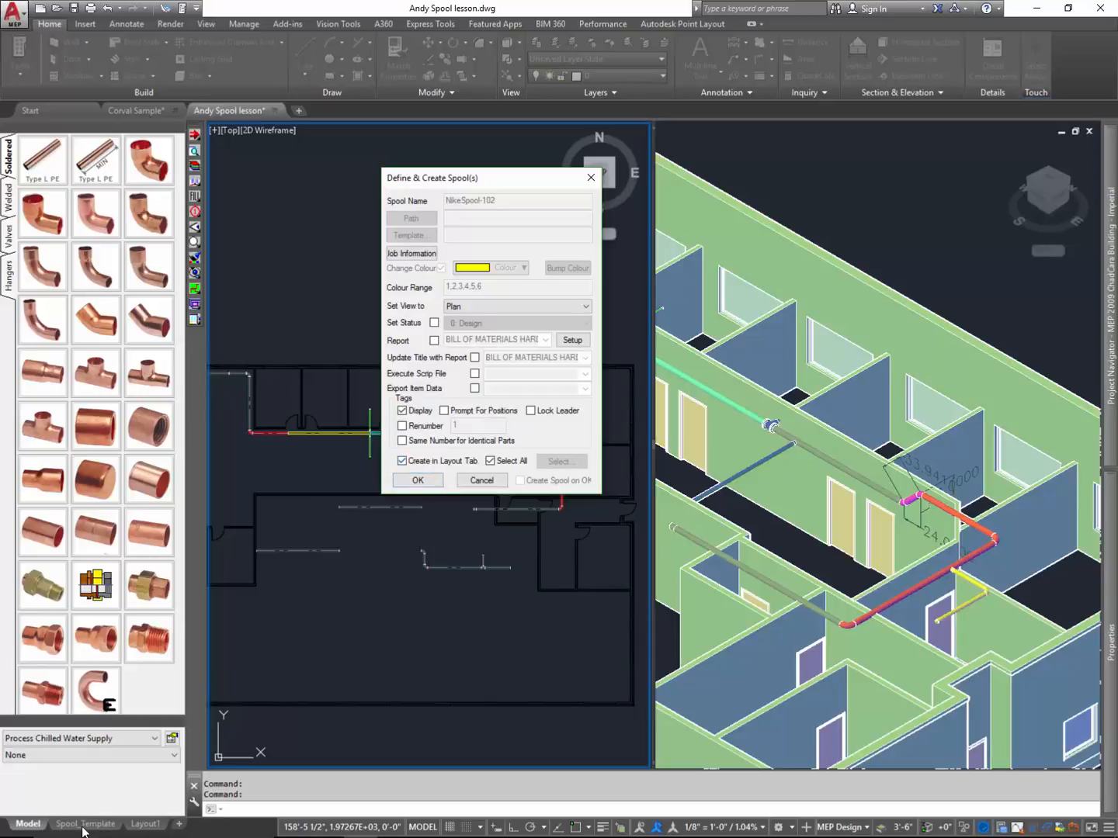
{"action": "left_click", "coordinate": [417, 480]}
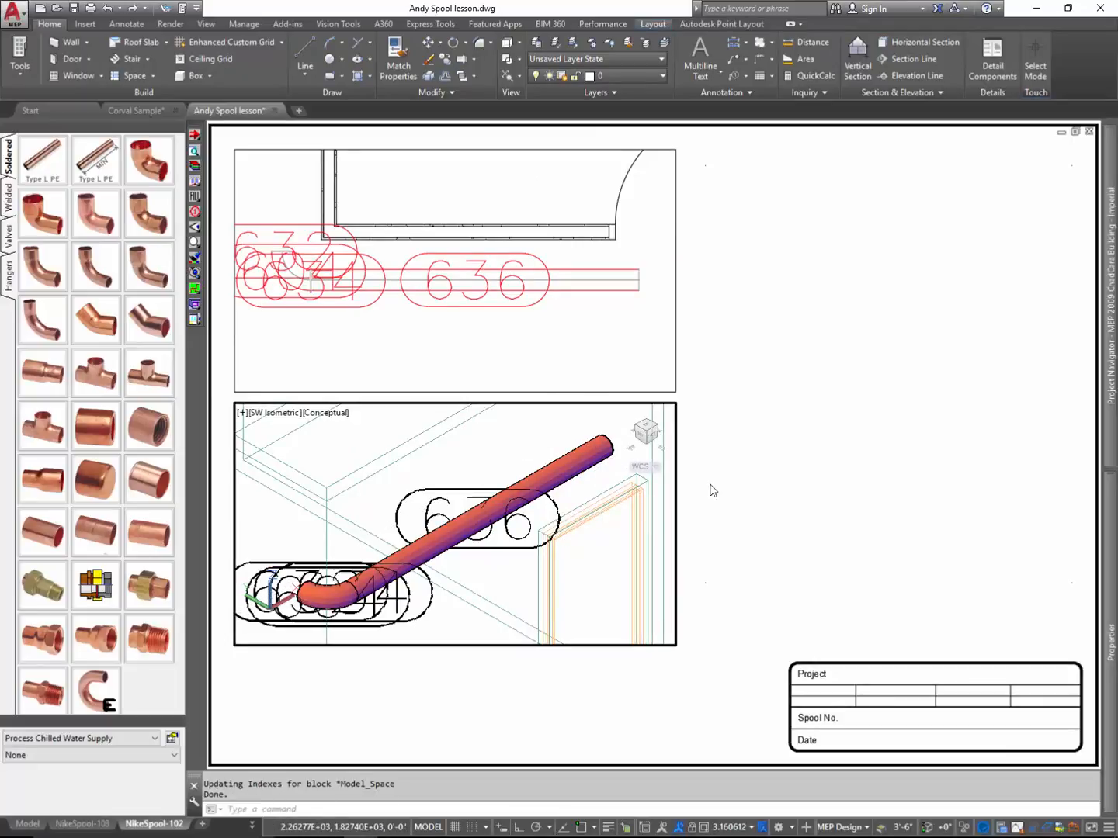
- Review the NikeSpool-102, NikeSpool-103 and NikeSpool-104 layouts, and return to model space
{"action": "double_click", "coordinate": [692, 682]}
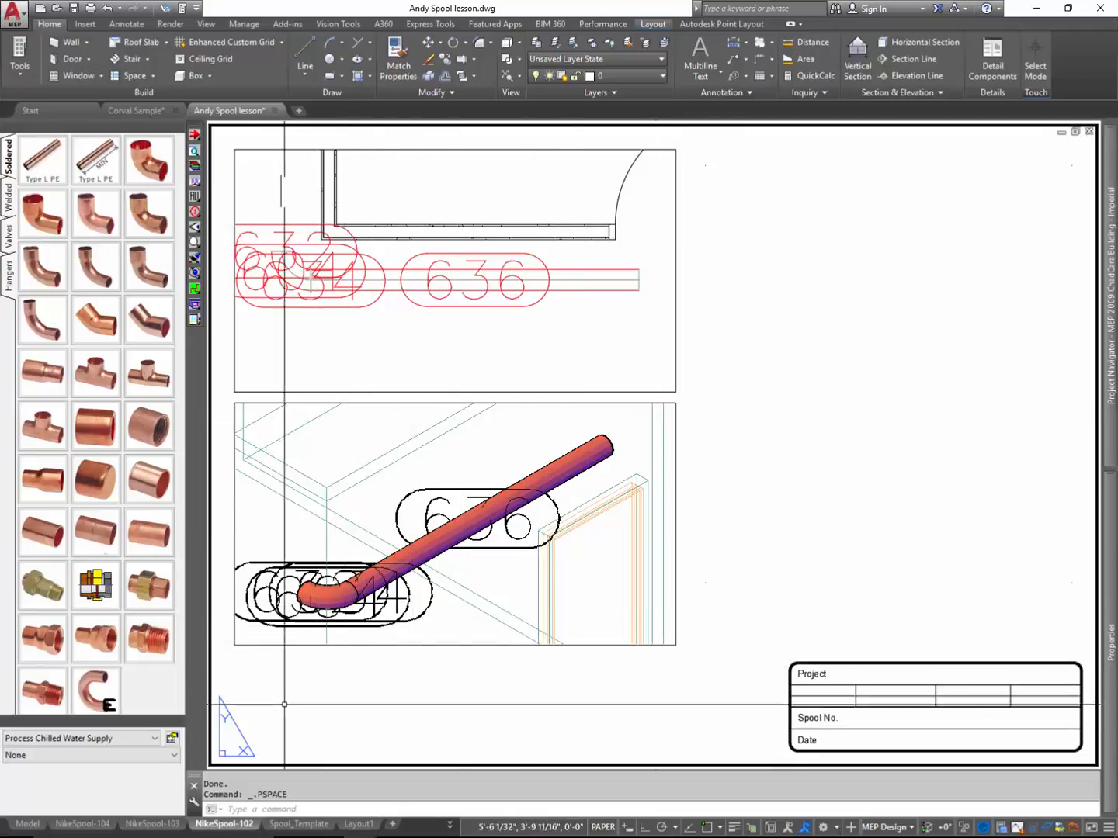
{"action": "left_click", "coordinate": [164, 824]}
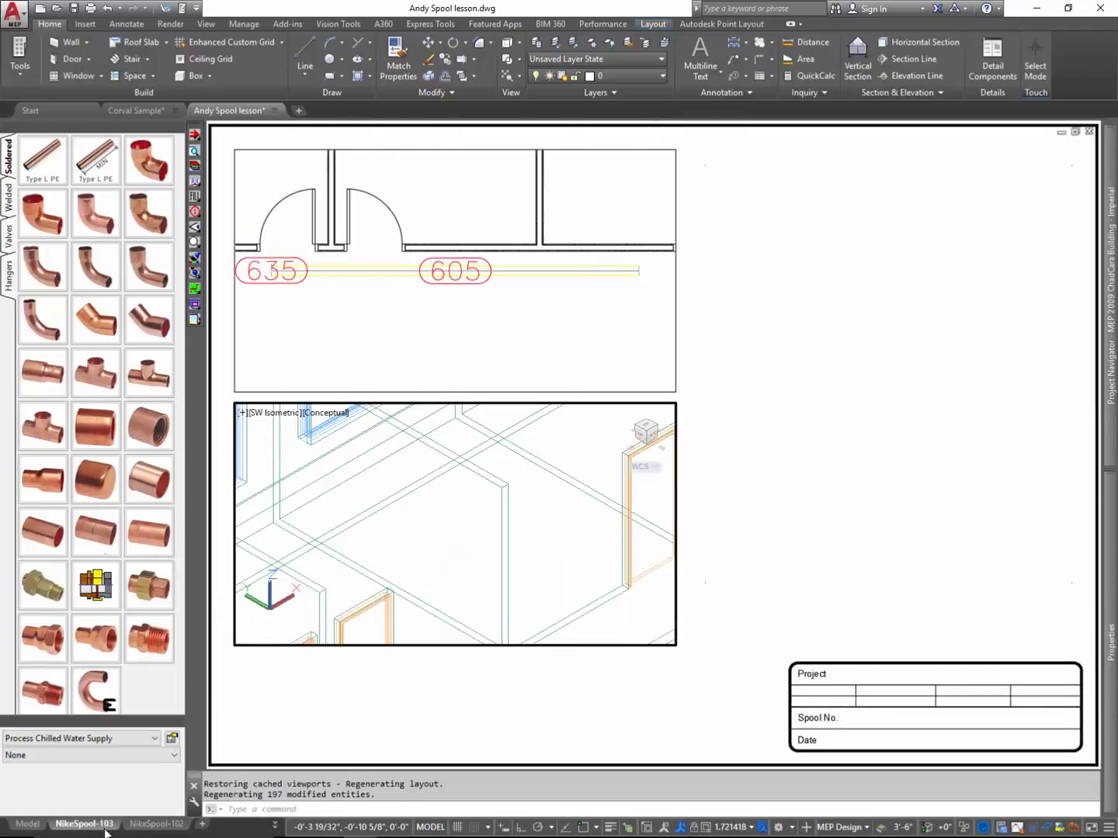
{"action": "left_click", "coordinate": [156, 823]}
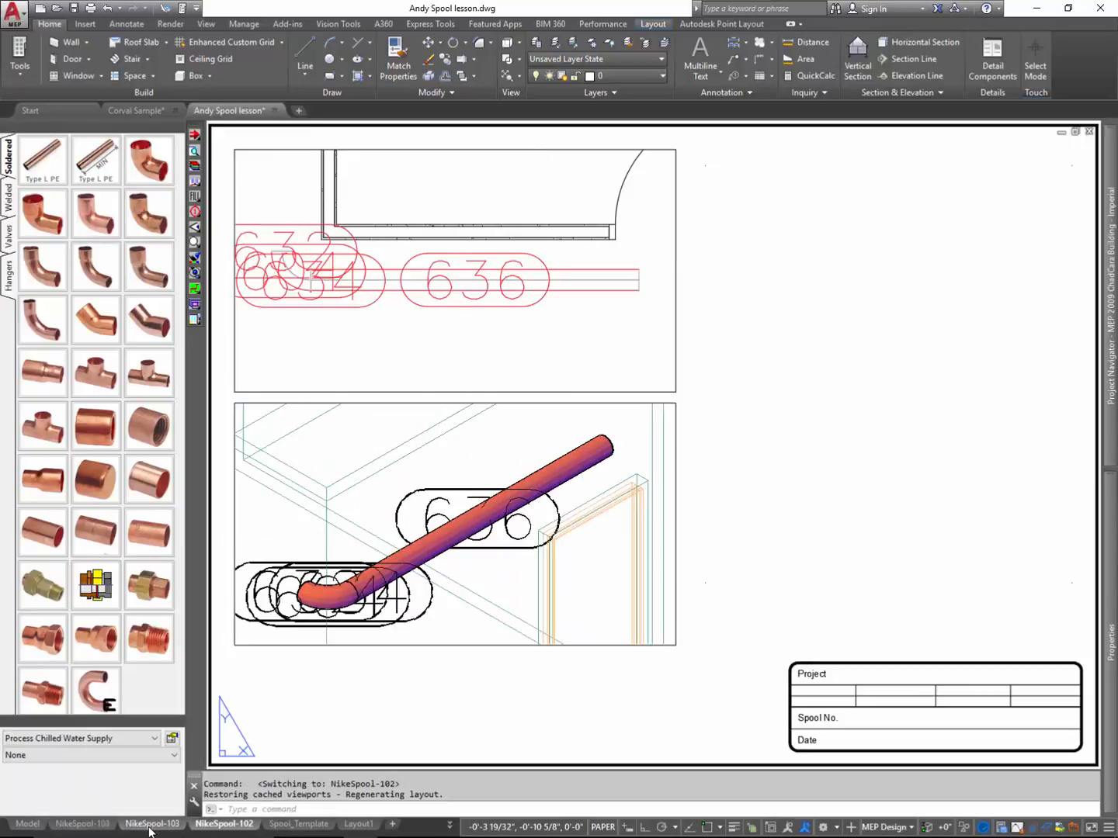
{"action": "left_click", "coordinate": [78, 827]}
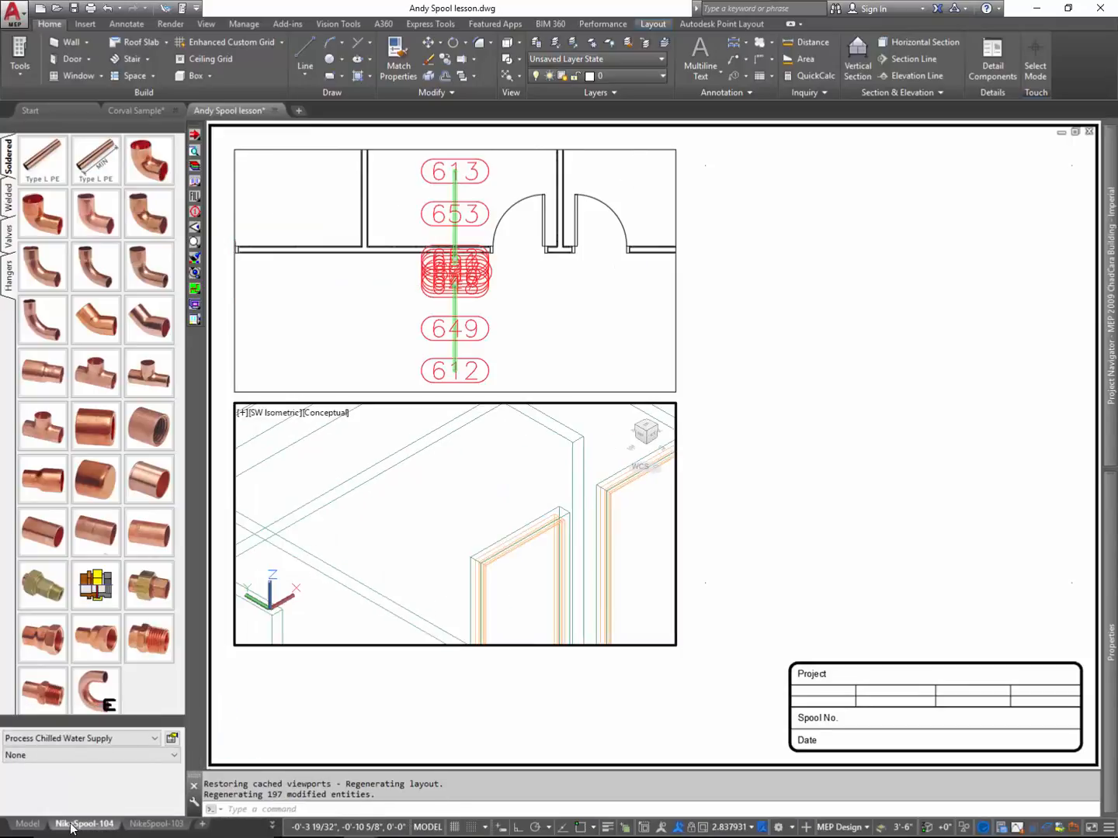
{"action": "left_click", "coordinate": [31, 824]}
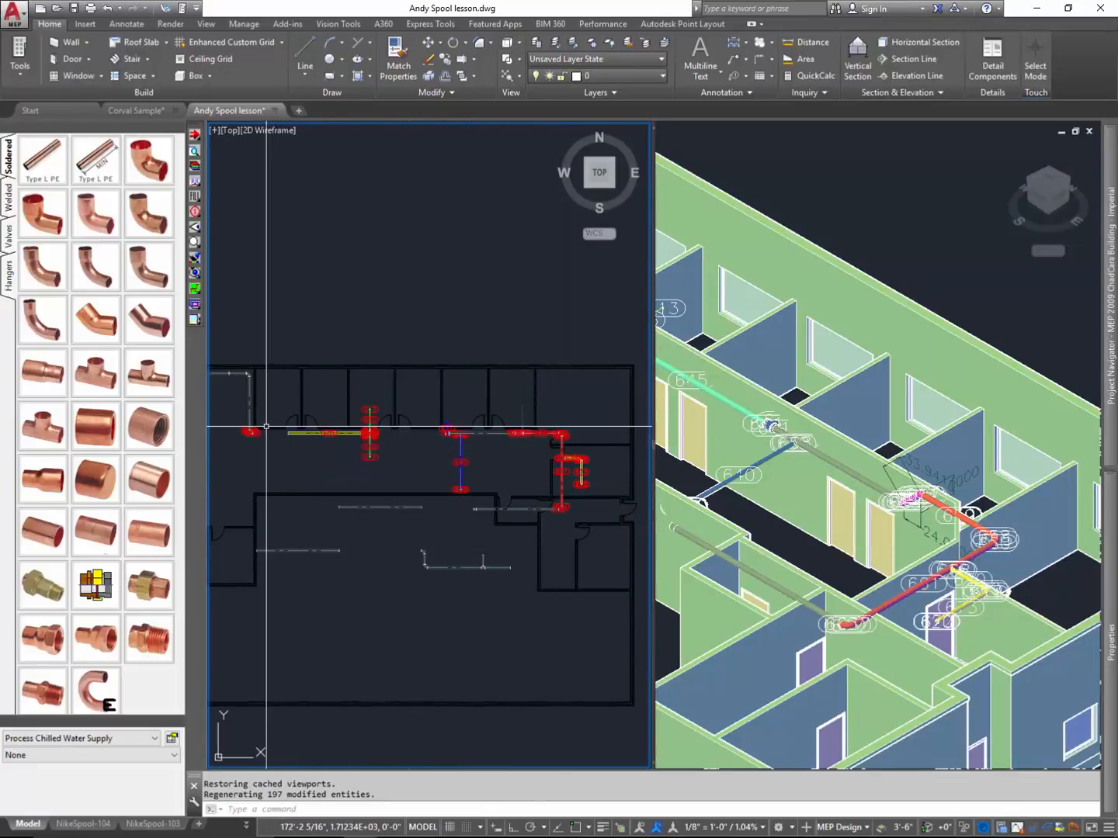
- Restart Batch Create Spool(s) and enable the report with the BOM Contents format
{"action": "left_click", "coordinate": [195, 308]}
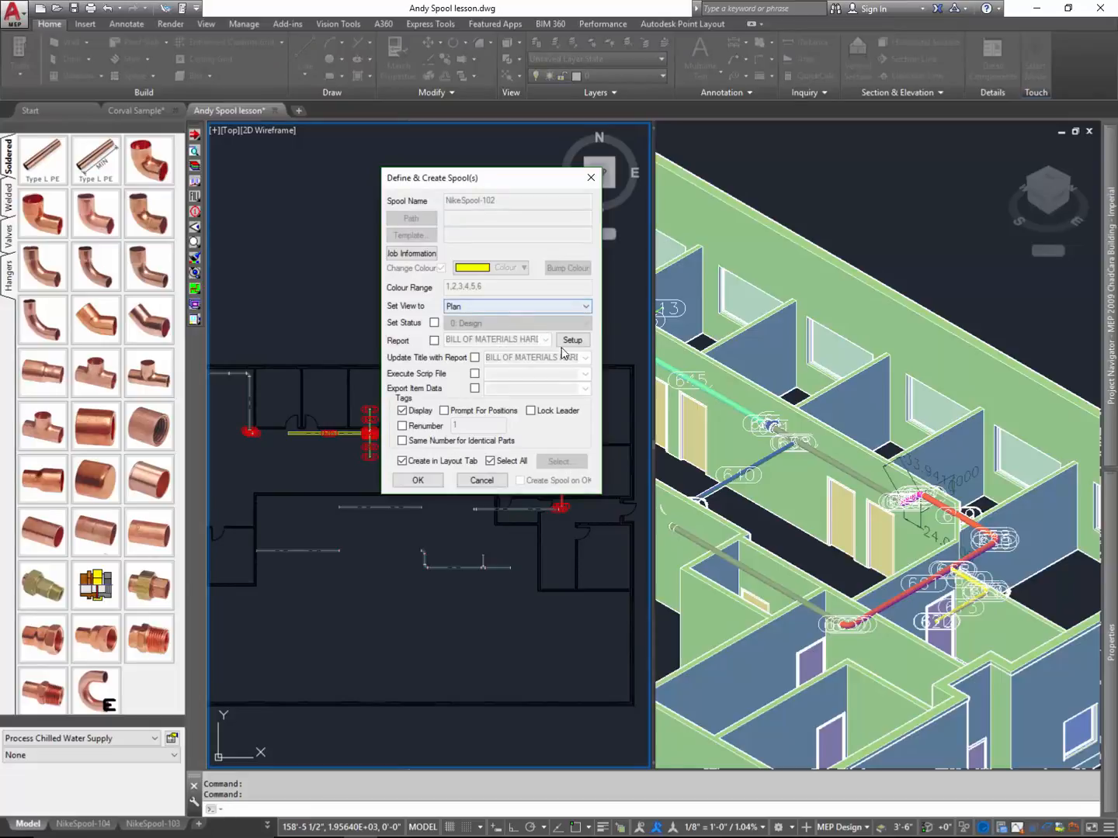
{"action": "left_click", "coordinate": [434, 341]}
{"action": "left_click", "coordinate": [545, 341]}
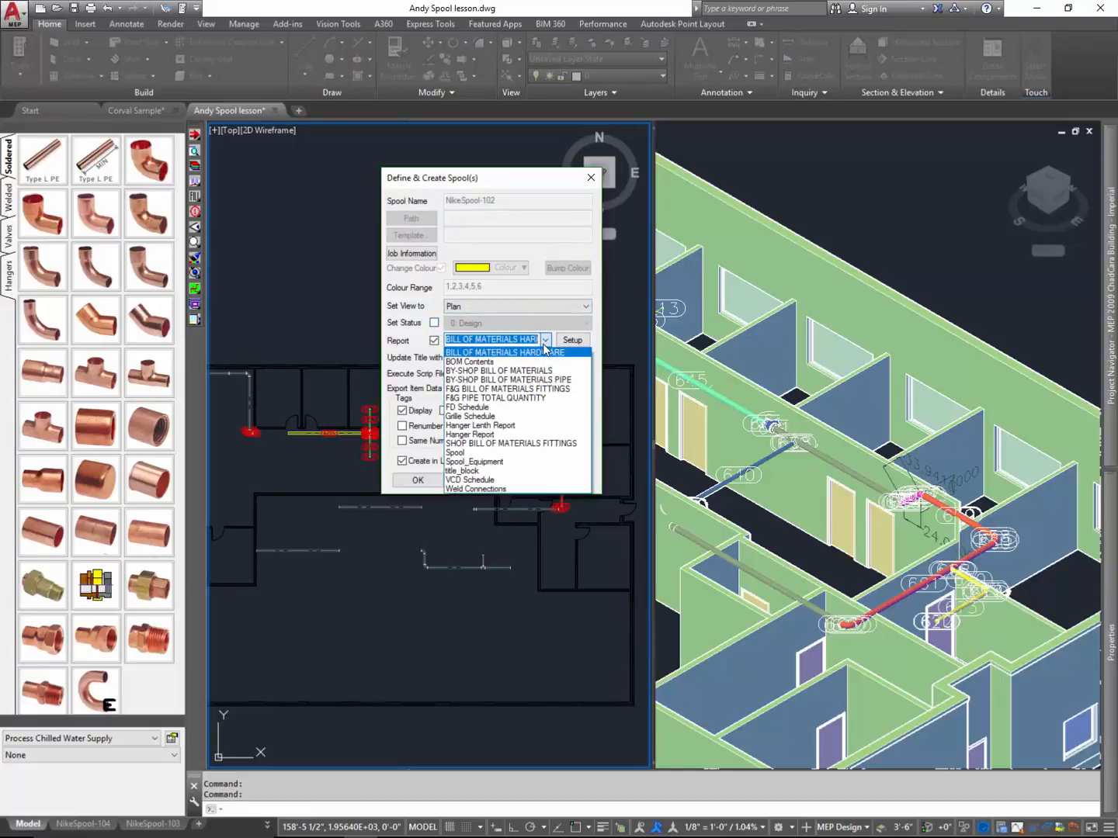
{"action": "left_click", "coordinate": [529, 360]}
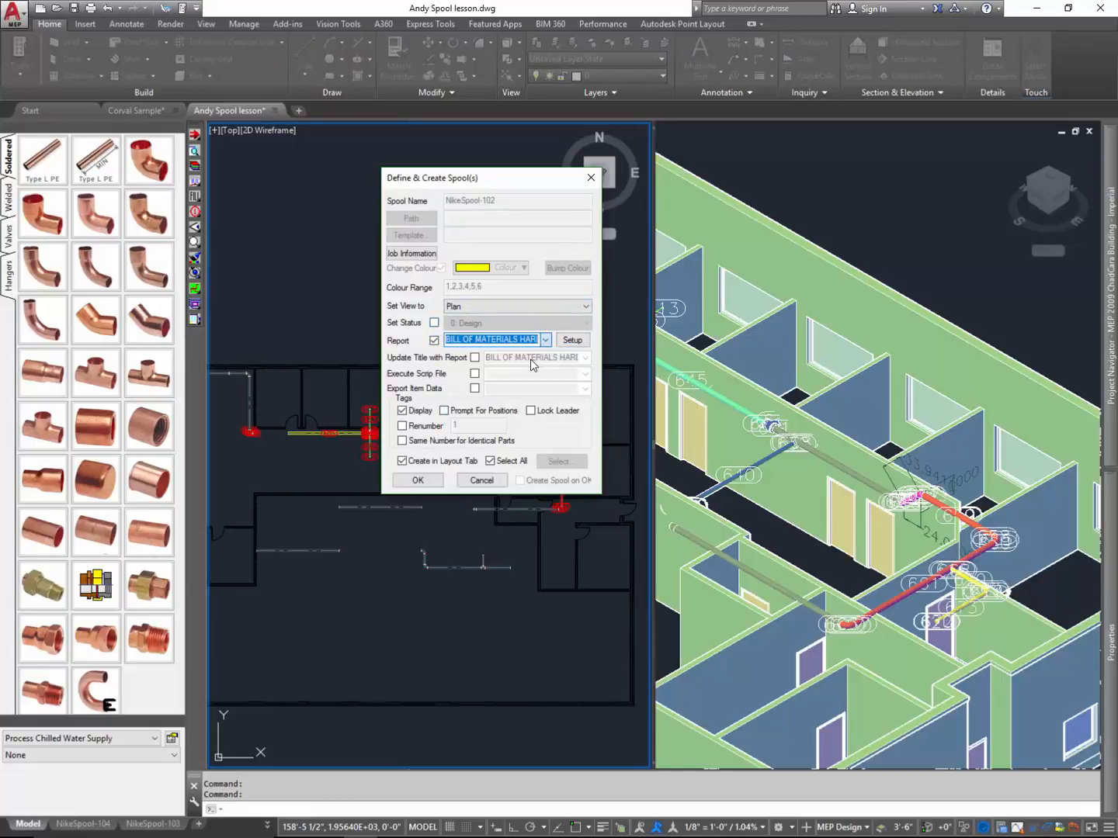
- Complete the report setup using the existing BOM Contents format and its current fields, and close the batch spool settings
{"action": "left_click", "coordinate": [574, 341]}
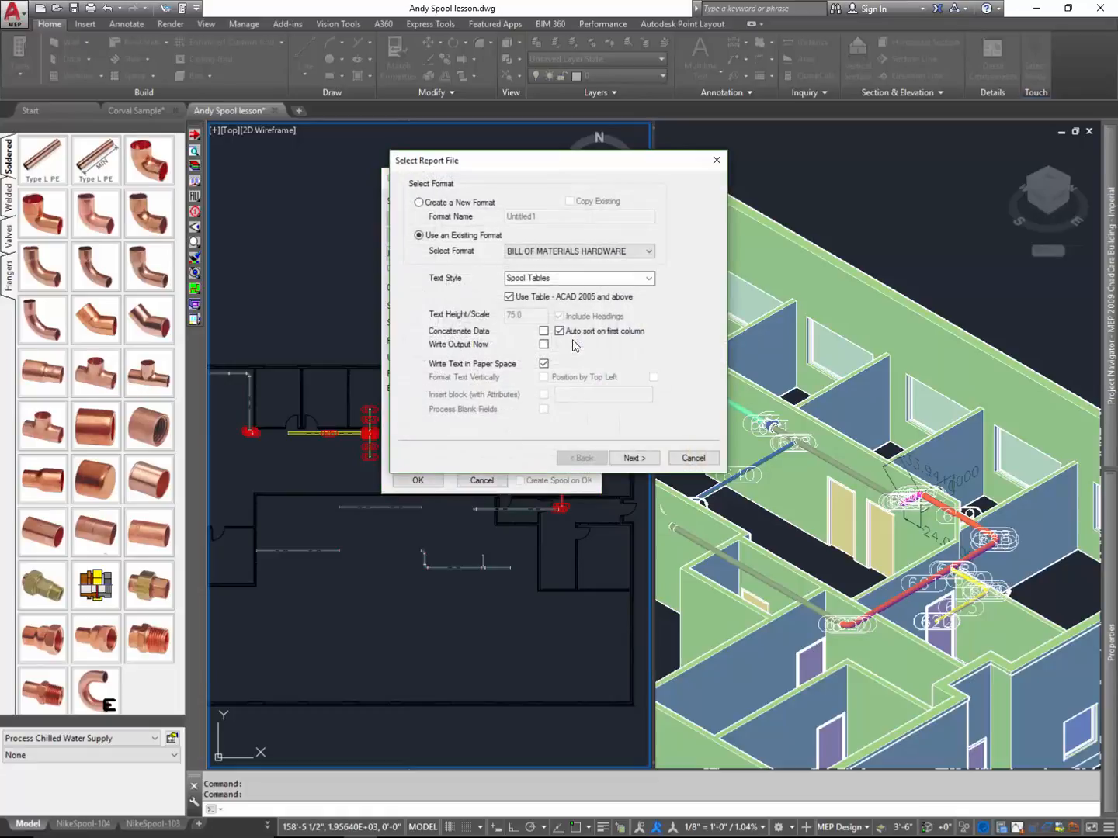
{"action": "left_click", "coordinate": [634, 458]}
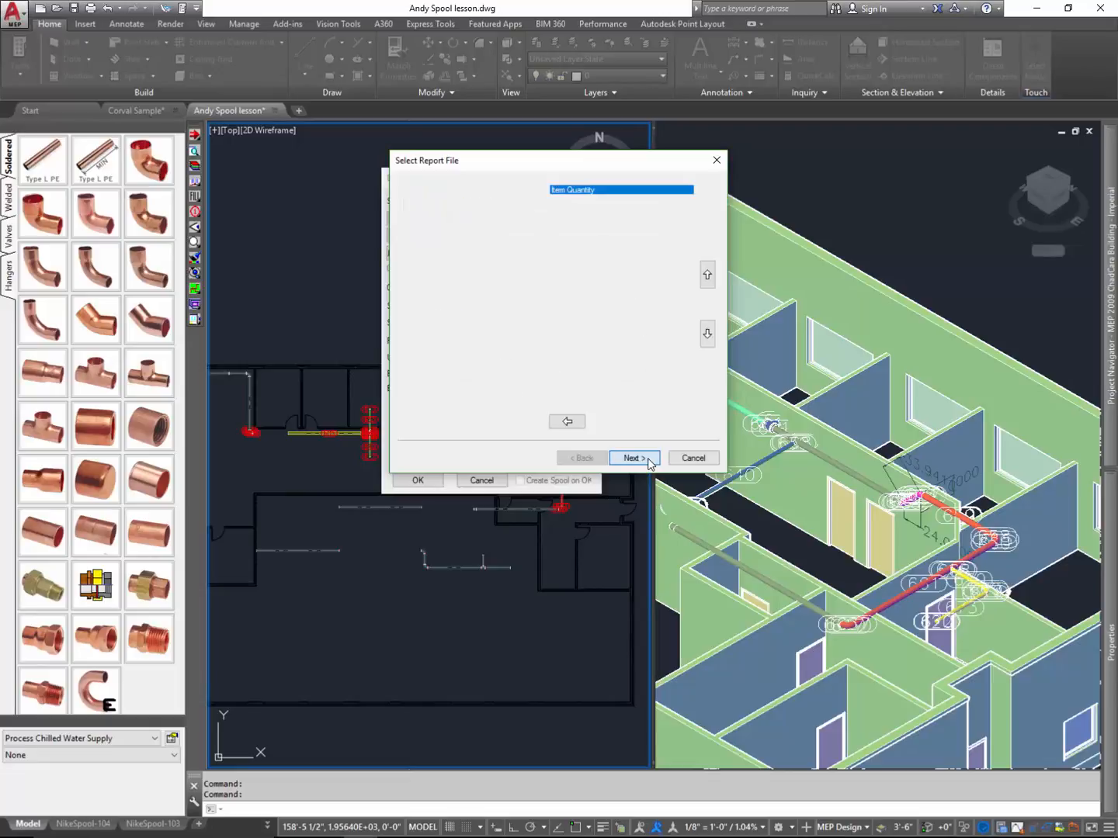
{"action": "left_click", "coordinate": [580, 457]}
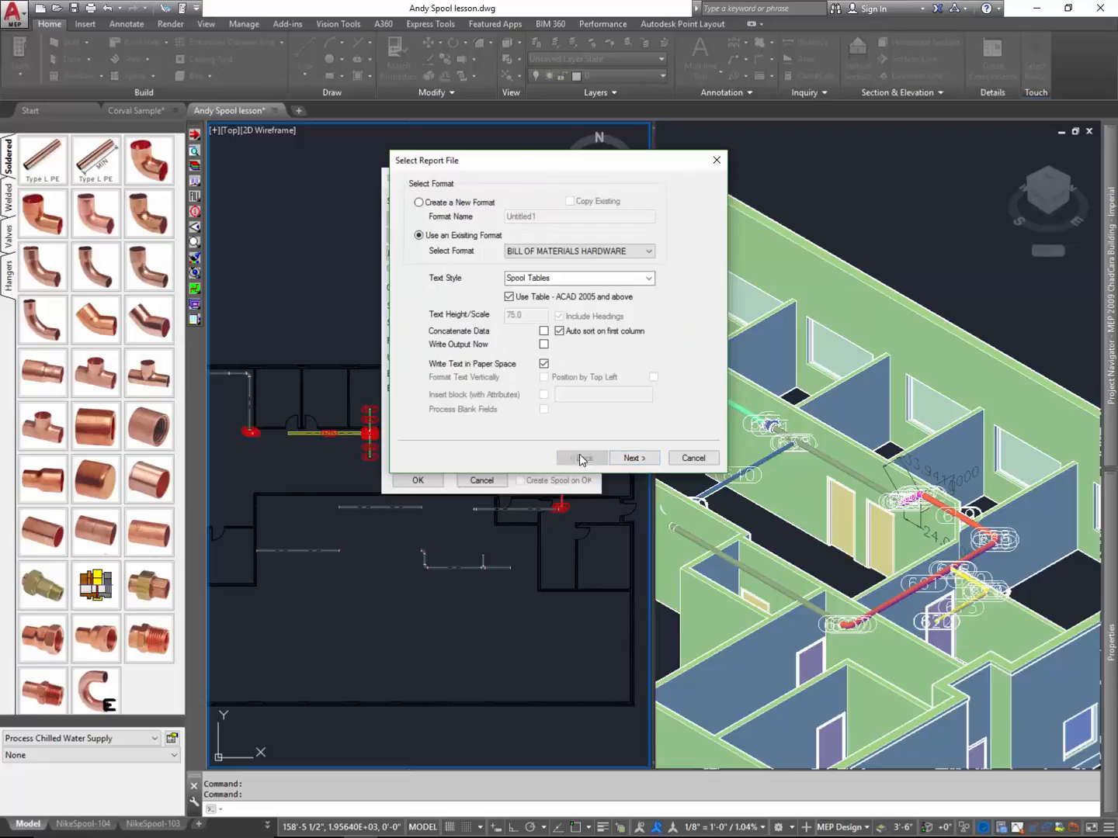
{"action": "left_click", "coordinate": [609, 259]}
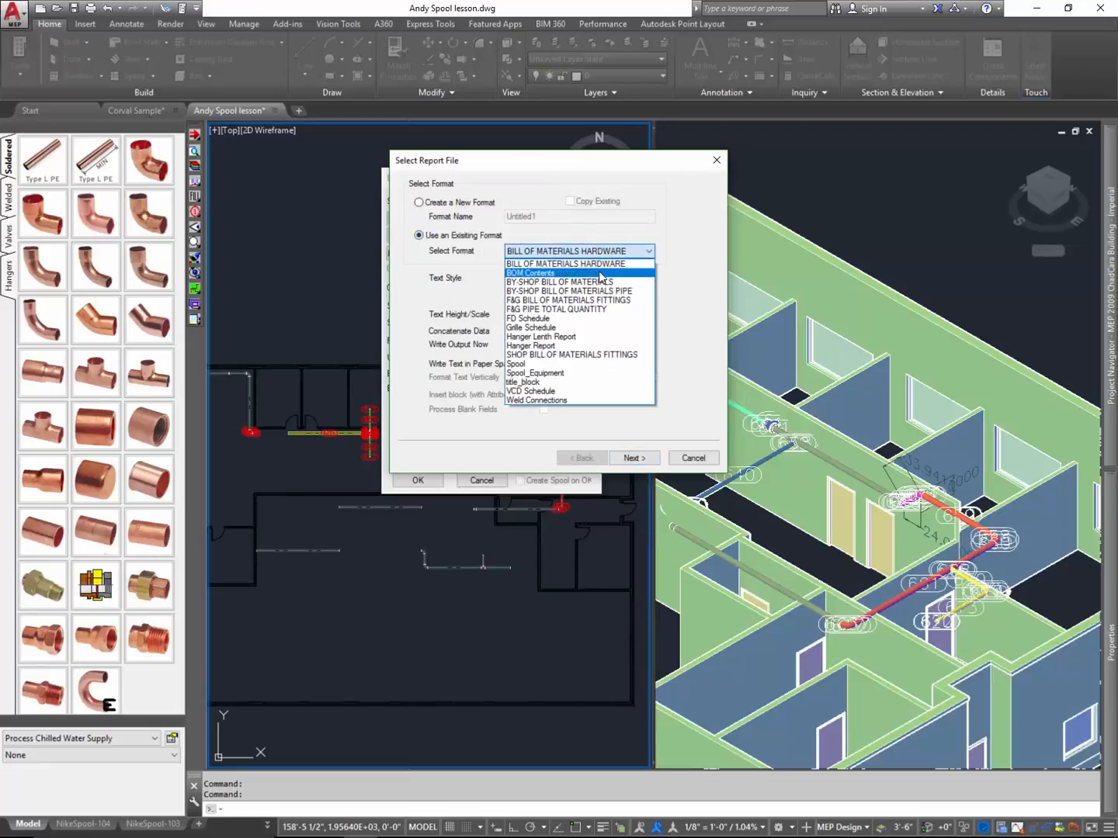
{"action": "left_click", "coordinate": [600, 269]}
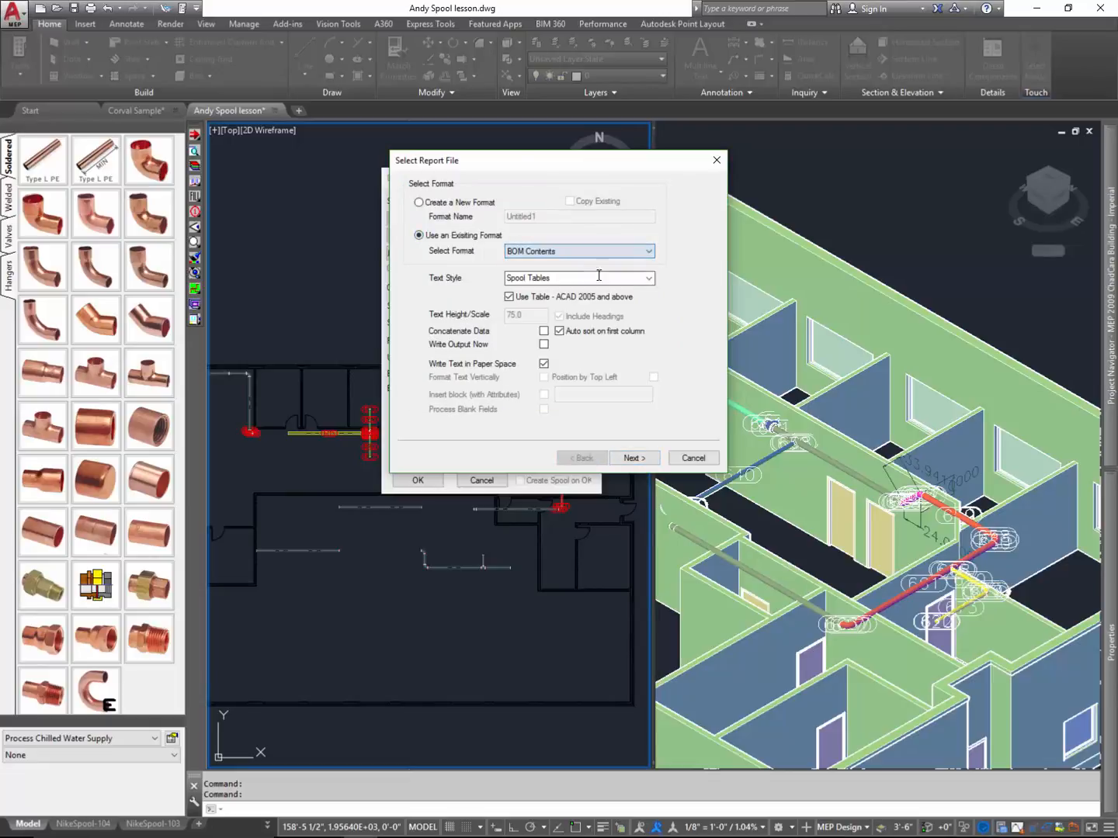
{"action": "left_click", "coordinate": [649, 459]}
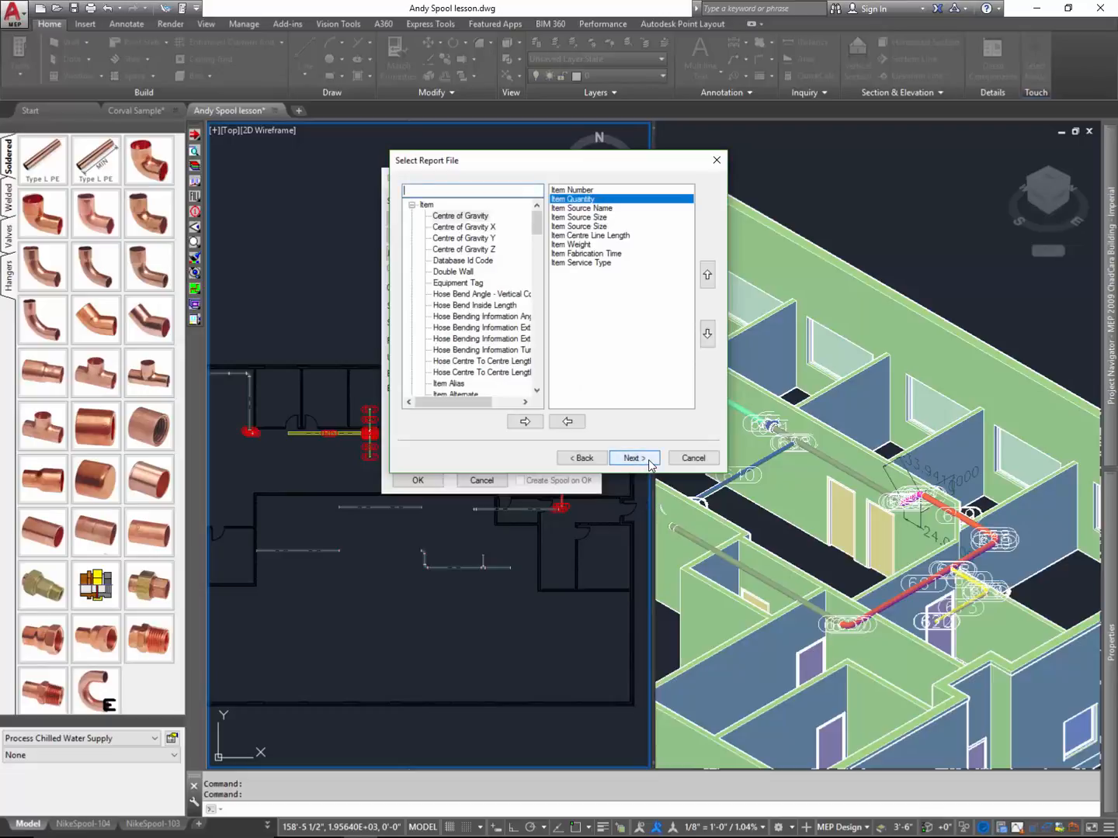
{"action": "left_click", "coordinate": [649, 460]}
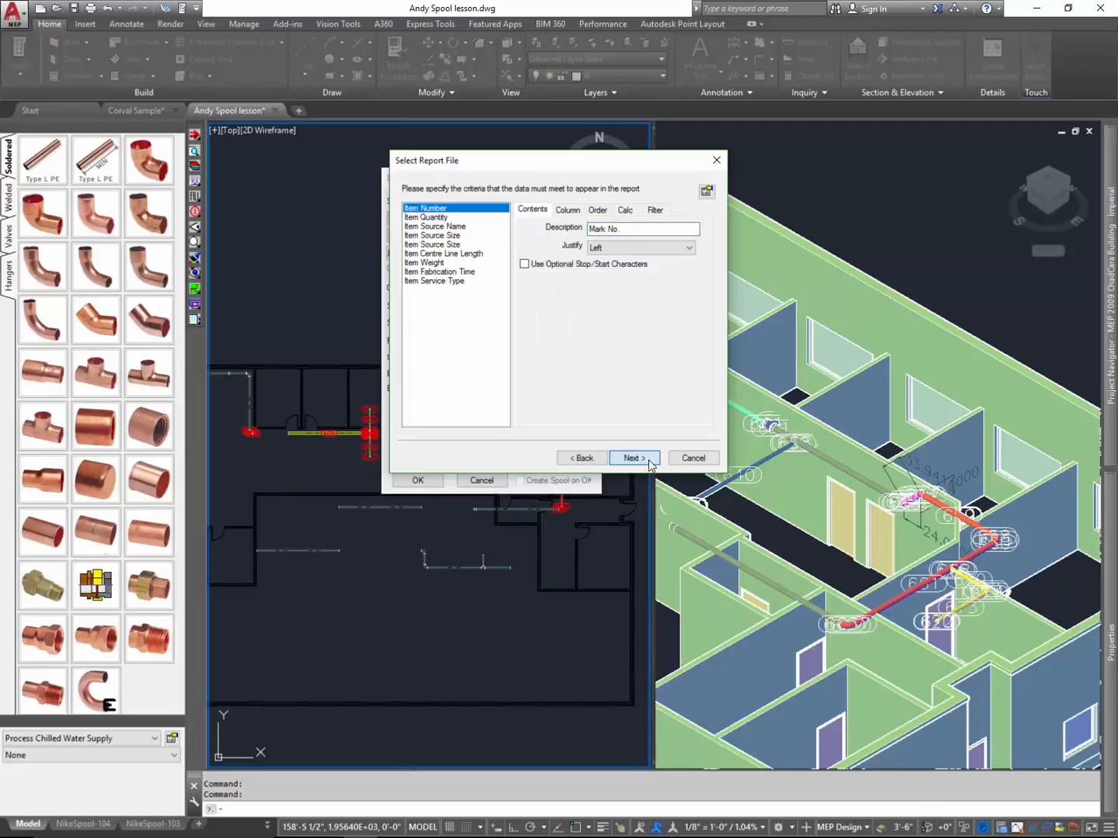
{"action": "left_click", "coordinate": [649, 460]}
{"action": "left_click", "coordinate": [634, 457]}
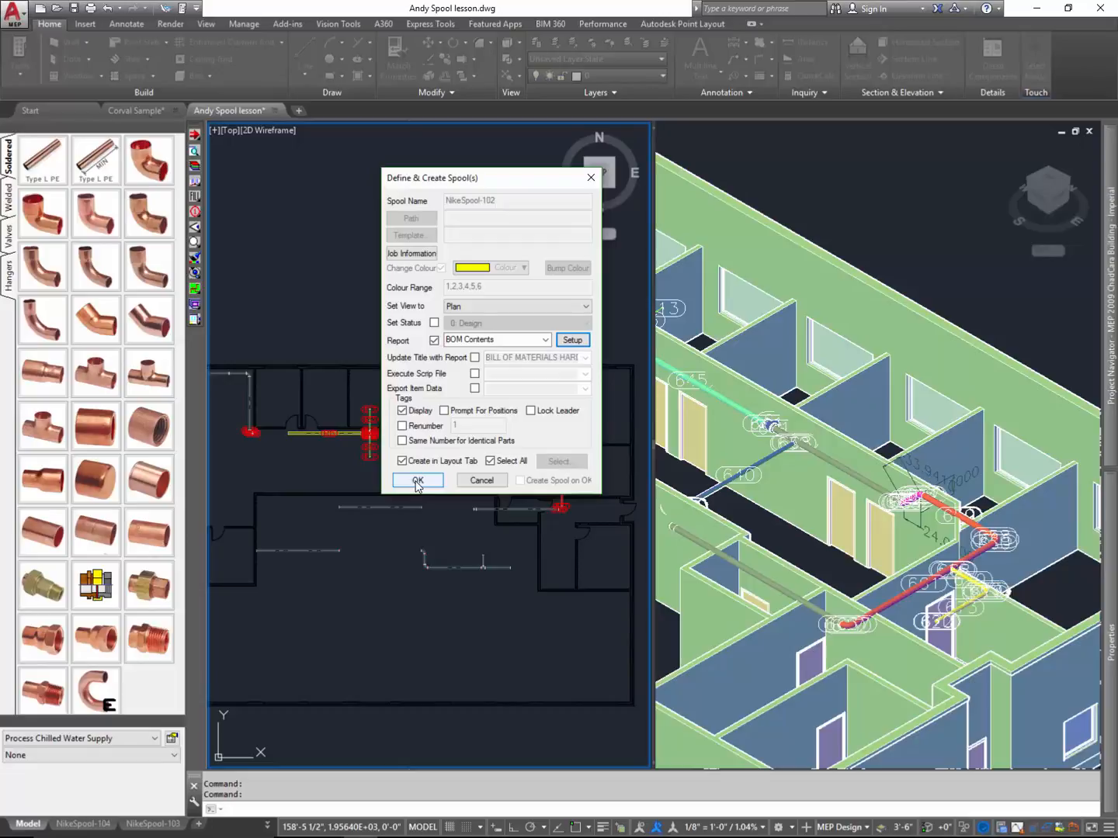
{"action": "key", "text": "Return"}
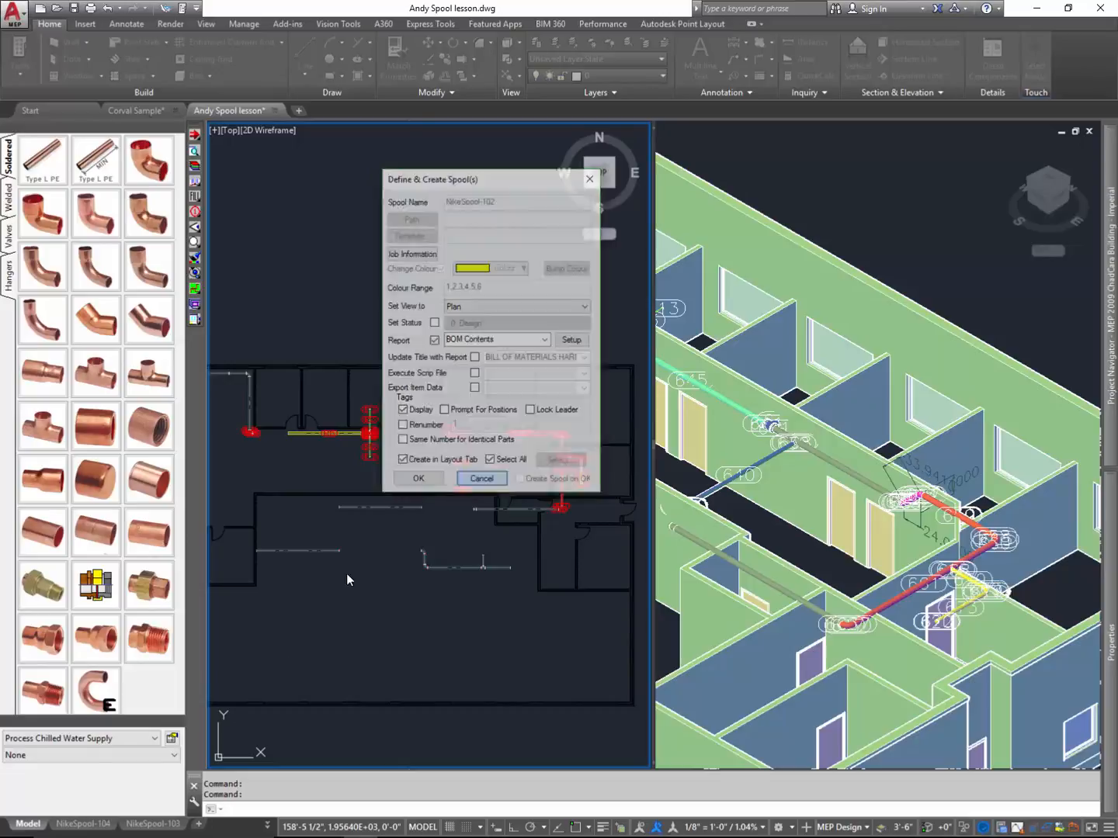
- Delete the existing NikeSpool-104, NikeSpool-103 and NikeSpool-102 layouts
{"action": "right_click", "coordinate": [87, 826]}
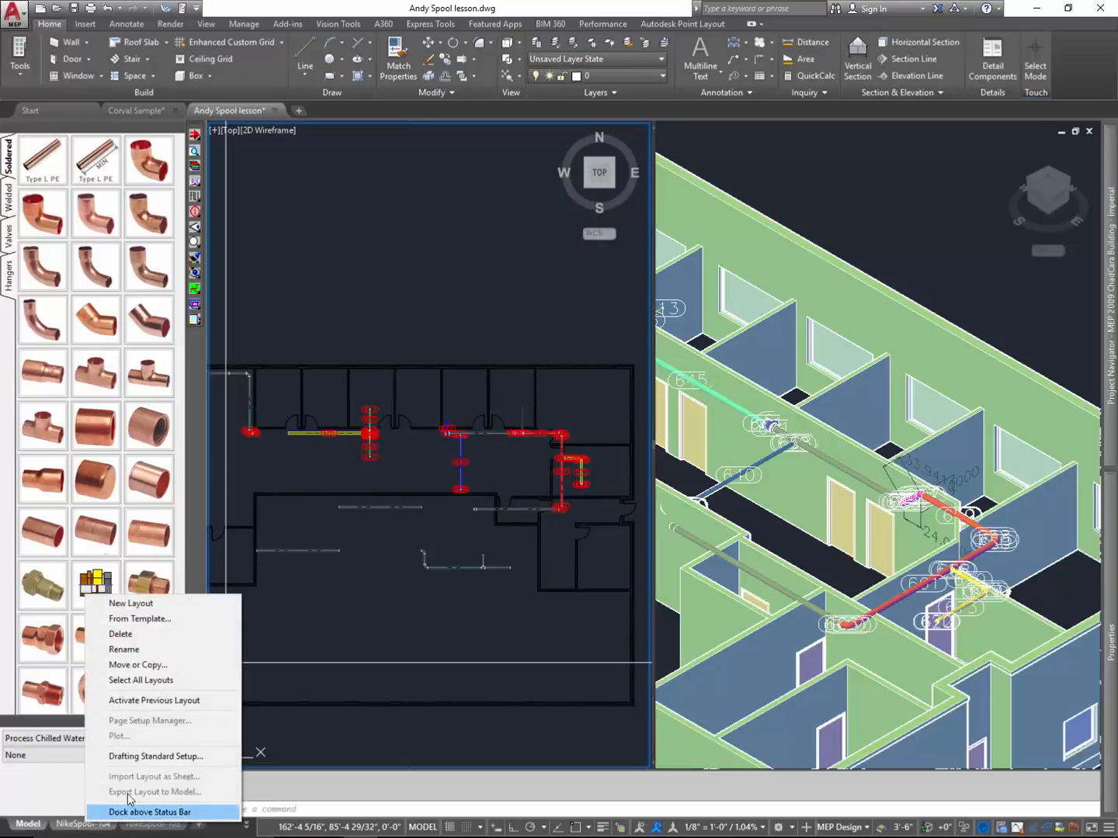
{"action": "left_click", "coordinate": [233, 635]}
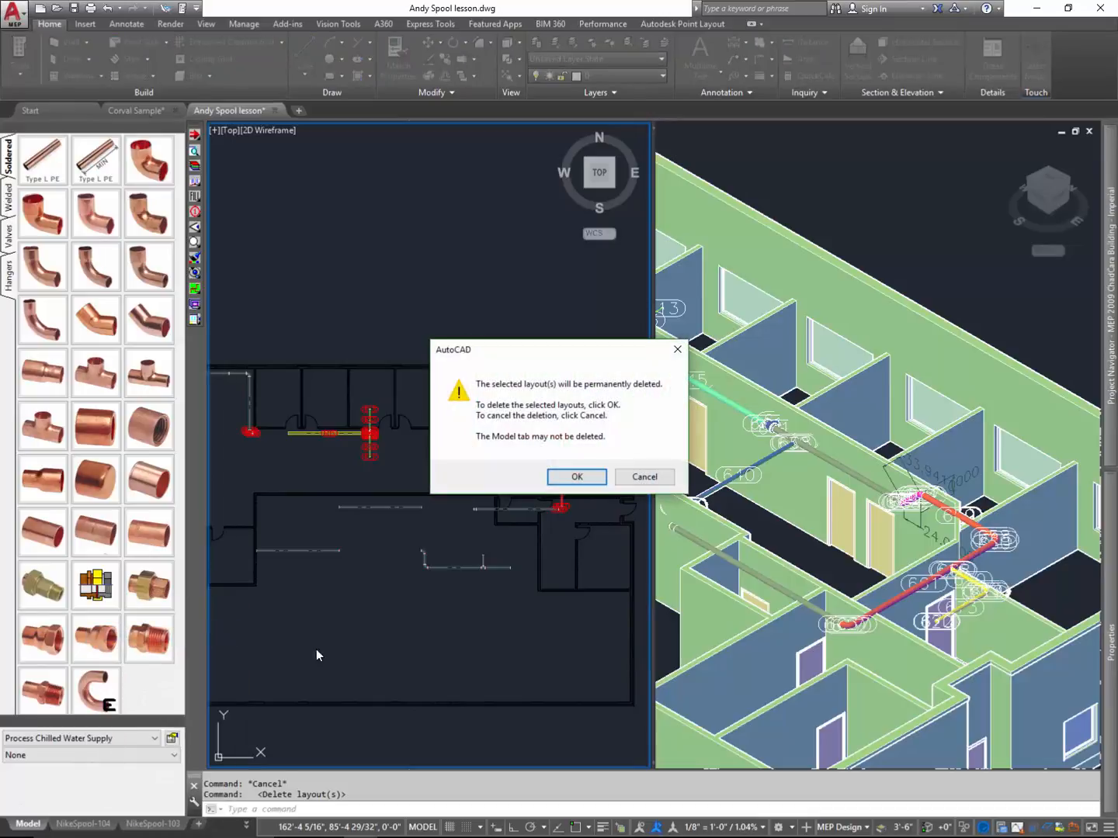
{"action": "left_click", "coordinate": [571, 476]}
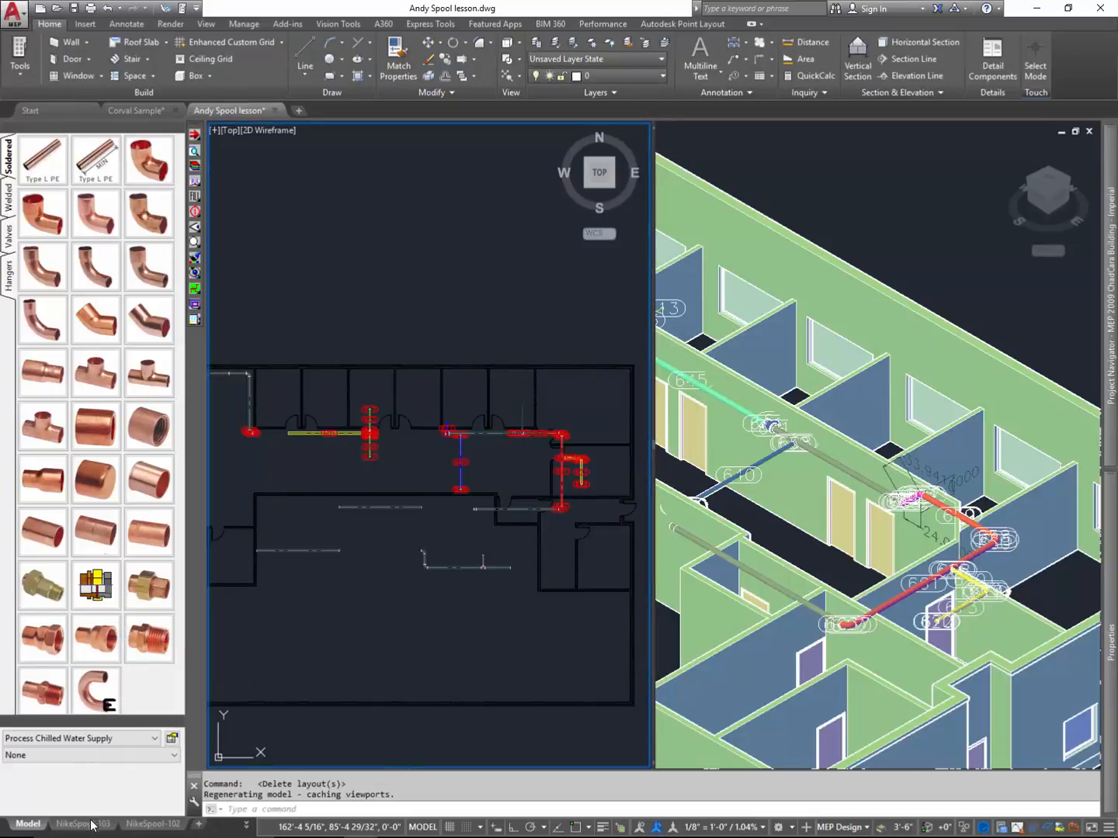
{"action": "right_click", "coordinate": [90, 824]}
{"action": "left_click", "coordinate": [190, 635]}
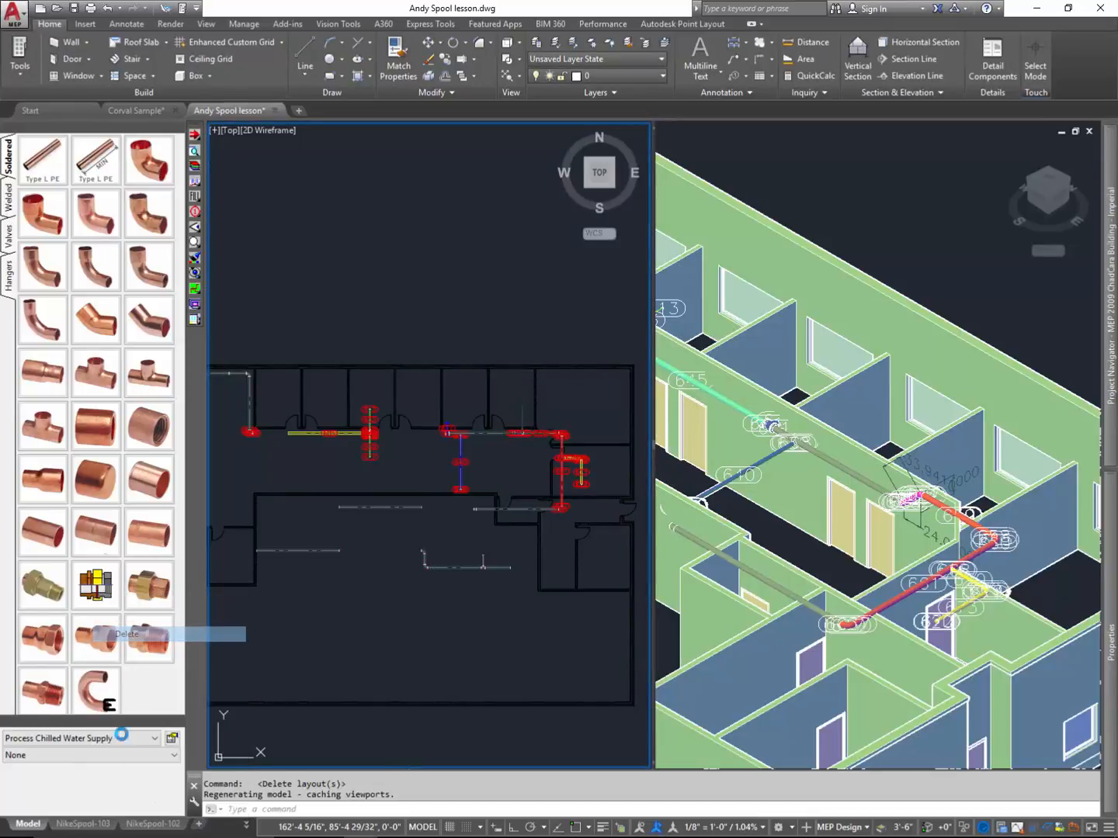
{"action": "left_click", "coordinate": [575, 476]}
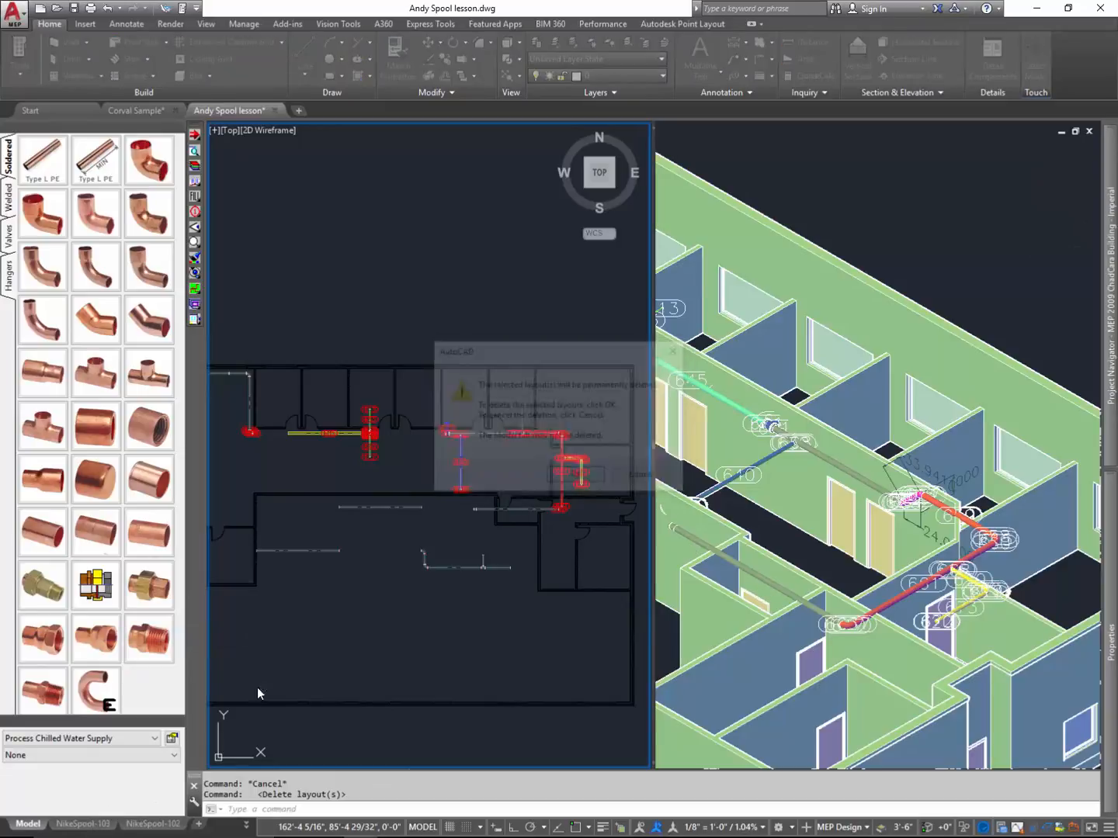
{"action": "right_click", "coordinate": [97, 829]}
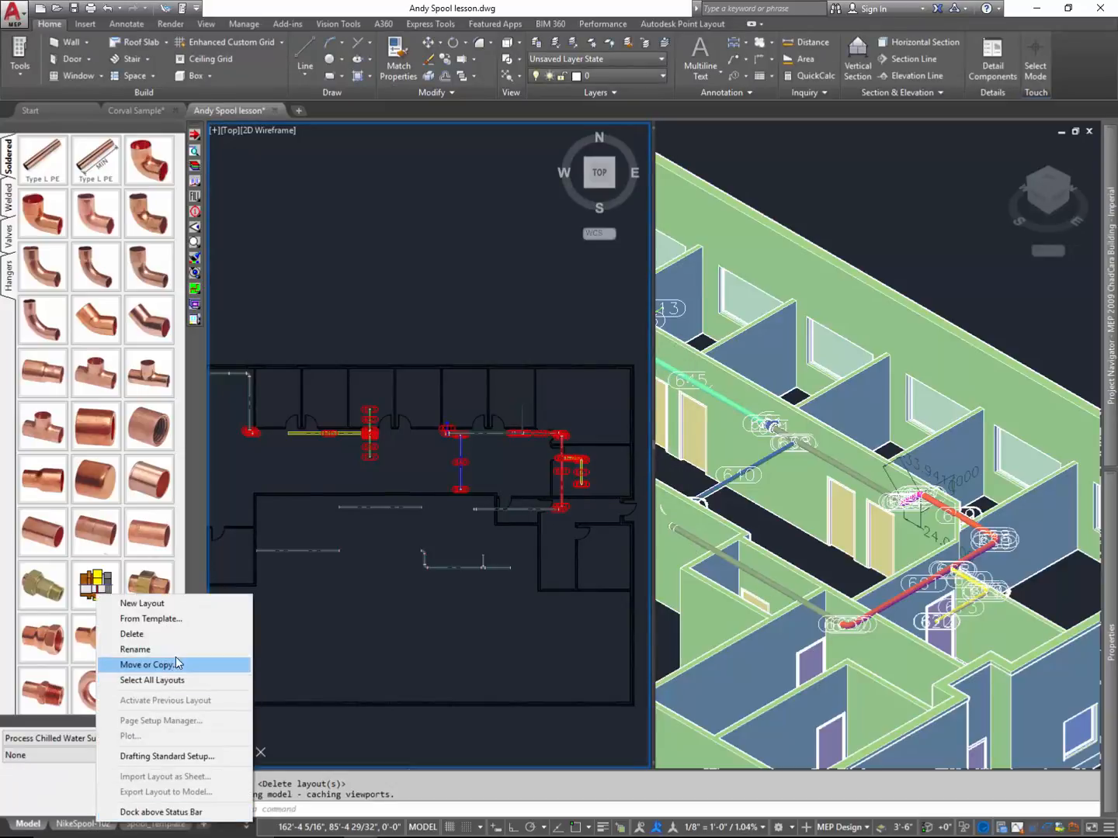
{"action": "left_click", "coordinate": [176, 631]}
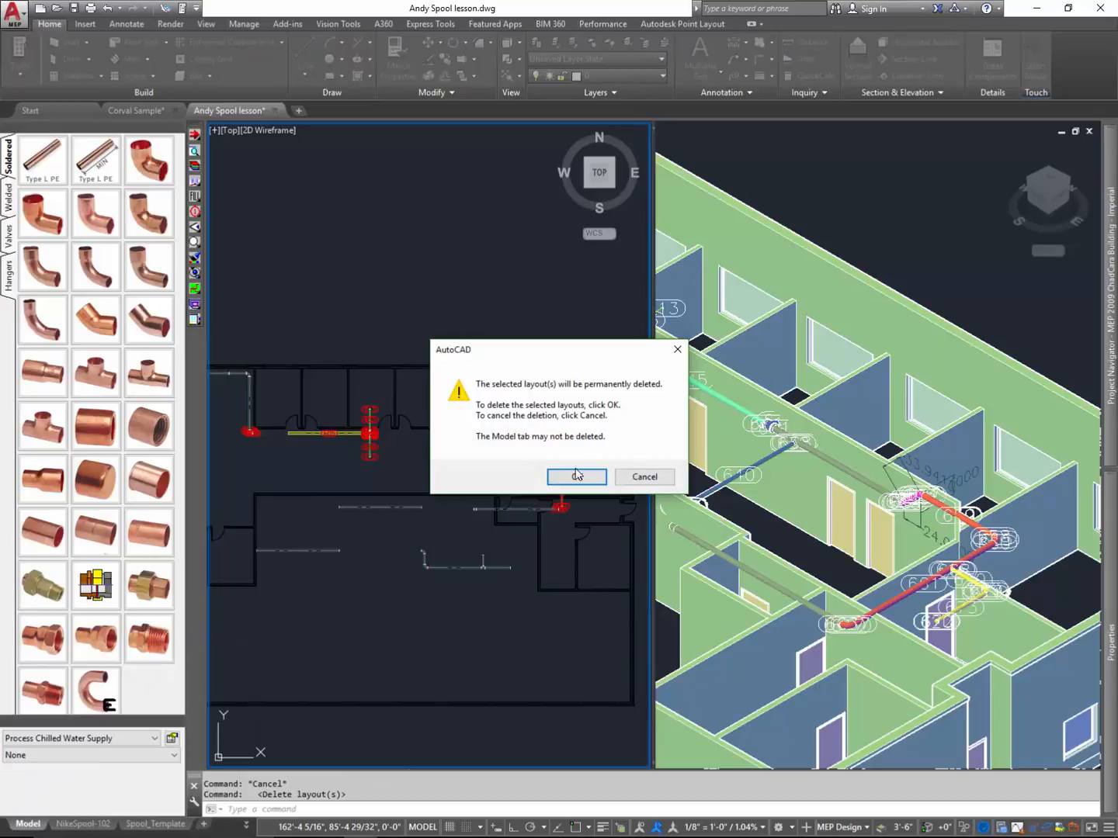
{"action": "left_click", "coordinate": [576, 476]}
{"action": "right_click", "coordinate": [98, 829]}
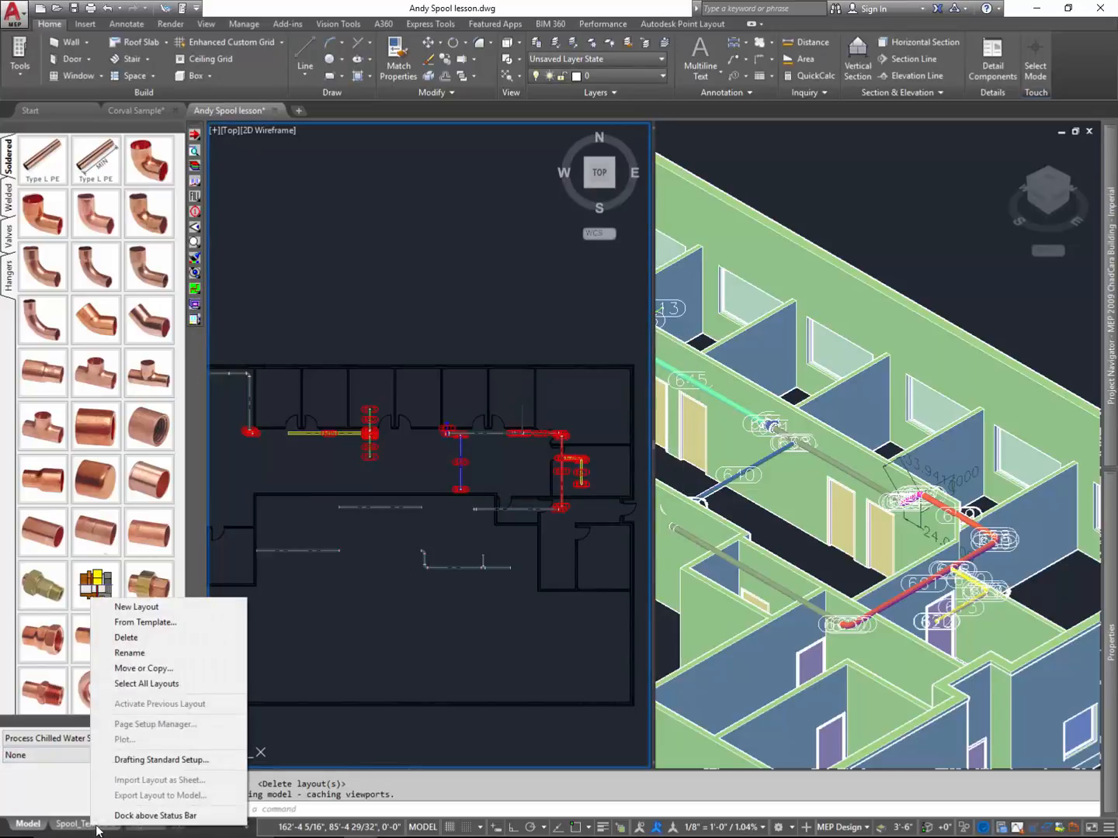
{"action": "right_click", "coordinate": [150, 828]}
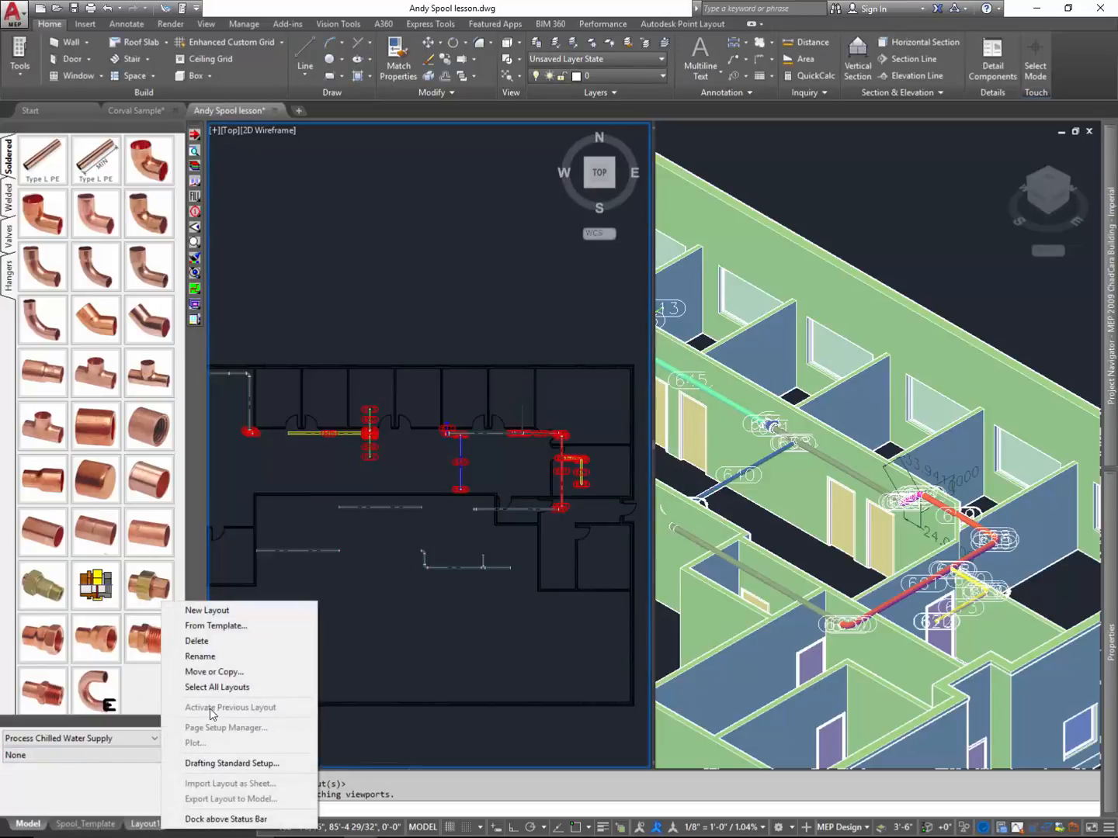
- Batch-create all spools in layout tabs with tags displayed and the BOM Contents report enabled
{"action": "left_click", "coordinate": [419, 654]}
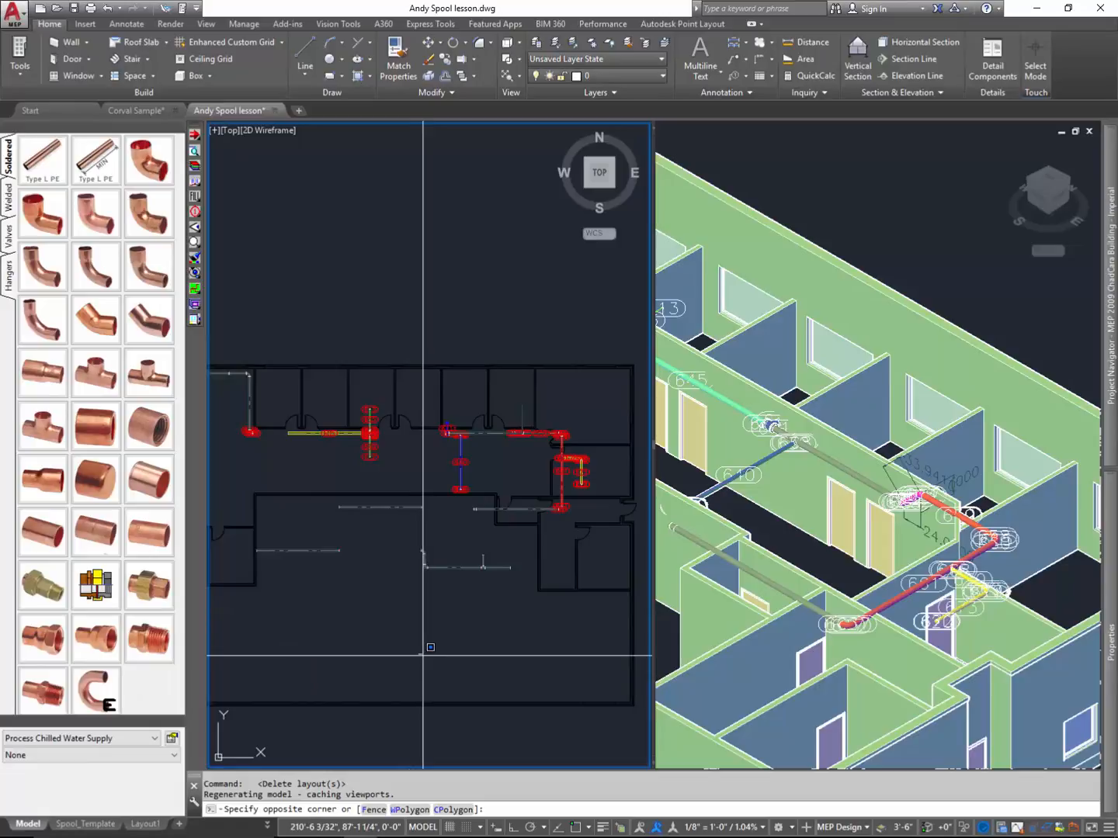
{"action": "left_click", "coordinate": [345, 671]}
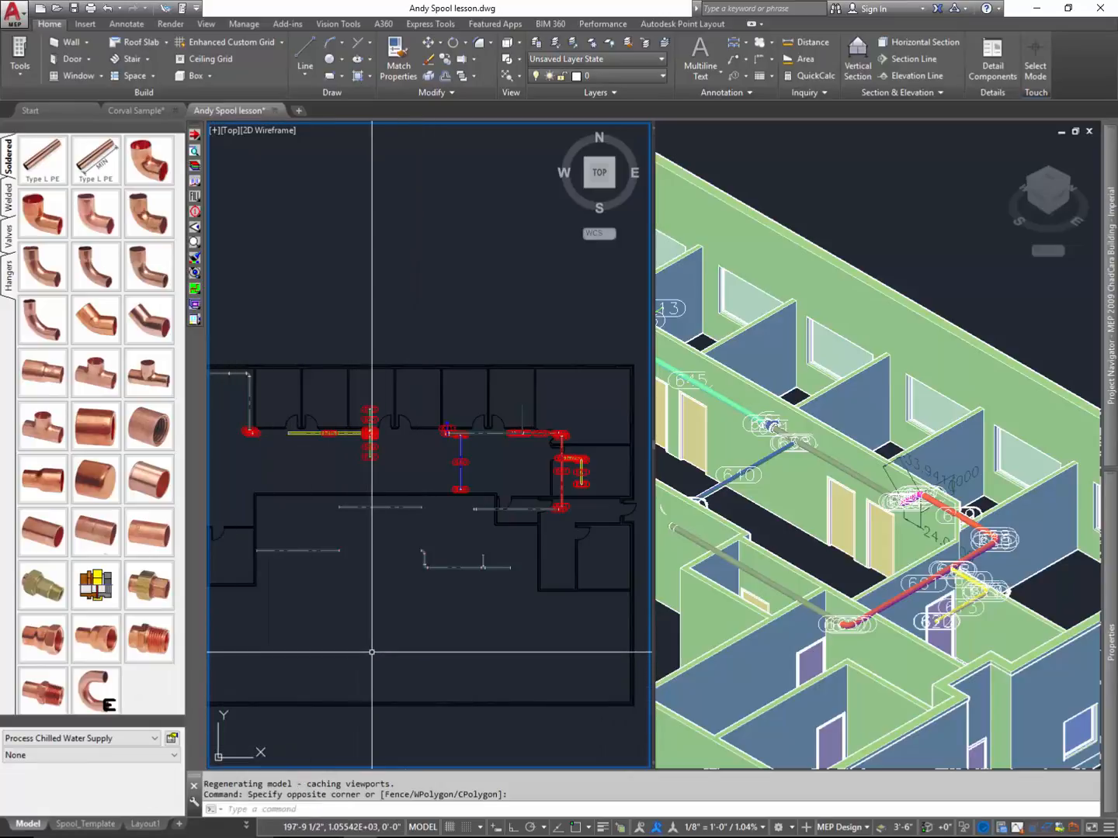
{"action": "left_click", "coordinate": [195, 303]}
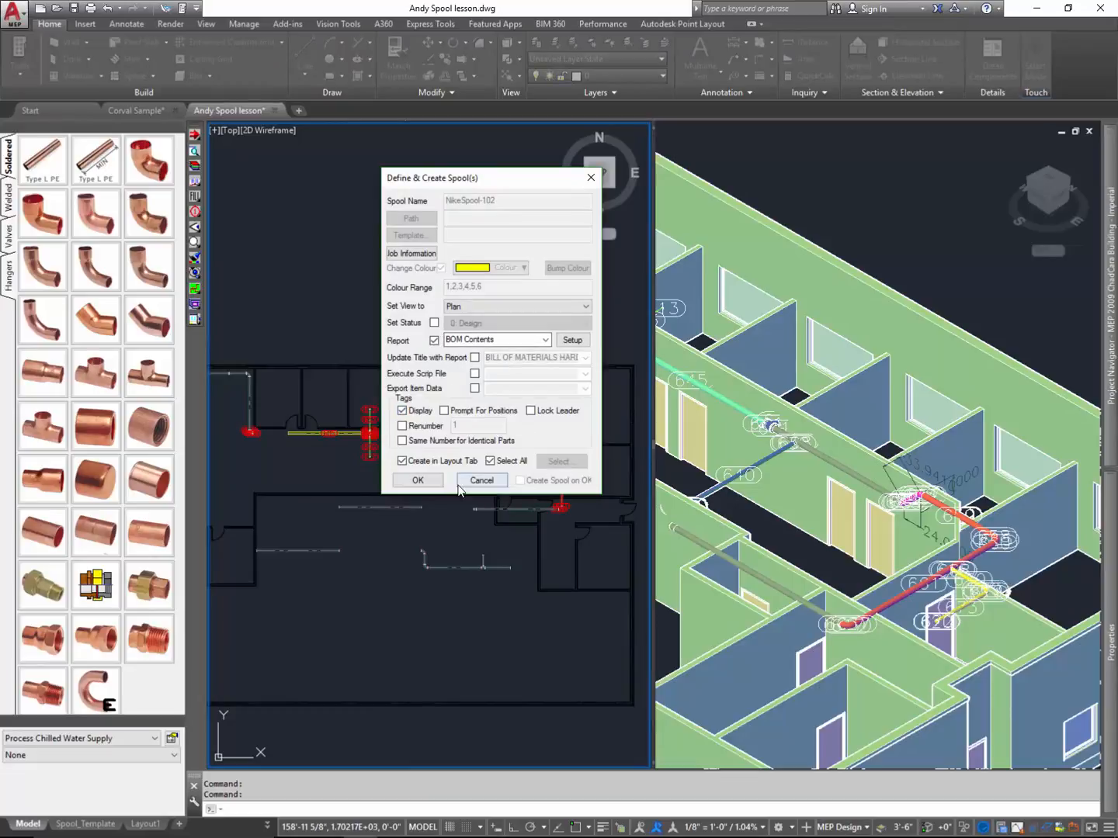
{"action": "left_click", "coordinate": [419, 480]}
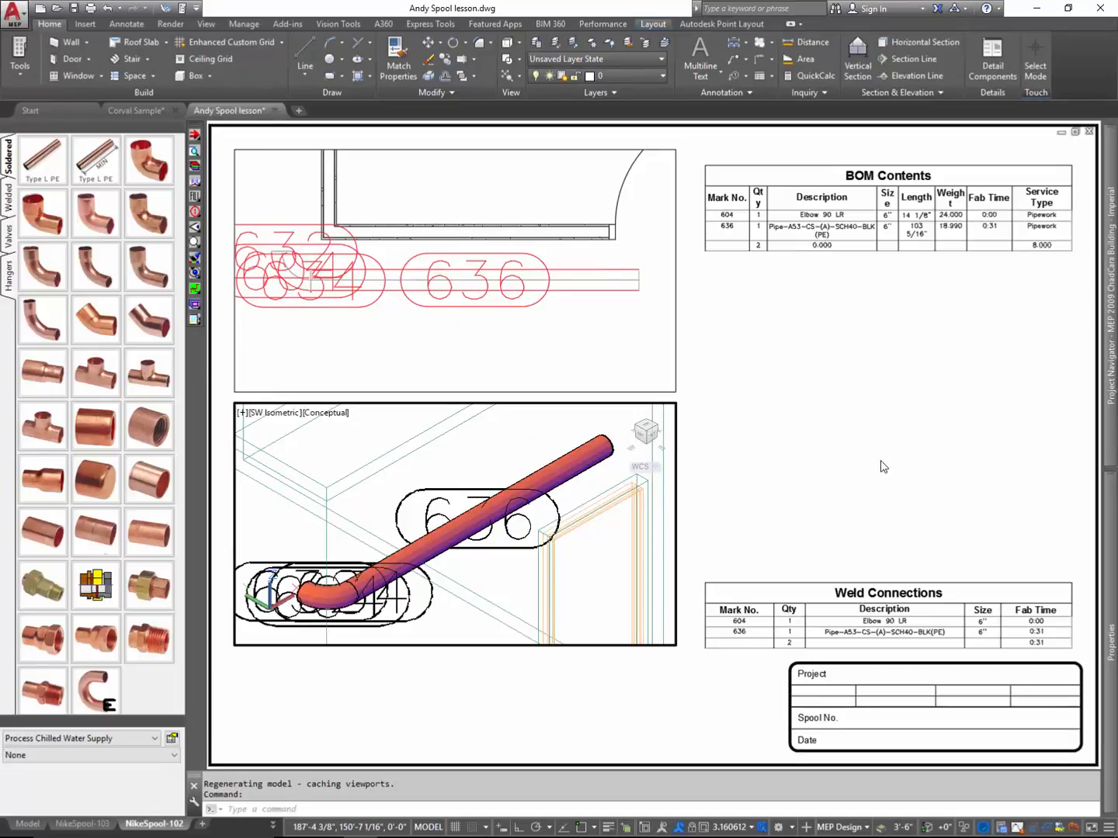
- In the NikeSpool-102 plan viewport, move tag 636 below the straight pipe and attach its leader to the pipe
{"action": "left_click", "coordinate": [598, 335]}
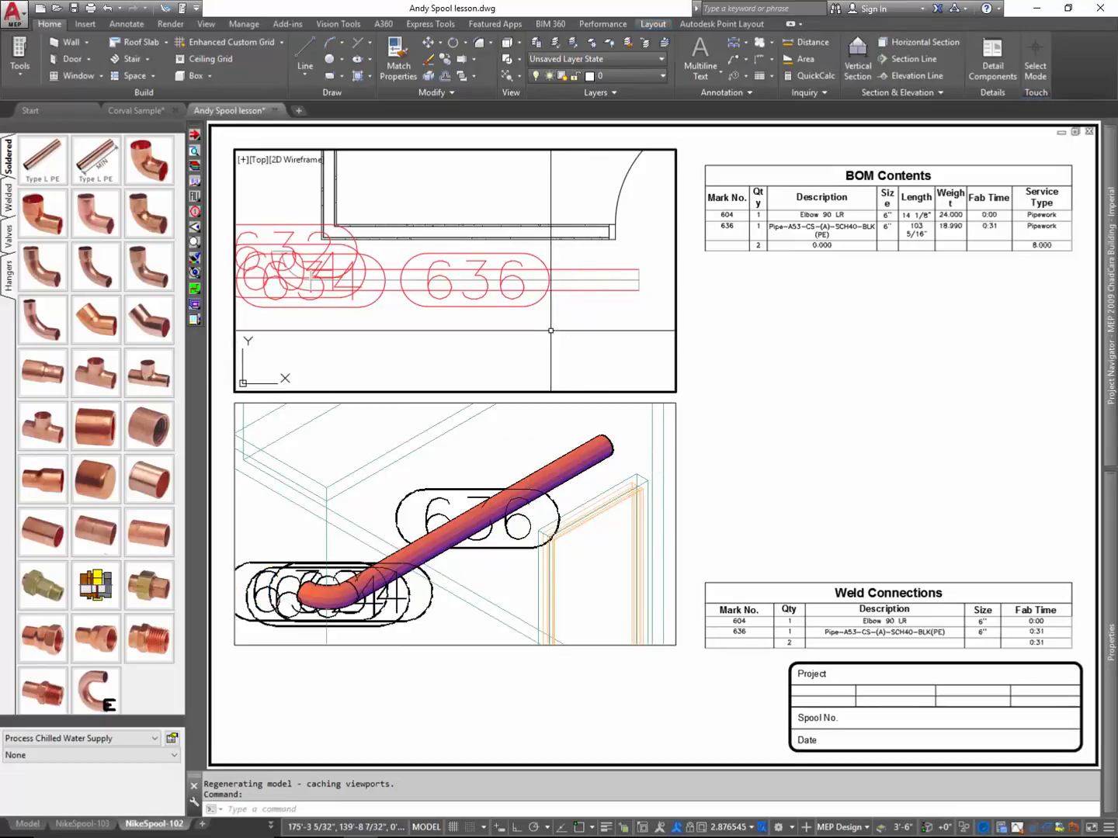
{"action": "left_click", "coordinate": [486, 310]}
{"action": "left_click", "coordinate": [471, 305]}
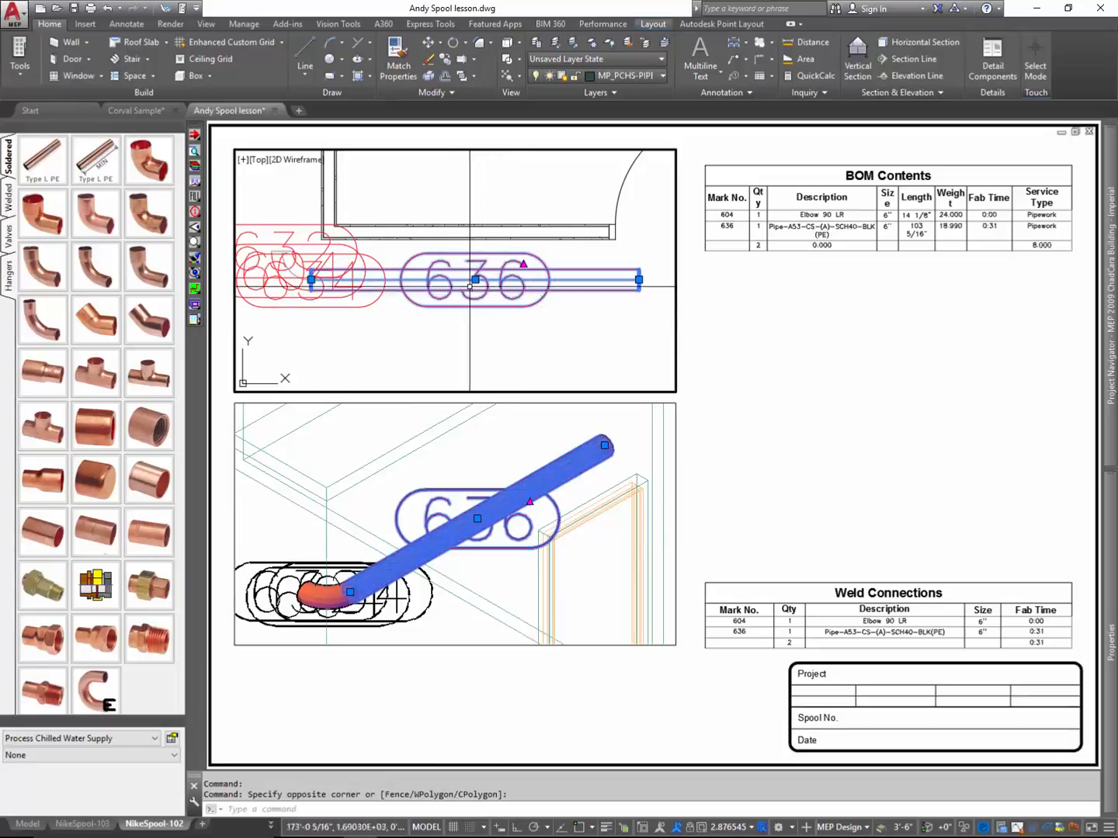
{"action": "left_click", "coordinate": [475, 280]}
{"action": "left_click", "coordinate": [544, 365]}
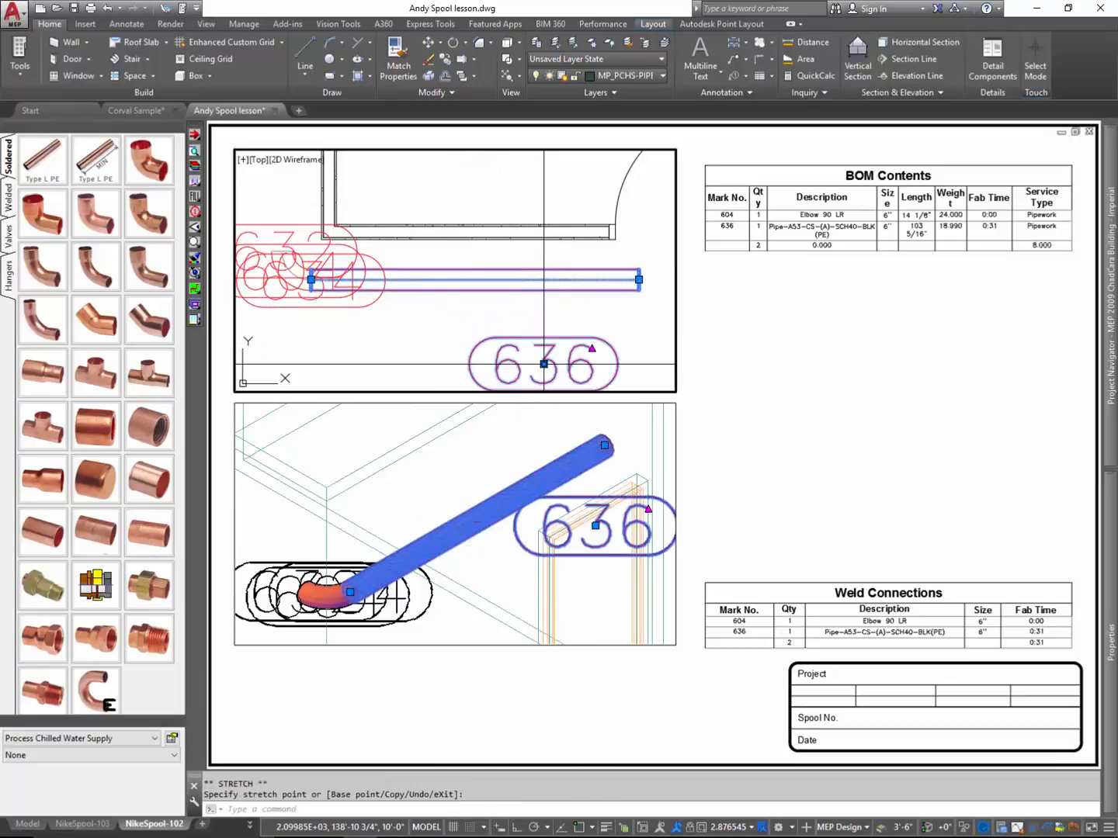
{"action": "key", "text": "Escape"}
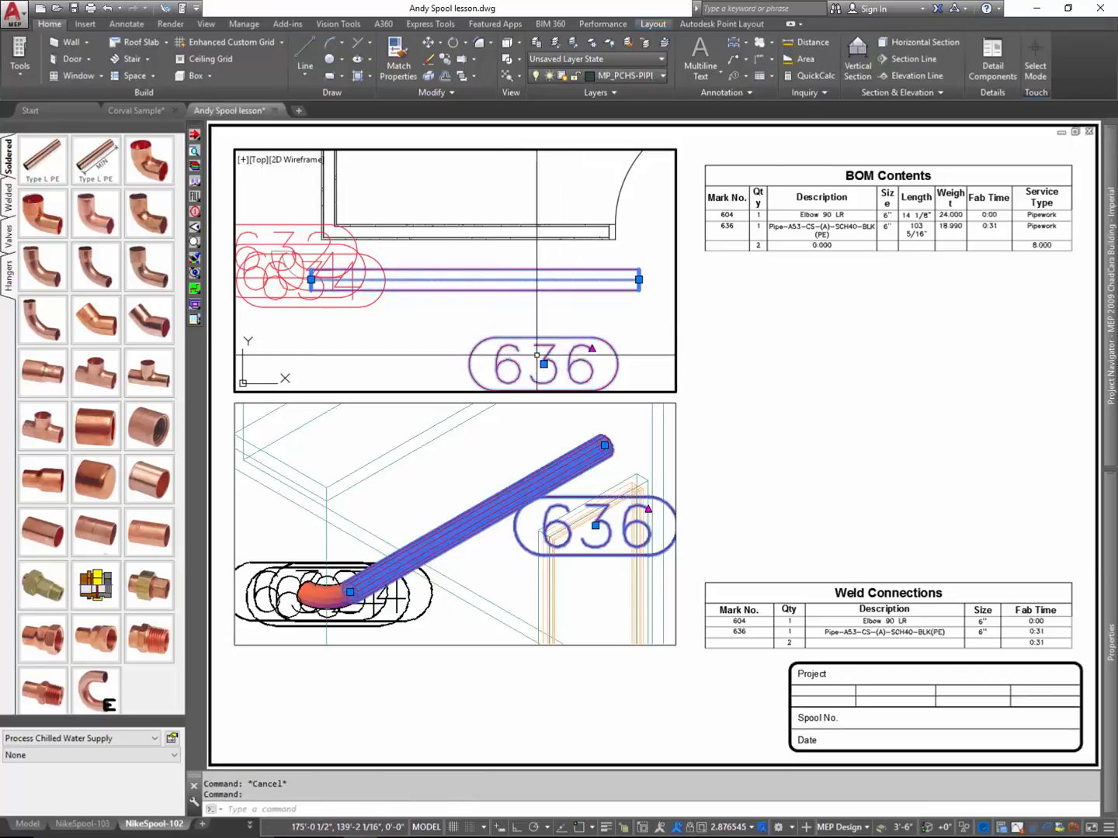
{"action": "left_click", "coordinate": [593, 348]}
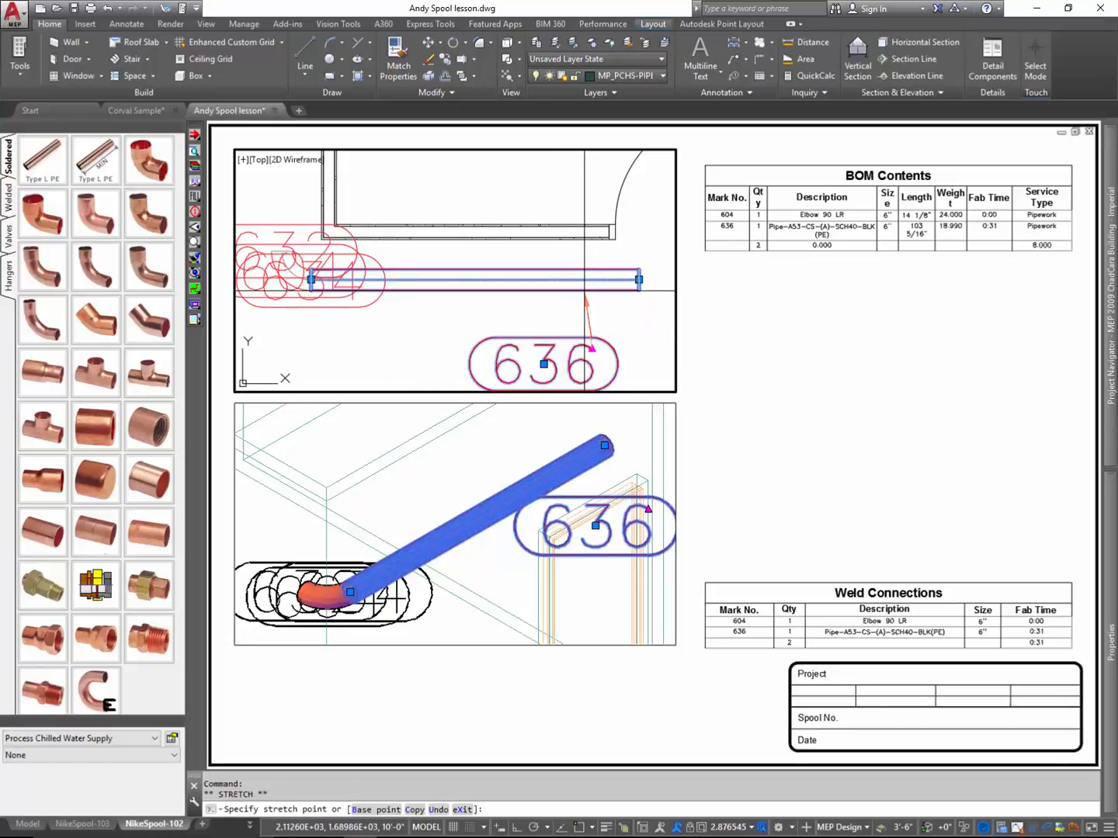
{"action": "key", "text": "Escape"}
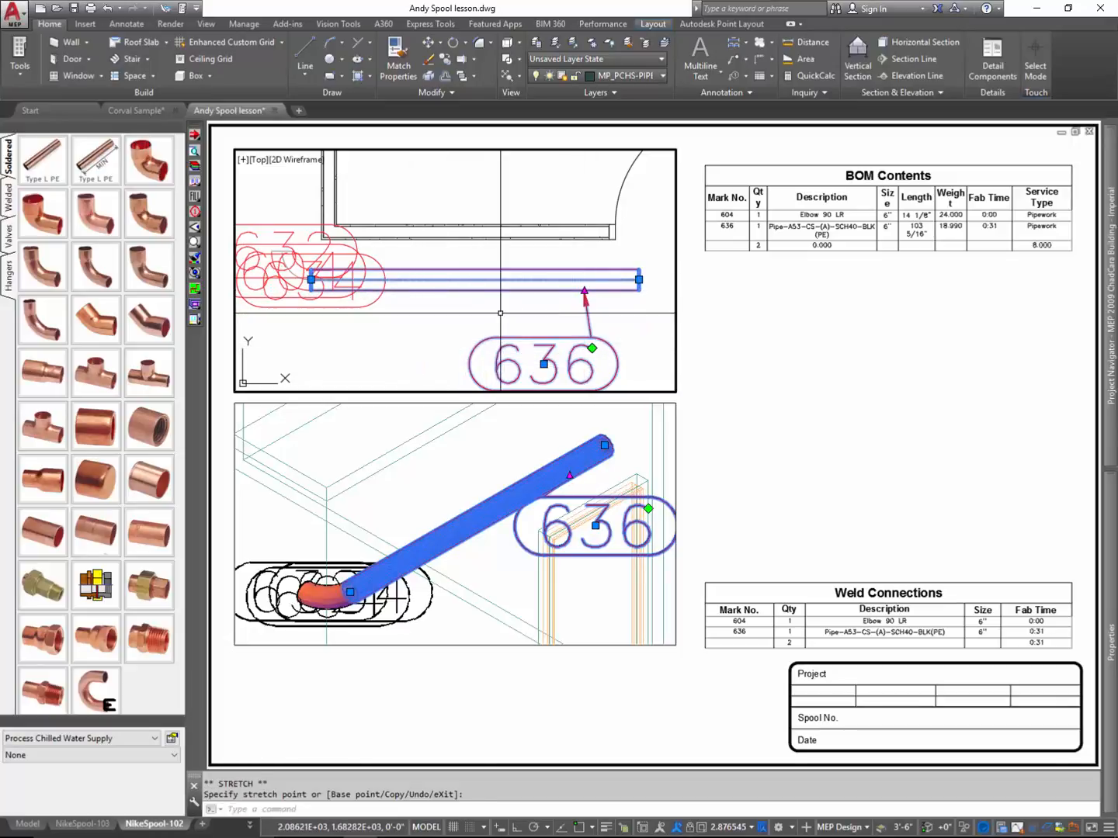
{"action": "key", "text": "Escape"}
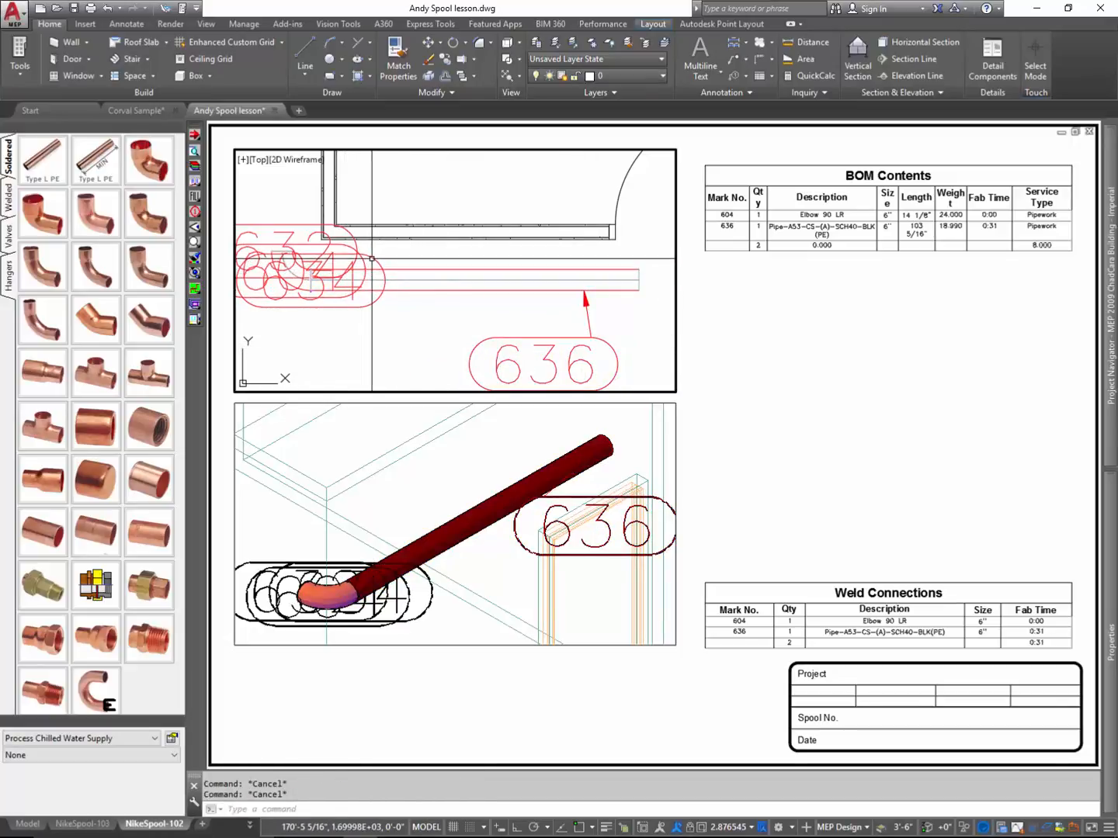
- Move tag 634 below the pipe, beside tag 636, and point its leader at the weld between elbow and pipe
{"action": "left_click", "coordinate": [380, 266]}
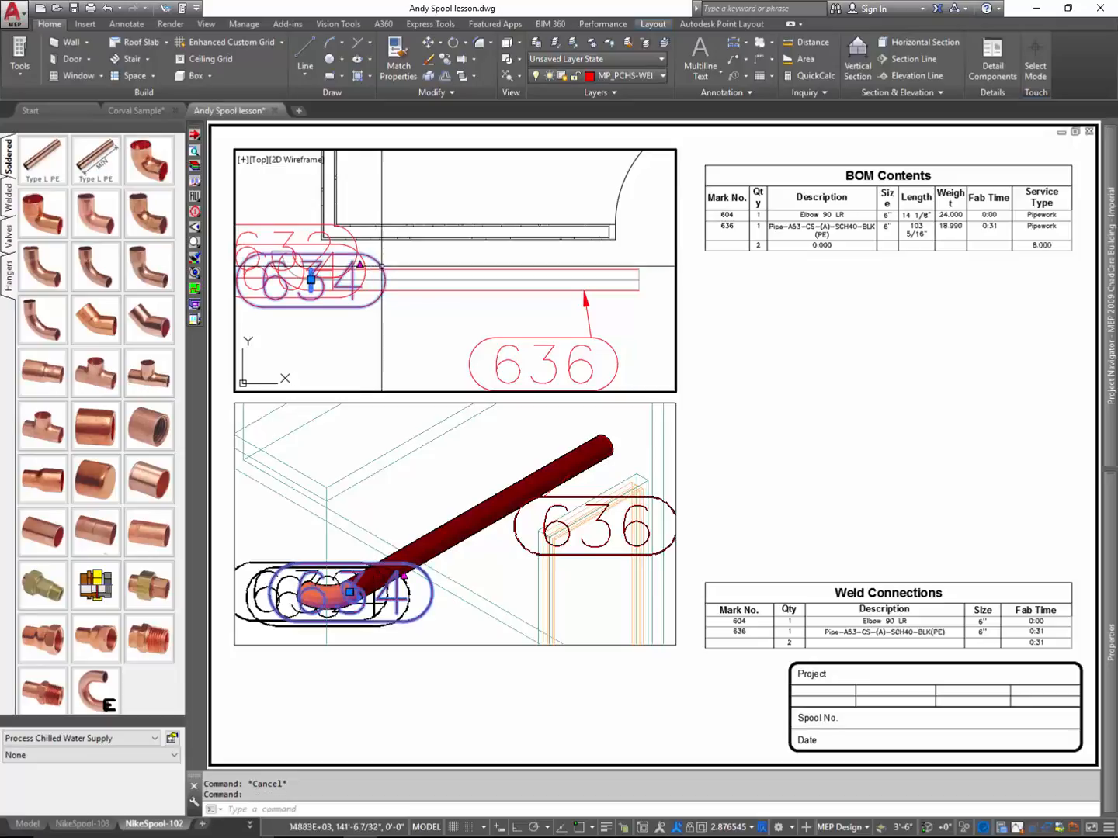
{"action": "left_click", "coordinate": [311, 279]}
{"action": "left_click", "coordinate": [357, 365]}
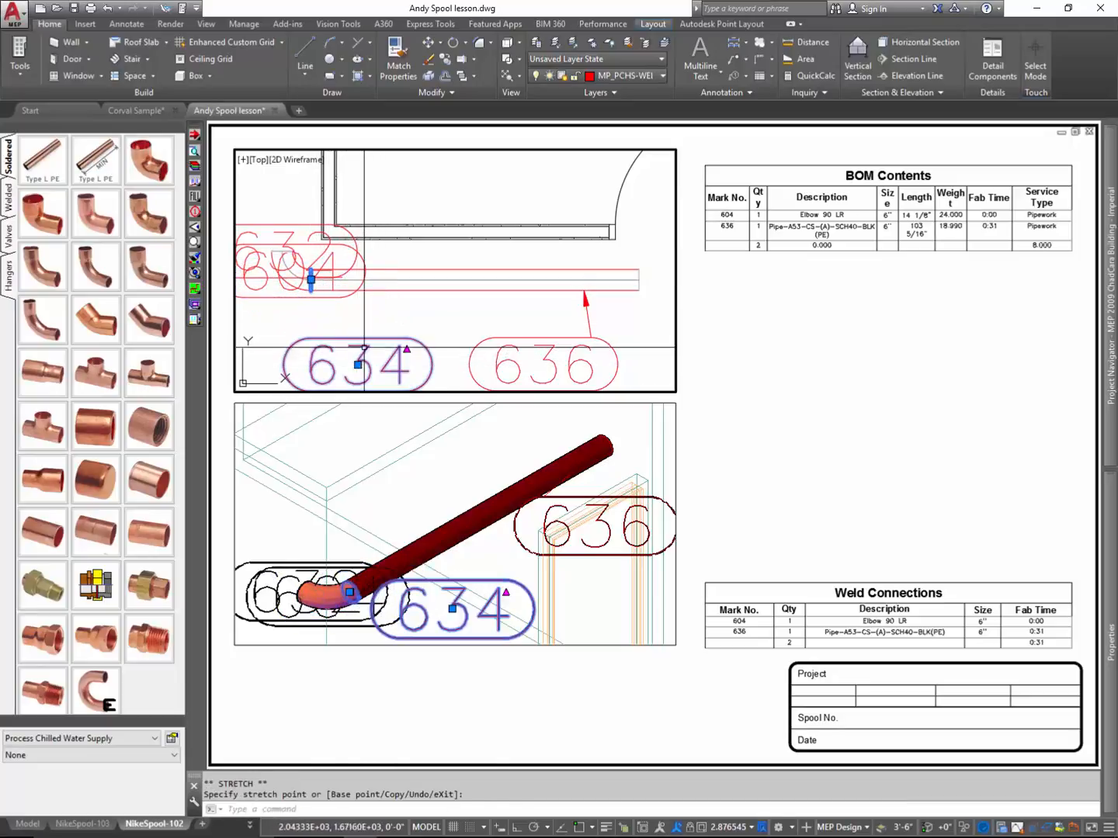
{"action": "left_click", "coordinate": [409, 342]}
{"action": "left_click", "coordinate": [409, 349]}
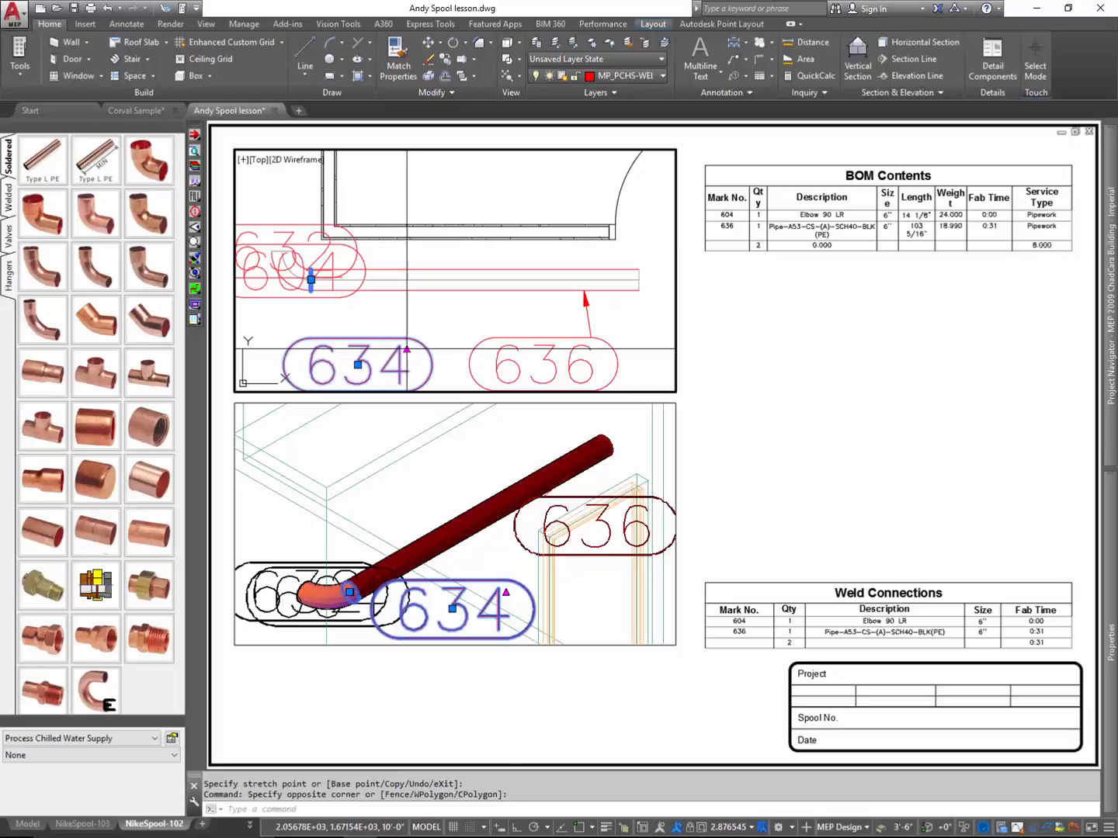
{"action": "left_click", "coordinate": [407, 349]}
{"action": "left_click", "coordinate": [311, 280]}
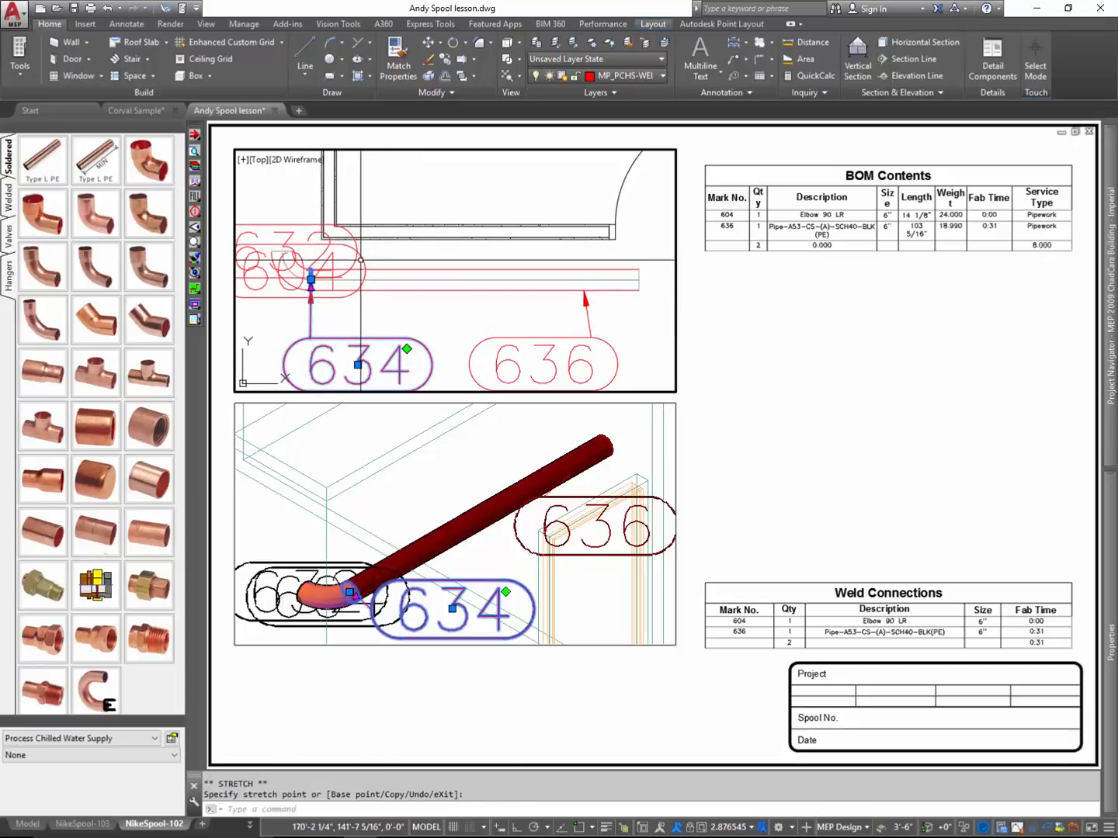
- Move tag 604 above the wall line in the plan viewport and attach its leader to the elbow
{"action": "left_click", "coordinate": [291, 269]}
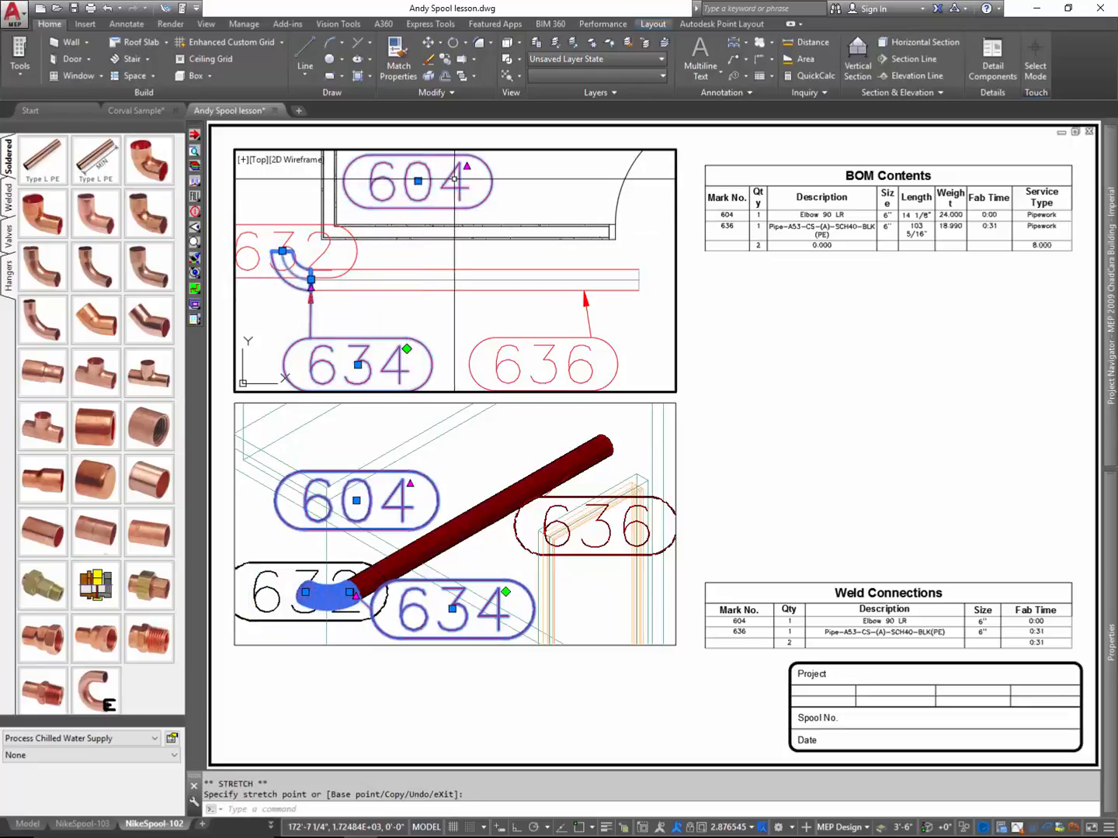
{"action": "left_click", "coordinate": [470, 172]}
{"action": "key", "text": "Escape"}
{"action": "left_click", "coordinate": [492, 178]}
{"action": "left_click", "coordinate": [488, 178]}
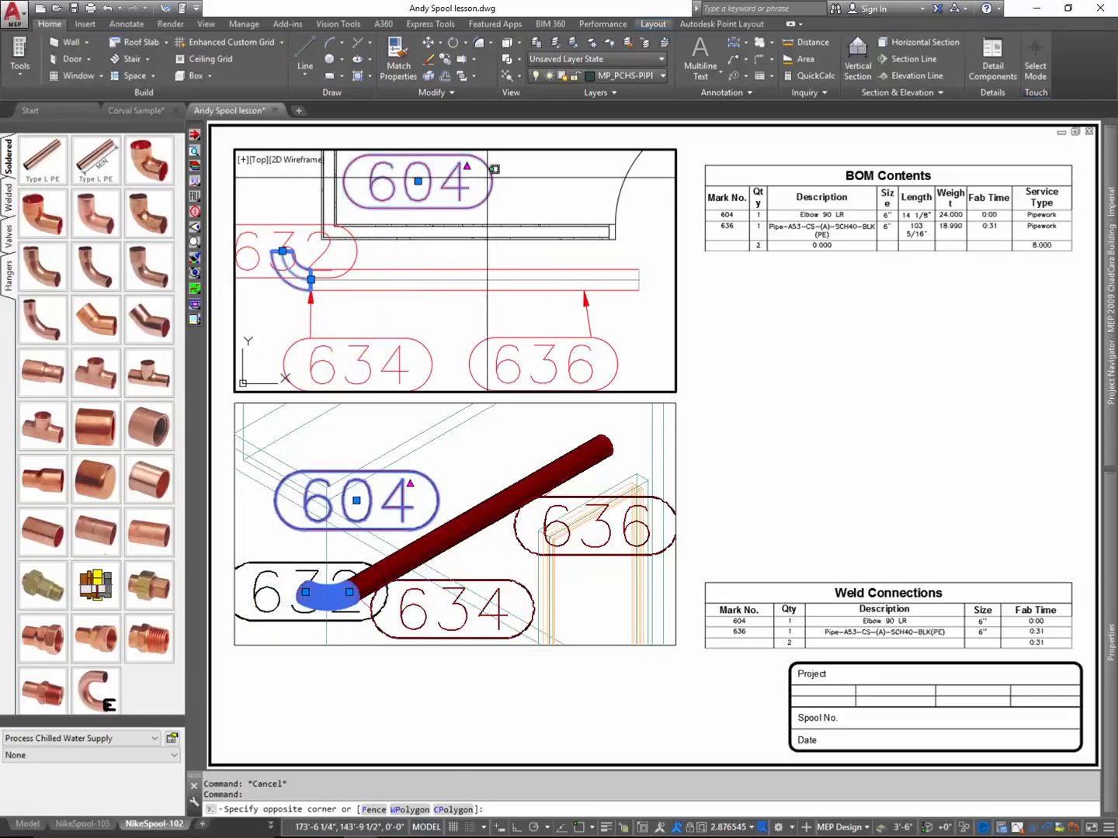
{"action": "left_click", "coordinate": [468, 169]}
{"action": "left_click", "coordinate": [466, 166]}
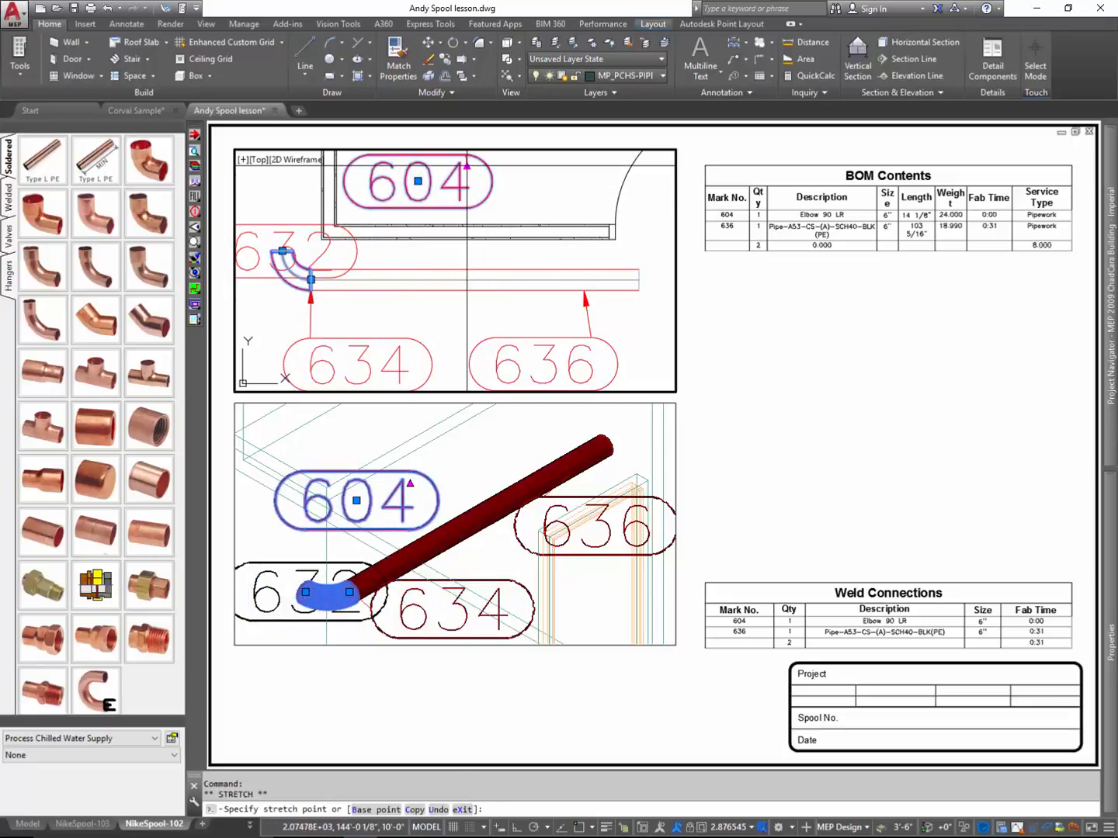
{"action": "left_click", "coordinate": [298, 266]}
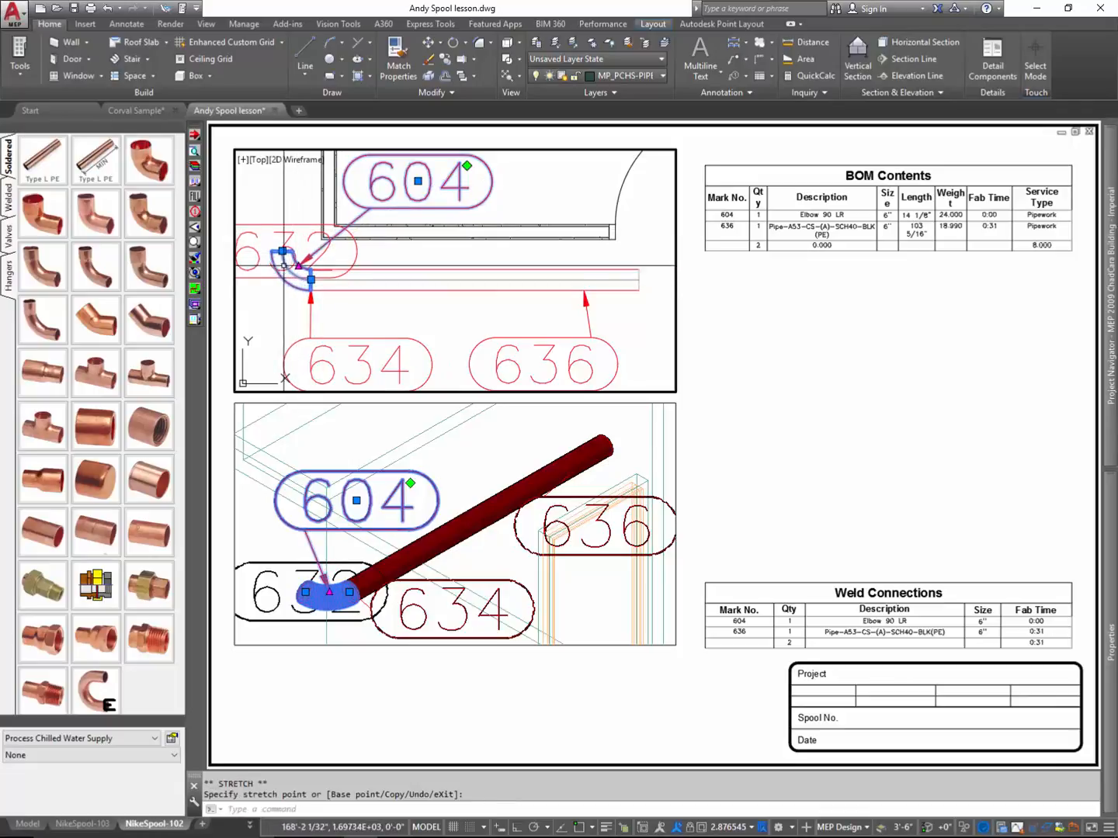
{"action": "key", "text": "Escape"}
- Move tag 632 off the elbow to the clear area above it, beside tag 604, in the plan viewport
{"action": "left_click", "coordinate": [302, 219]}
{"action": "left_click", "coordinate": [299, 226]}
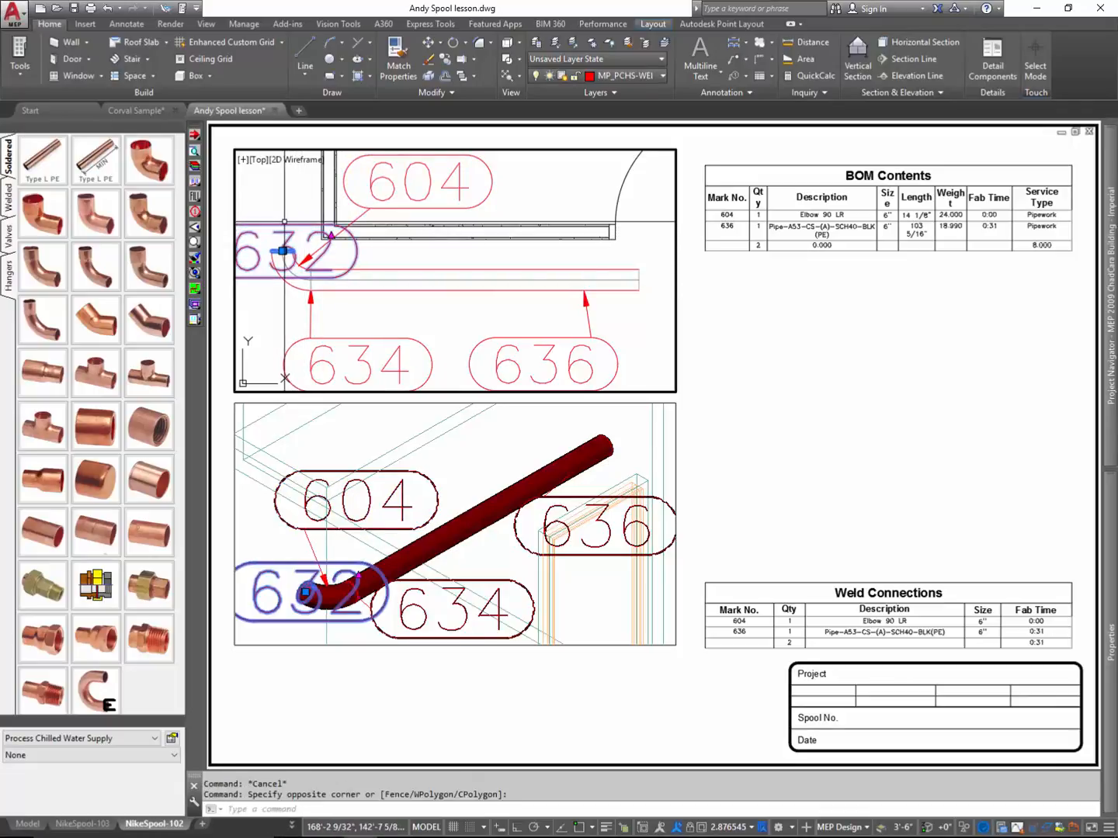
{"action": "left_click", "coordinate": [283, 250]}
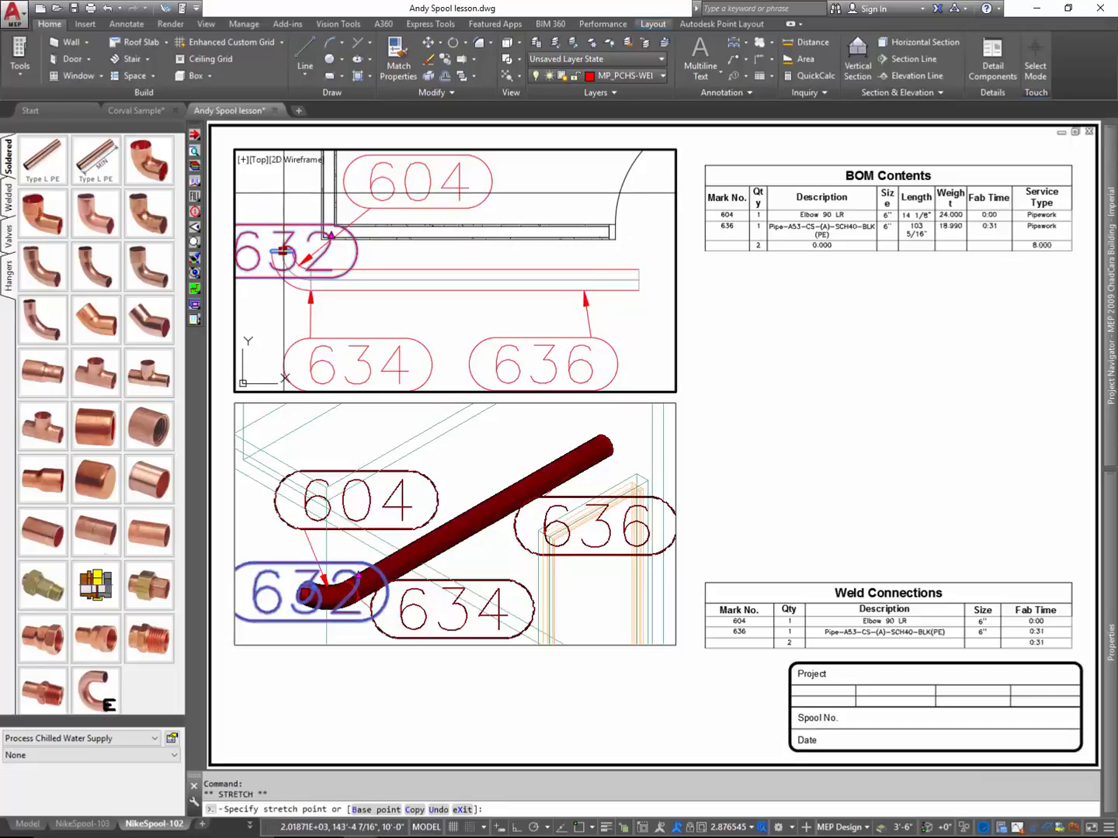
{"action": "left_click", "coordinate": [293, 184]}
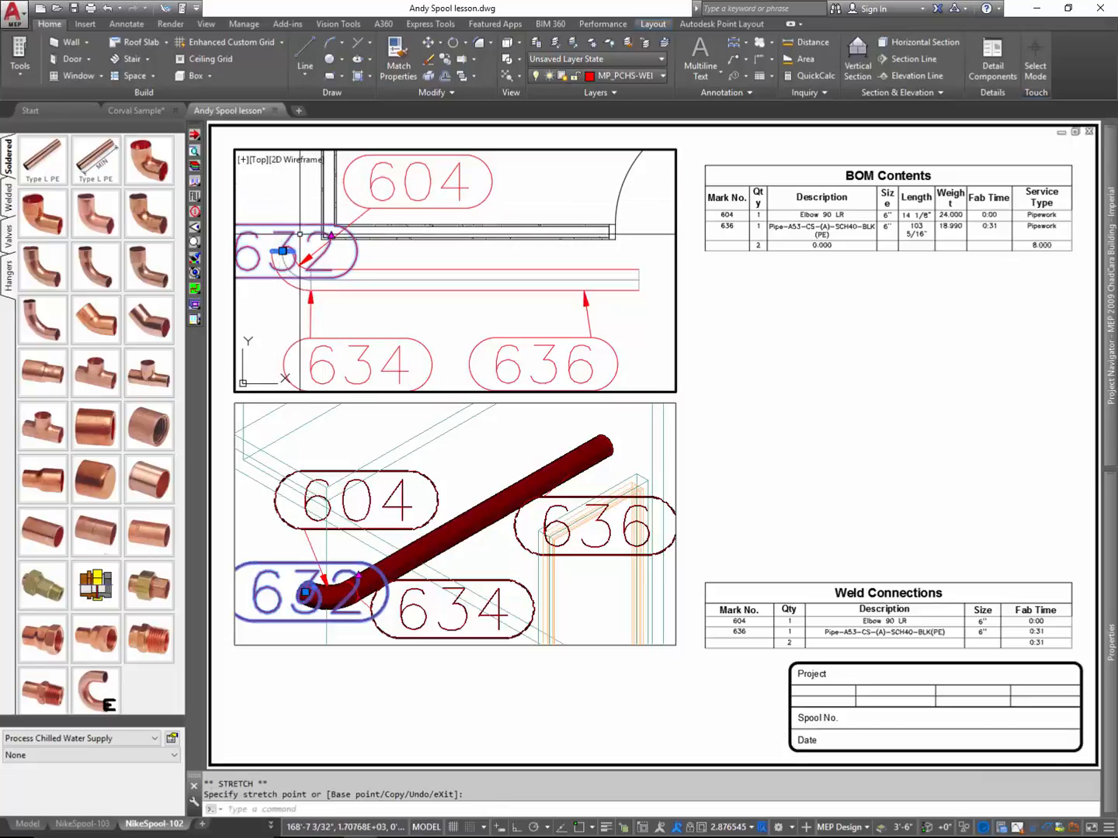
{"action": "key", "text": "Escape"}
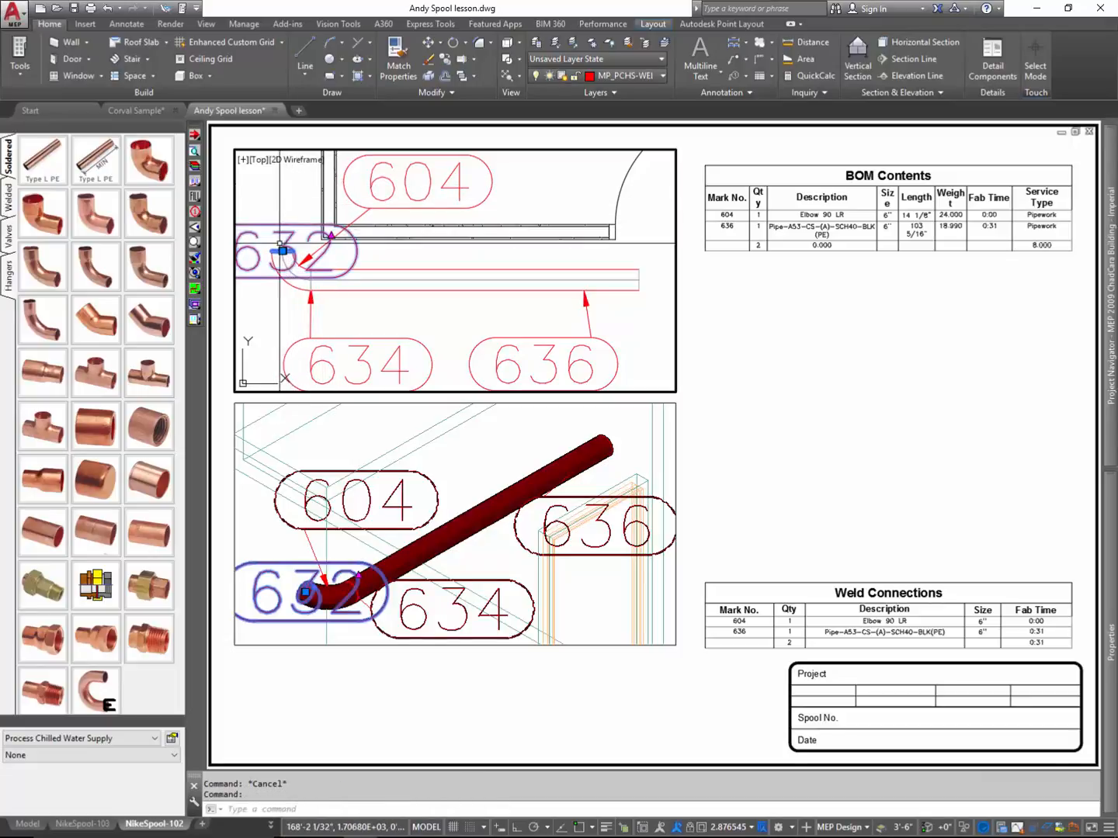
{"action": "left_click", "coordinate": [284, 249]}
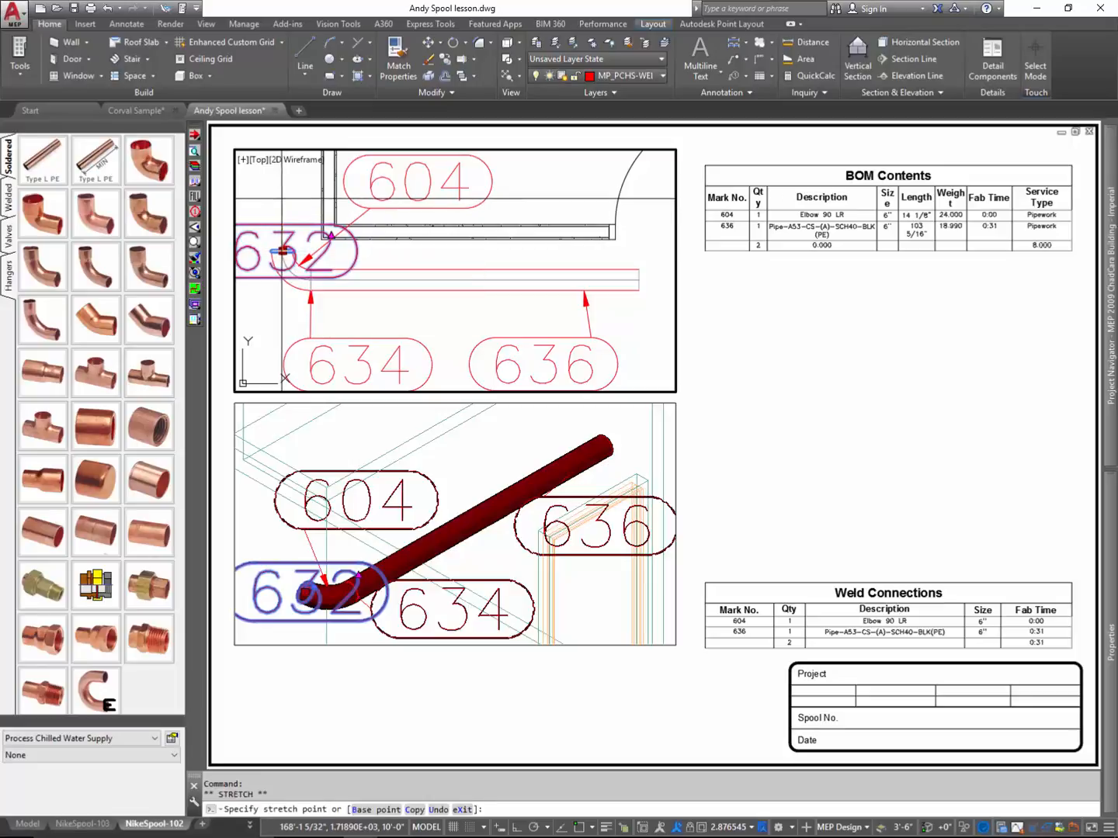
{"action": "key", "text": "Escape"}
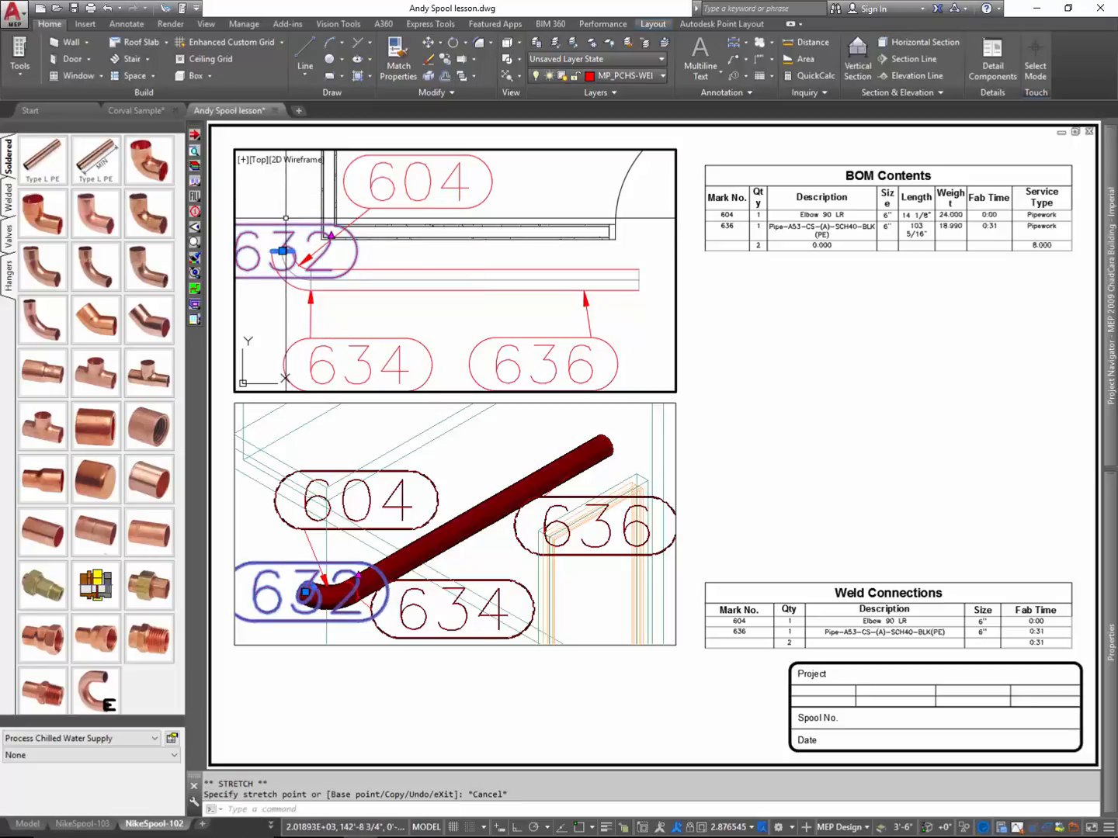
{"action": "left_click", "coordinate": [284, 250]}
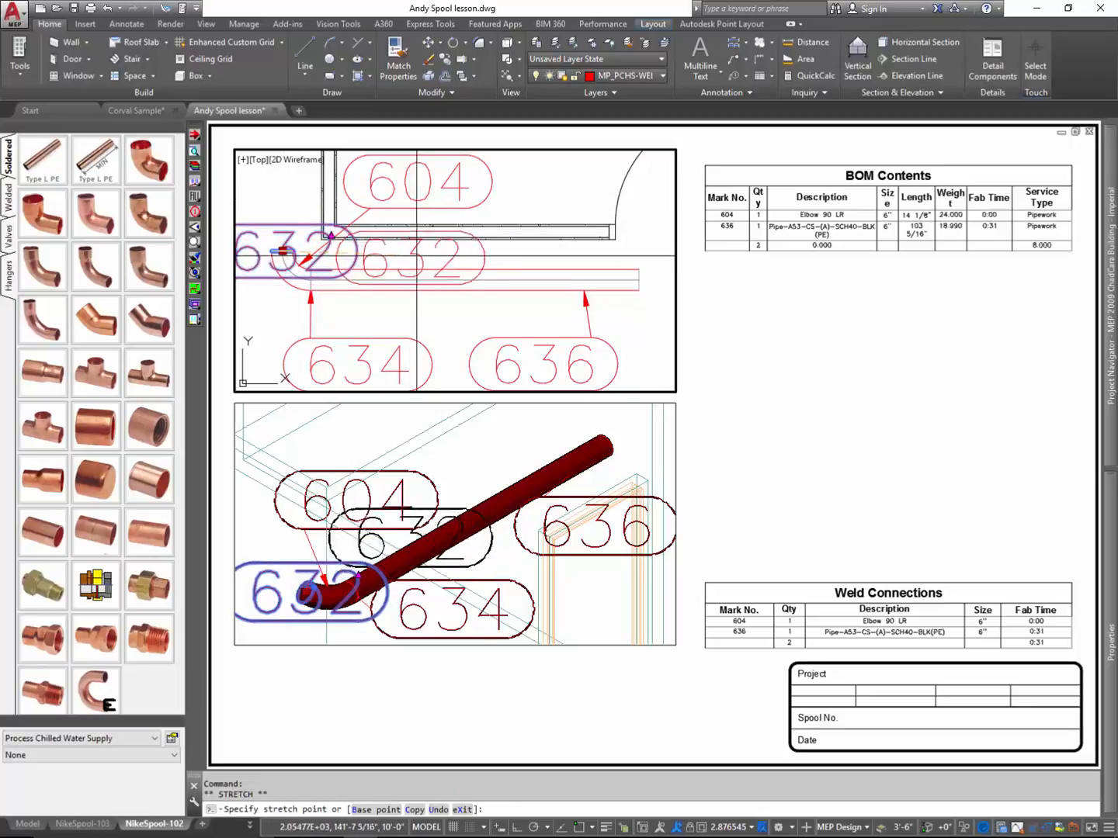
{"action": "left_click", "coordinate": [328, 195]}
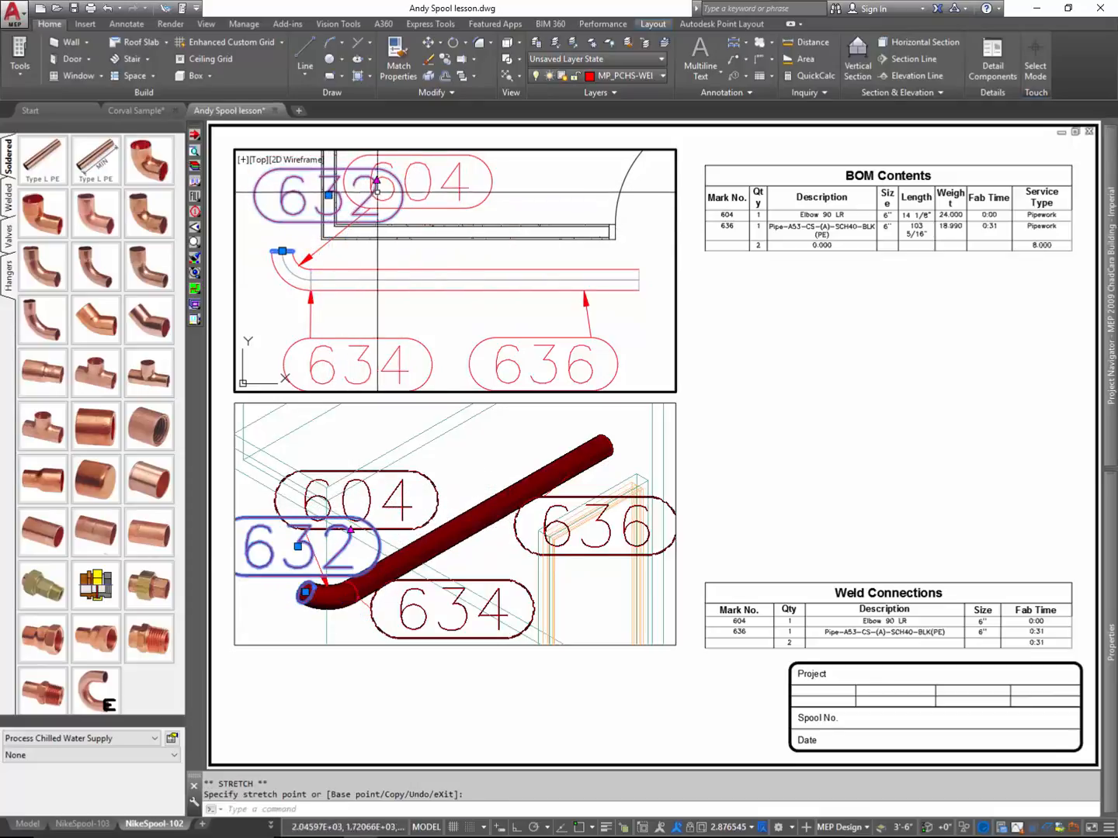
- Move tag 604 further along the wall line in the plan viewport, clear of tag 632, keeping its leader on the elbow
{"action": "left_click", "coordinate": [469, 175]}
{"action": "left_click", "coordinate": [446, 183]}
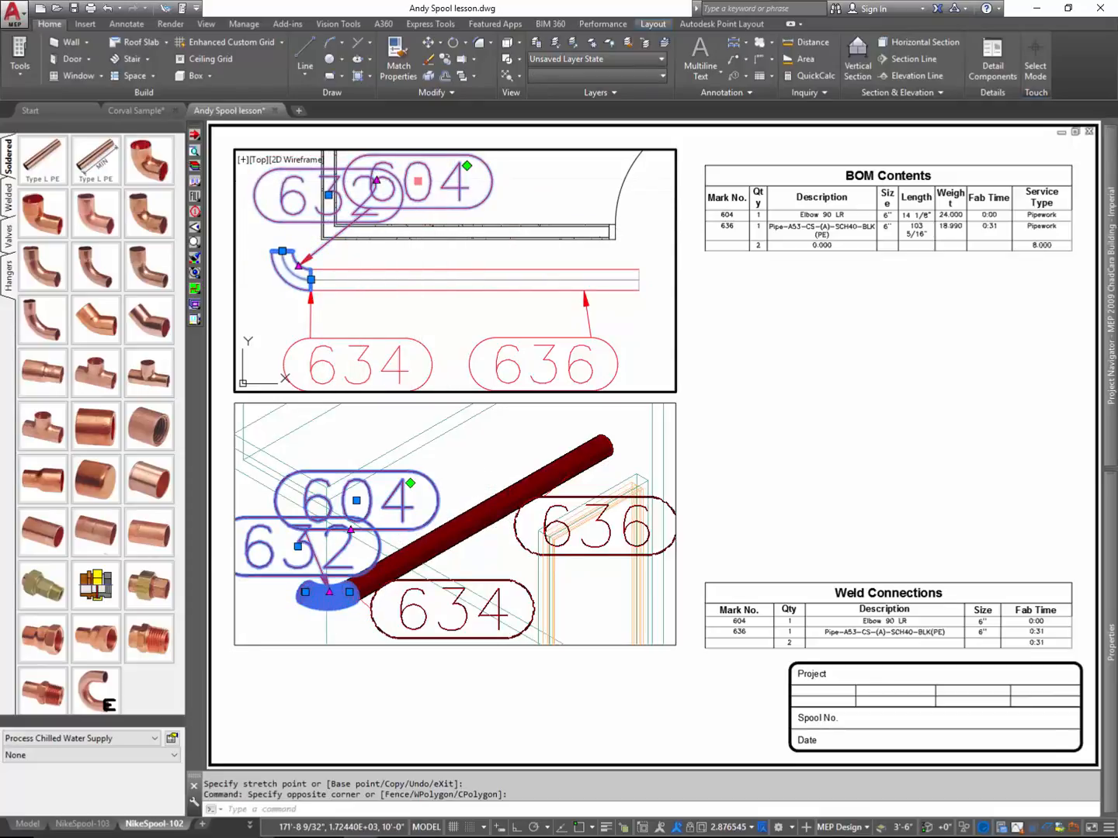
{"action": "left_click", "coordinate": [418, 181]}
{"action": "key", "text": "Escape"}
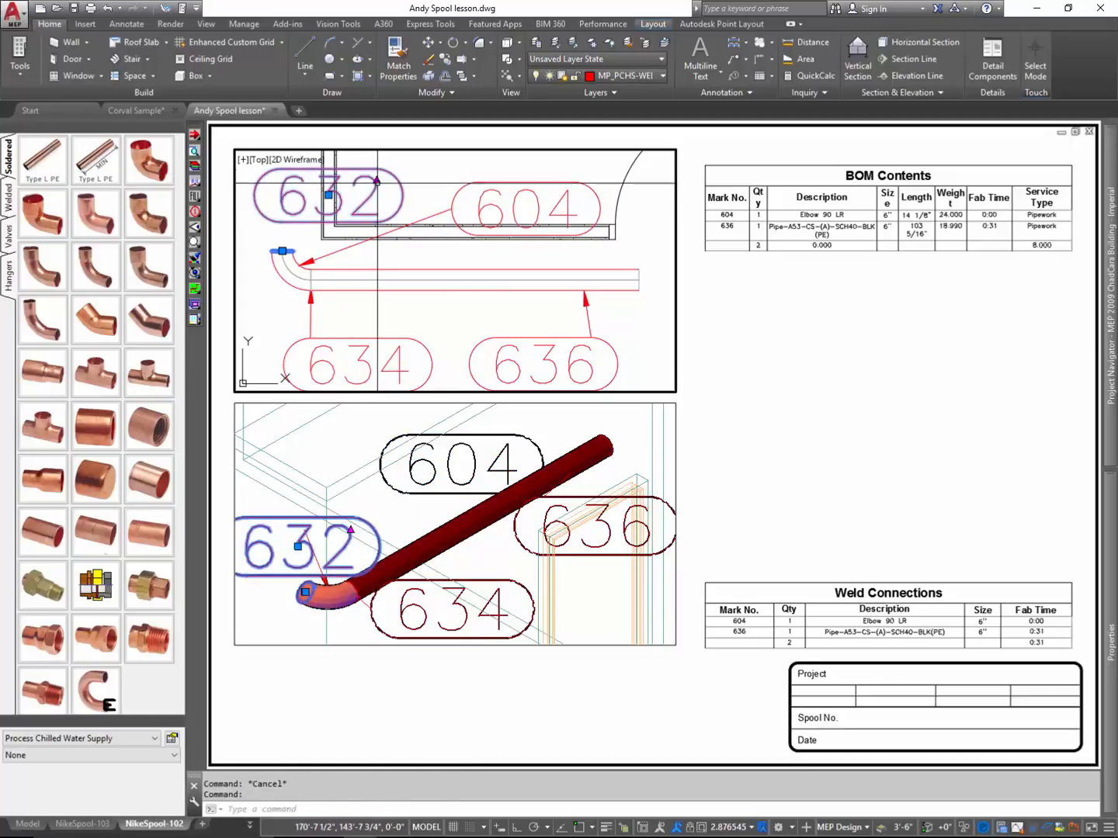
- Attach tag 632's leader to the weld at the elbow's open end in the plan viewport, and clear the selection
{"action": "left_click", "coordinate": [283, 250]}
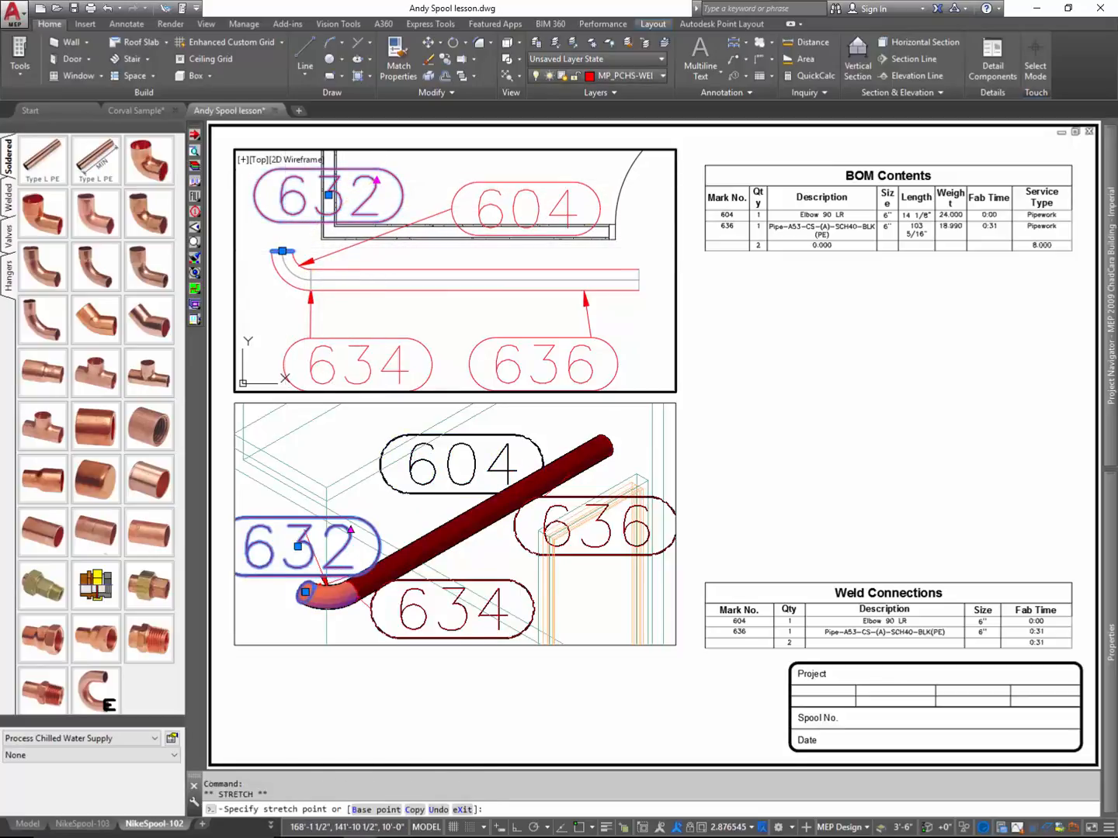
{"action": "key", "text": "Escape"}
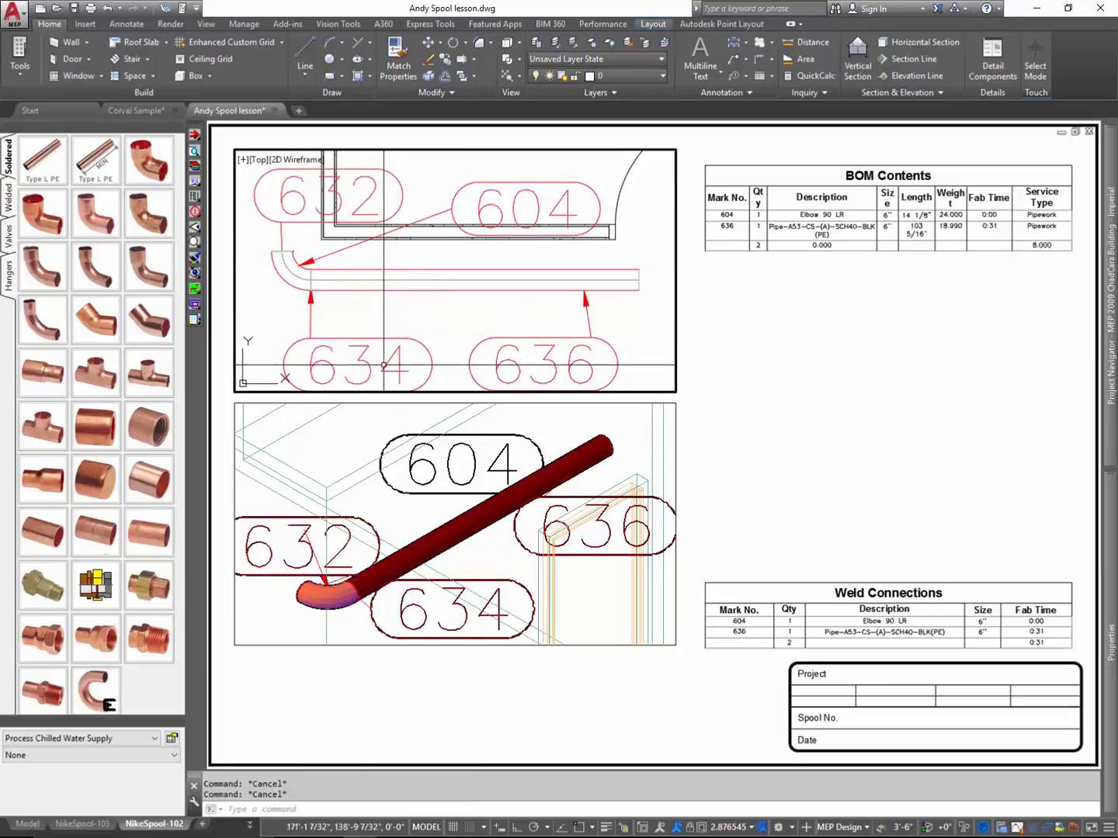
{"action": "left_click", "coordinate": [298, 242]}
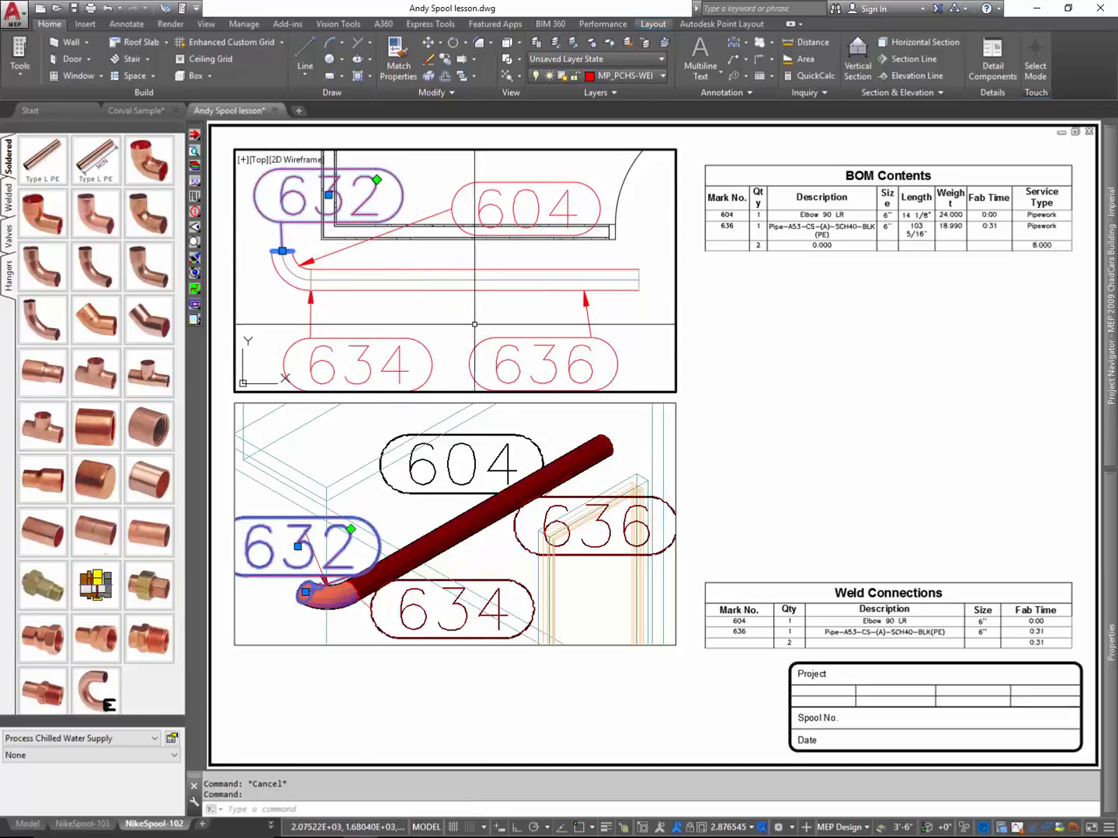
{"action": "key", "text": "Escape"}
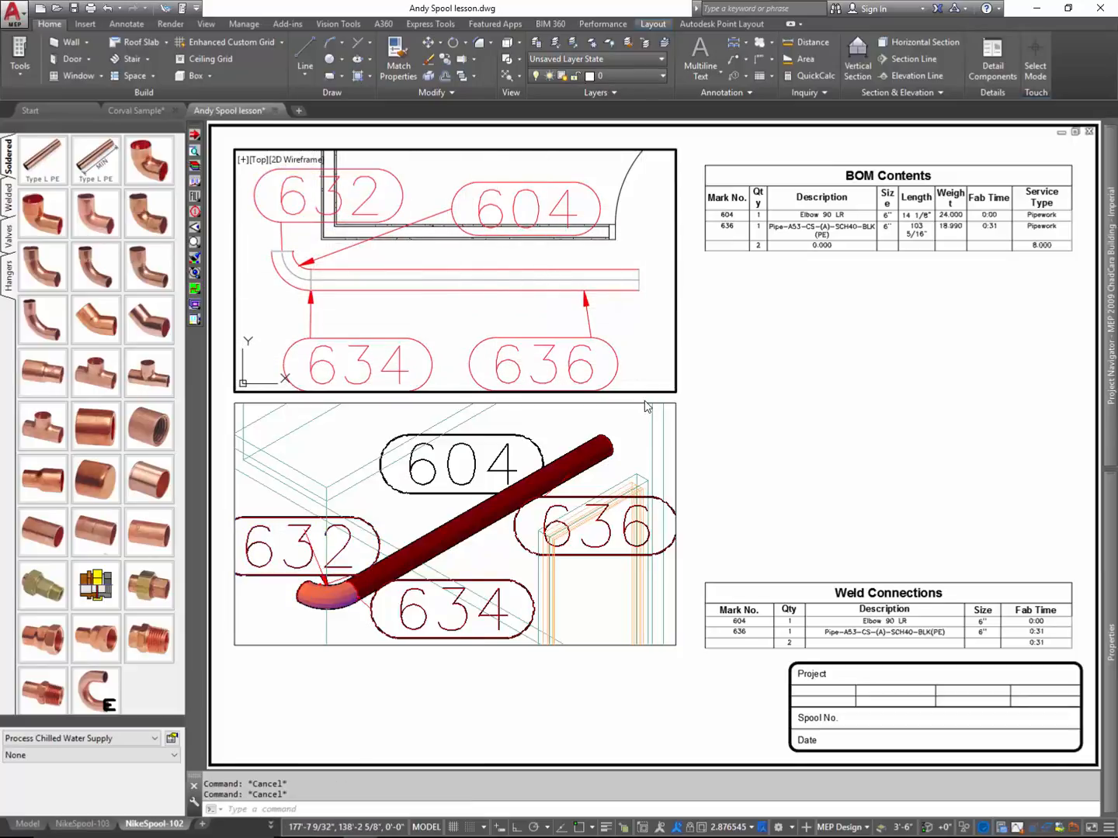